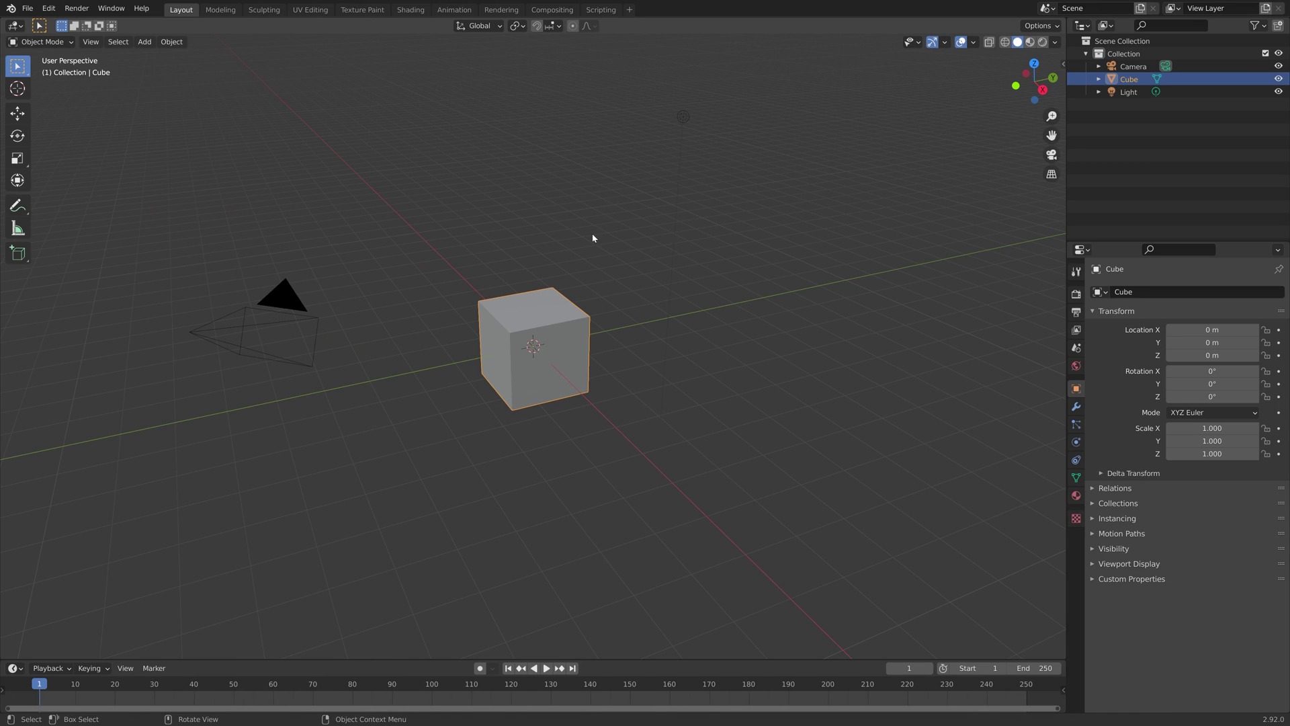
Step: Delete the default cube and the light from the scene
{"action": "left_click", "coordinate": [591, 235]}
{"action": "left_click", "coordinate": [682, 117]}
{"action": "key", "text": "x"}
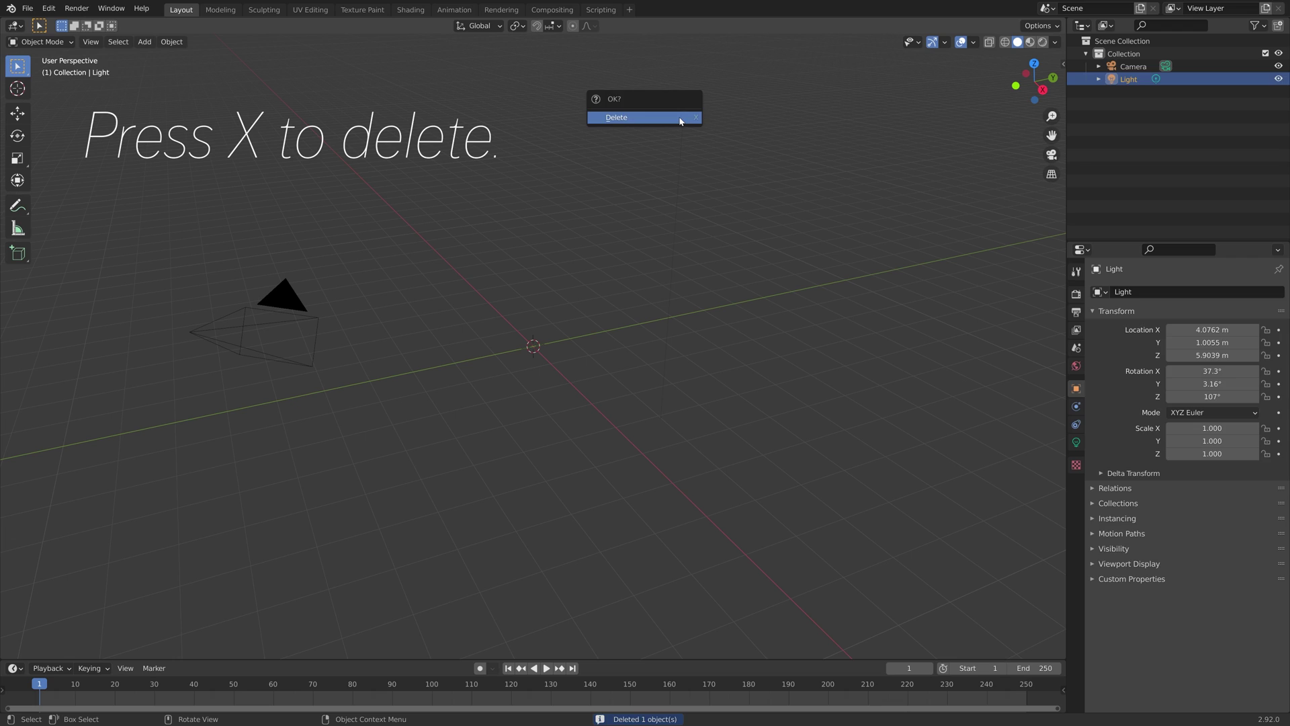
{"action": "left_click", "coordinate": [680, 120]}
Step: Add a Bezier circle at the origin and place a duplicate of it about 6.27 m along the Y axis
{"action": "key", "text": "shift+a"}
{"action": "mouse_move", "coordinate": [506, 312]}
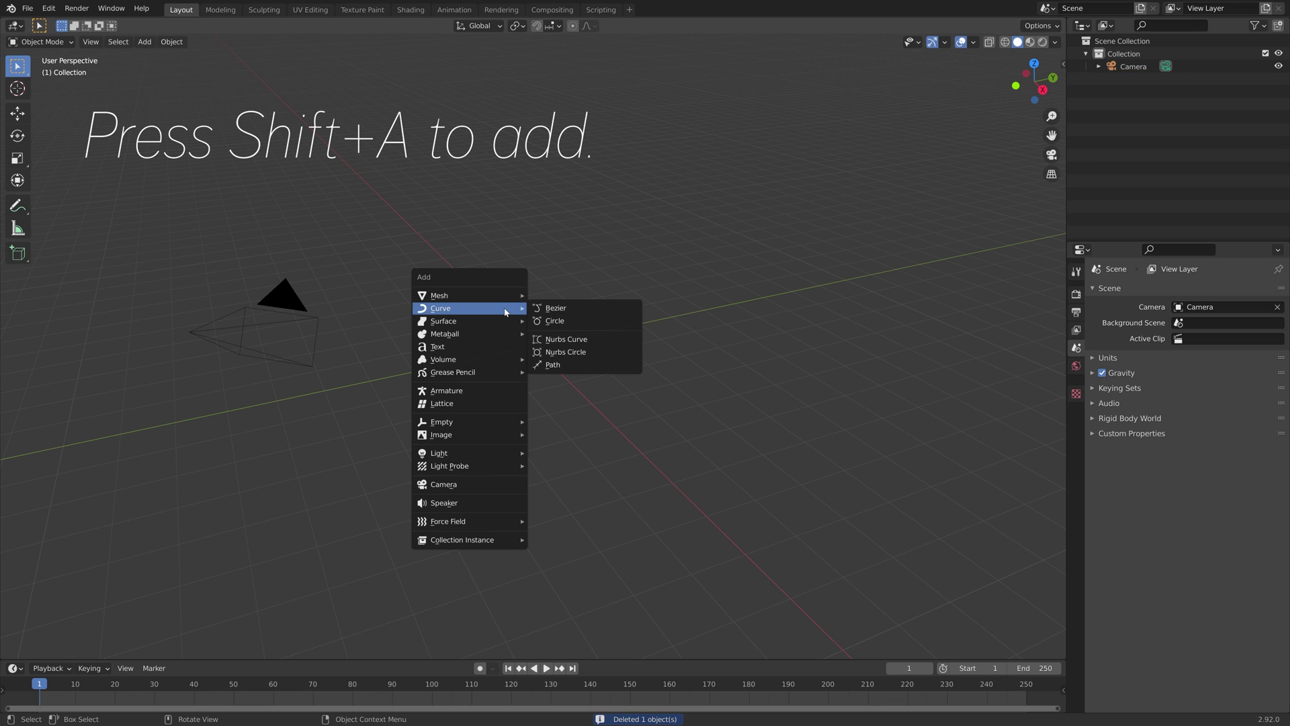
{"action": "left_click", "coordinate": [550, 321]}
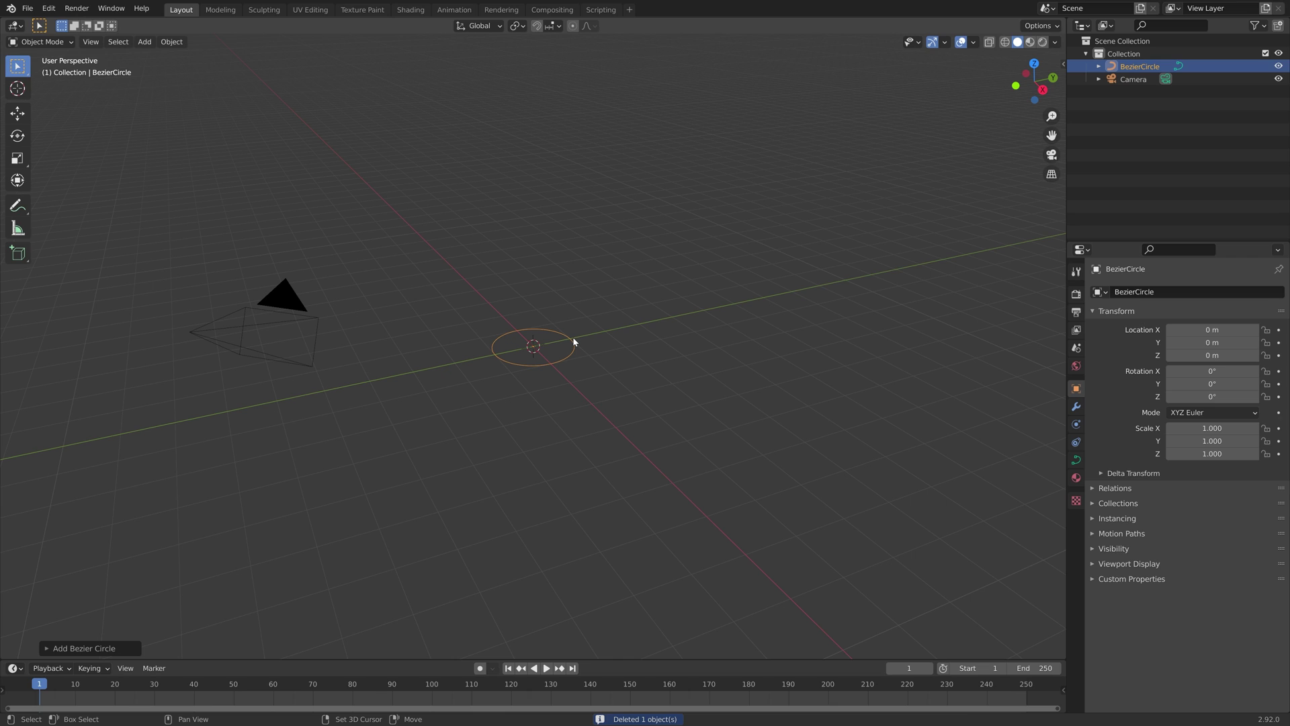
{"action": "key", "text": "shift+d"}
{"action": "key", "text": "y"}
{"action": "left_click", "coordinate": [767, 272]}
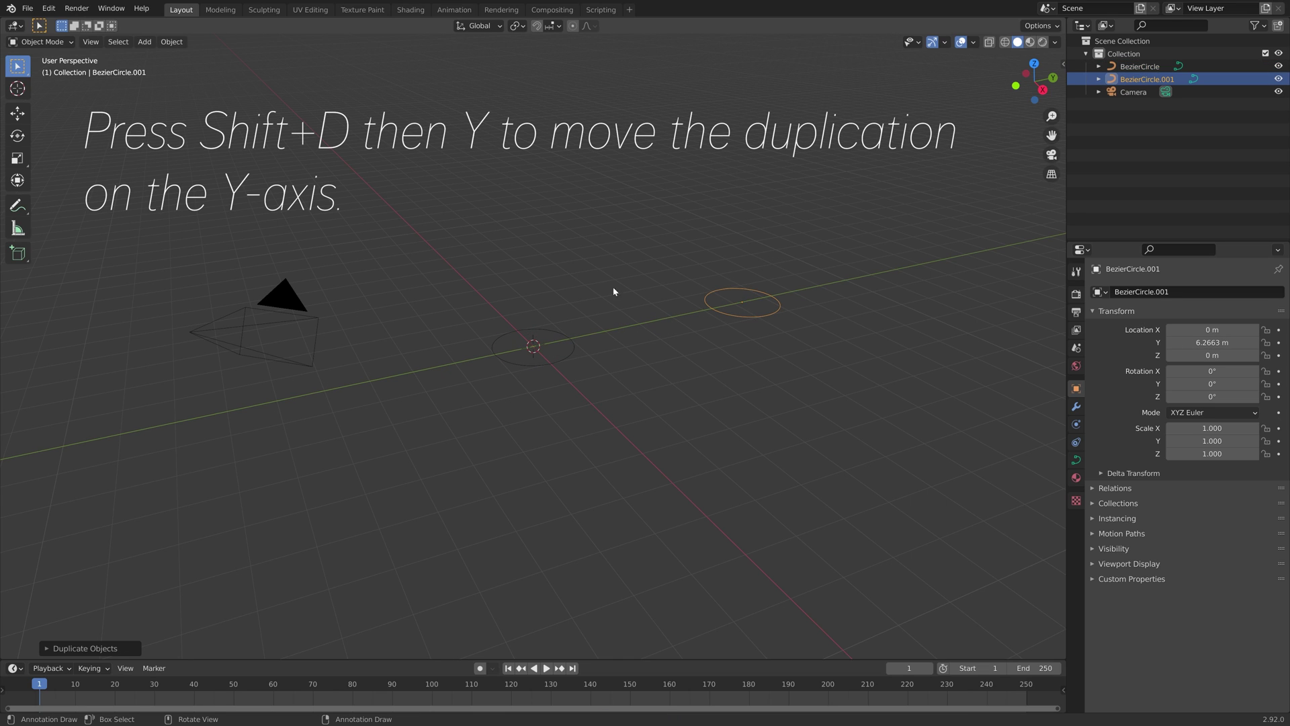
Step: Rotate the original Bezier circle 90° about the Y axis and scale it up to about 3.35
{"action": "left_click", "coordinate": [560, 334]}
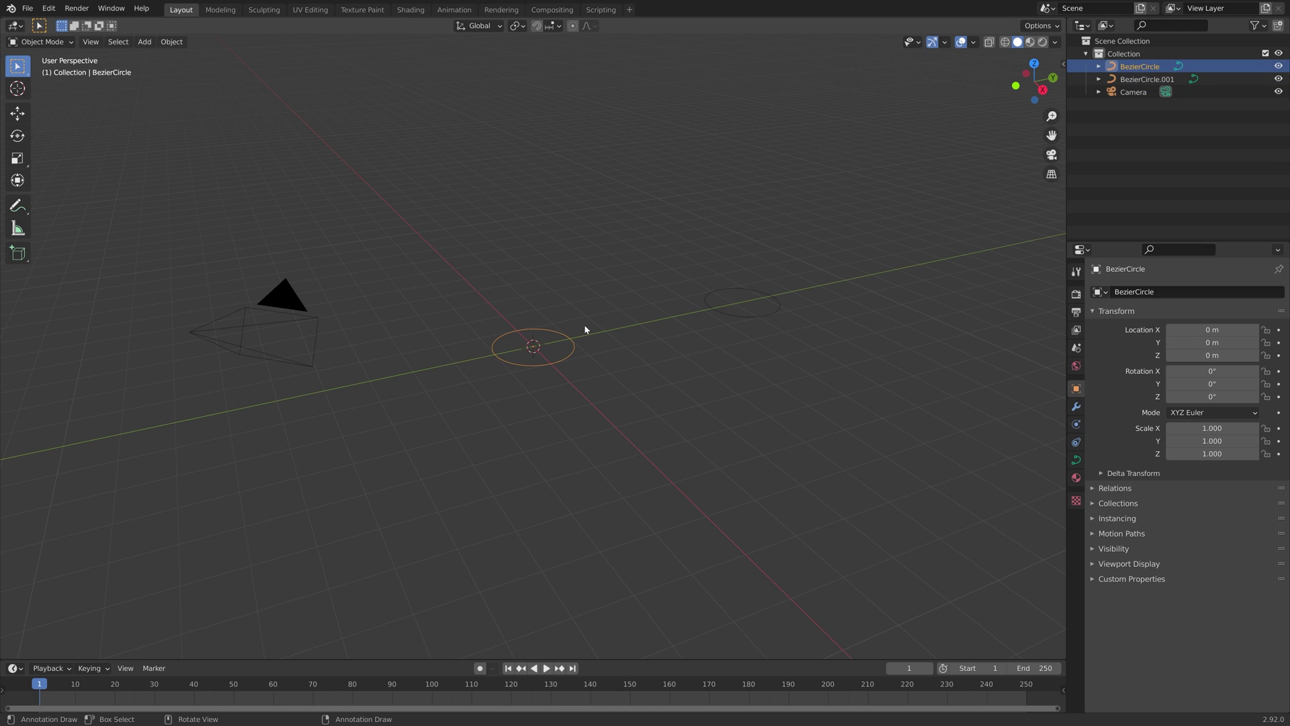
{"action": "key", "text": "r"}
{"action": "key", "text": "y"}
{"action": "key", "text": "9"}
{"action": "key", "text": "0"}
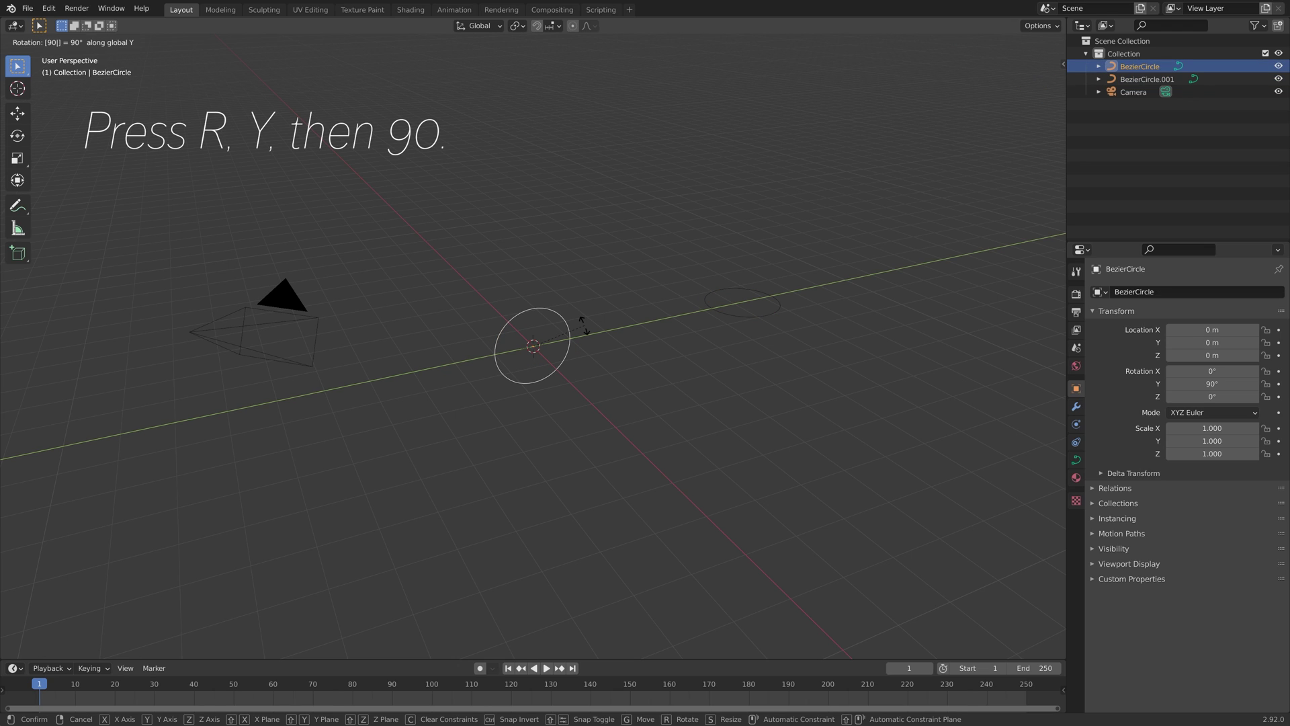
{"action": "key", "text": "Return"}
{"action": "key", "text": "s"}
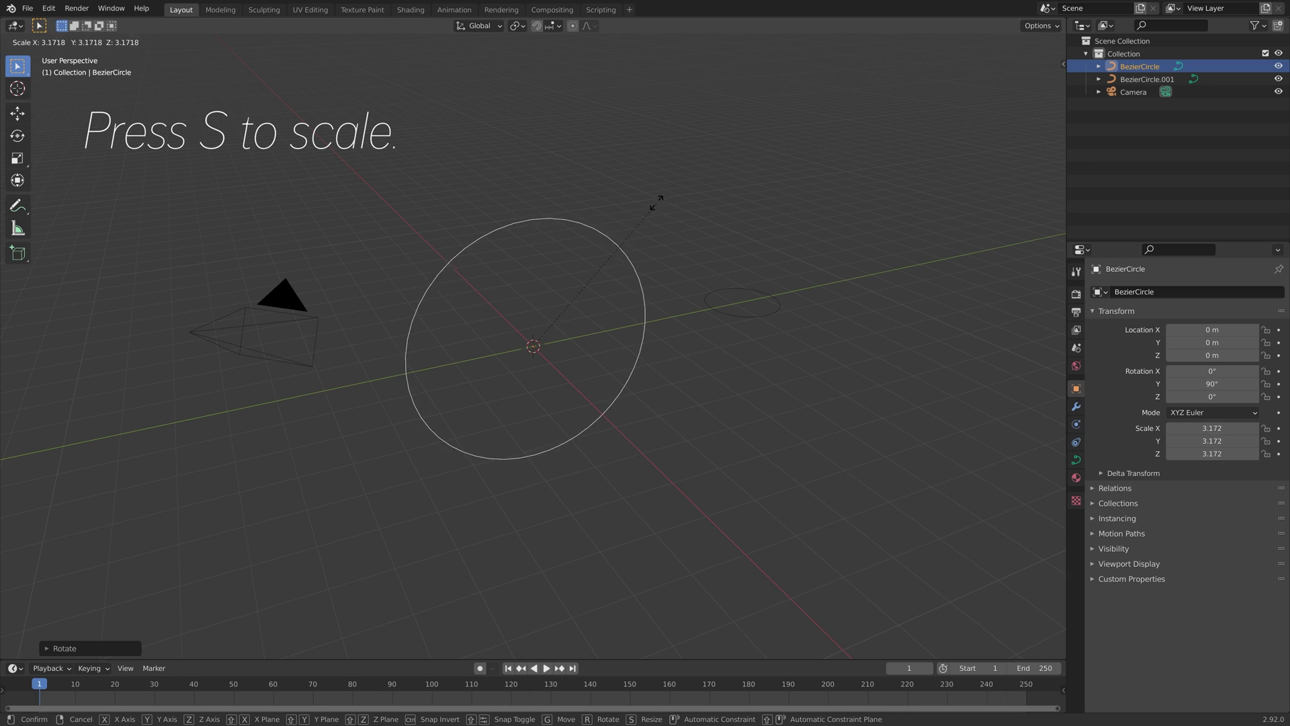
{"action": "key", "text": "Return"}
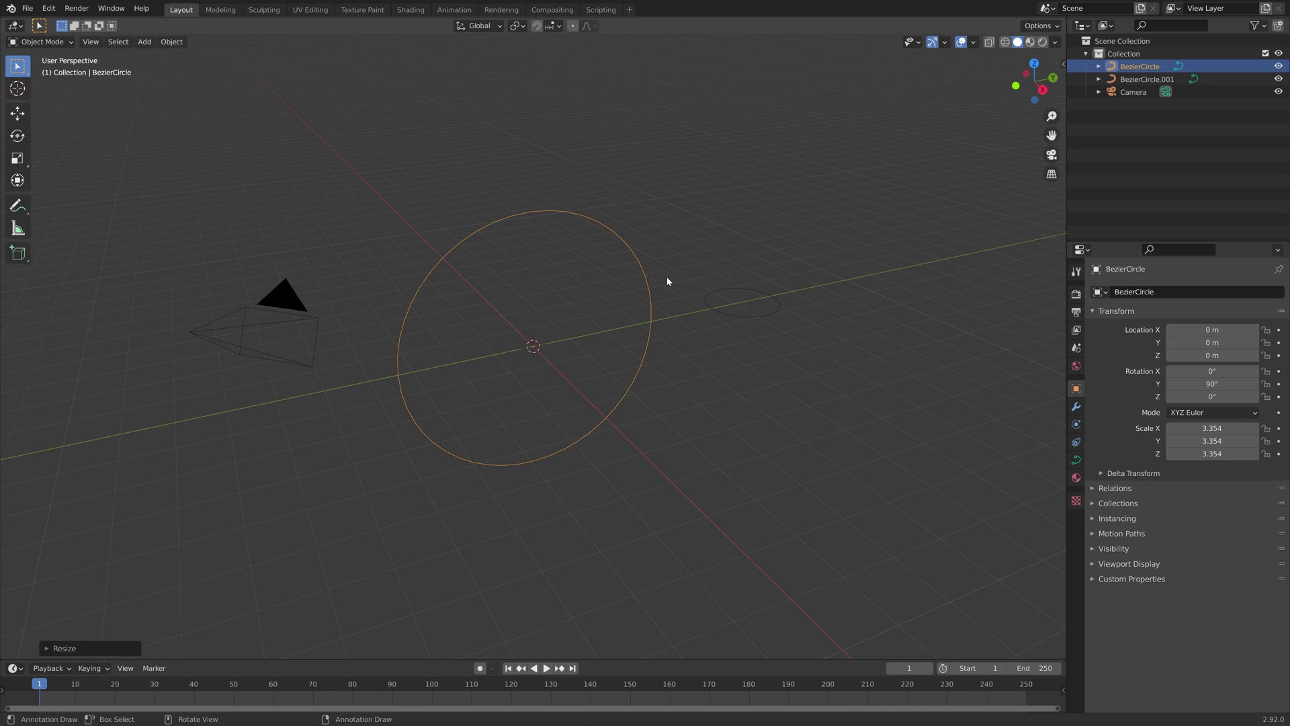
Step: Set the large circle's bevel type to Object, using BezierCircle.001 as the bevel object
{"action": "left_click", "coordinate": [1077, 461]}
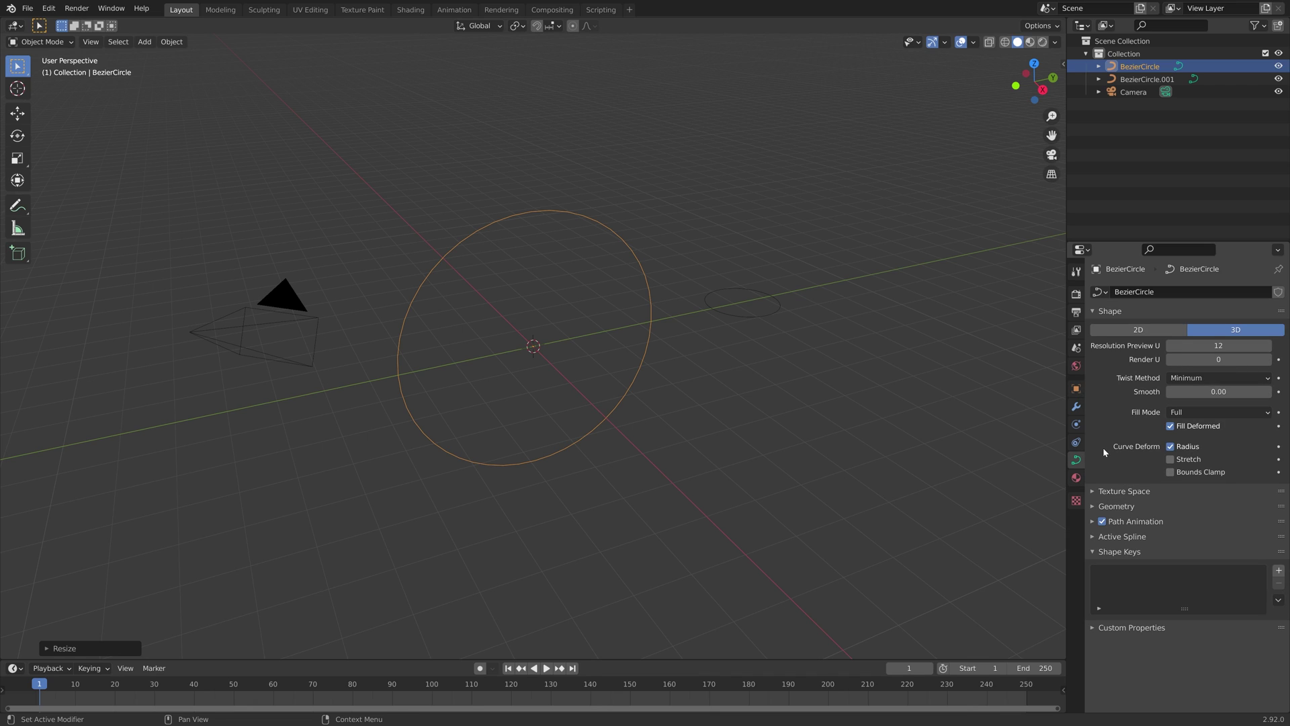
{"action": "left_click", "coordinate": [1117, 507]}
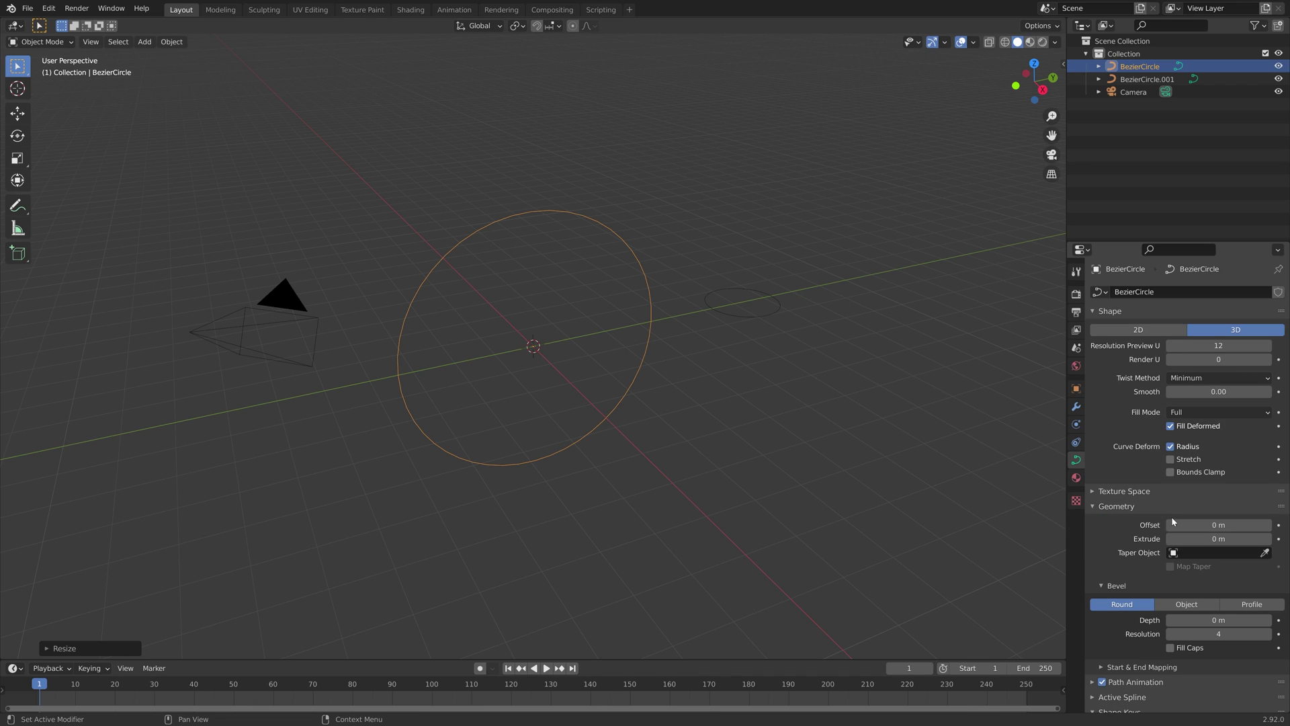
{"action": "left_click", "coordinate": [1188, 604]}
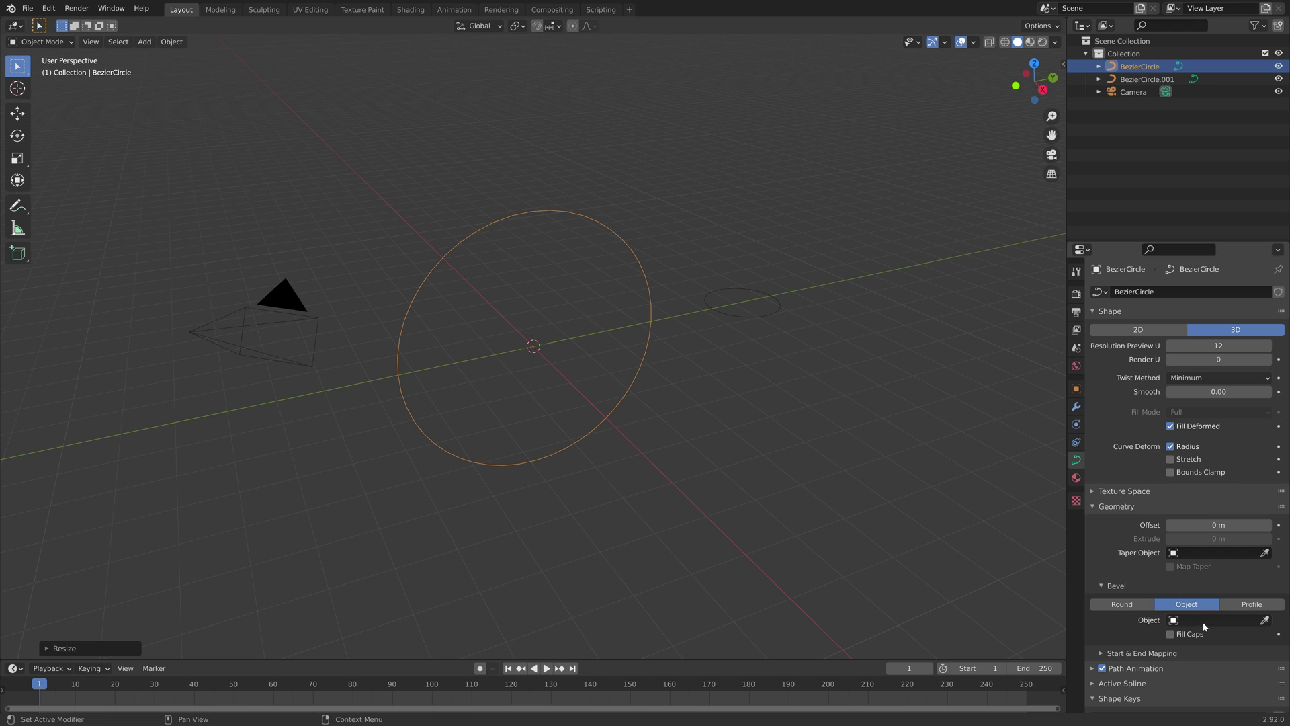
{"action": "left_click", "coordinate": [1204, 620]}
{"action": "left_click", "coordinate": [1189, 487]}
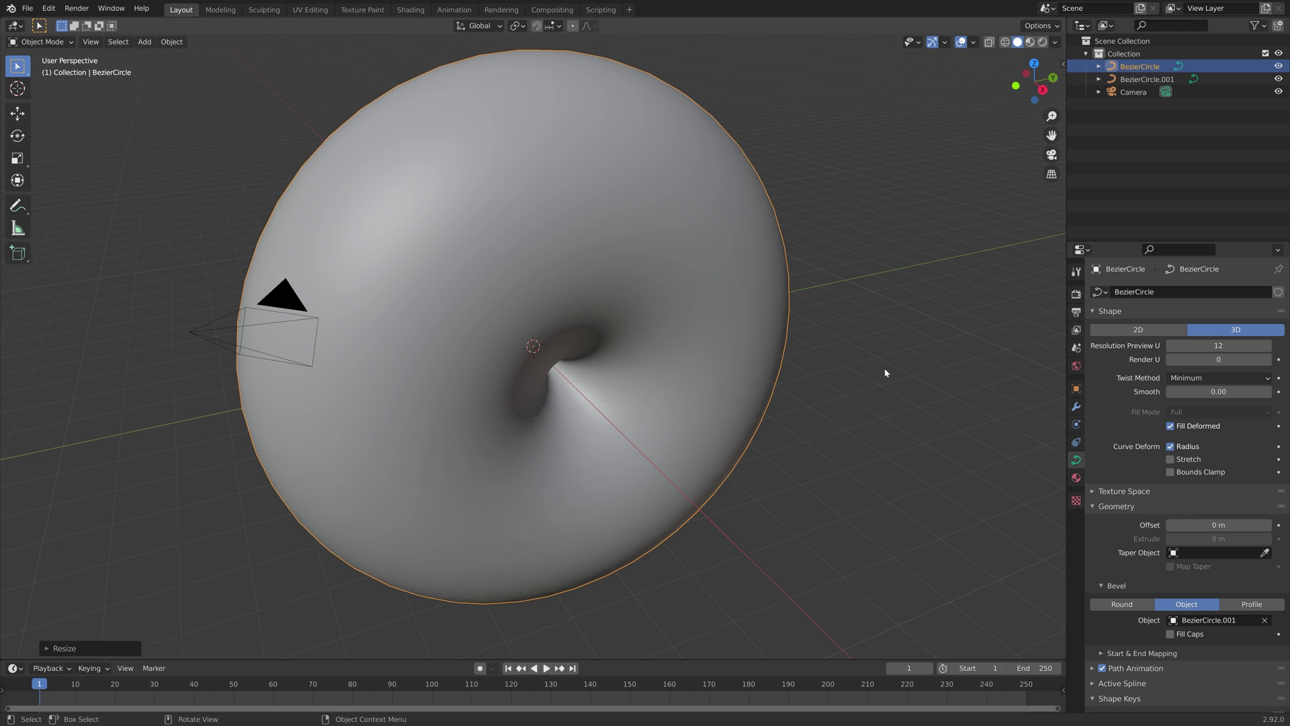
Step: Scale the profile circle BezierCircle.001 down to less than a tenth of its size to make the ring a thin tube
{"action": "middle_click_drag", "start_coordinate": [871, 292], "coordinate": [847, 310]}
{"action": "left_click", "coordinate": [824, 339]}
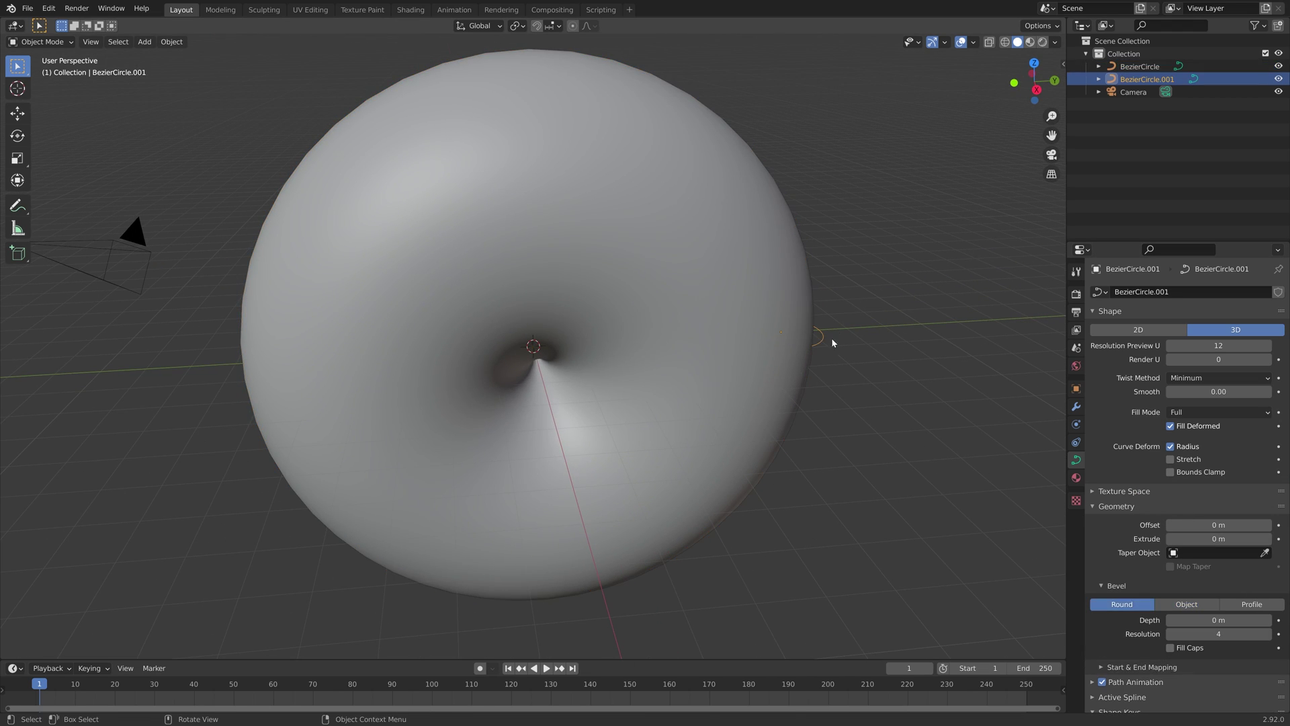
{"action": "key", "text": "s"}
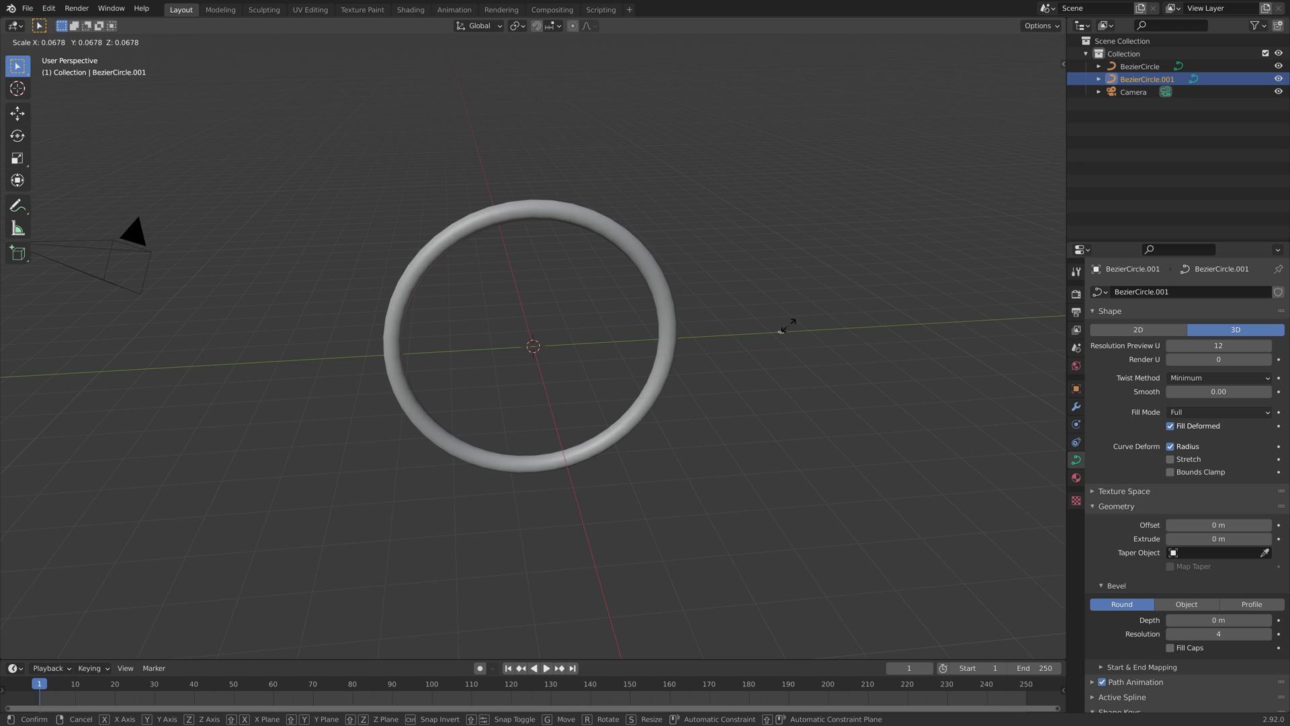
{"action": "left_click", "coordinate": [791, 326]}
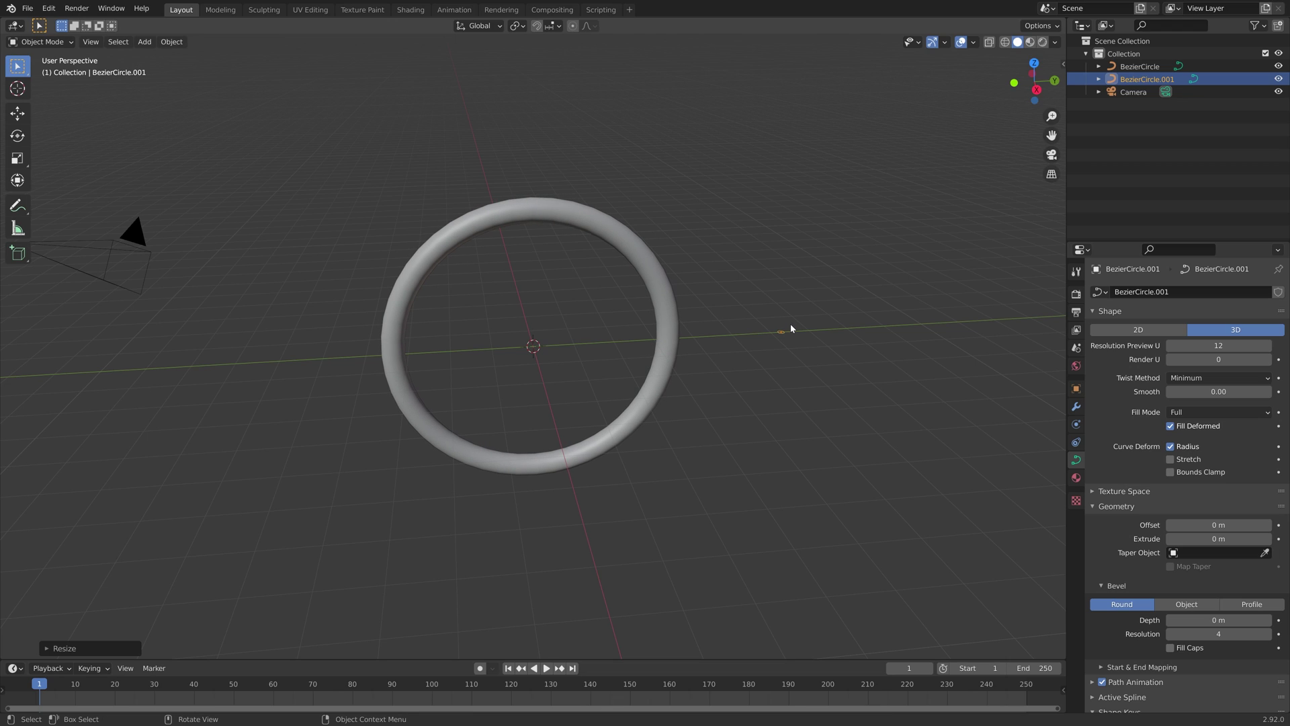
Step: Convert the beveled ring BezierCircle from a curve to a mesh
{"action": "left_click", "coordinate": [672, 308]}
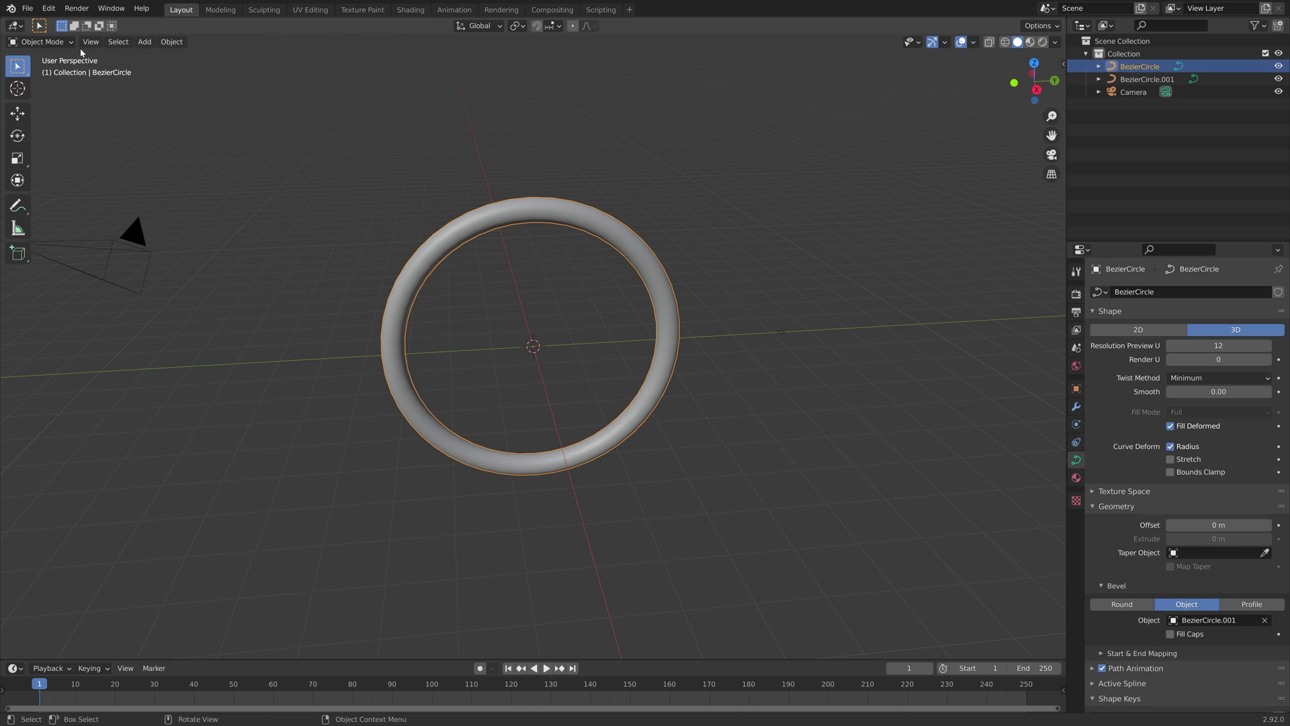
{"action": "left_click", "coordinate": [172, 42]}
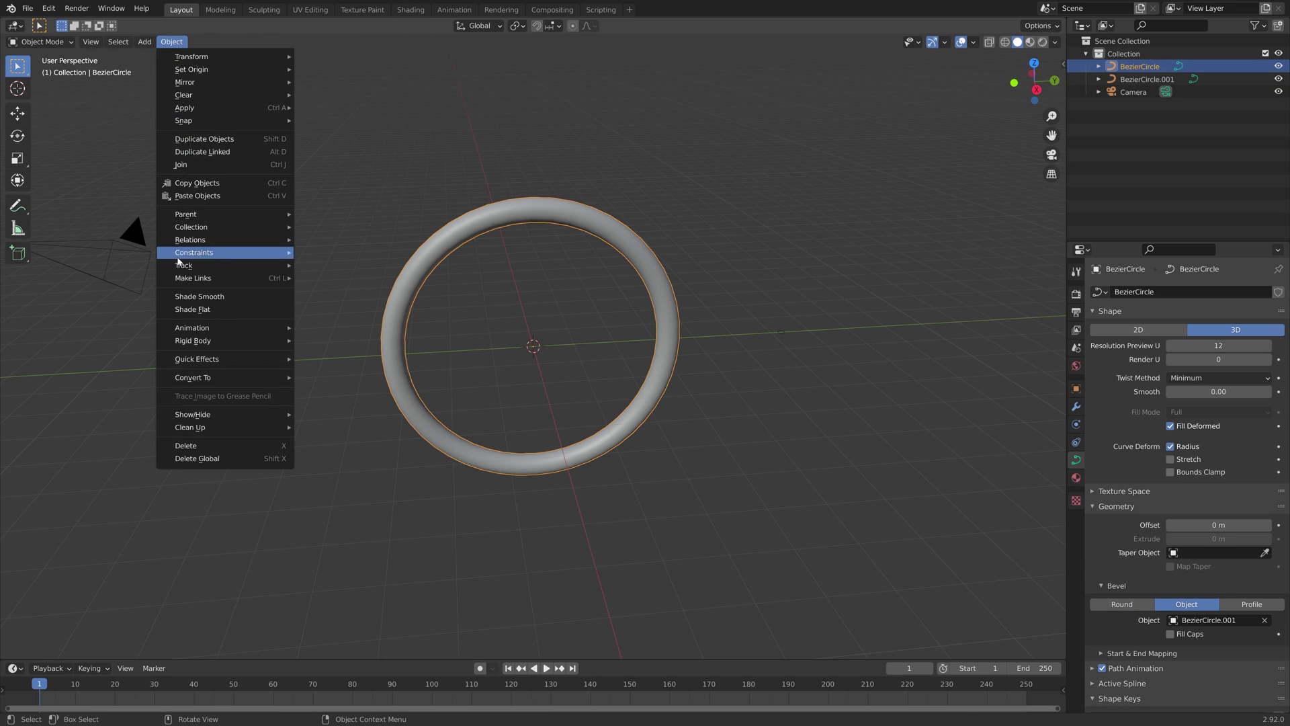
{"action": "mouse_move", "coordinate": [280, 383]}
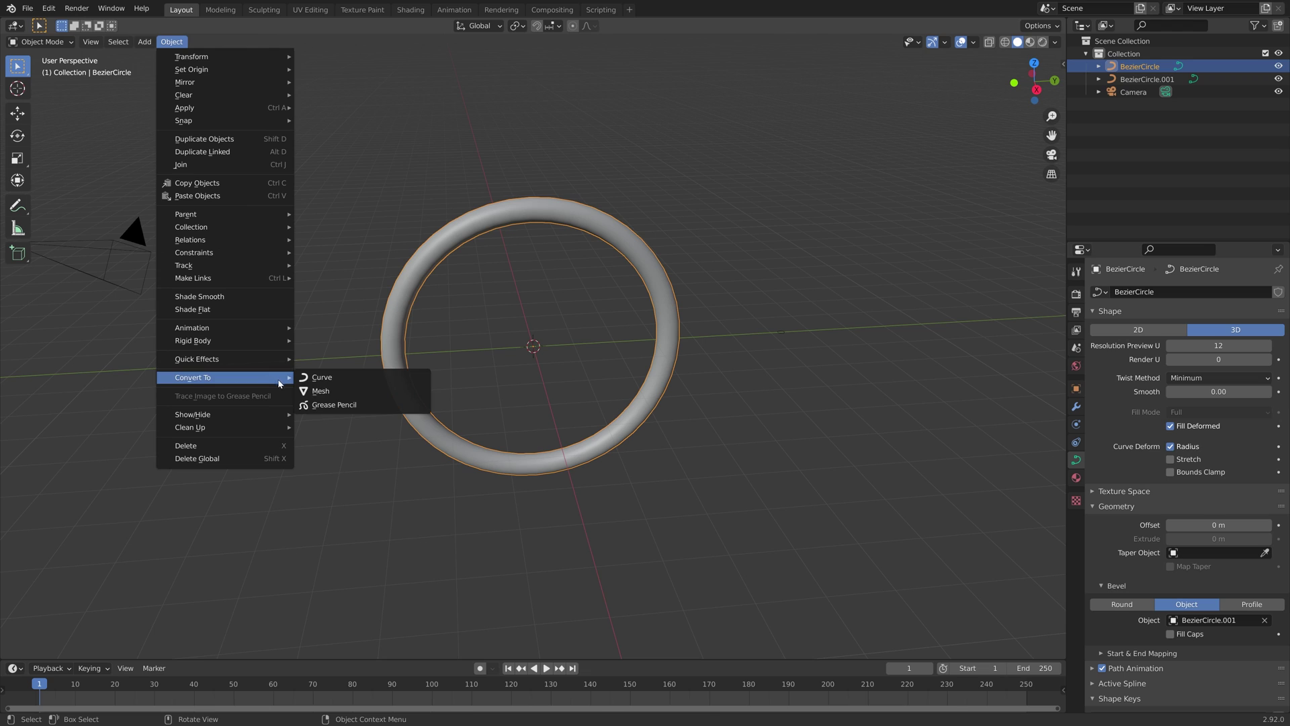
{"action": "left_click", "coordinate": [321, 392]}
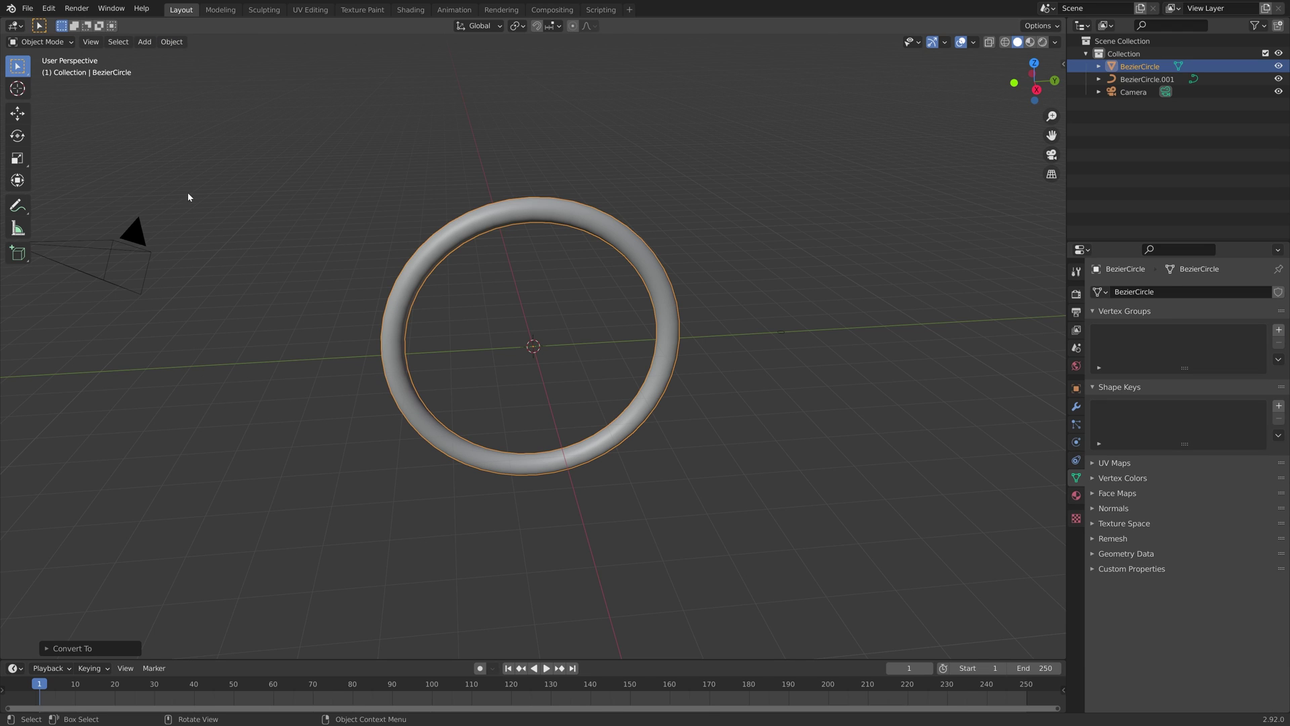
Step: Save the project as tut.blend in D:\Blender\Satisfying
{"action": "left_click", "coordinate": [27, 8]}
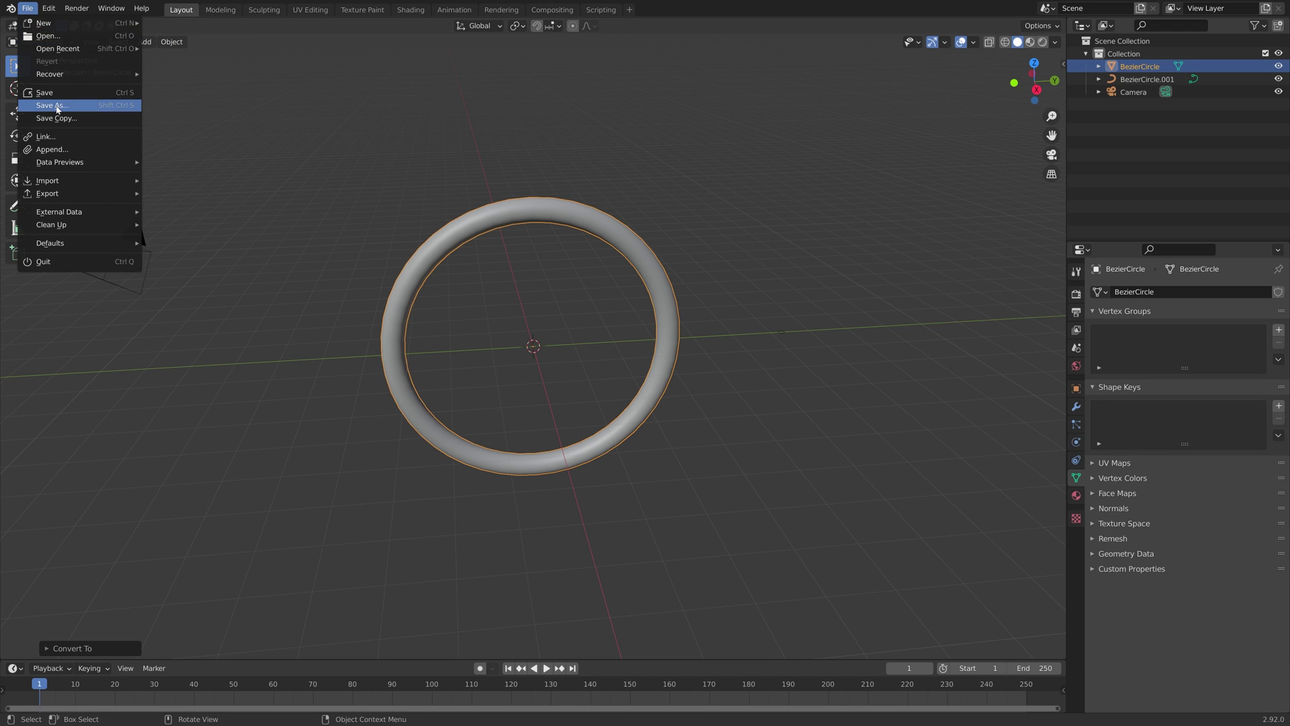
{"action": "left_click", "coordinate": [56, 105]}
{"action": "double_click", "coordinate": [517, 271]}
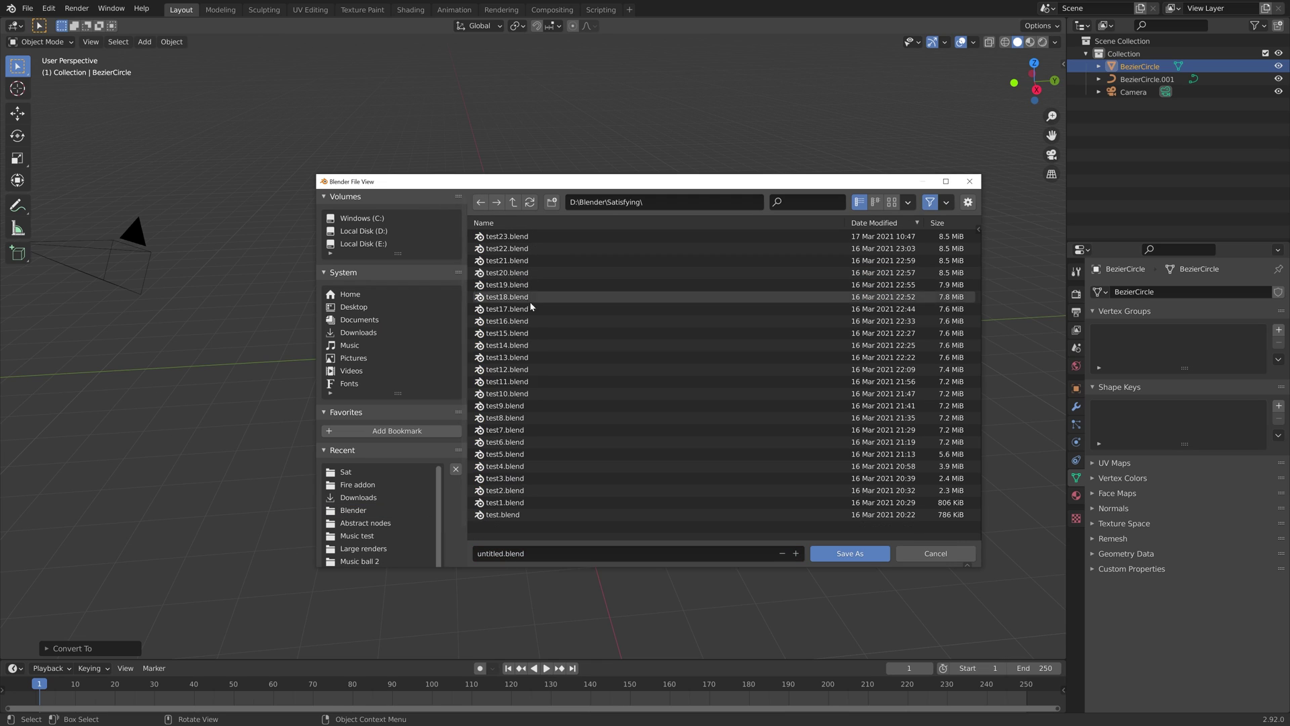
{"action": "left_click", "coordinate": [555, 551]}
{"action": "type", "text": "tut"}
{"action": "key", "text": "Return"}
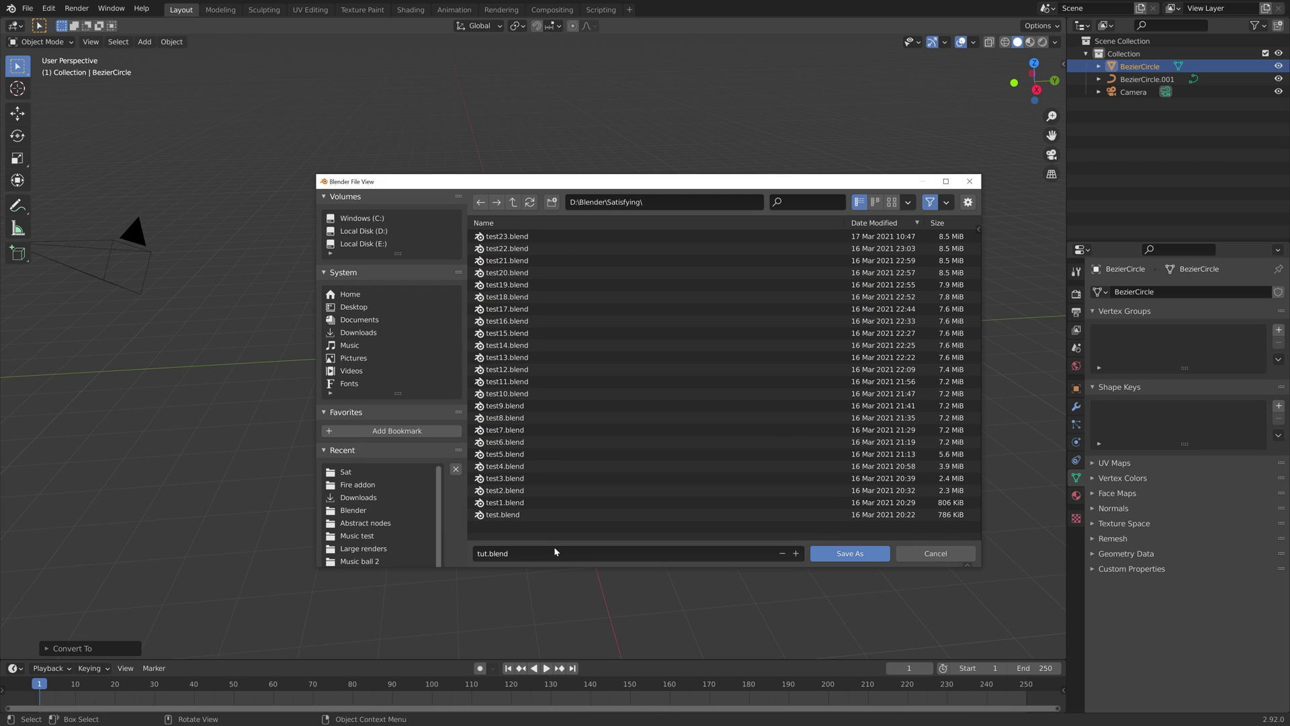
{"action": "left_click", "coordinate": [828, 547]}
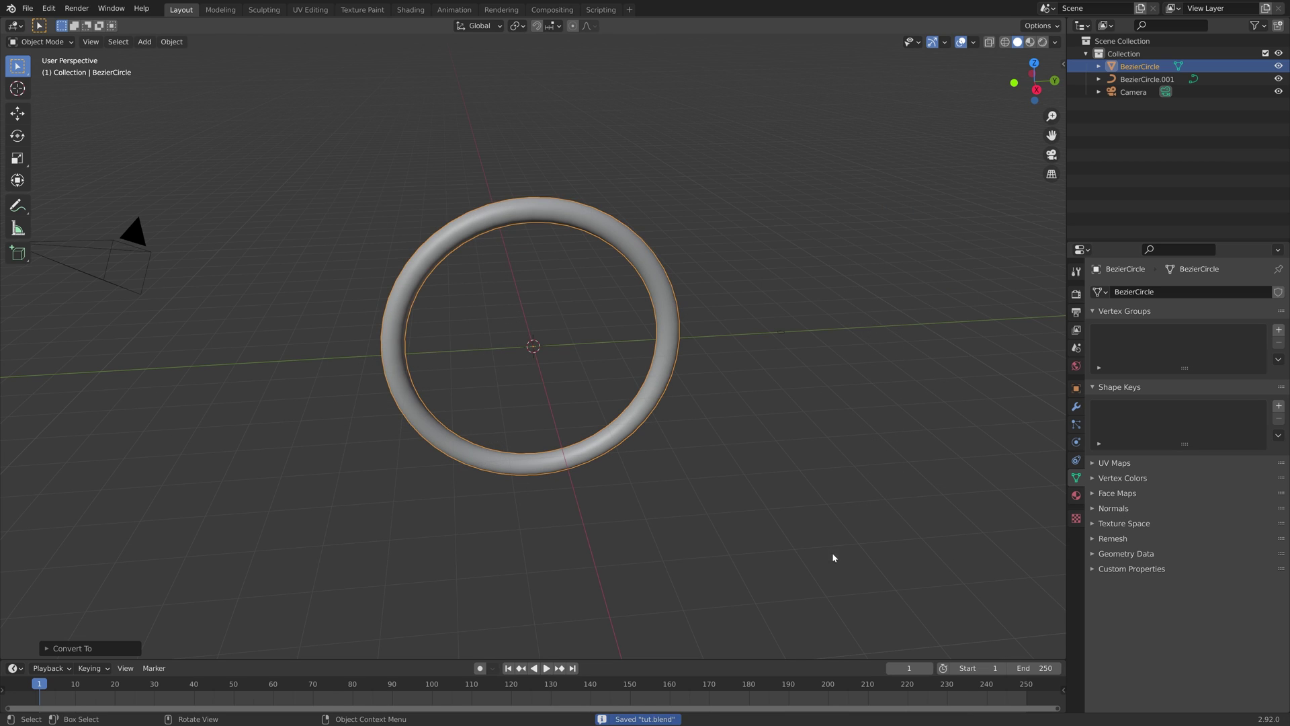
Step: Add and apply a Subdivision Surface modifier with viewport level 1 on the ring, and shade it smooth
{"action": "left_click", "coordinate": [1075, 406]}
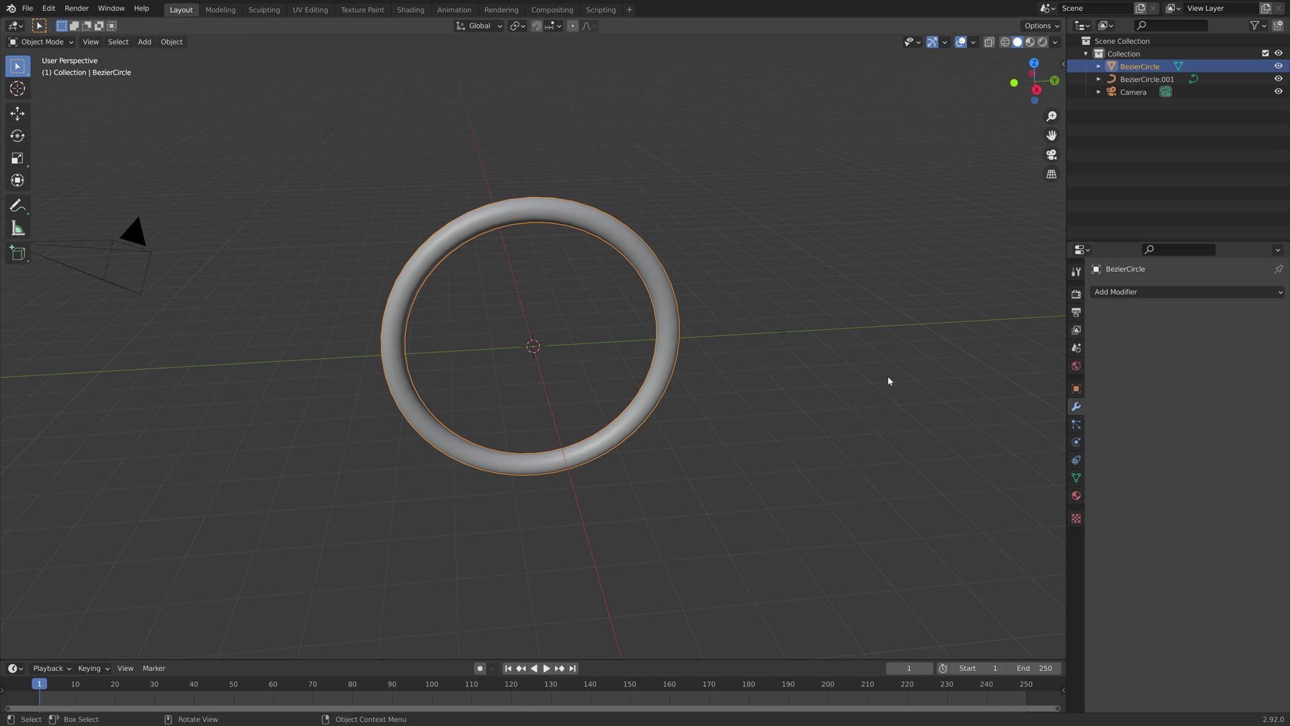
{"action": "left_click", "coordinate": [1126, 294]}
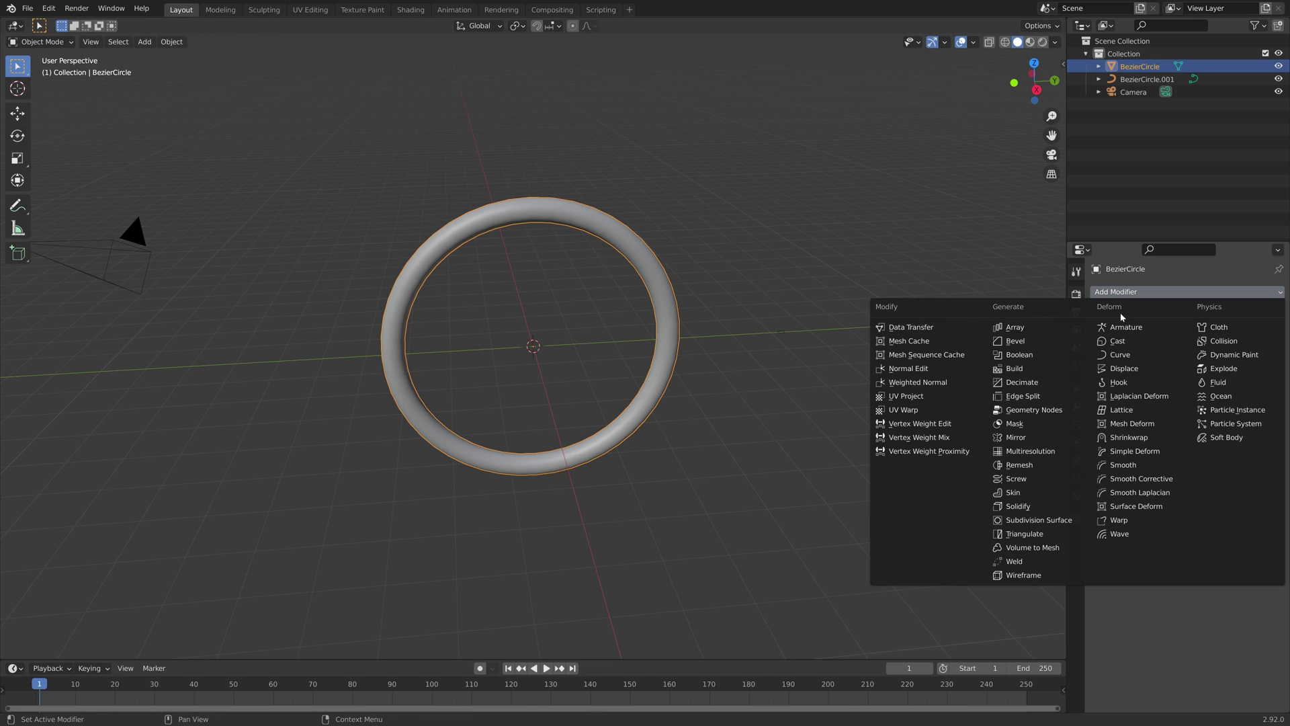
{"action": "left_click", "coordinate": [1069, 521]}
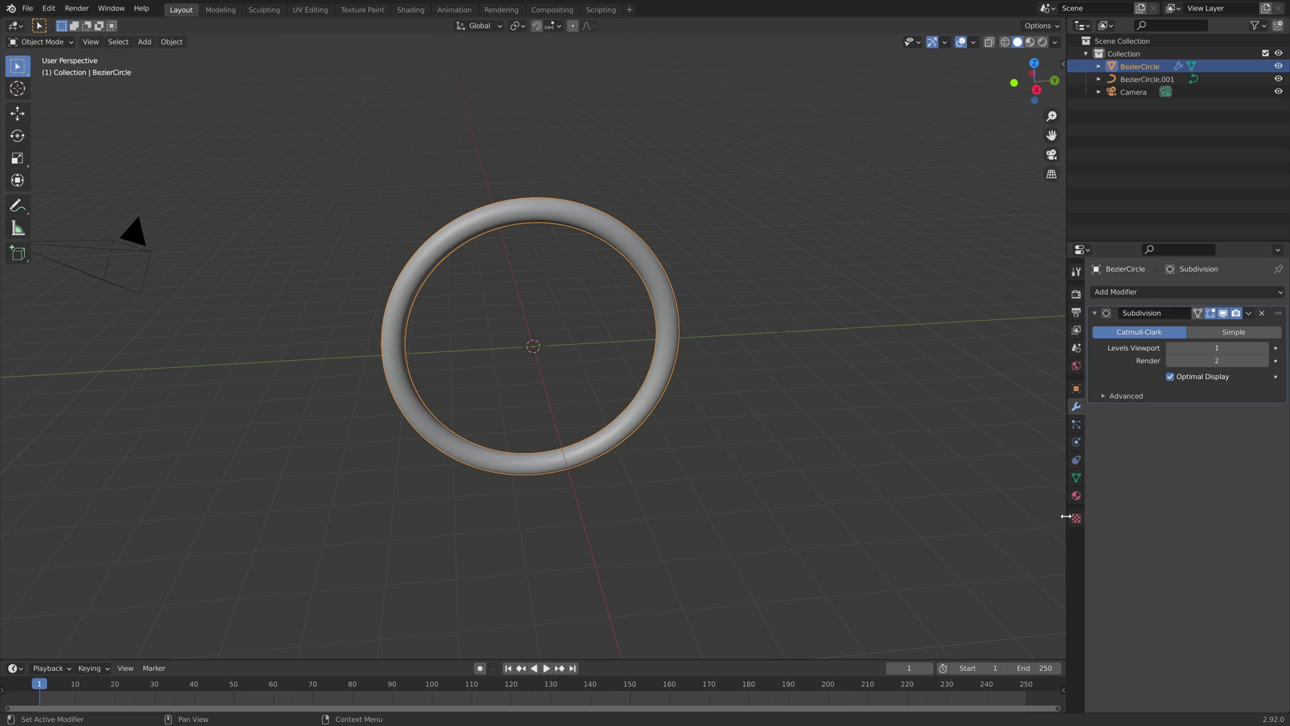
{"action": "left_click", "coordinate": [1249, 313]}
{"action": "left_click", "coordinate": [1197, 328]}
{"action": "left_click", "coordinate": [172, 42]}
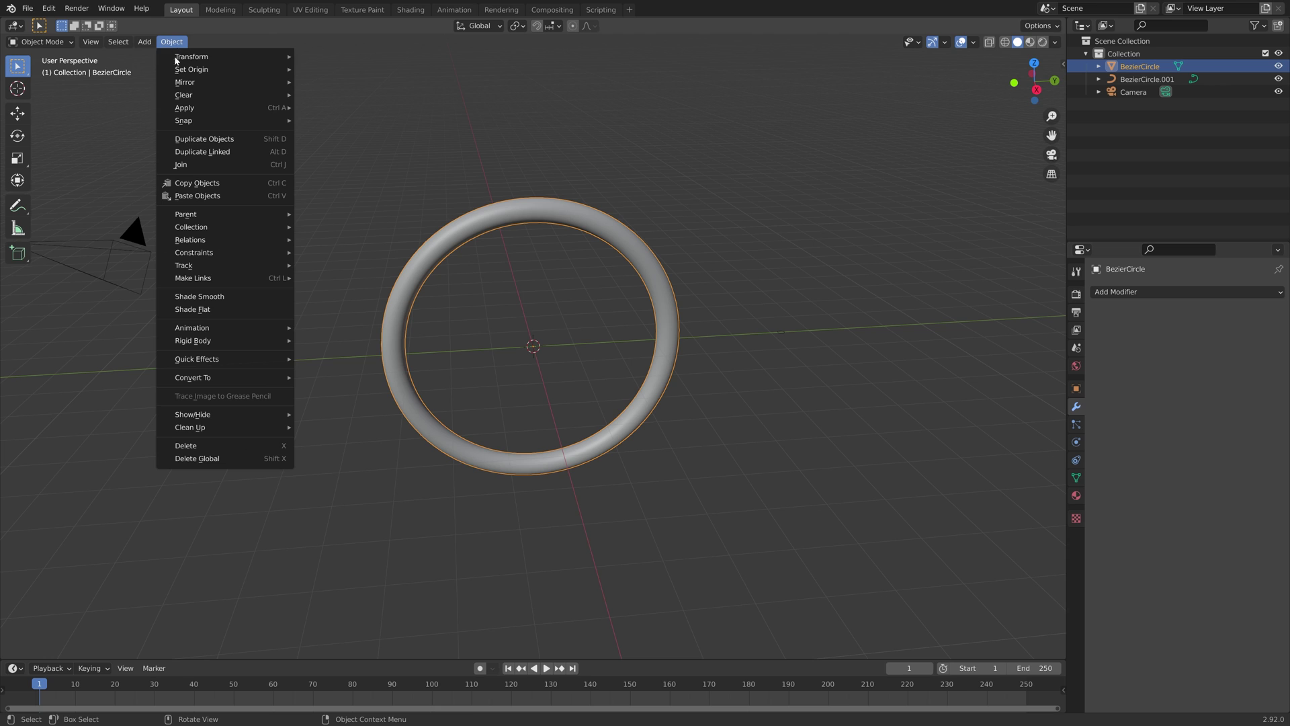
{"action": "left_click", "coordinate": [195, 296]}
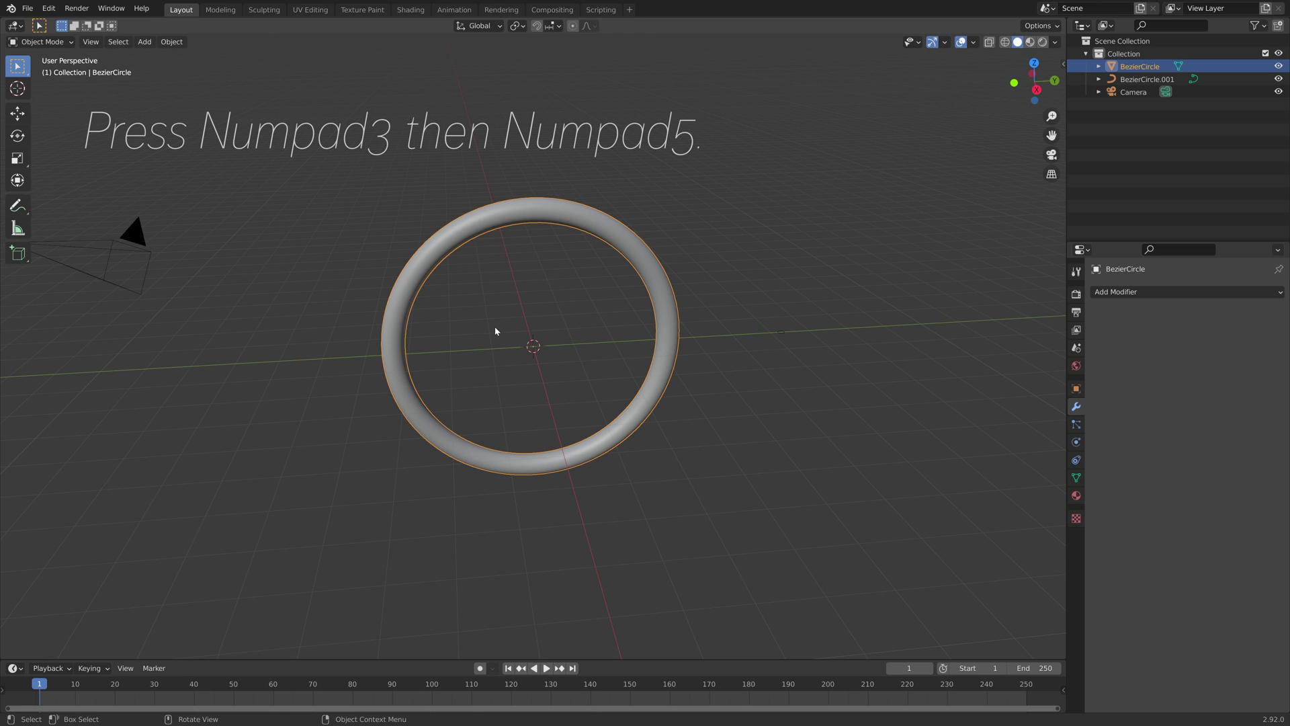
Step: Put the ring in Edit Mode with wireframe shading, viewing its lower arc in right orthographic projection
{"action": "key", "text": "KP_3"}
{"action": "key", "text": "KP_5"}
{"action": "middle_click_drag", "start_coordinate": [557, 420], "coordinate": [546, 161], "text": "shift"}
{"action": "key", "text": "Tab"}
{"action": "scroll", "coordinate": [534, 292], "scroll_direction": "up", "scroll_amount": 5}
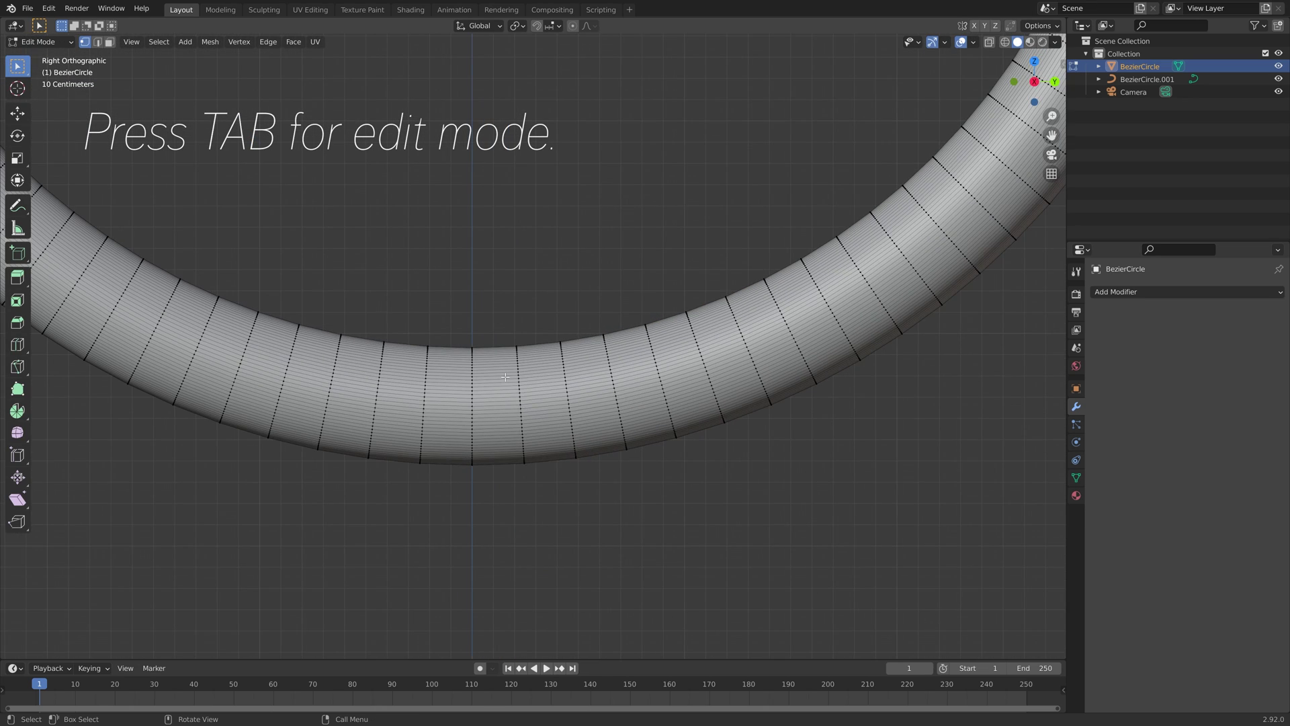
{"action": "middle_click_drag", "start_coordinate": [552, 351], "coordinate": [571, 346], "text": "shift"}
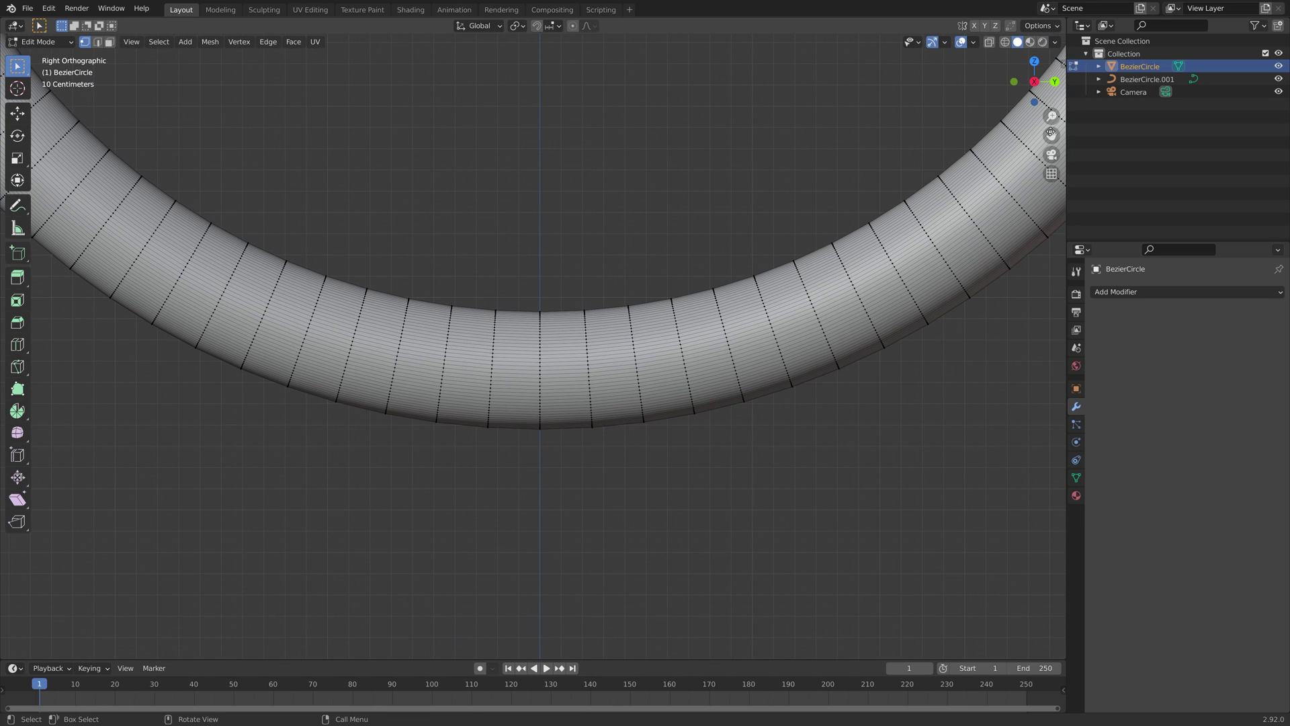
{"action": "left_click", "coordinate": [1005, 42]}
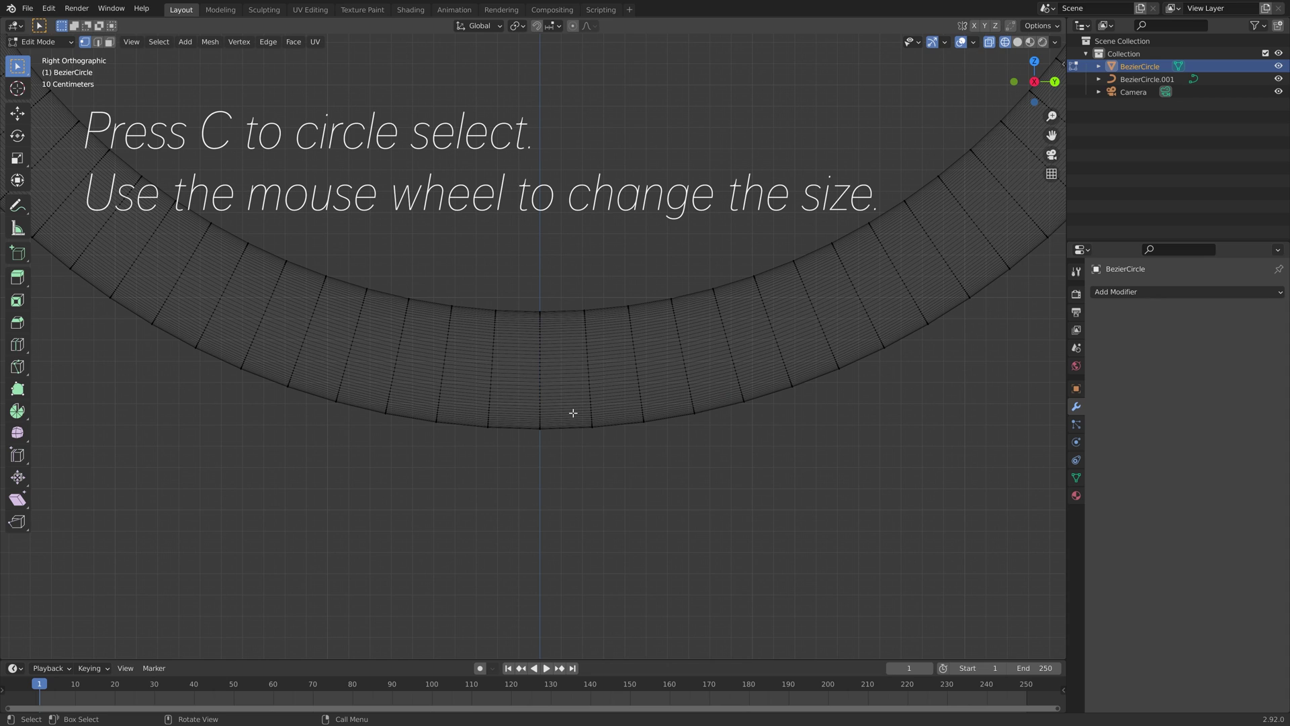
Step: Circle-select the three vertex loops at the ring's lowest point and delete their vertices to open a gap
{"action": "key", "text": "c"}
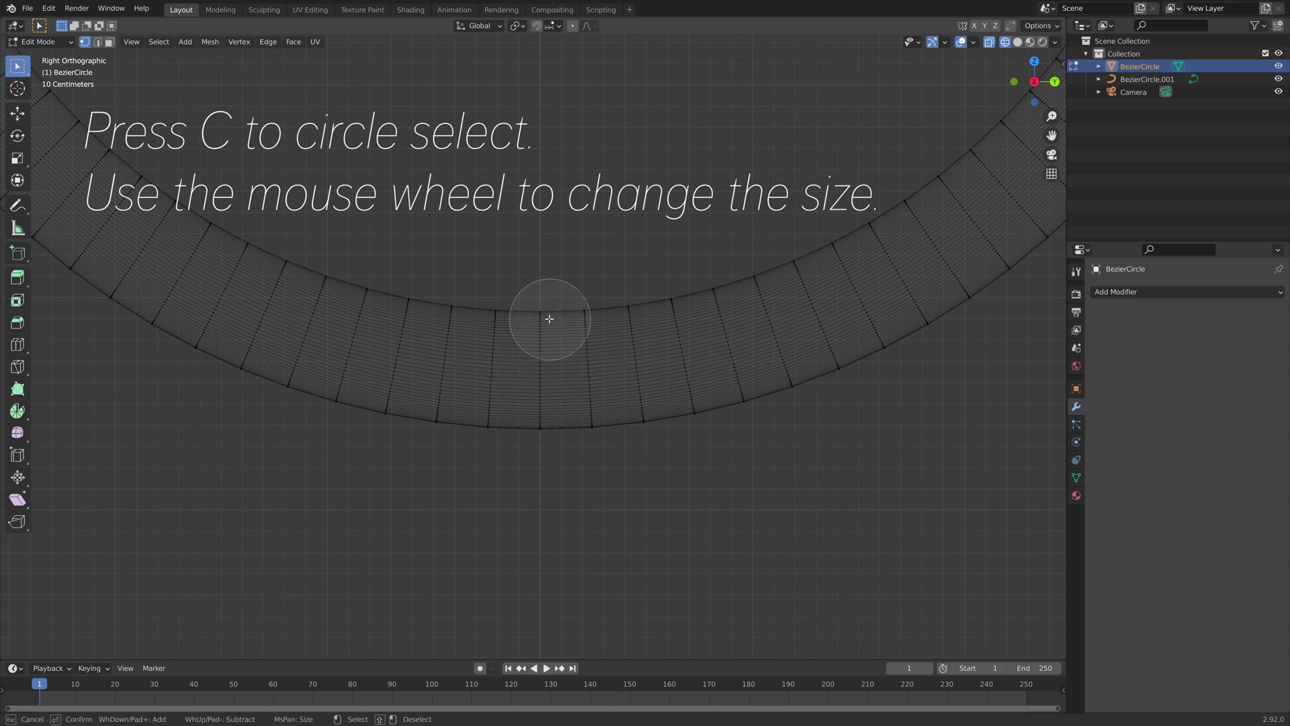
{"action": "mouse_move", "coordinate": [541, 293]}
{"action": "left_mouse_down"}
{"action": "mouse_move", "coordinate": [547, 448]}
{"action": "mouse_move", "coordinate": [564, 315]}
{"action": "mouse_move", "coordinate": [535, 286]}
{"action": "mouse_move", "coordinate": [508, 338]}
{"action": "mouse_move", "coordinate": [501, 422]}
{"action": "mouse_move", "coordinate": [524, 461]}
{"action": "left_mouse_up"}
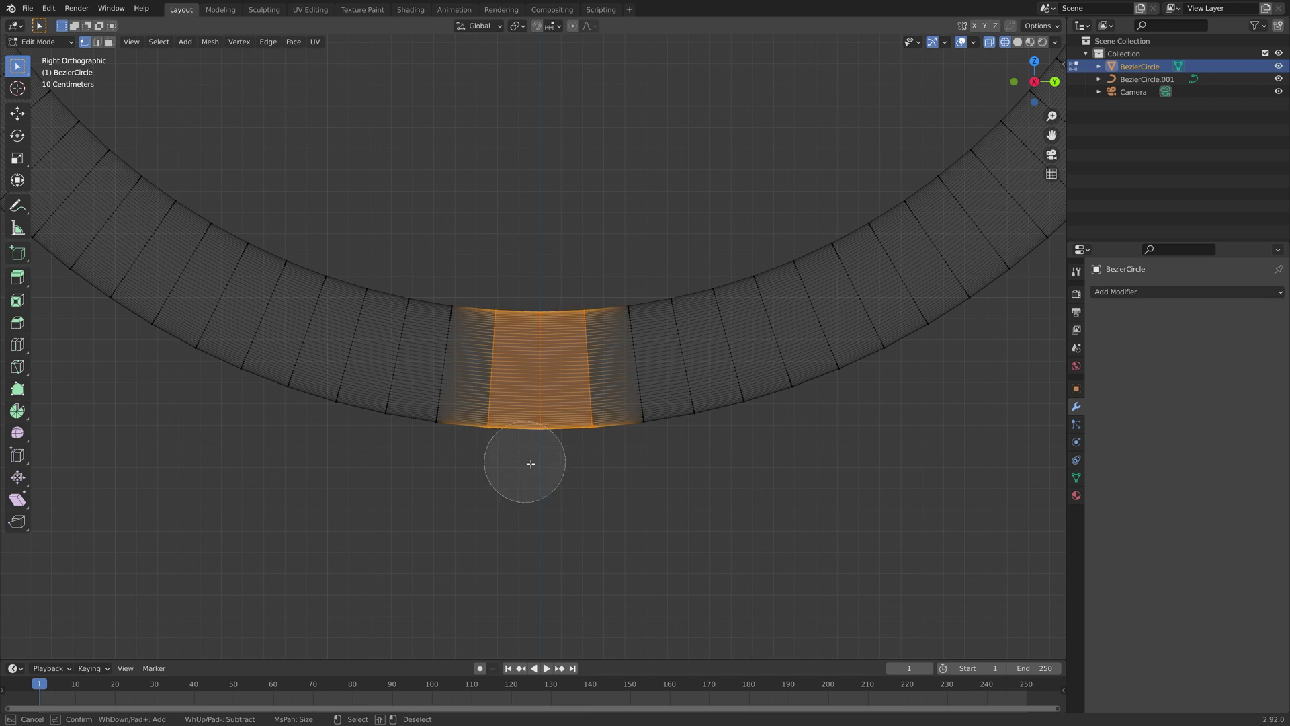
{"action": "right_click", "coordinate": [564, 476]}
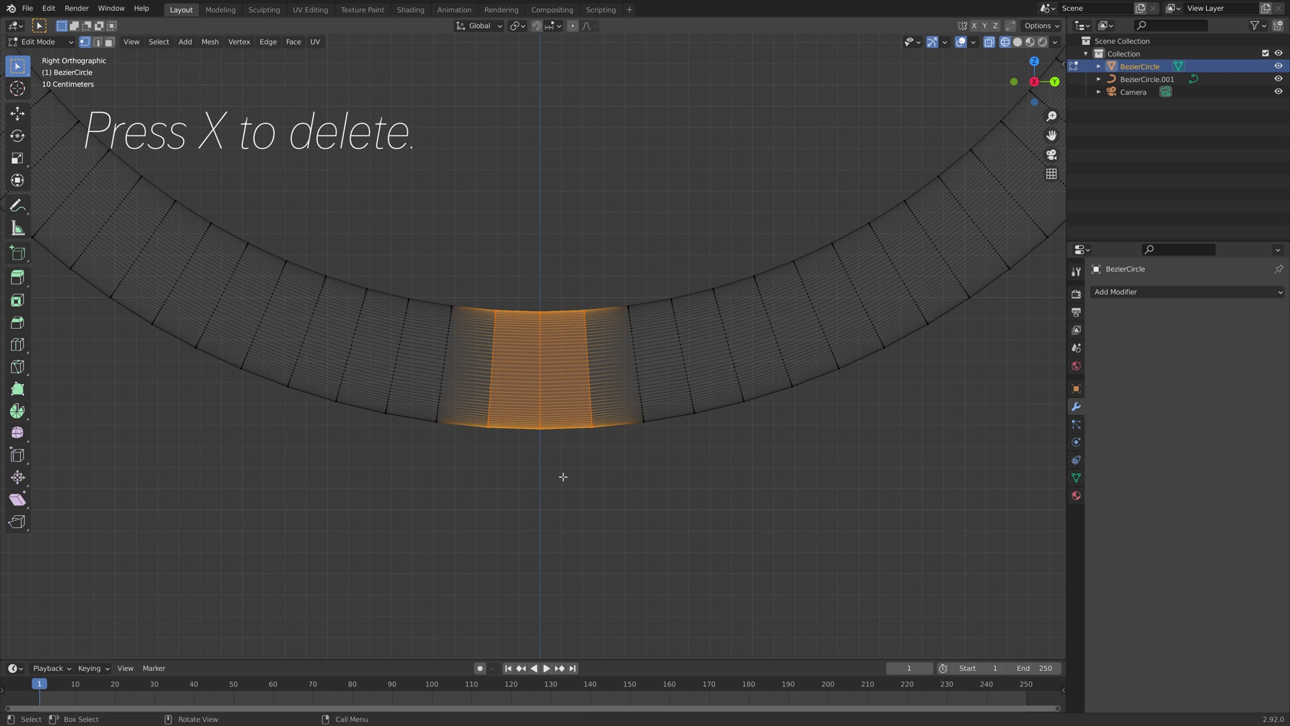
{"action": "key", "text": "x"}
{"action": "left_click", "coordinate": [550, 434]}
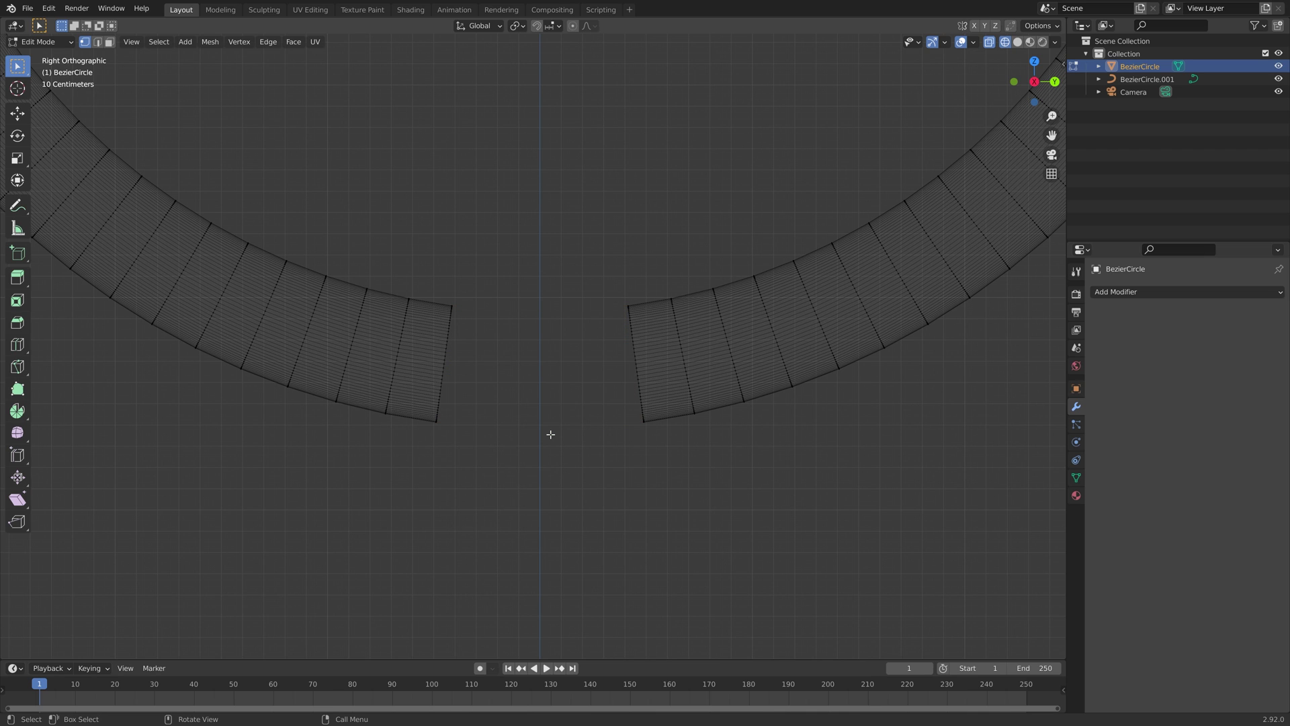
Step: Select the open edge loop on the gap's positive-Y side and flatten it by scaling to 0 along Y
{"action": "mouse_move", "coordinate": [622, 380]}
{"action": "middle_mouse_down"}
{"action": "mouse_move", "coordinate": [659, 371]}
{"action": "mouse_move", "coordinate": [610, 360]}
{"action": "middle_mouse_up"}
{"action": "left_click", "coordinate": [607, 339], "text": "alt"}
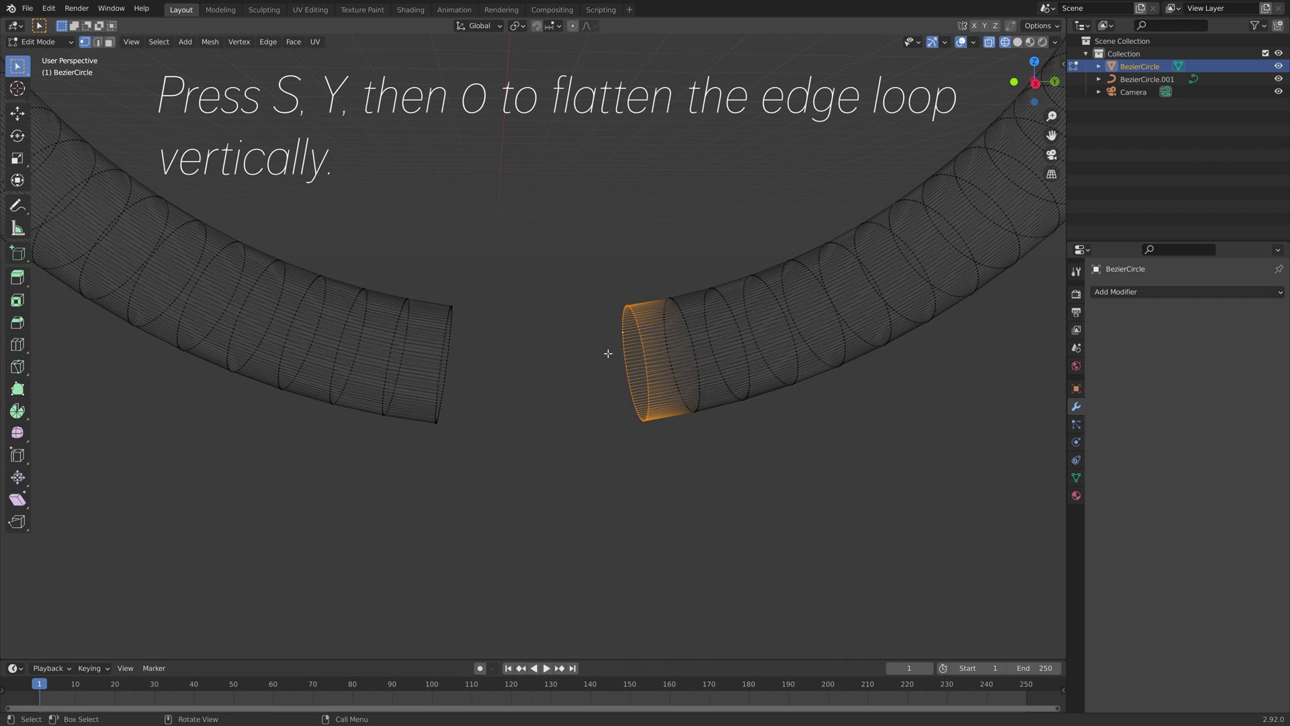
{"action": "key", "text": "s"}
{"action": "key", "text": "y"}
{"action": "key", "text": "0"}
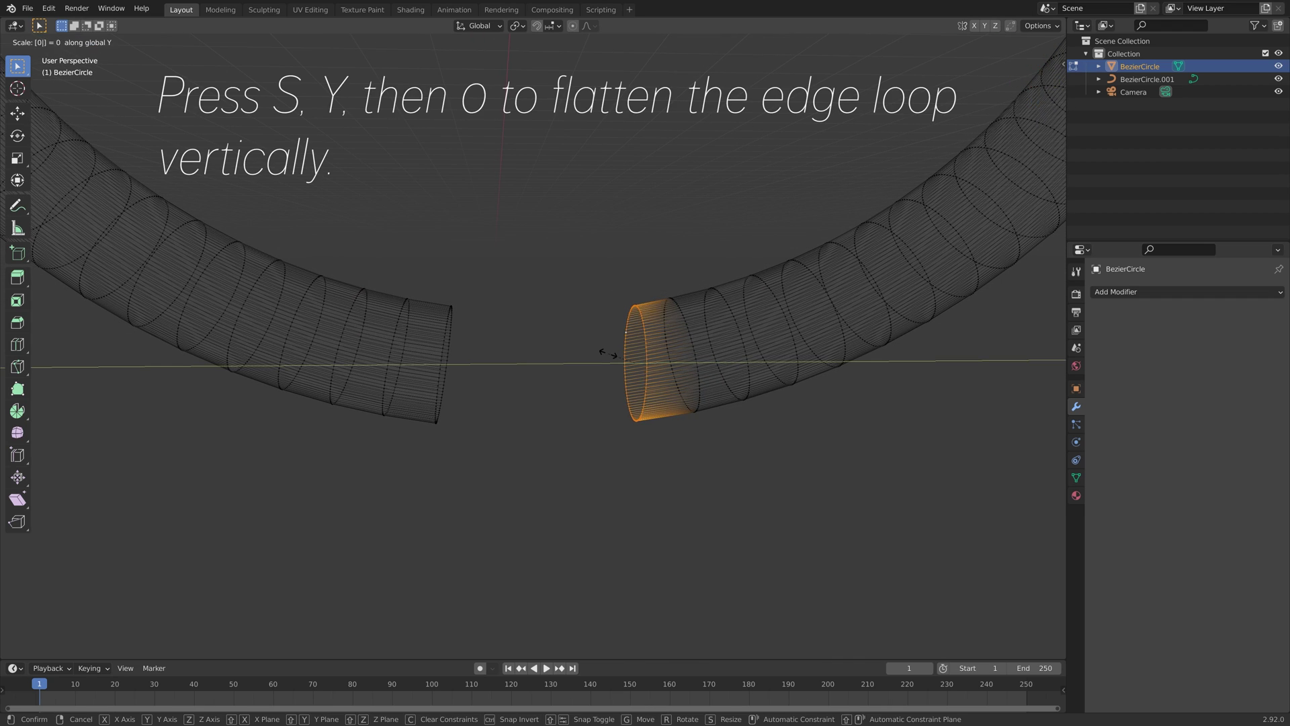
{"action": "key", "text": "Return"}
Step: Fill the flattened positive-Y end with a face and set its edges' mean crease to 1
{"action": "middle_click_drag", "start_coordinate": [608, 352], "coordinate": [844, 309]}
{"action": "key", "text": "n"}
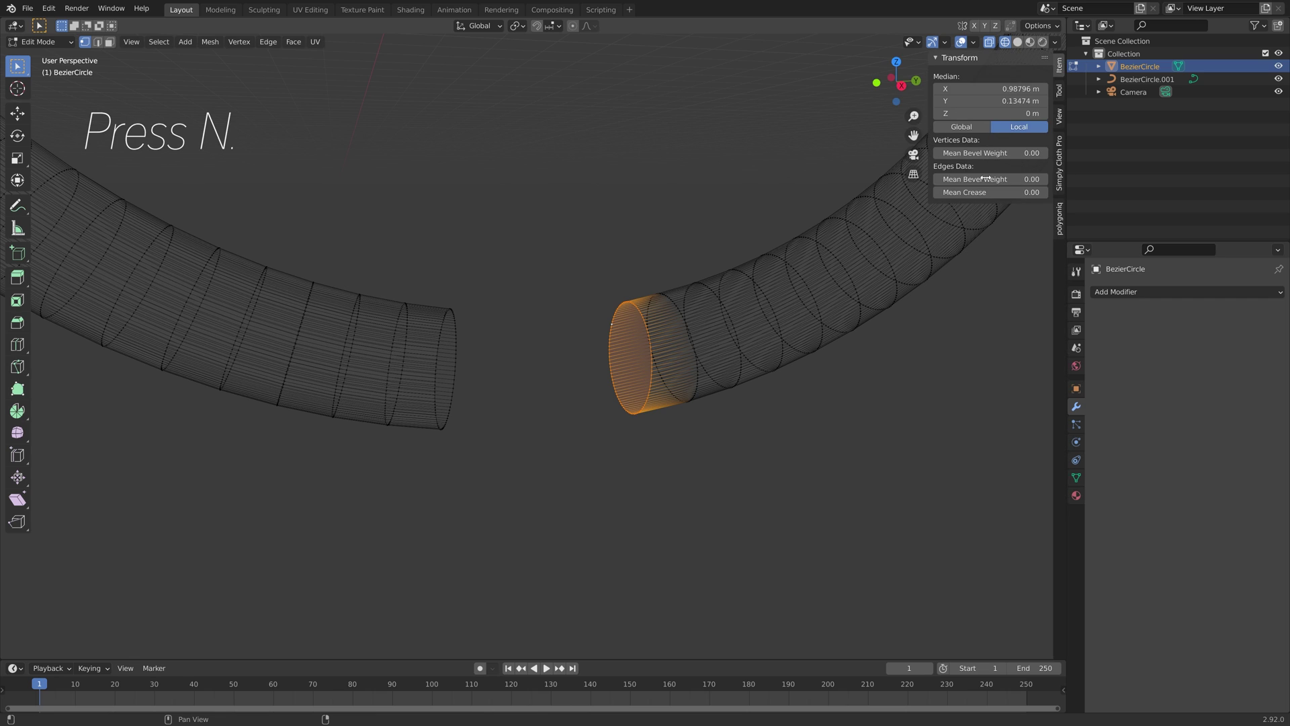
{"action": "middle_click_drag", "start_coordinate": [699, 349], "coordinate": [465, 360]}
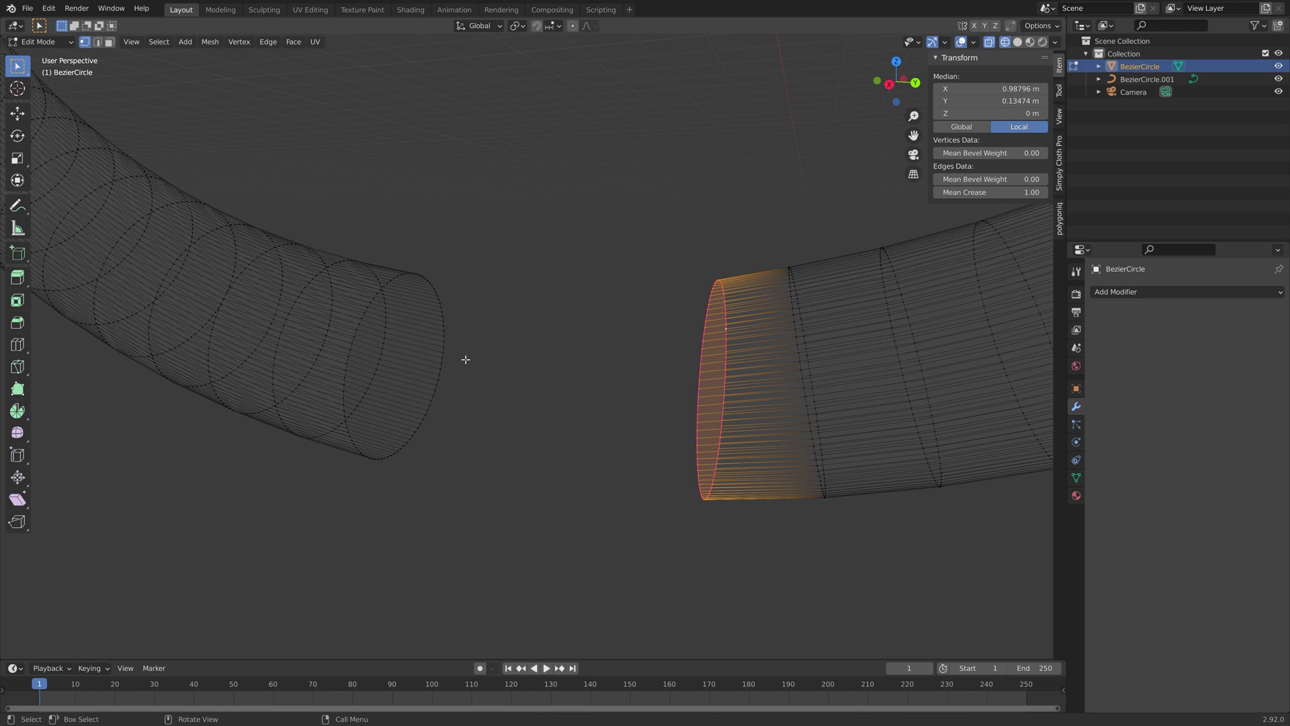
Step: Select the open edge loop on the gap's negative-Y side and flatten it by scaling to 0 along Y
{"action": "middle_click_drag", "start_coordinate": [465, 359], "coordinate": [492, 365]}
{"action": "left_click", "coordinate": [377, 291], "text": "alt"}
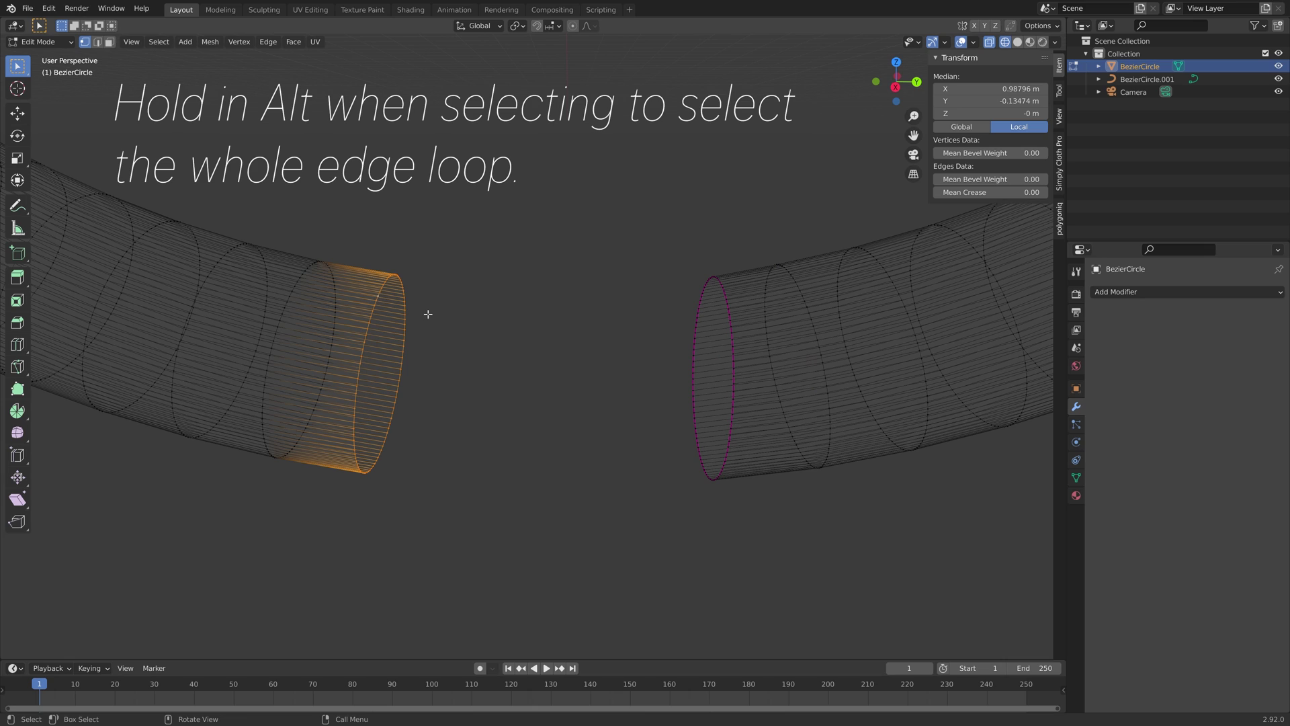
{"action": "key", "text": "s"}
{"action": "key", "text": "y"}
{"action": "key", "text": "0"}
{"action": "key", "text": "Return"}
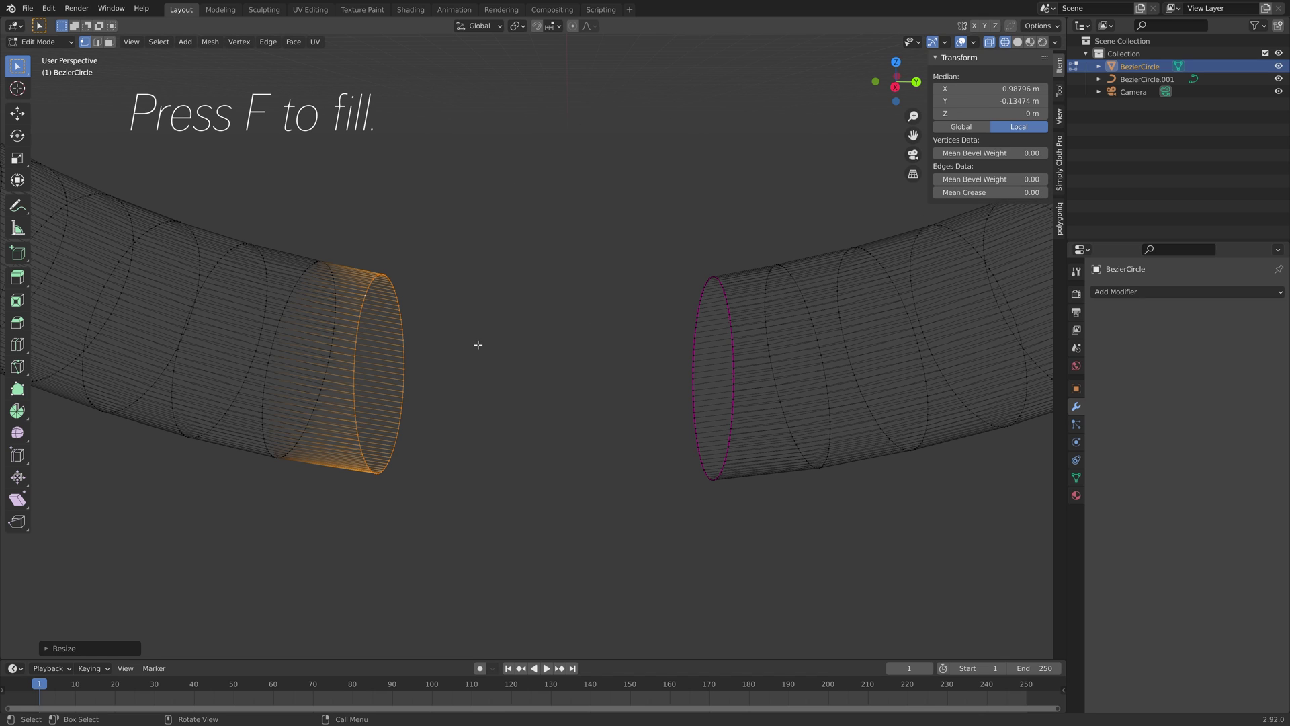
Step: Fill the negative-Y end with a face, crease its edges to 1, and return to Object Mode
{"action": "key", "text": "f"}
{"action": "key", "text": "shift+e"}
{"action": "key", "text": "1"}
{"action": "key", "text": "Return"}
{"action": "key", "text": "Tab"}
Step: Switch to solid viewport shading and enable Auto Smooth in the ring's mesh normals settings
{"action": "scroll", "coordinate": [643, 326], "scroll_direction": "down", "scroll_amount": 5}
{"action": "middle_click_drag", "start_coordinate": [642, 325], "coordinate": [679, 296]}
{"action": "left_click", "coordinate": [1018, 41]}
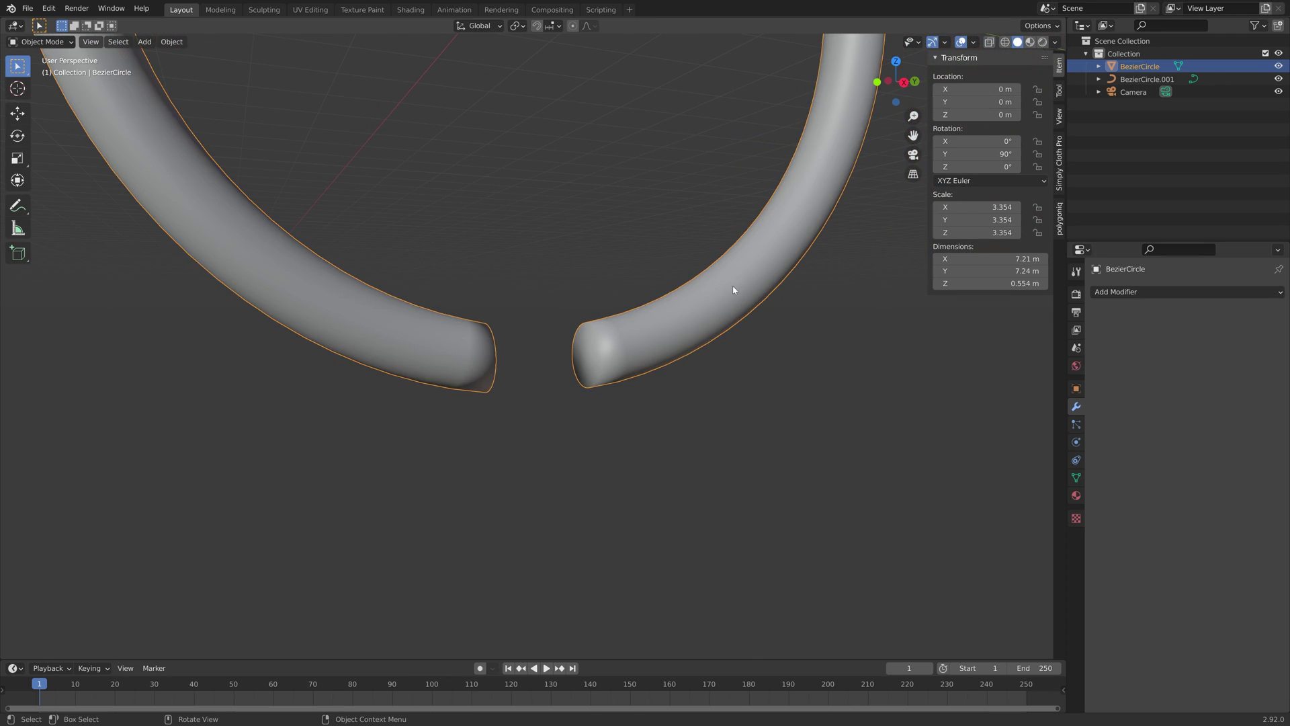
{"action": "scroll", "coordinate": [732, 284], "scroll_direction": "down", "scroll_amount": 4}
{"action": "left_click", "coordinate": [1076, 389]}
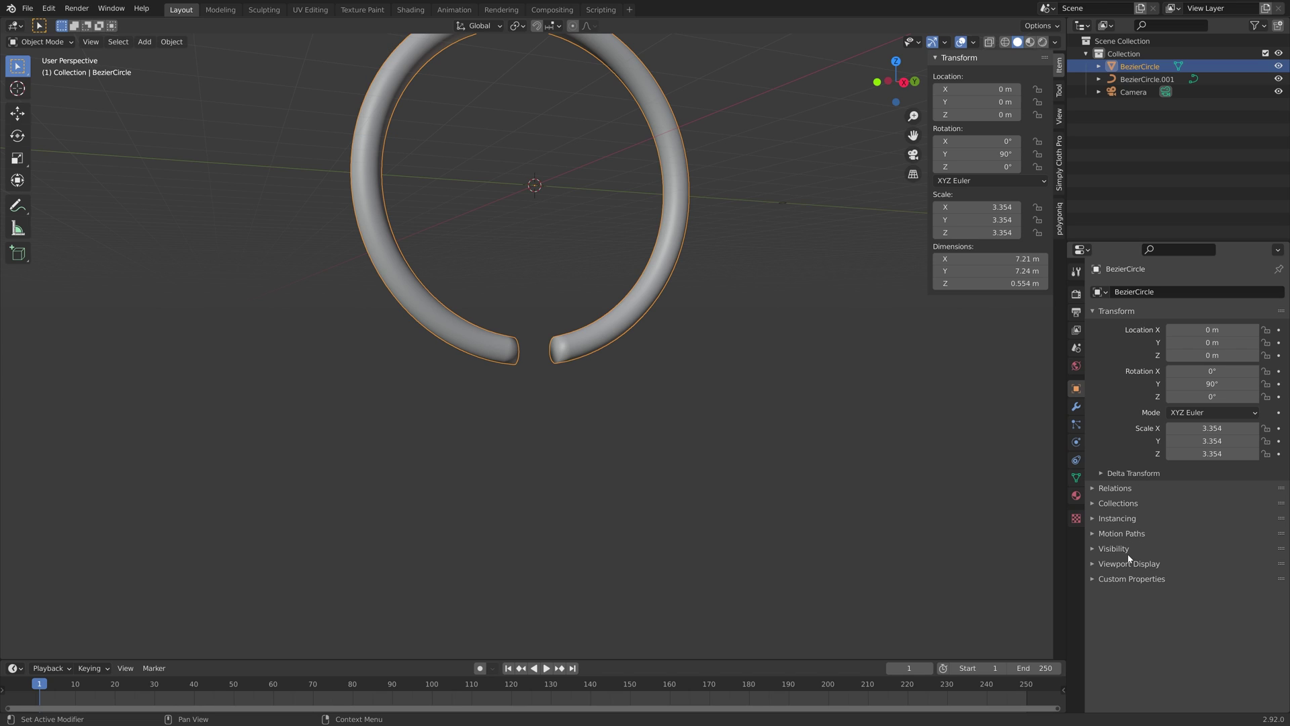
{"action": "left_click", "coordinate": [1078, 479]}
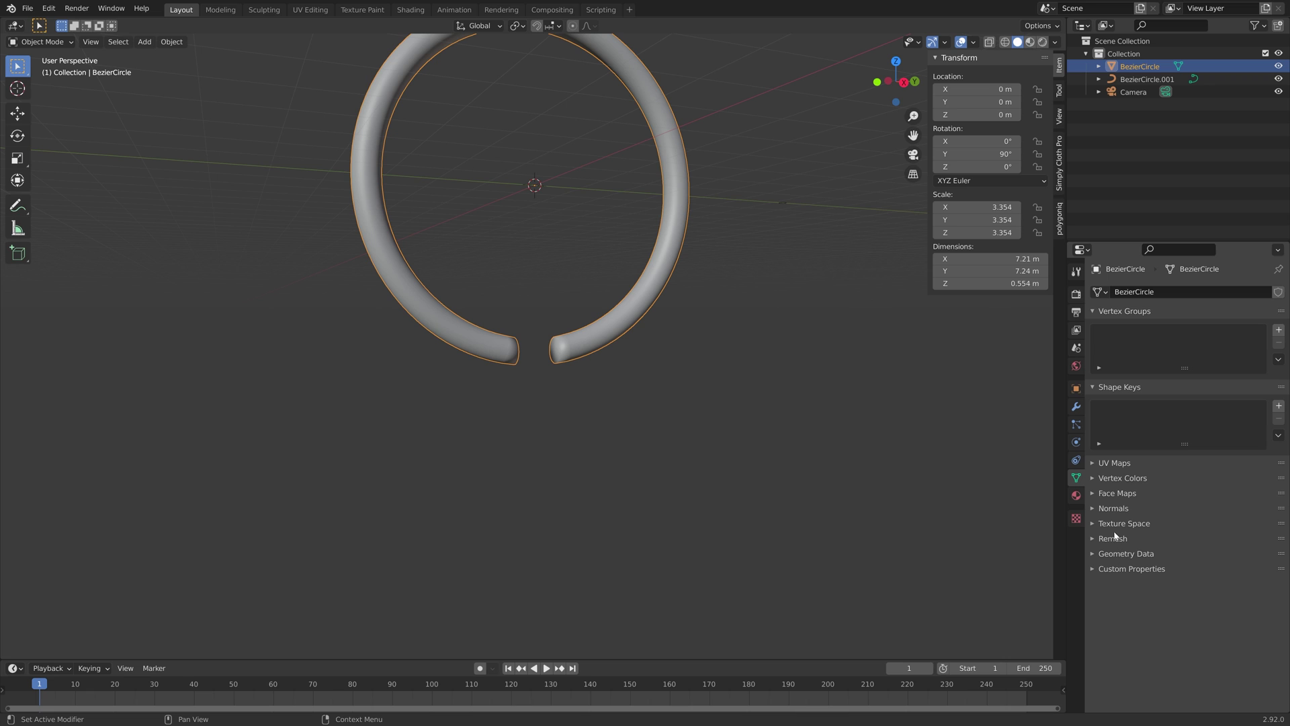
{"action": "left_click", "coordinate": [1106, 508]}
{"action": "left_click", "coordinate": [1170, 527]}
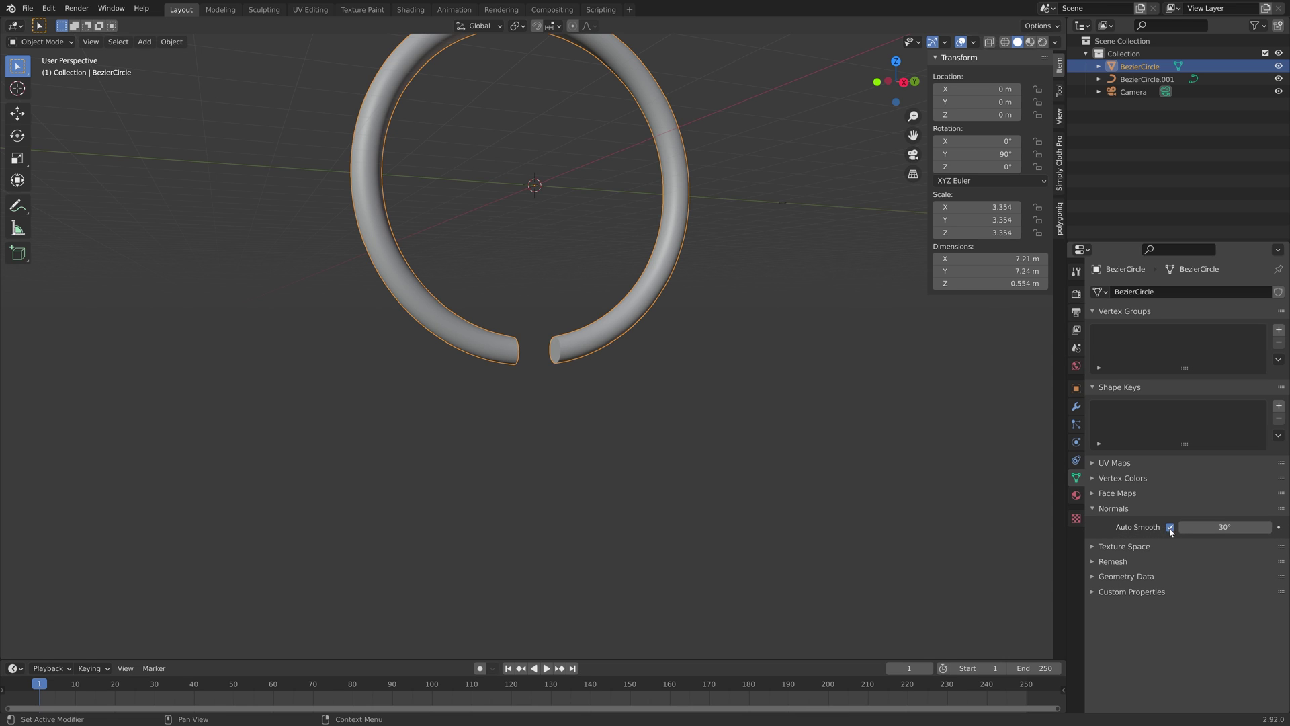
{"action": "scroll", "coordinate": [744, 385], "scroll_direction": "up", "scroll_amount": 5}
{"action": "scroll", "coordinate": [706, 390], "scroll_direction": "down", "scroll_amount": 5}
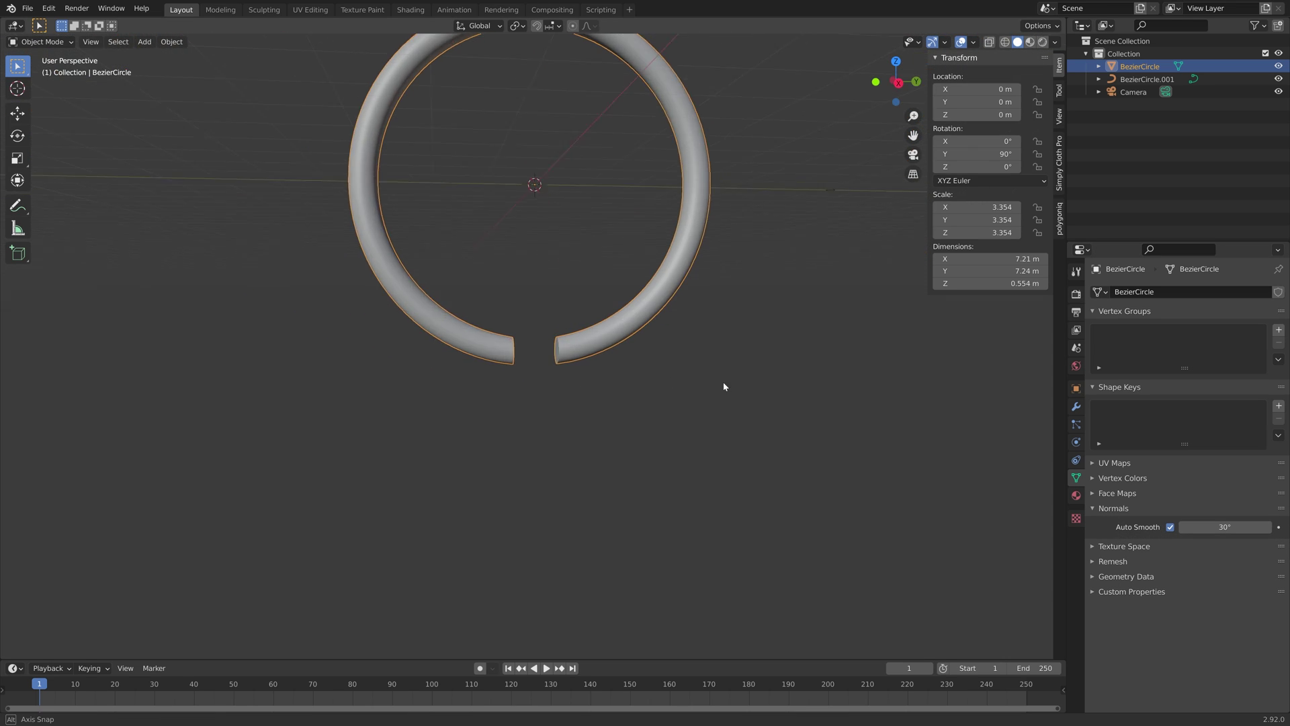
{"action": "middle_click_drag", "start_coordinate": [724, 382], "coordinate": [726, 349]}
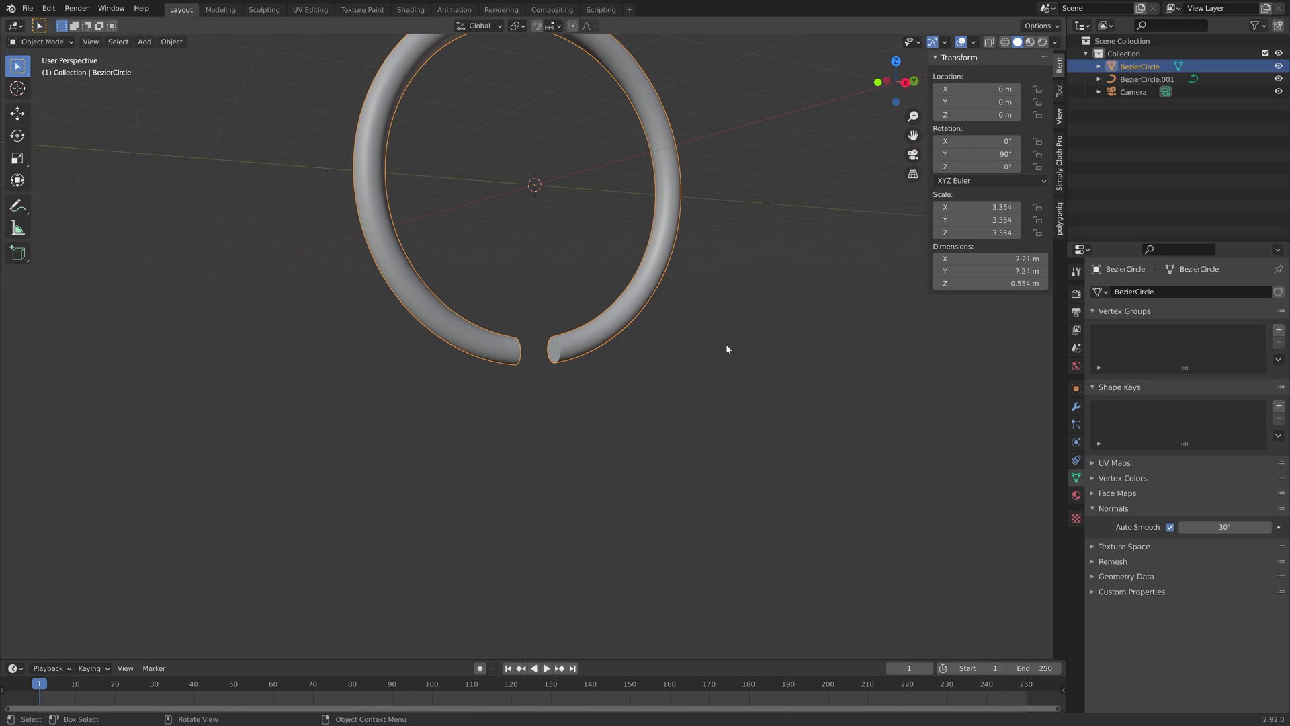
Step: Add a Subdivision Surface modifier to the gapped ring
{"action": "left_click", "coordinate": [1076, 407]}
{"action": "left_click", "coordinate": [1119, 292]}
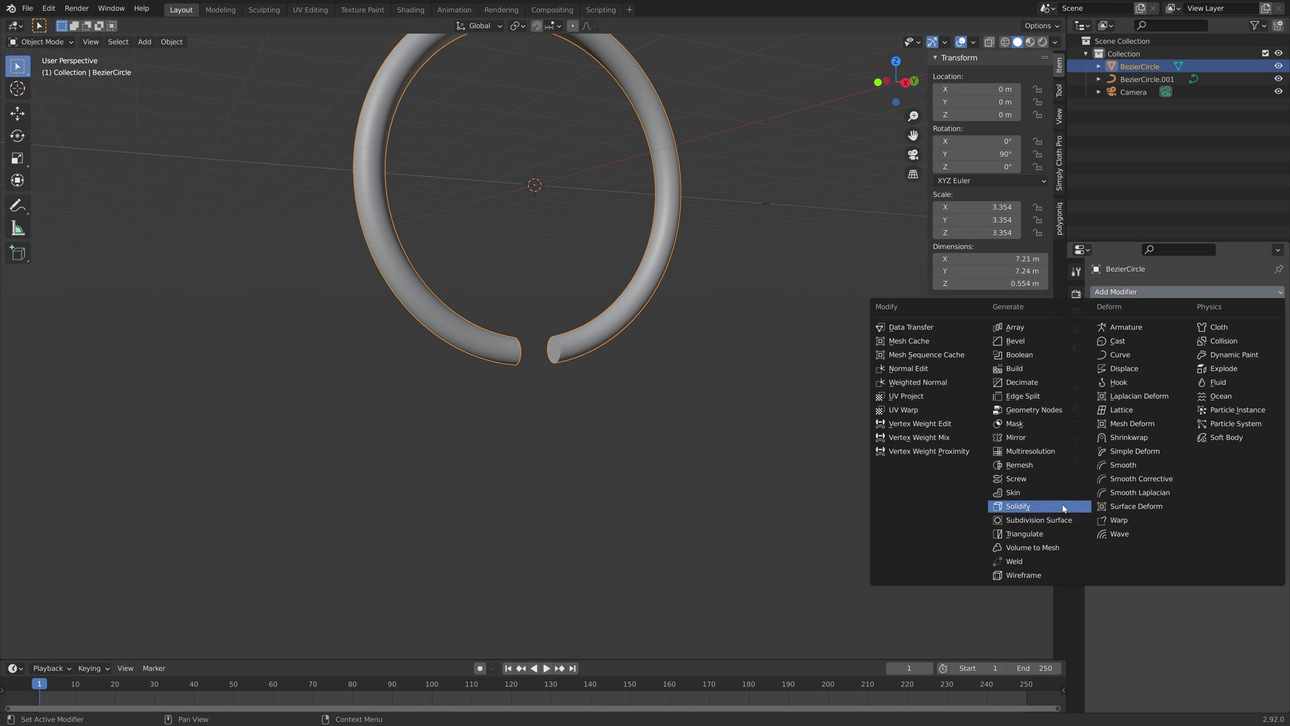
{"action": "key", "text": "Return"}
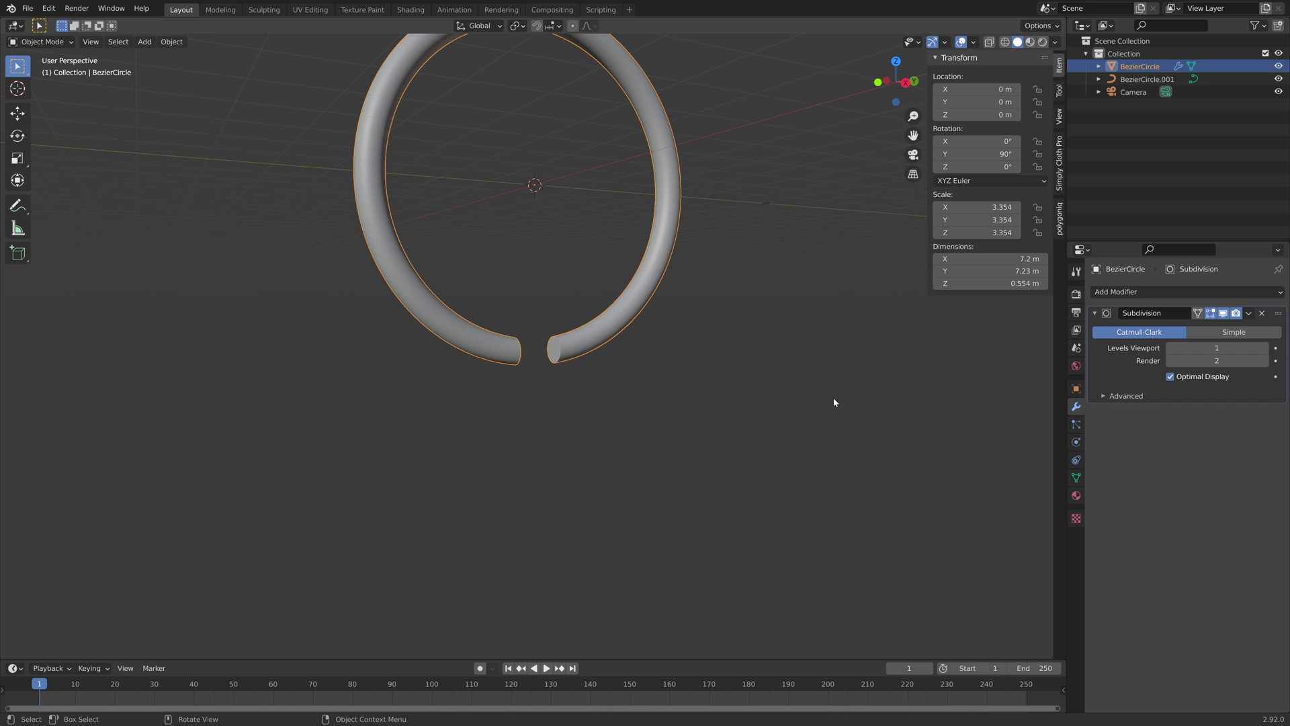
{"action": "middle_click_drag", "start_coordinate": [742, 341], "coordinate": [657, 448]}
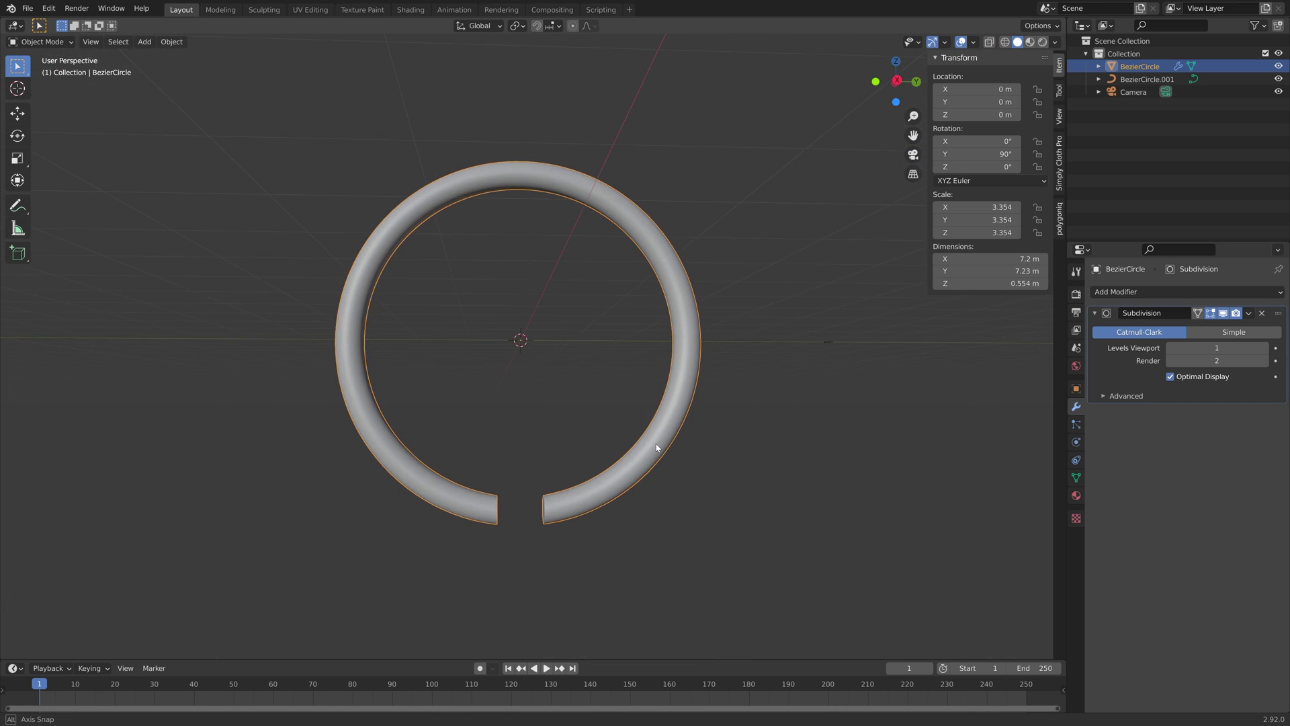
Step: Save an incremental copy of the project as tut1.blend in D:\Blender\Satisfying
{"action": "key", "text": "ctrl+shift+s"}
{"action": "left_click", "coordinate": [797, 554]}
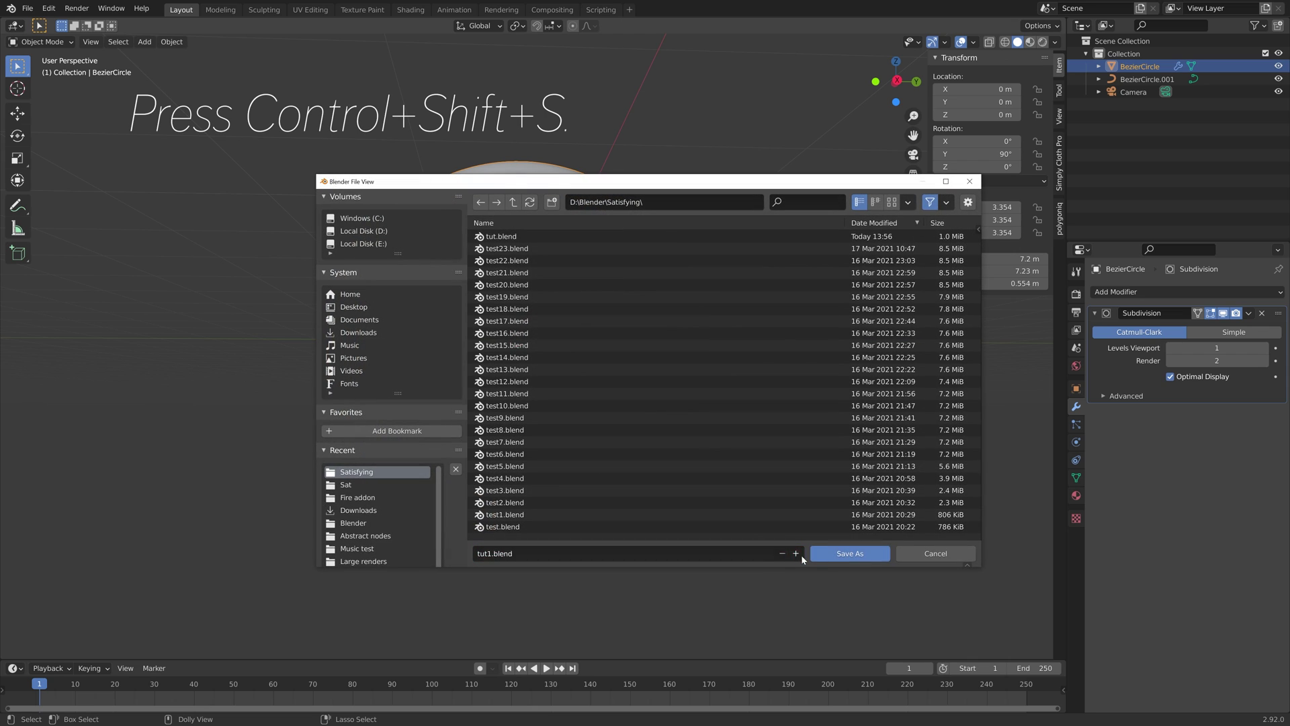
{"action": "key", "text": "Return"}
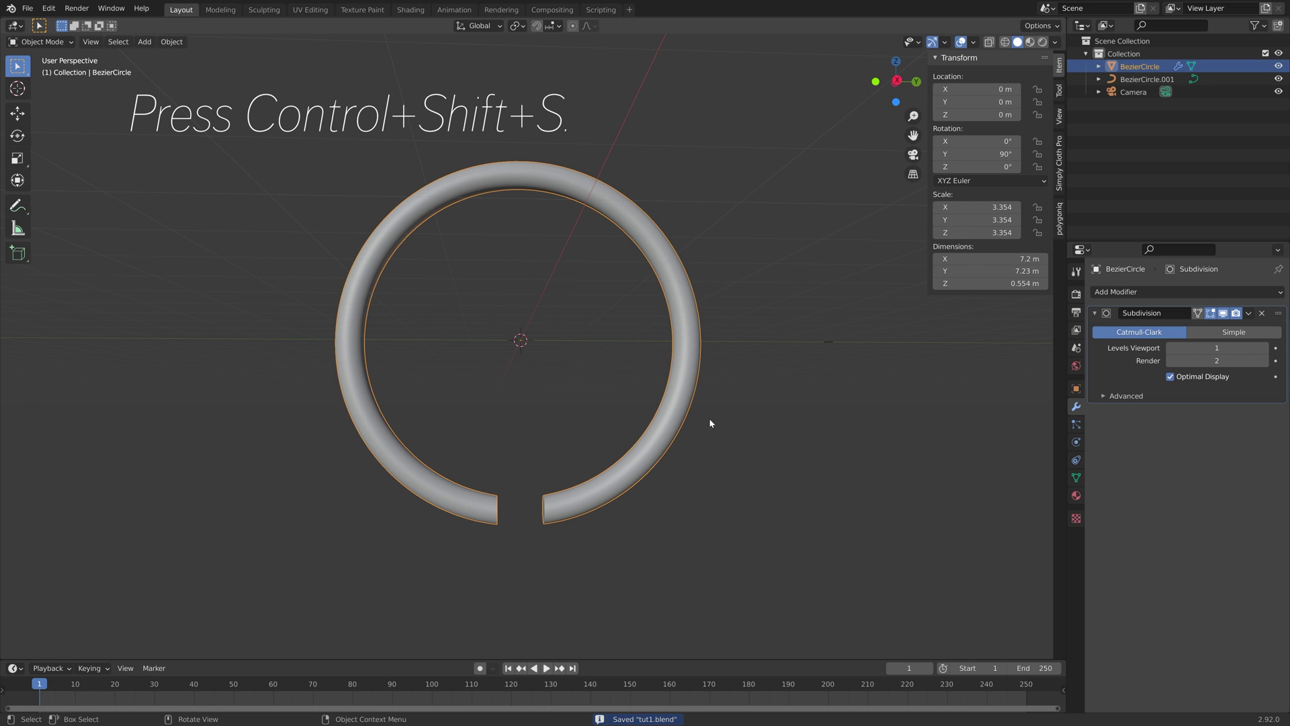
Step: Add a mesh cylinder at the origin and scale it uniformly to about 0.142, about 0.283 m across
{"action": "key", "text": "shift+a"}
{"action": "mouse_move", "coordinate": [613, 341]}
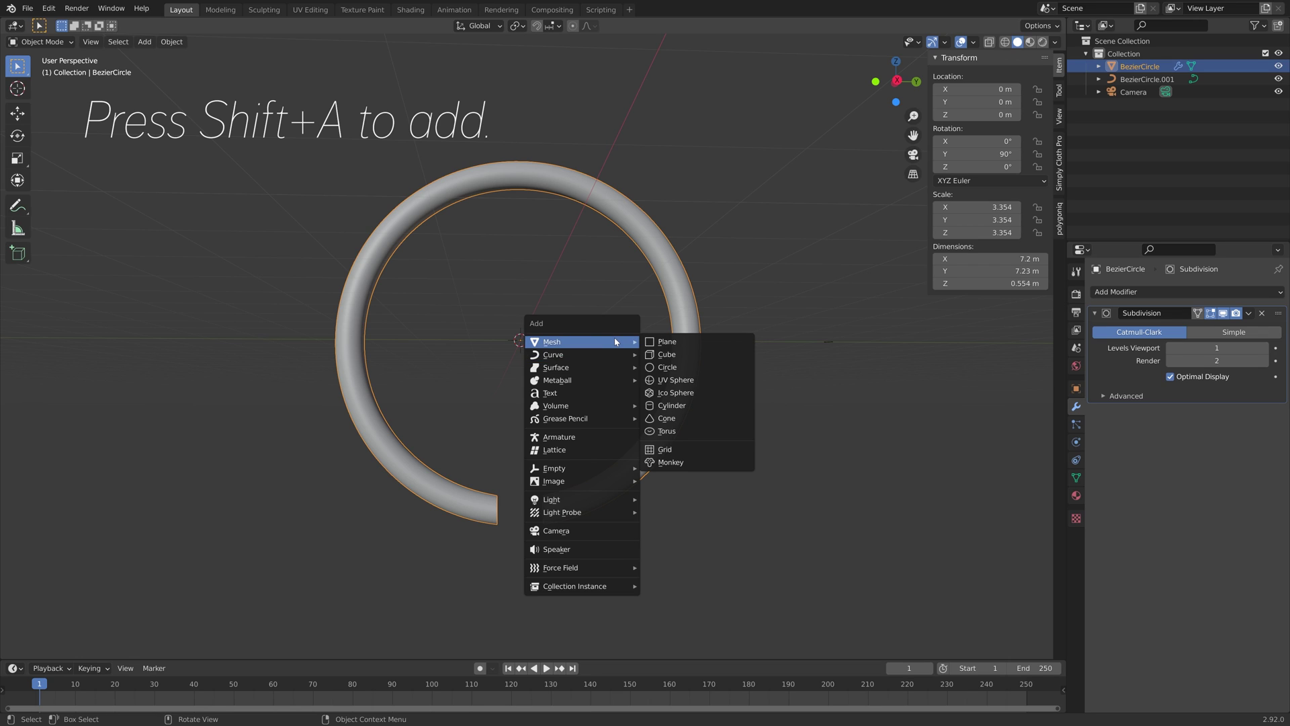
{"action": "left_click", "coordinate": [672, 405]}
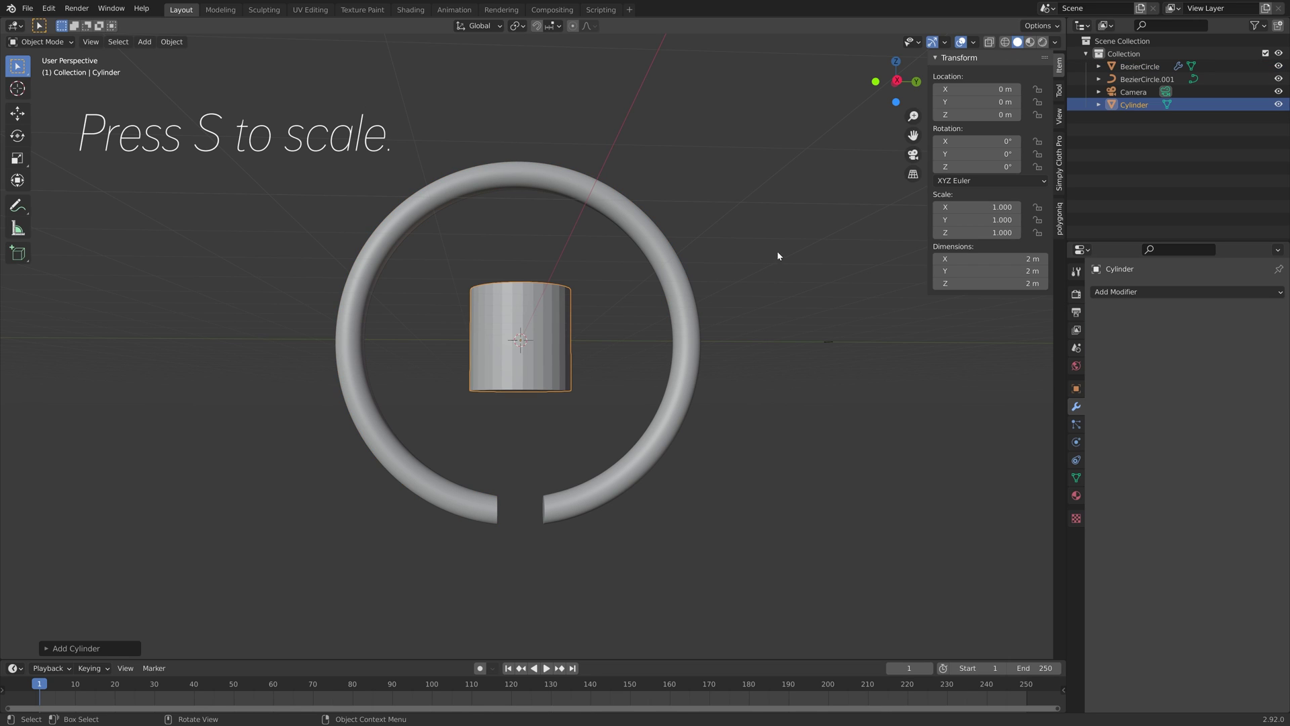
{"action": "key", "text": "s"}
{"action": "left_click", "coordinate": [546, 340]}
Step: In Edit Mode, select the cylinder's two cap faces and set their edges' mean crease to 1
{"action": "scroll", "coordinate": [547, 339], "scroll_direction": "up", "scroll_amount": 5}
{"action": "middle_click_drag", "start_coordinate": [536, 330], "coordinate": [538, 390]}
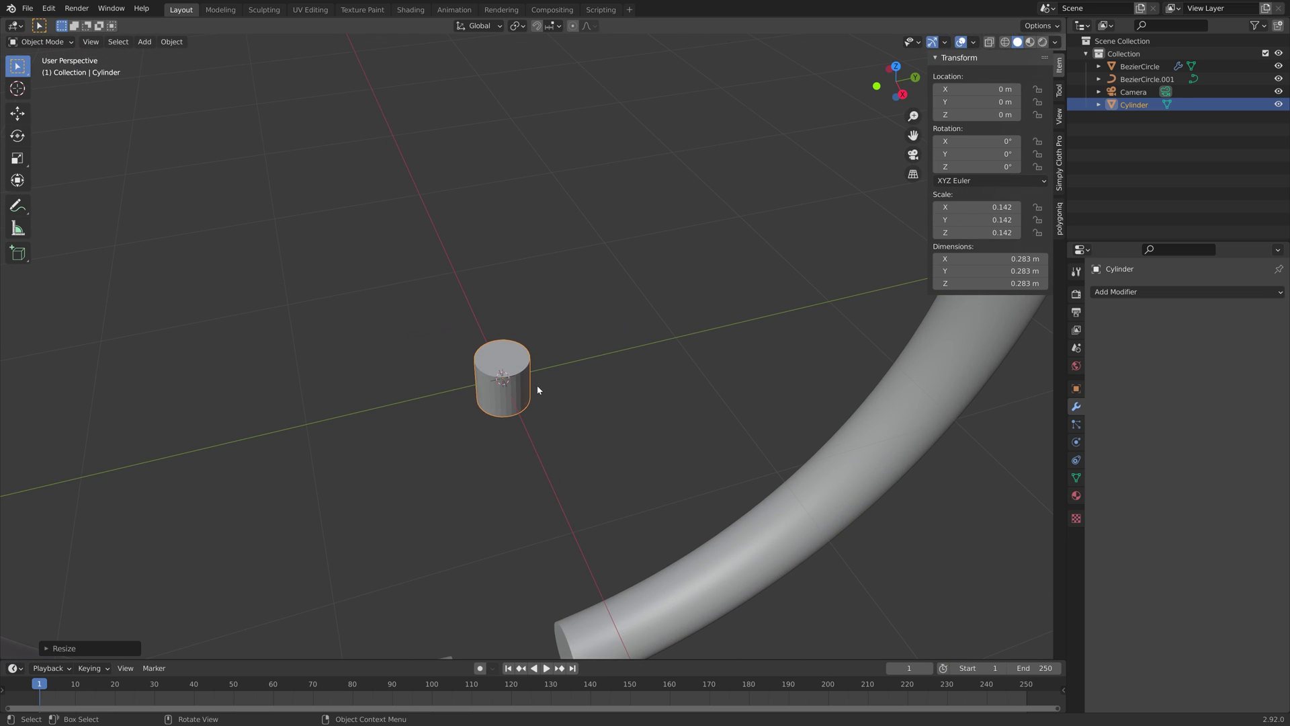
{"action": "key", "text": "Tab"}
{"action": "left_click", "coordinate": [107, 43]}
{"action": "left_click", "coordinate": [485, 357]}
{"action": "middle_click_drag", "start_coordinate": [530, 441], "coordinate": [726, 308]}
{"action": "left_click", "coordinate": [967, 192]}
{"action": "type", "text": "1"}
{"action": "key", "text": "Return"}
{"action": "key", "text": "Tab"}
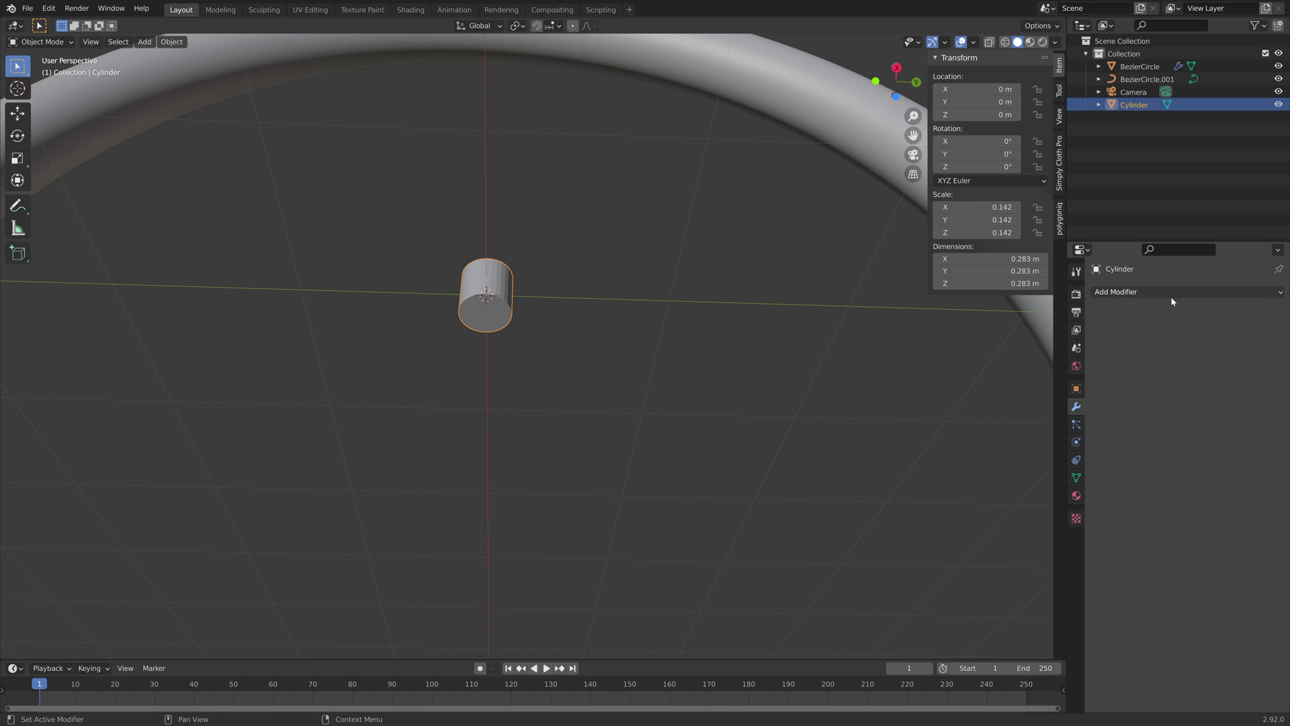
Step: Add a Subdivision Surface modifier to the cylinder with viewport level 2 and render level 3
{"action": "left_click", "coordinate": [1171, 293]}
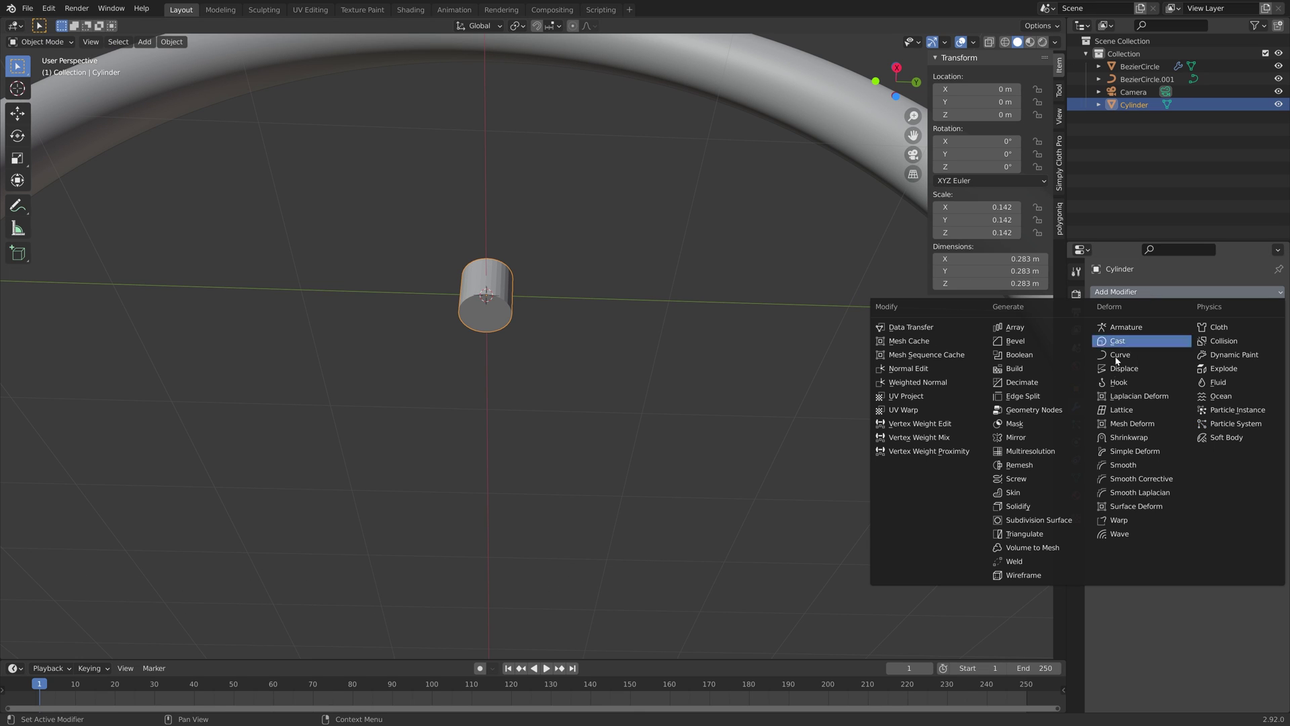
{"action": "left_click", "coordinate": [1049, 520]}
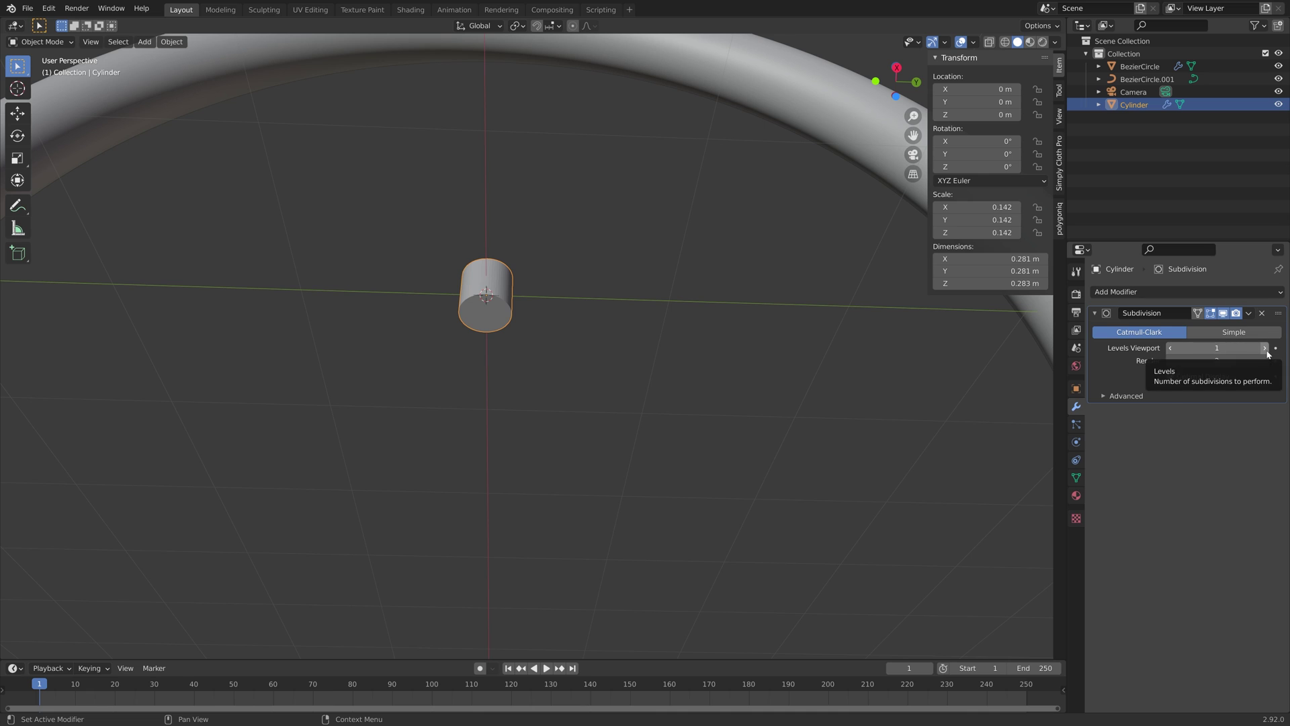
{"action": "left_click", "coordinate": [1263, 357]}
{"action": "left_click", "coordinate": [1263, 350]}
Step: Raise the cylinder along Z to the top of the ring, at about 3.63 m
{"action": "middle_click_drag", "start_coordinate": [681, 292], "coordinate": [624, 353]}
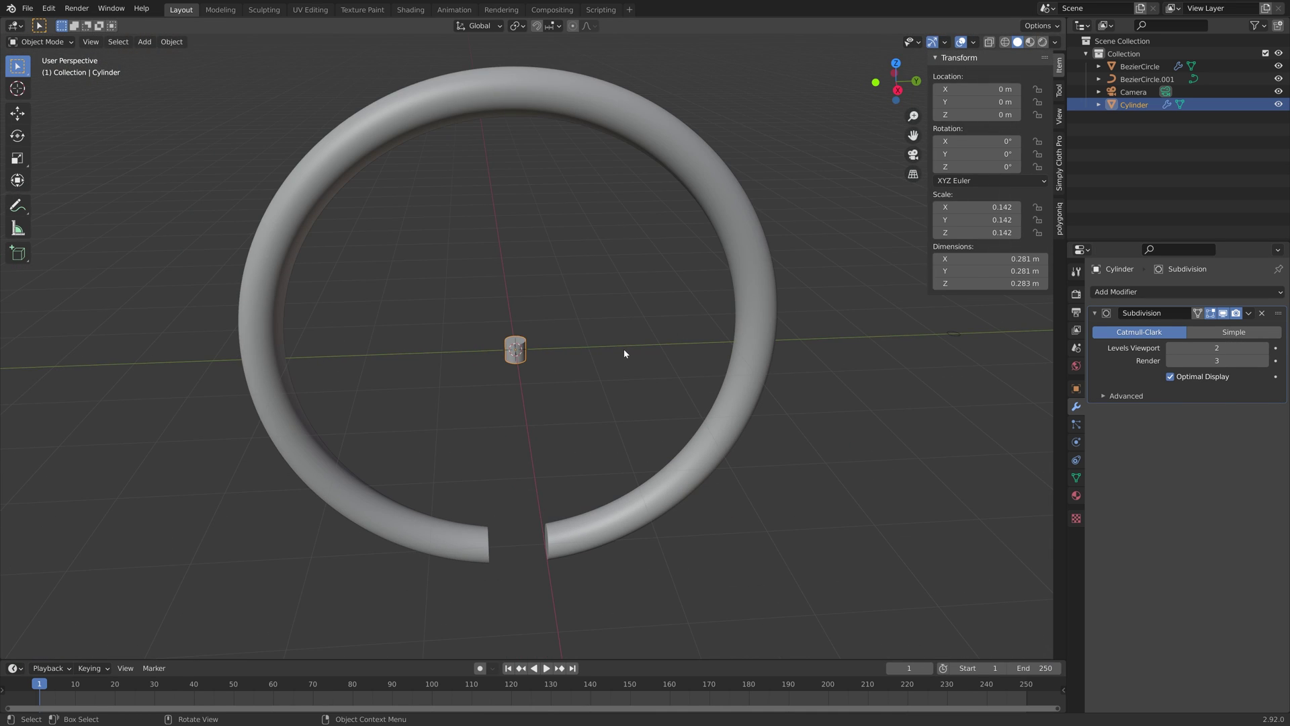
{"action": "key", "text": "g"}
{"action": "key", "text": "z"}
{"action": "left_click", "coordinate": [606, 97]}
Step: Flatten the cylinder to about 0.077 Z scale and widen it in X and Y to about 0.220
{"action": "middle_click_drag", "start_coordinate": [606, 97], "coordinate": [770, 116]}
{"action": "key", "text": "s"}
{"action": "key", "text": "z"}
{"action": "left_click", "coordinate": [675, 101]}
{"action": "middle_click_drag", "start_coordinate": [675, 101], "coordinate": [625, 290]}
{"action": "key", "text": "s"}
{"action": "key", "text": "shift+z"}
{"action": "left_click", "coordinate": [568, 80]}
Step: Lower the cylinder along Z to about 3.57 m so it sinks into the ring
{"action": "scroll", "coordinate": [628, 101], "scroll_direction": "up", "scroll_amount": 5}
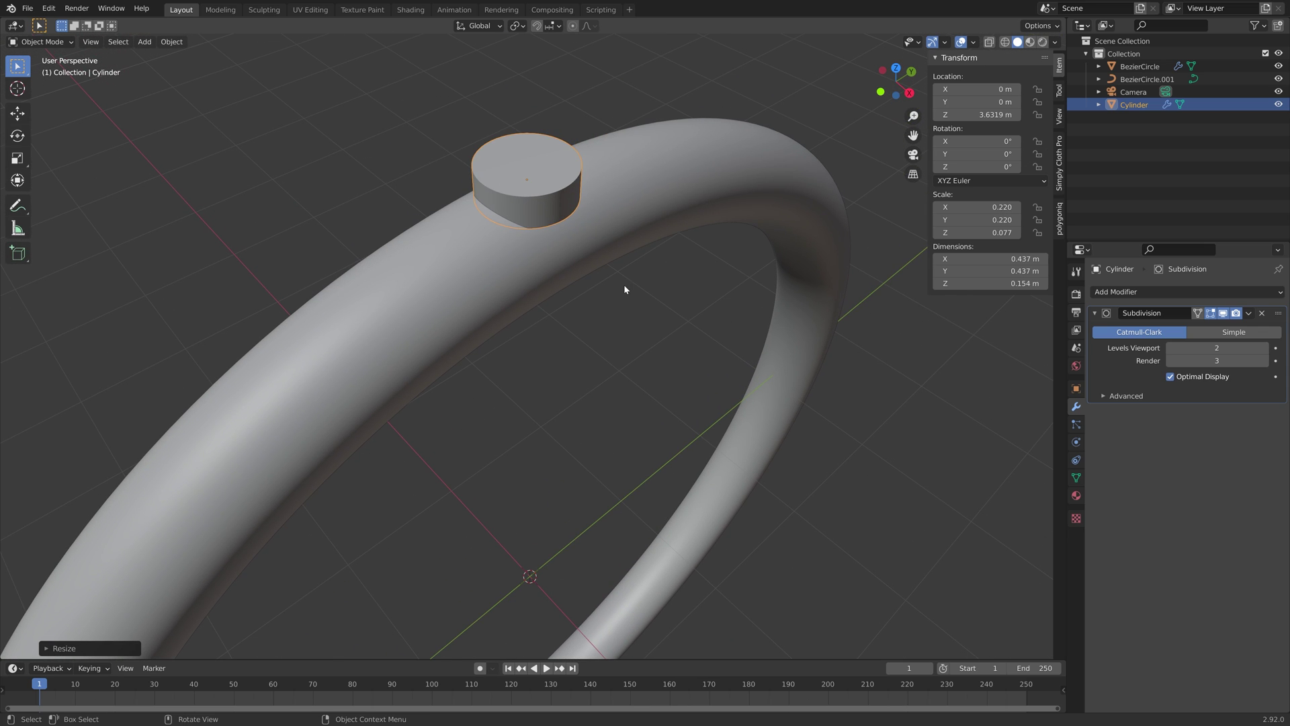
{"action": "key", "text": "g"}
{"action": "key", "text": "z"}
{"action": "left_click", "coordinate": [626, 297]}
Step: Stretch the cylinder along Z to a scale of about 0.139
{"action": "middle_click_drag", "start_coordinate": [627, 297], "coordinate": [554, 217]}
{"action": "scroll", "coordinate": [578, 236], "scroll_direction": "down", "scroll_amount": 5}
{"action": "key", "text": "s"}
{"action": "key", "text": "z"}
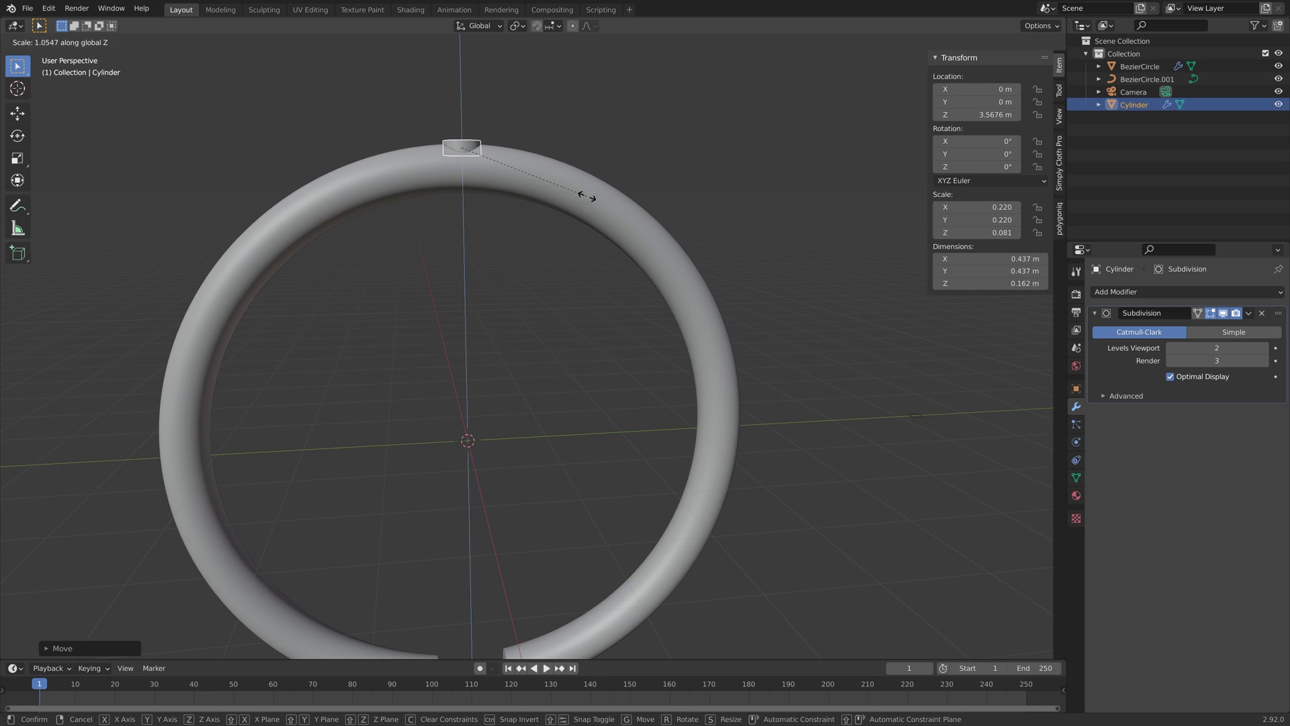
{"action": "left_click", "coordinate": [689, 164]}
Step: Duplicate the cylinder upward to about Z 3.78 m and narrow the copy in X and Y to about 0.137
{"action": "middle_click_drag", "start_coordinate": [690, 163], "coordinate": [644, 218]}
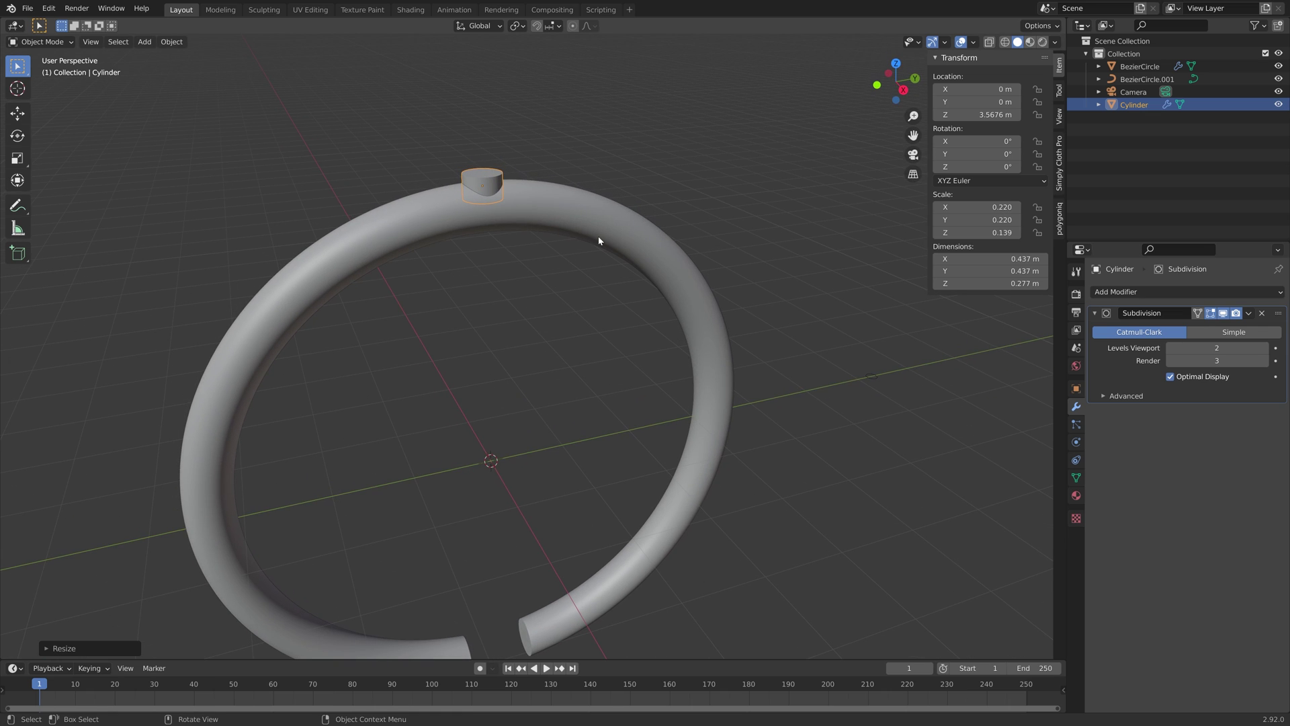
{"action": "key", "text": "shift+d"}
{"action": "key", "text": "z"}
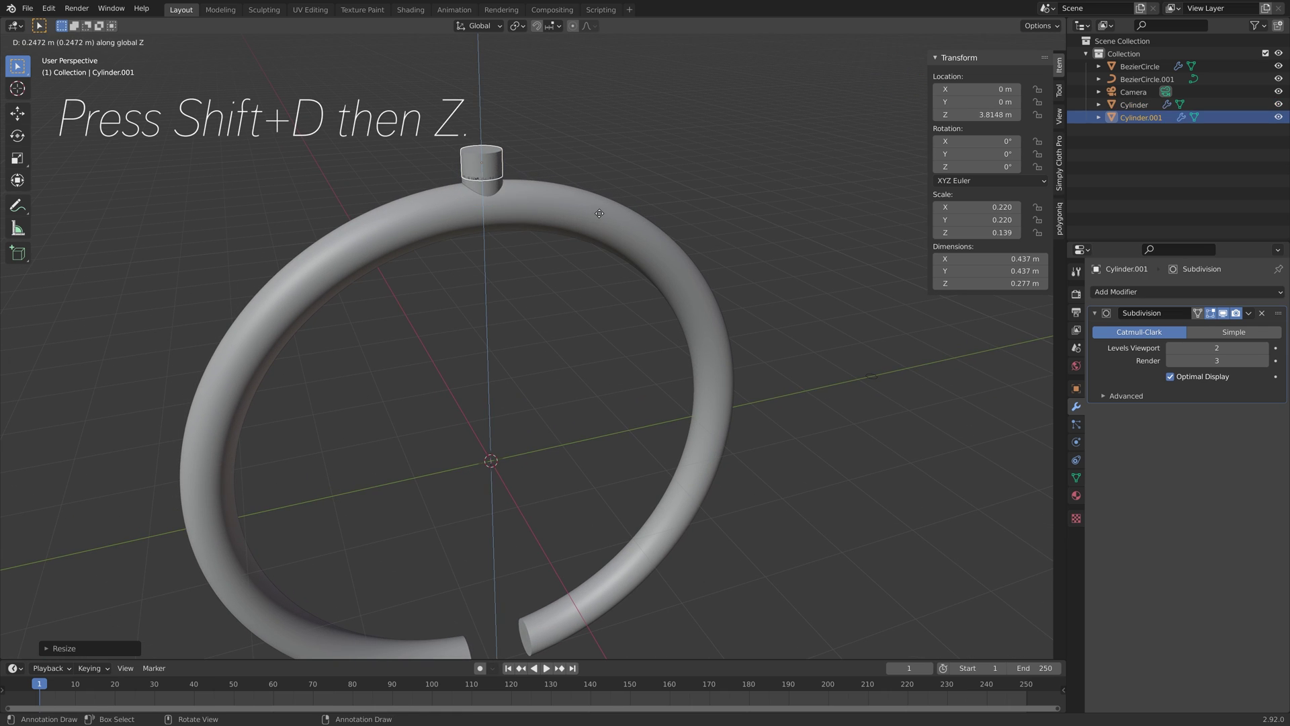
{"action": "key", "text": "s"}
{"action": "key", "text": "shift+z"}
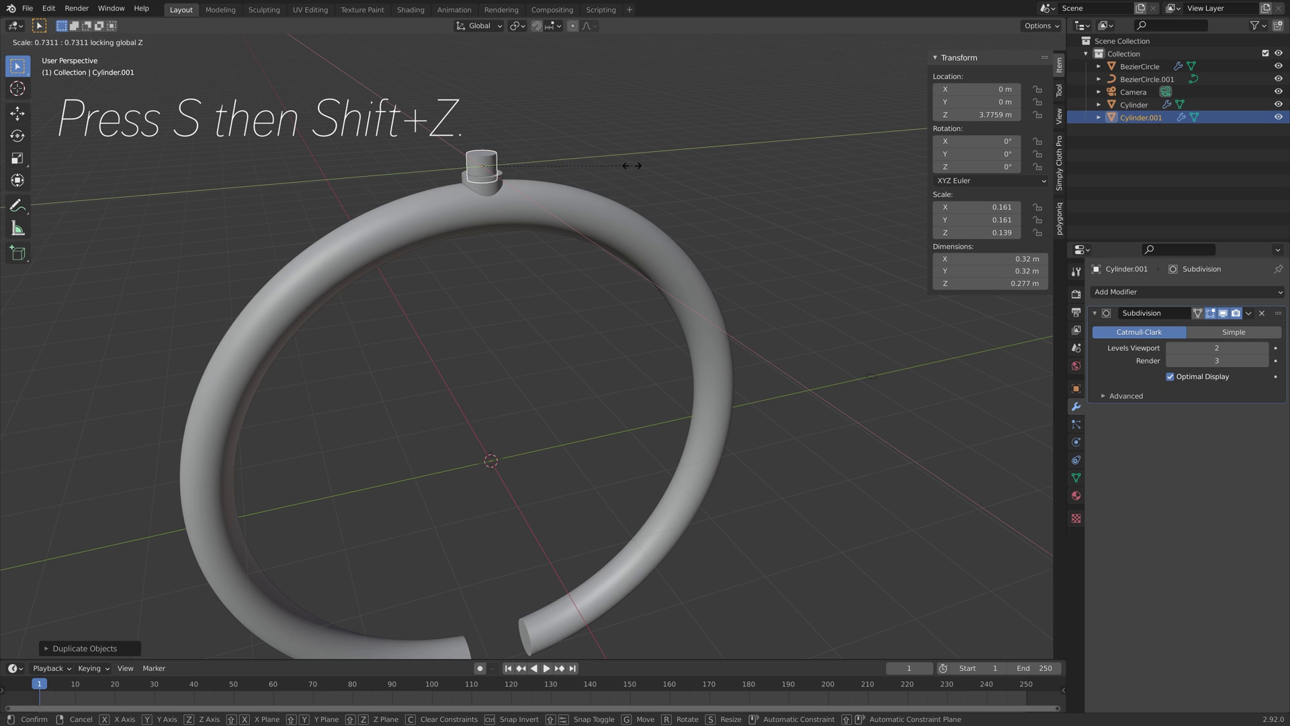
{"action": "left_click", "coordinate": [610, 164]}
Step: Select both cylinders and narrow them together in X and Y, bringing the lower one to about 0.192 scale
{"action": "scroll", "coordinate": [579, 146], "scroll_direction": "down", "scroll_amount": 4}
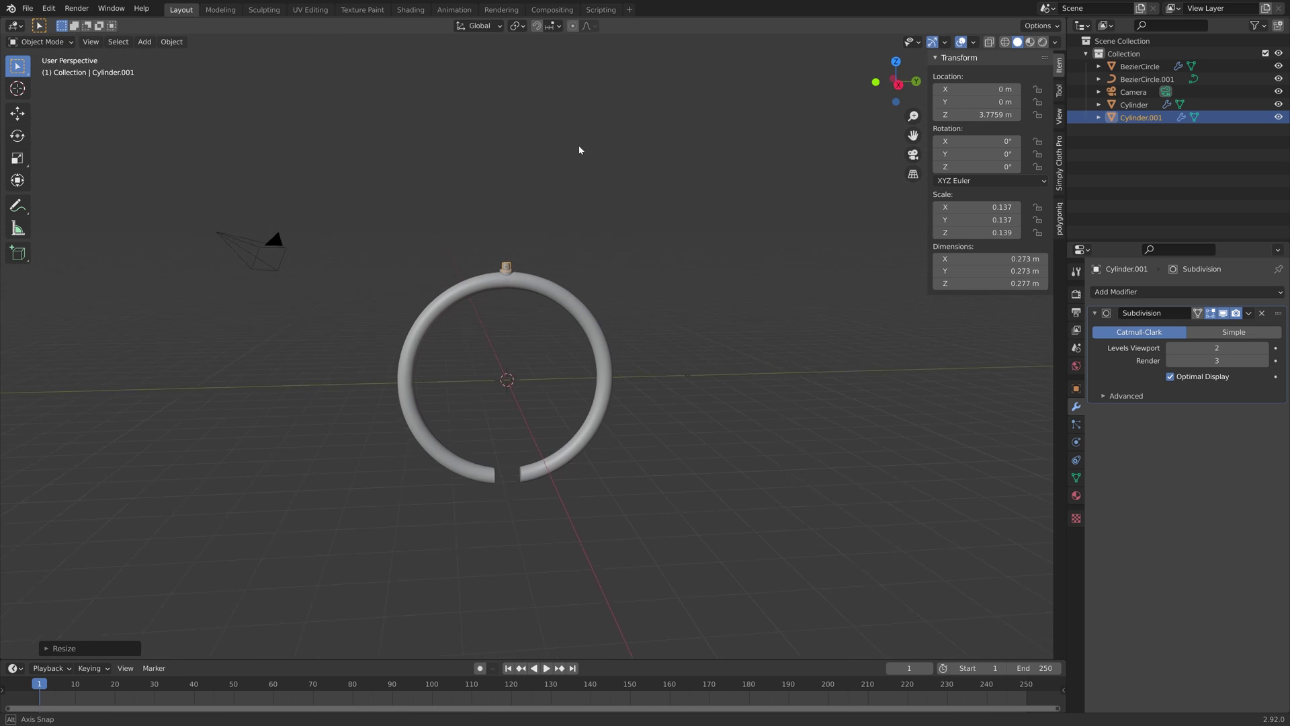
{"action": "scroll", "coordinate": [577, 148], "scroll_direction": "up", "scroll_amount": 4}
{"action": "middle_click_drag", "start_coordinate": [579, 193], "coordinate": [574, 262], "text": "shift"}
{"action": "left_click", "coordinate": [479, 290], "text": "shift"}
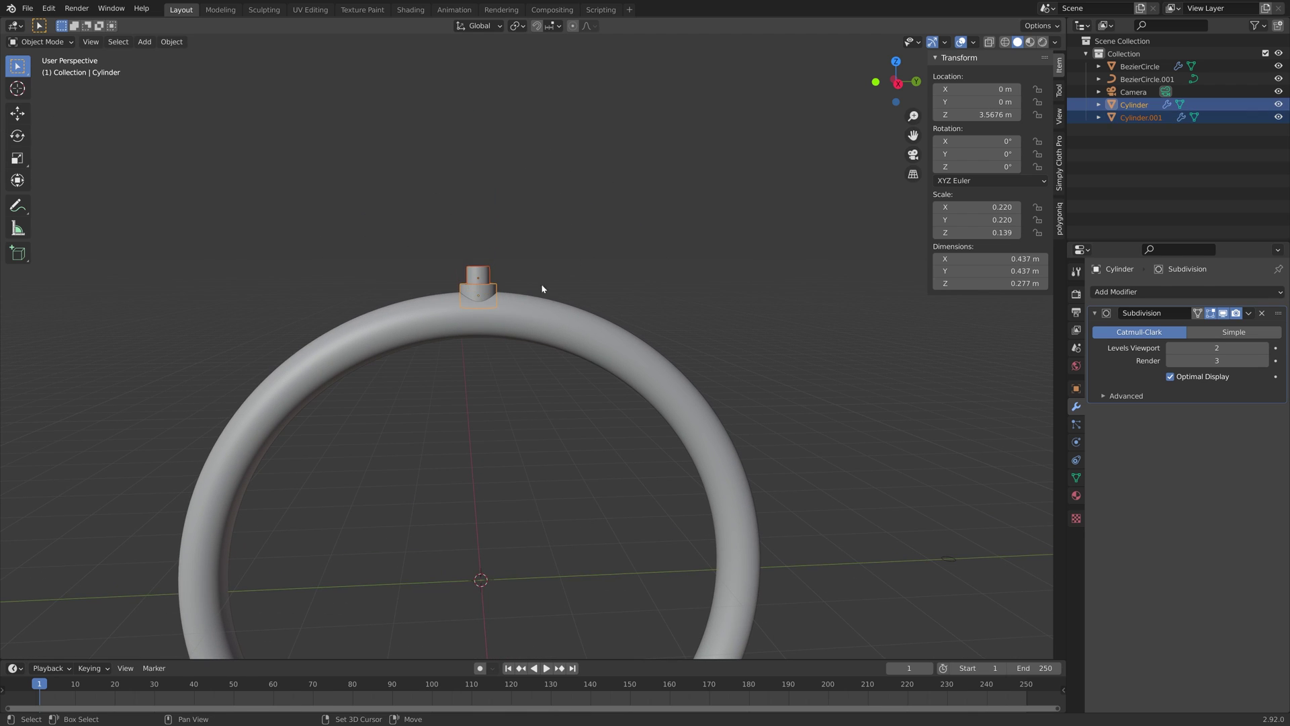
{"action": "key", "text": "s"}
{"action": "key", "text": "shift+z"}
{"action": "left_click", "coordinate": [582, 269]}
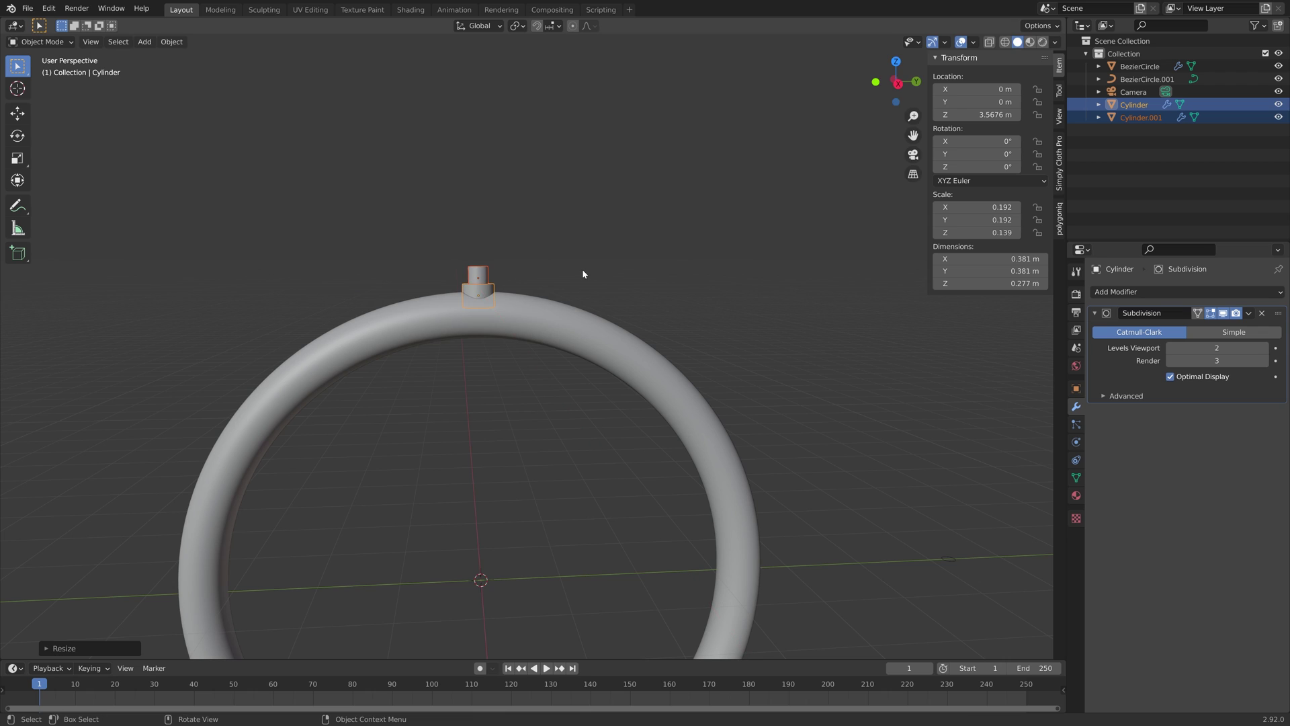
Step: Raise the top face of the narrow upper cylinder along Z to turn it into a rod about 17.7 m long
{"action": "middle_click_drag", "start_coordinate": [582, 269], "coordinate": [587, 310]}
{"action": "left_click", "coordinate": [485, 339]}
{"action": "key", "text": "Tab"}
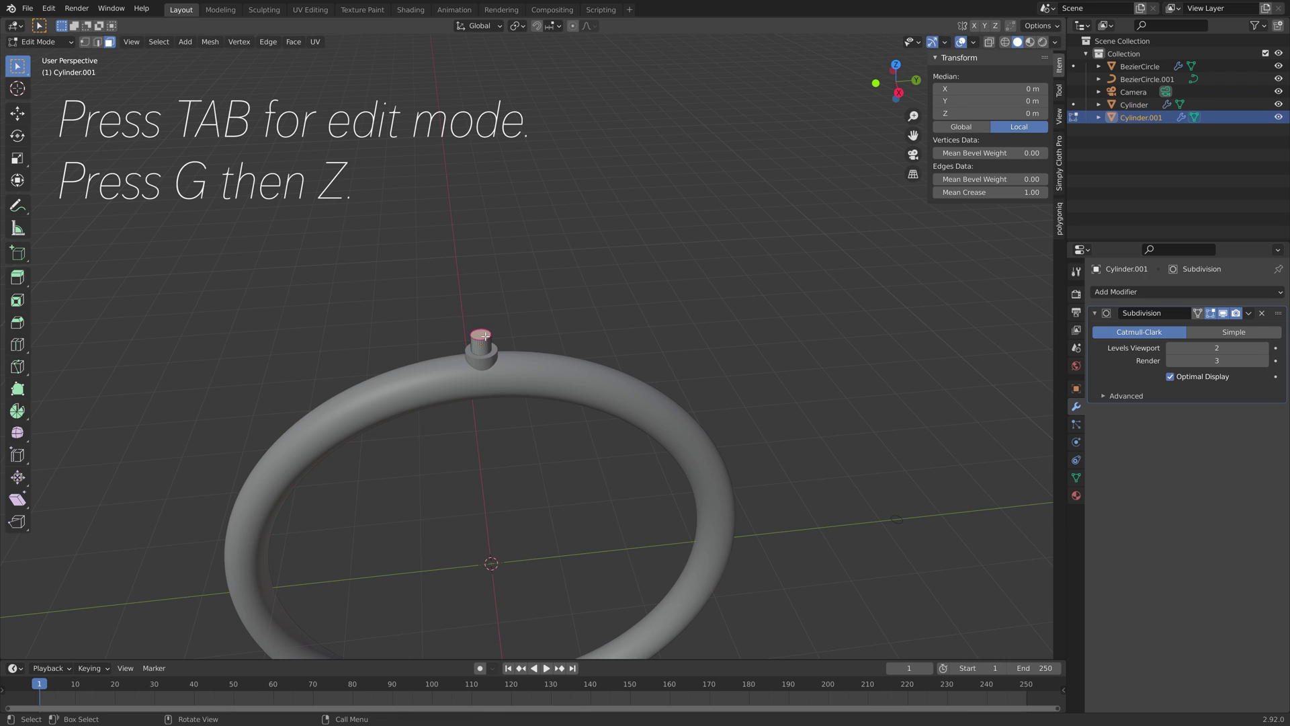
{"action": "scroll", "coordinate": [485, 336], "scroll_direction": "down", "scroll_amount": 3}
{"action": "middle_click_drag", "start_coordinate": [486, 336], "coordinate": [534, 234]}
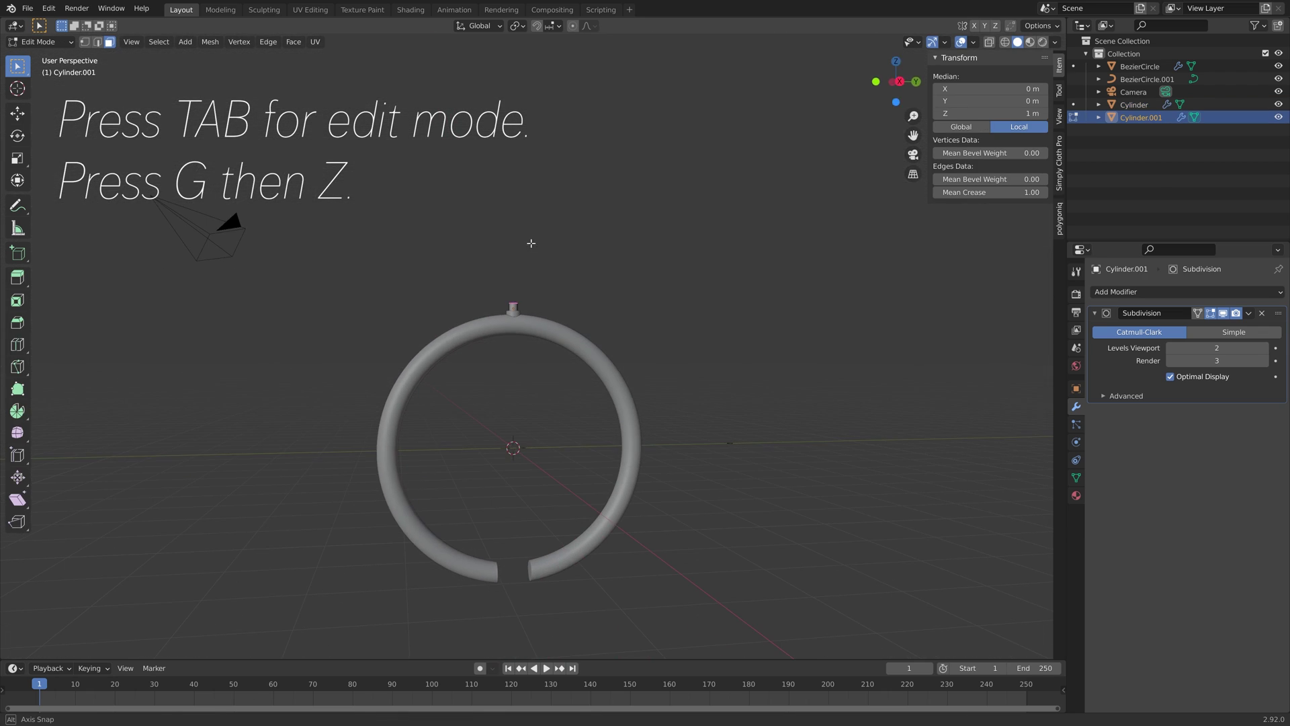
{"action": "key", "text": "g"}
{"action": "key", "text": "z"}
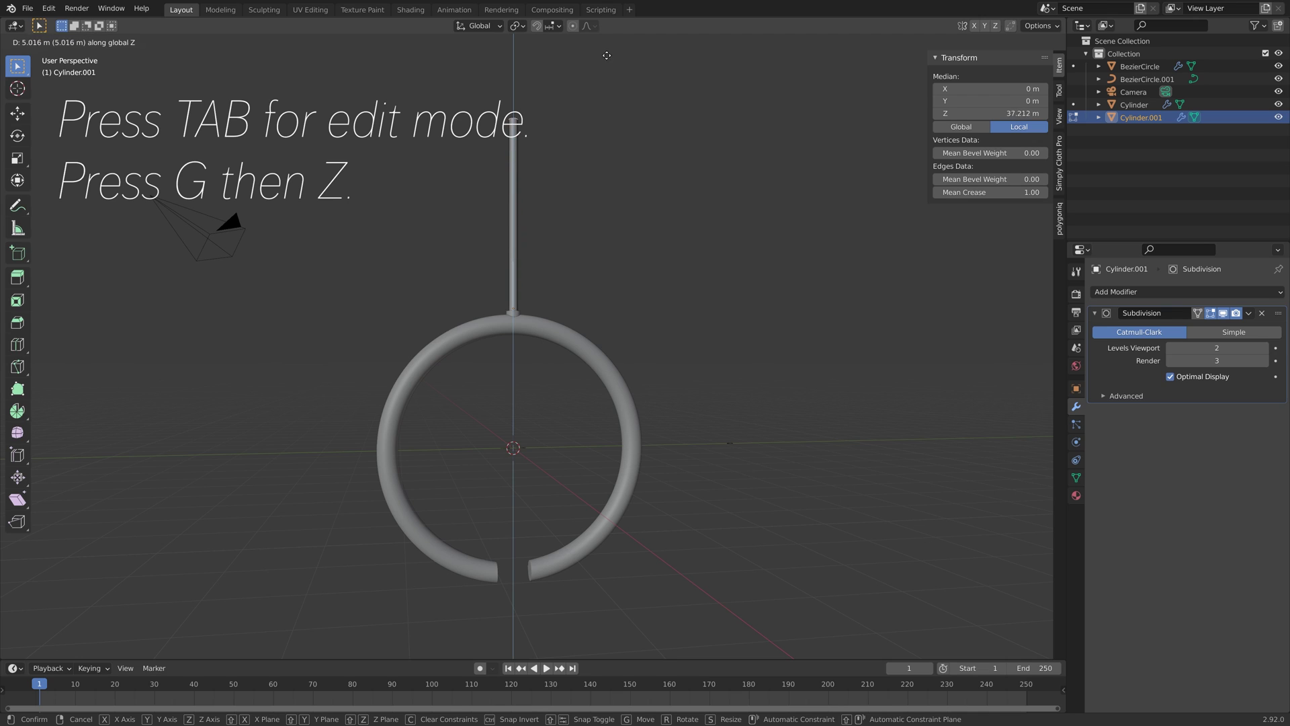
{"action": "left_click", "coordinate": [604, 561]}
{"action": "scroll", "coordinate": [584, 512], "scroll_direction": "down", "scroll_amount": 3}
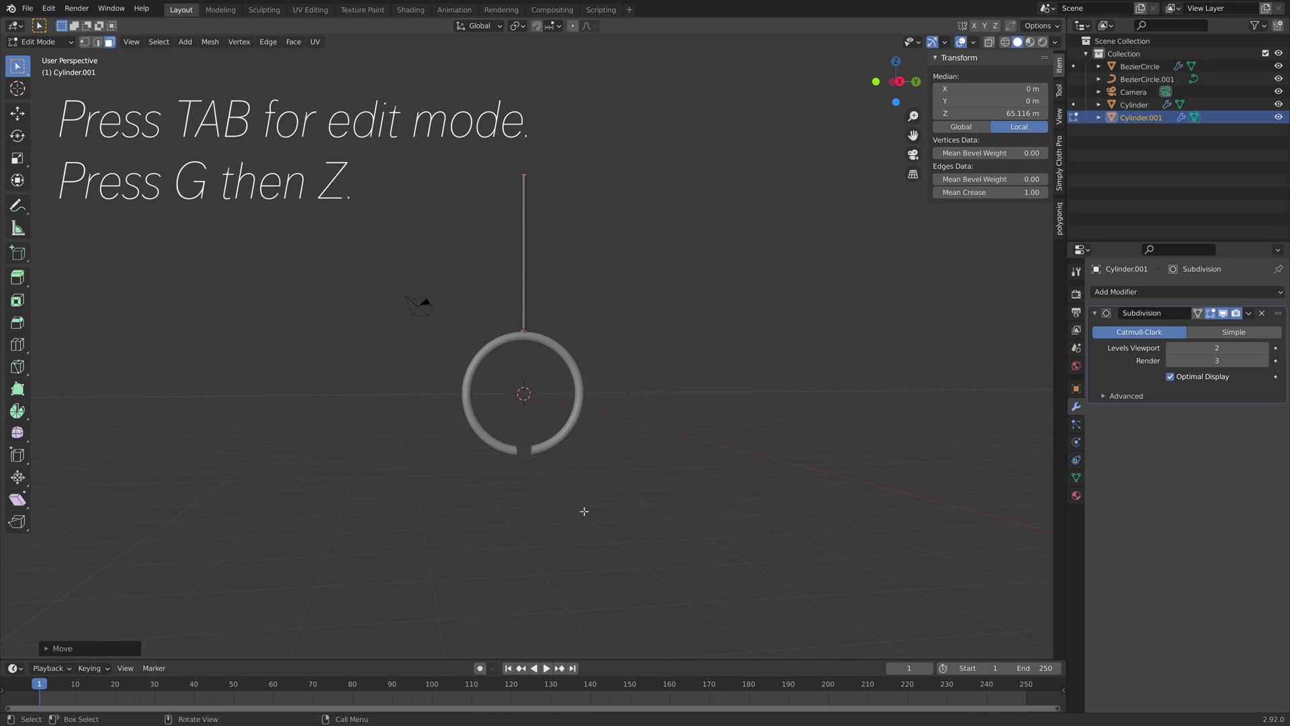
{"action": "key", "text": "g"}
{"action": "key", "text": "z"}
{"action": "left_click", "coordinate": [628, 372]}
{"action": "key", "text": "Tab"}
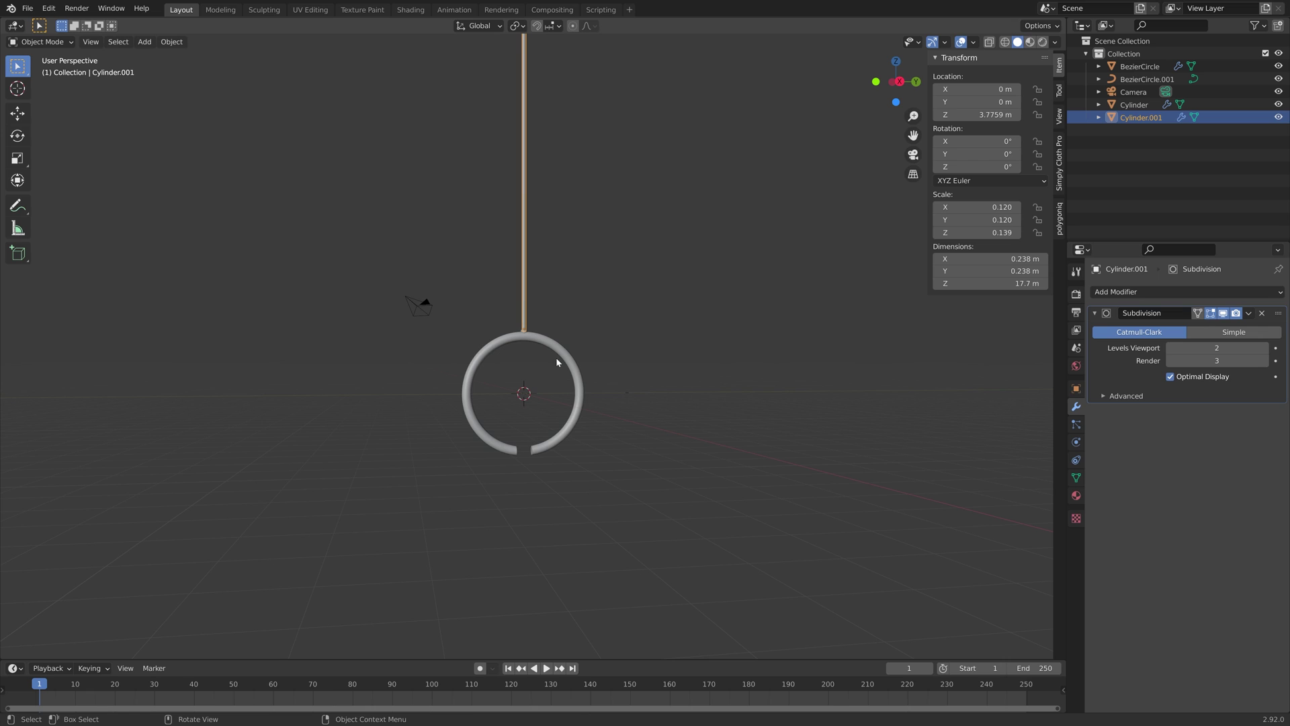
Step: Select the collar together with the rod and narrow both in X and Y, bringing the collar to about 0.133 scale
{"action": "scroll", "coordinate": [550, 355], "scroll_direction": "up", "scroll_amount": 5}
{"action": "left_click", "coordinate": [464, 227], "text": "shift"}
{"action": "scroll", "coordinate": [538, 283], "scroll_direction": "down", "scroll_amount": 4}
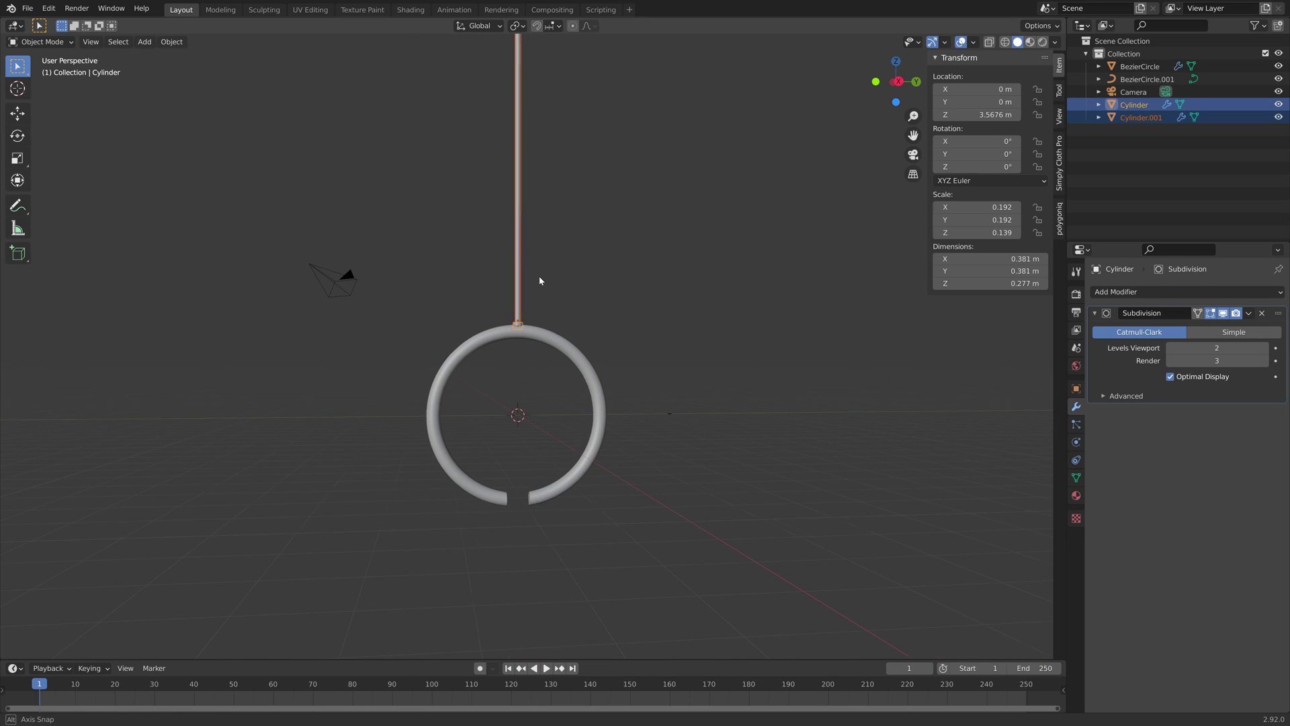
{"action": "key", "text": "s"}
{"action": "key", "text": "shift+z"}
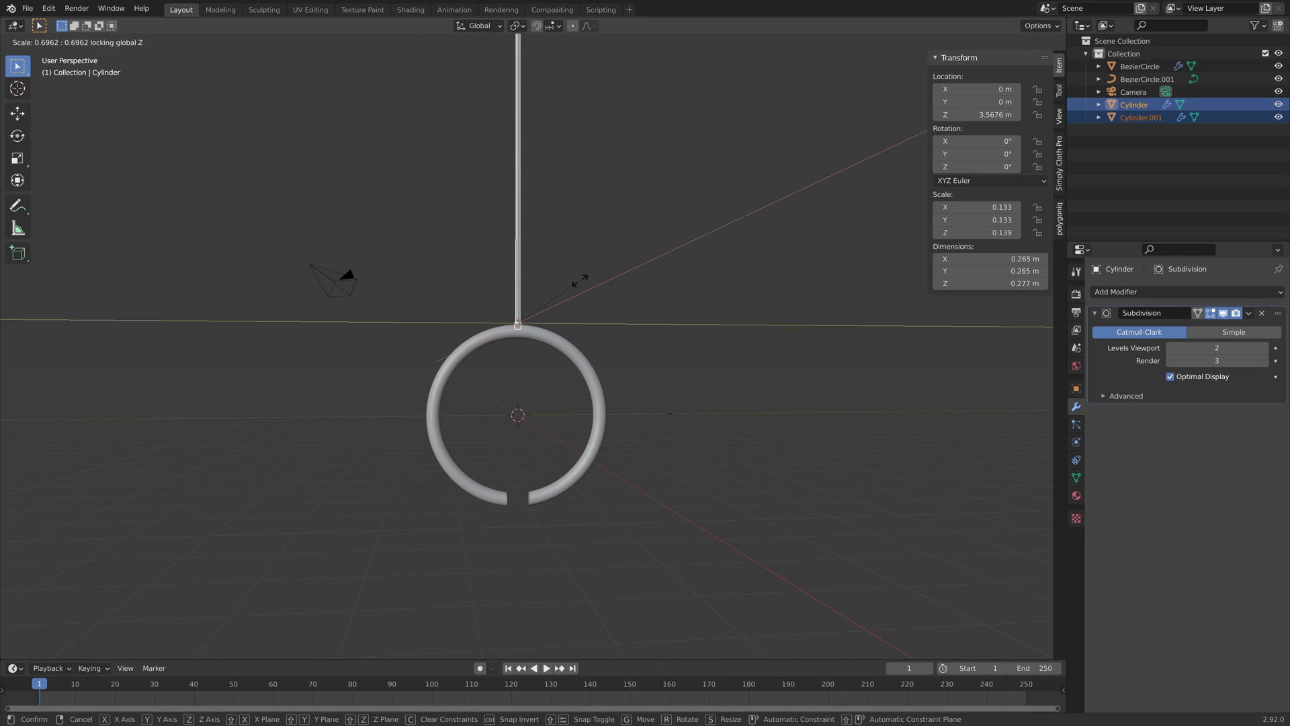
{"action": "right_click", "coordinate": [578, 280]}
Step: Thin the rod alone in X and Y to a scale of about 0.056
{"action": "left_click", "coordinate": [520, 283]}
{"action": "key", "text": "s"}
{"action": "key", "text": "shift+z"}
{"action": "left_click", "coordinate": [564, 282]}
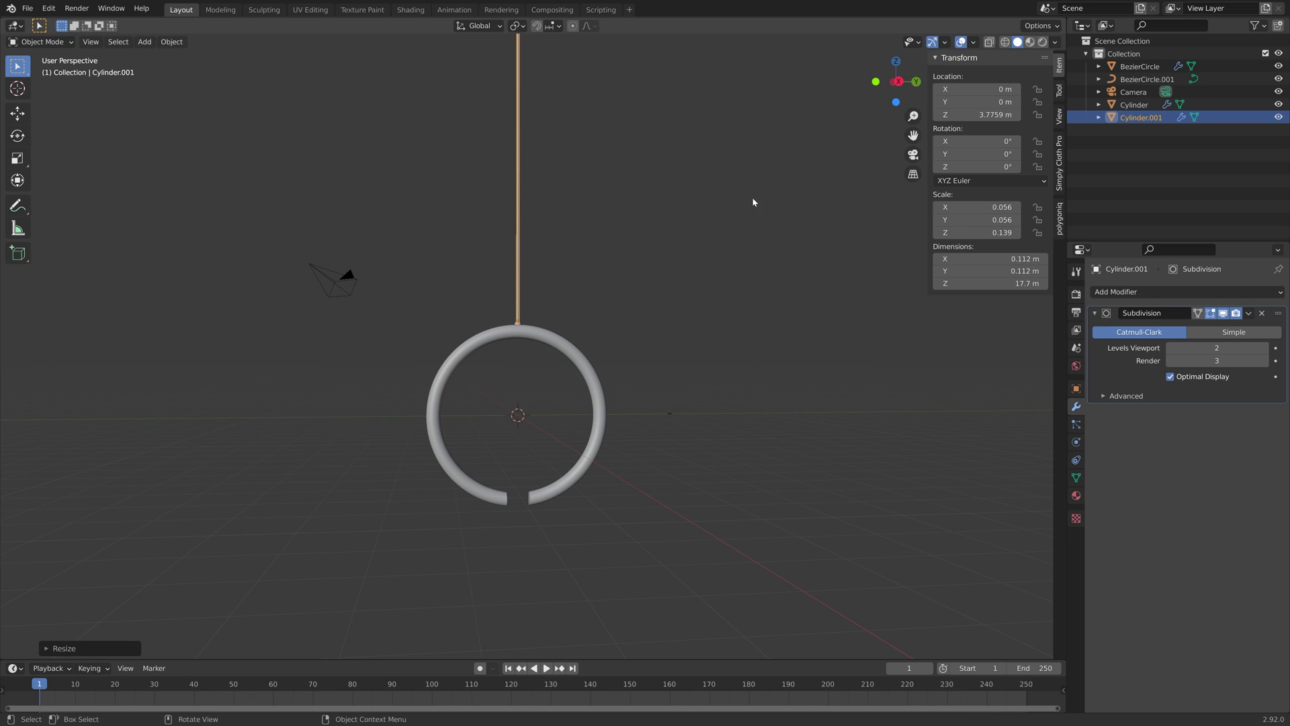
Step: Save the scene as an incremented version of tut1.blend in D:\Blender\Satisfying and turn the viewport overlays back on
{"action": "mouse_move", "coordinate": [646, 310]}
{"action": "middle_mouse_down"}
{"action": "mouse_move", "coordinate": [614, 303]}
{"action": "mouse_move", "coordinate": [631, 312]}
{"action": "middle_mouse_up"}
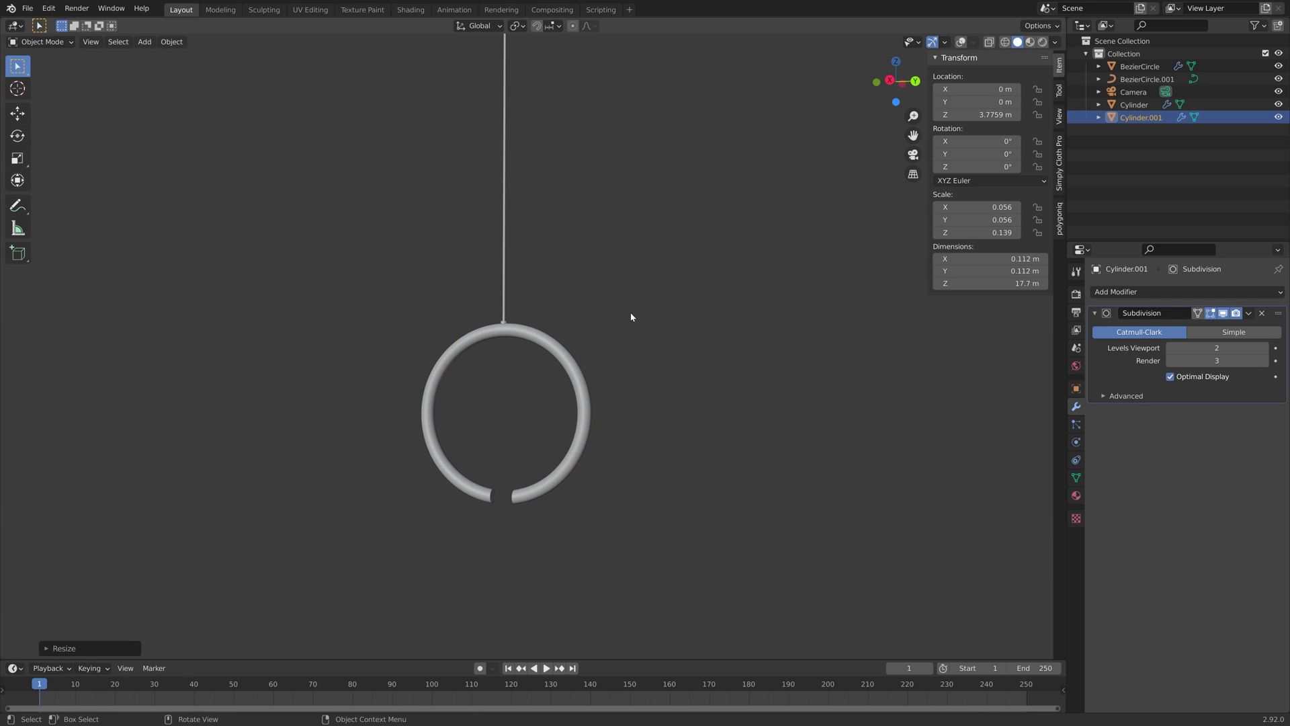
{"action": "key", "text": "ctrl+shift+s"}
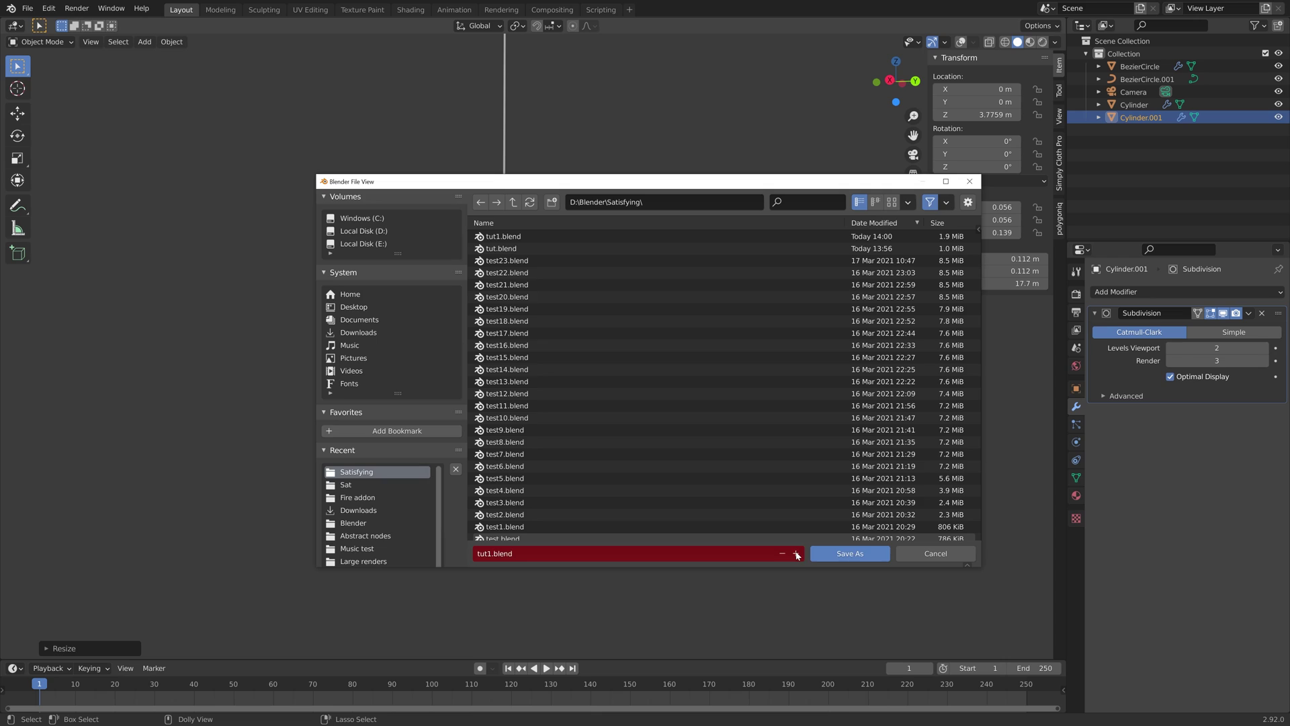
{"action": "left_click", "coordinate": [837, 549]}
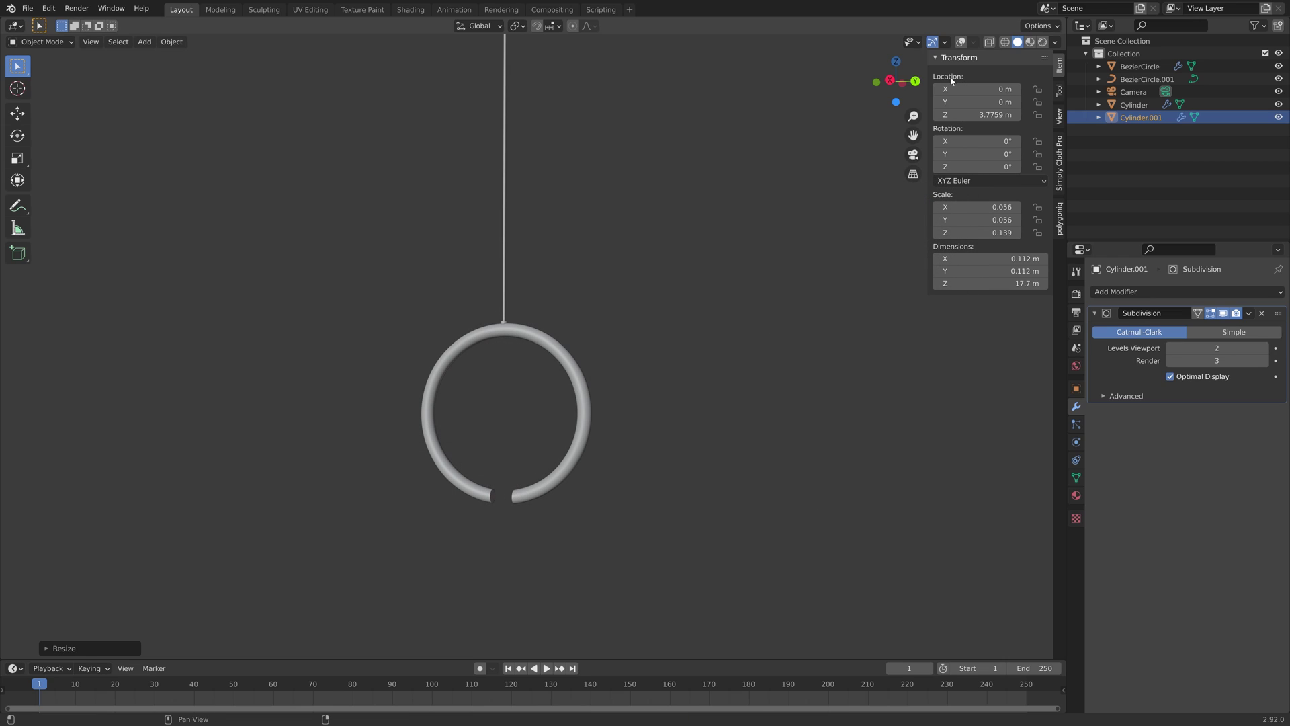
{"action": "left_click", "coordinate": [960, 43]}
Step: Duplicate the collar down along Z to the ring's centre and snap the copy to the 3D cursor
{"action": "scroll", "coordinate": [583, 310], "scroll_direction": "up", "scroll_amount": 6}
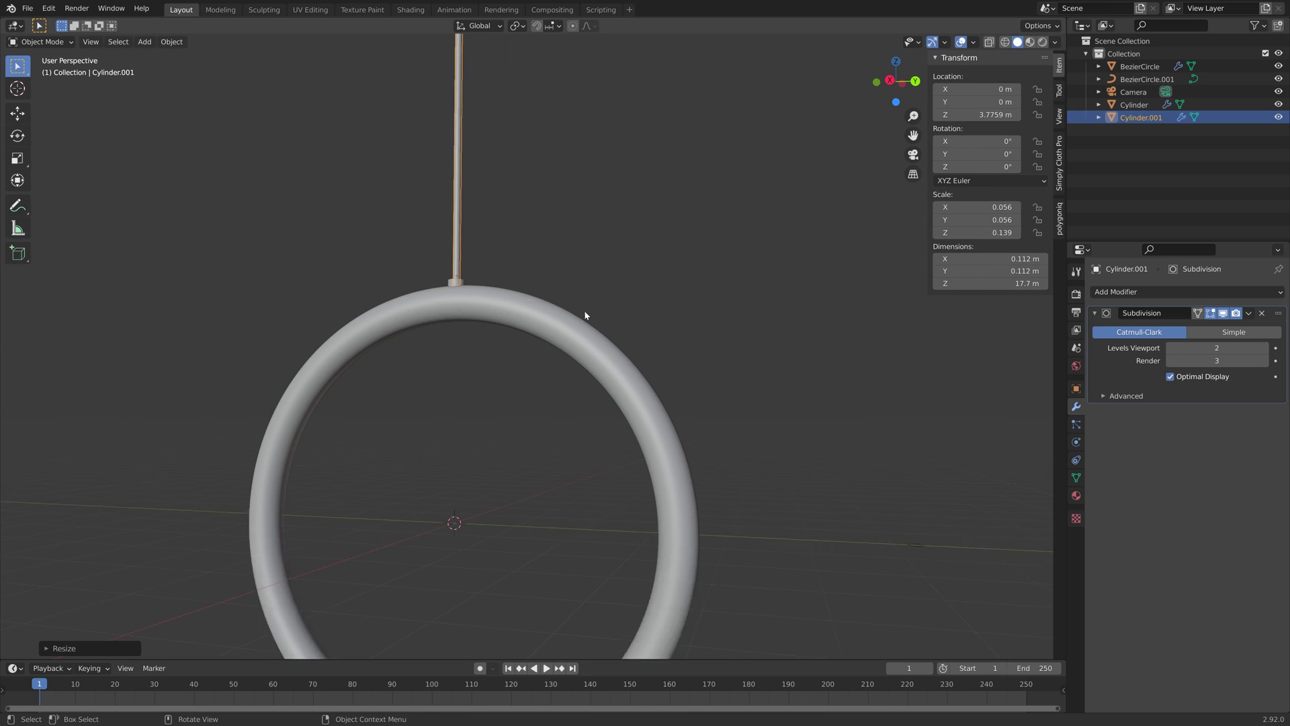
{"action": "left_click", "coordinate": [441, 270]}
{"action": "scroll", "coordinate": [529, 282], "scroll_direction": "down", "scroll_amount": 3}
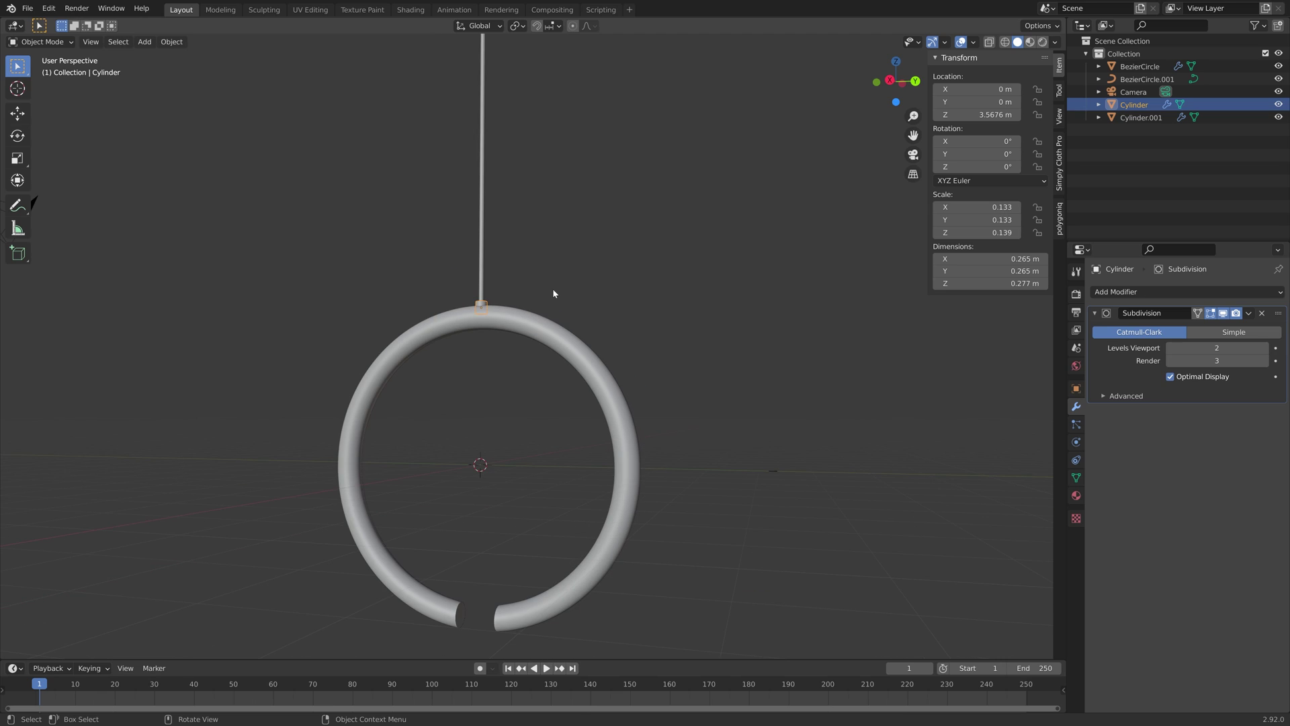
{"action": "key", "text": "shift+d"}
{"action": "key", "text": "z"}
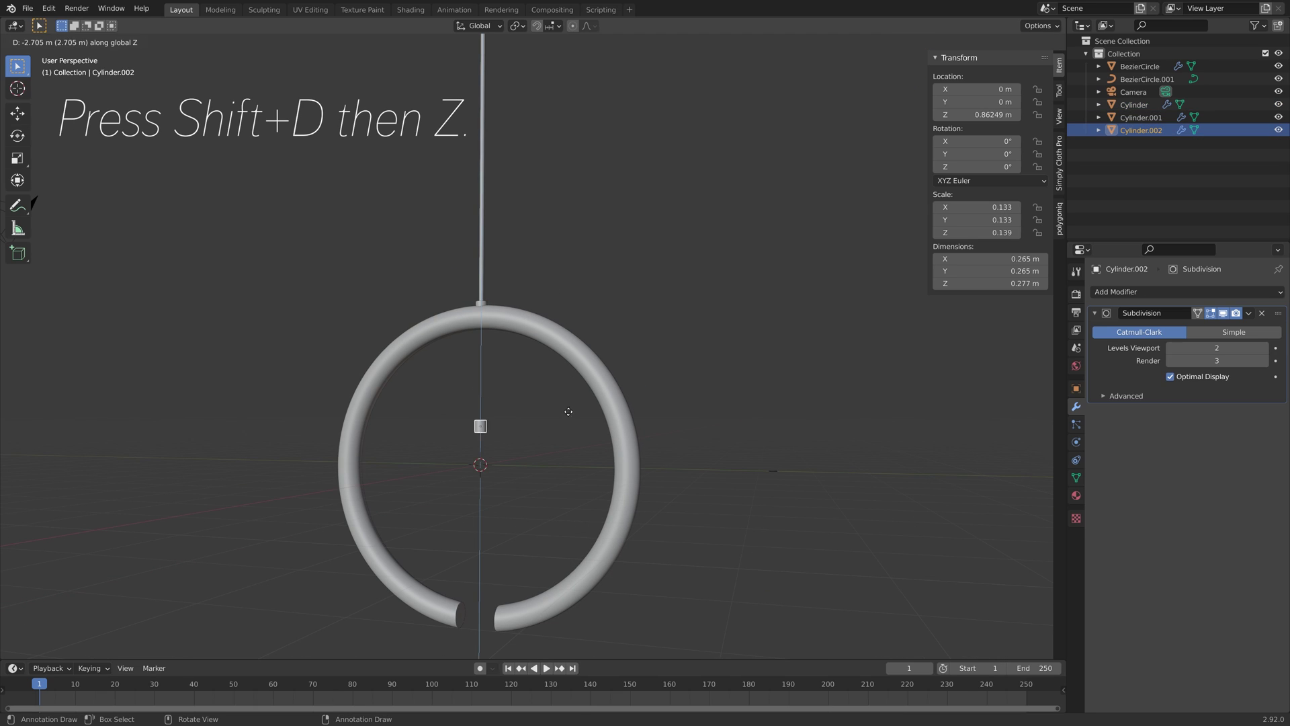
{"action": "left_click", "coordinate": [569, 449]}
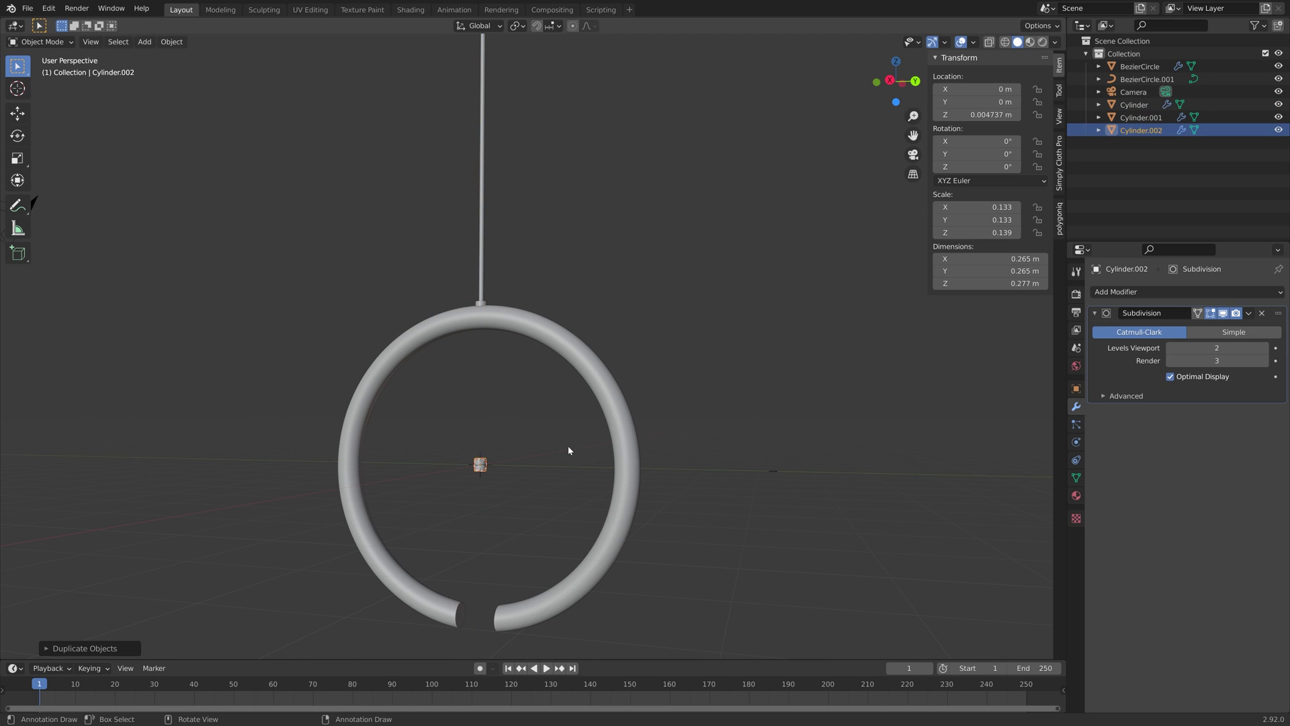
{"action": "key", "text": "shift+s"}
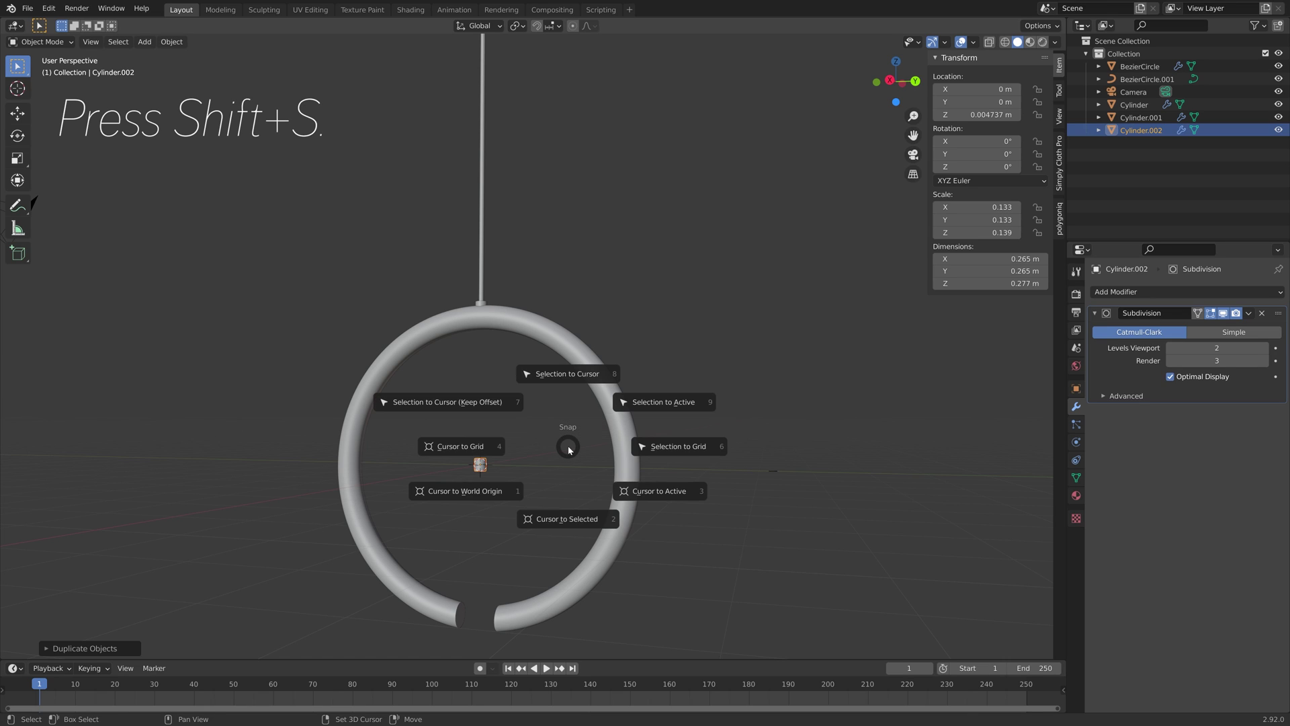
{"action": "left_click", "coordinate": [559, 381]}
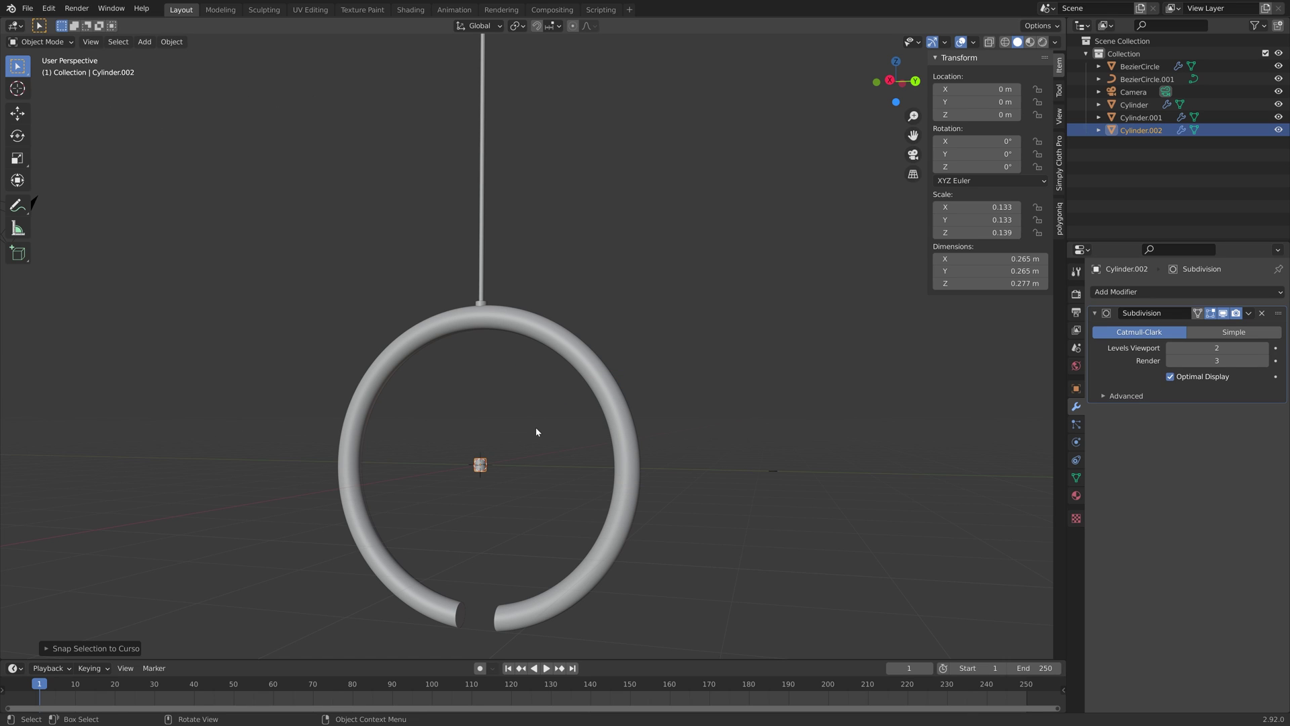
Step: Rotate the centred copy 90° about Y and enlarge it in all axes except X to about 3.024 scale, making a disc inside the ring
{"action": "type", "text": "ry"}
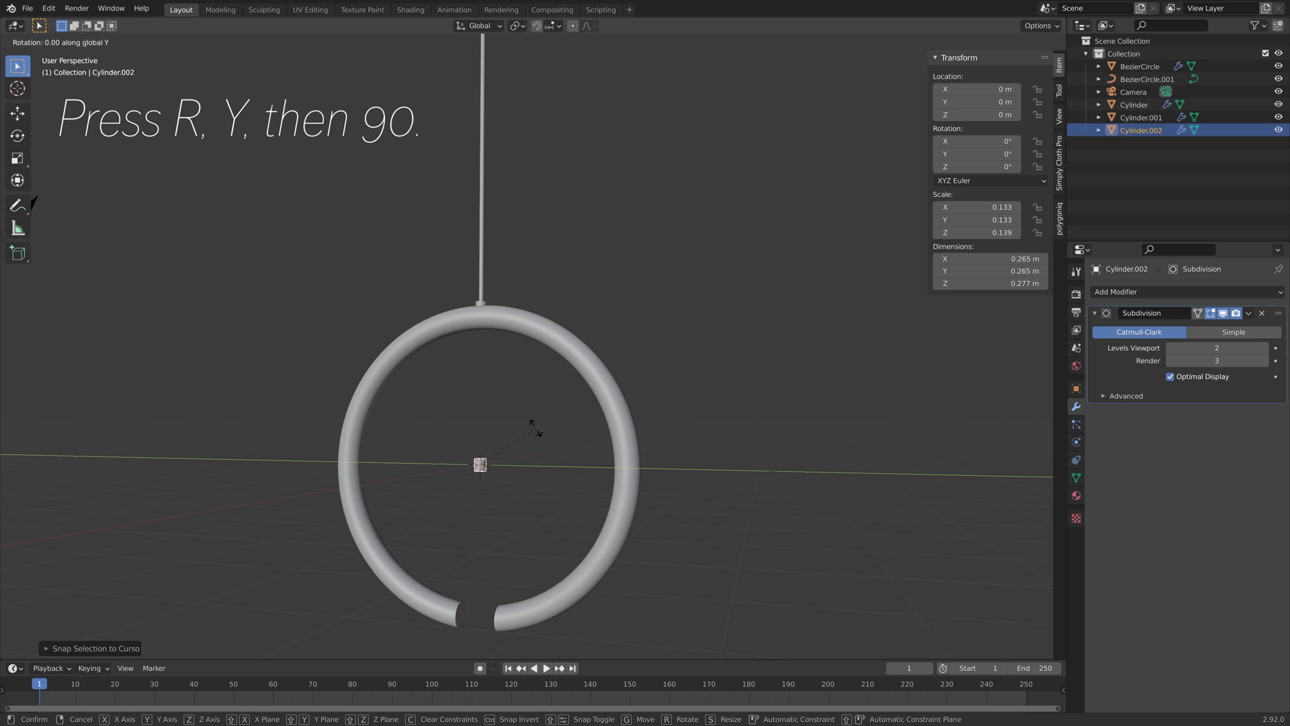
{"action": "type", "text": "90"}
{"action": "key", "text": "Return"}
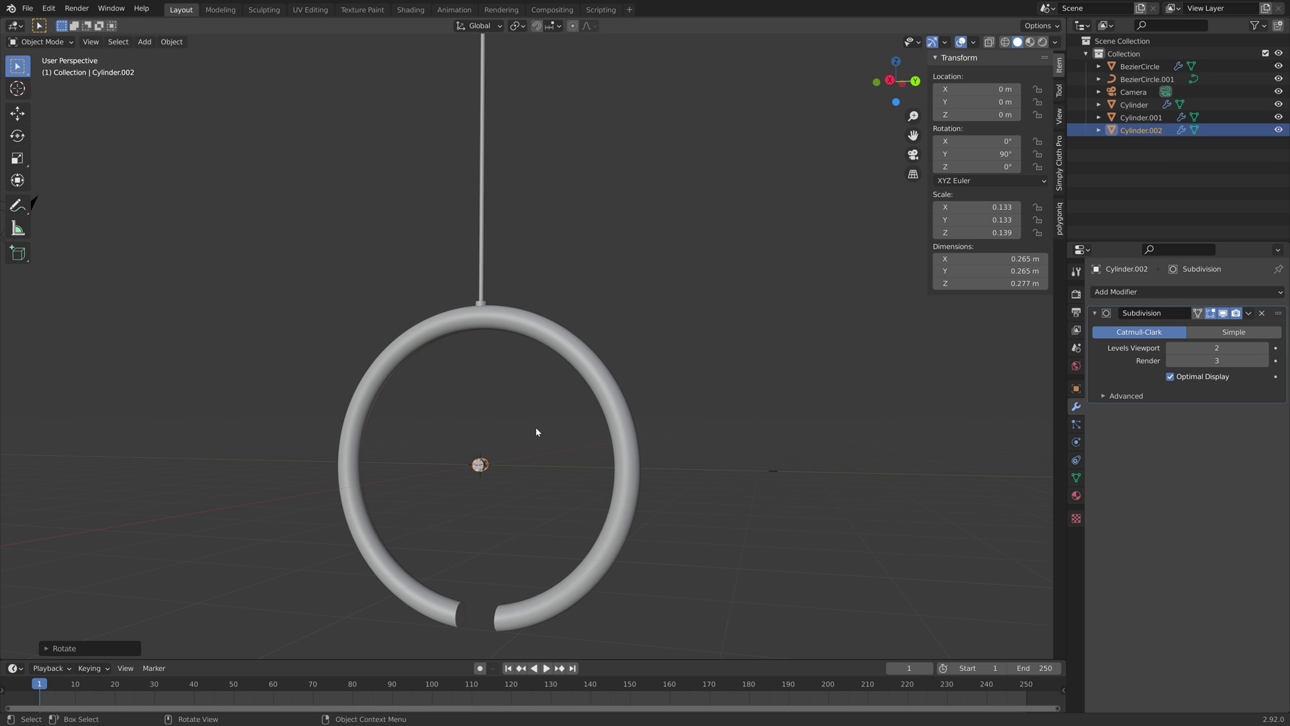
{"action": "key", "text": "s"}
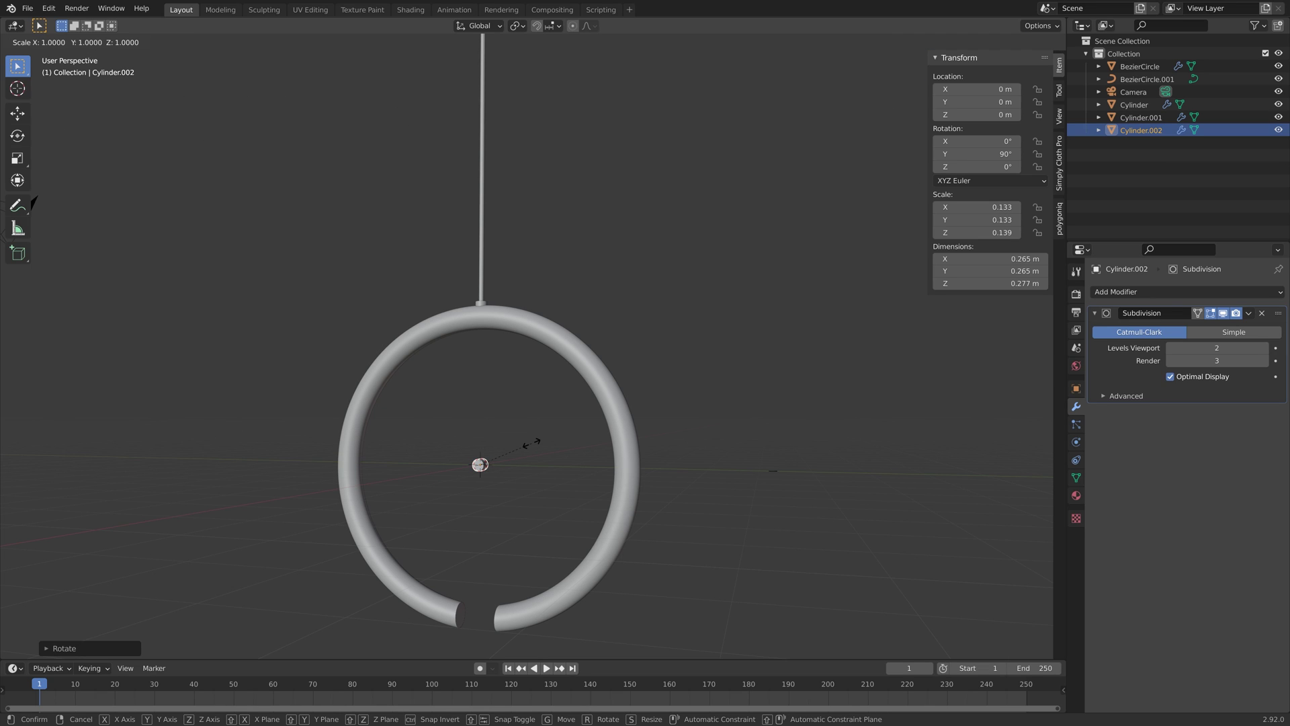
{"action": "key", "text": "shift+x"}
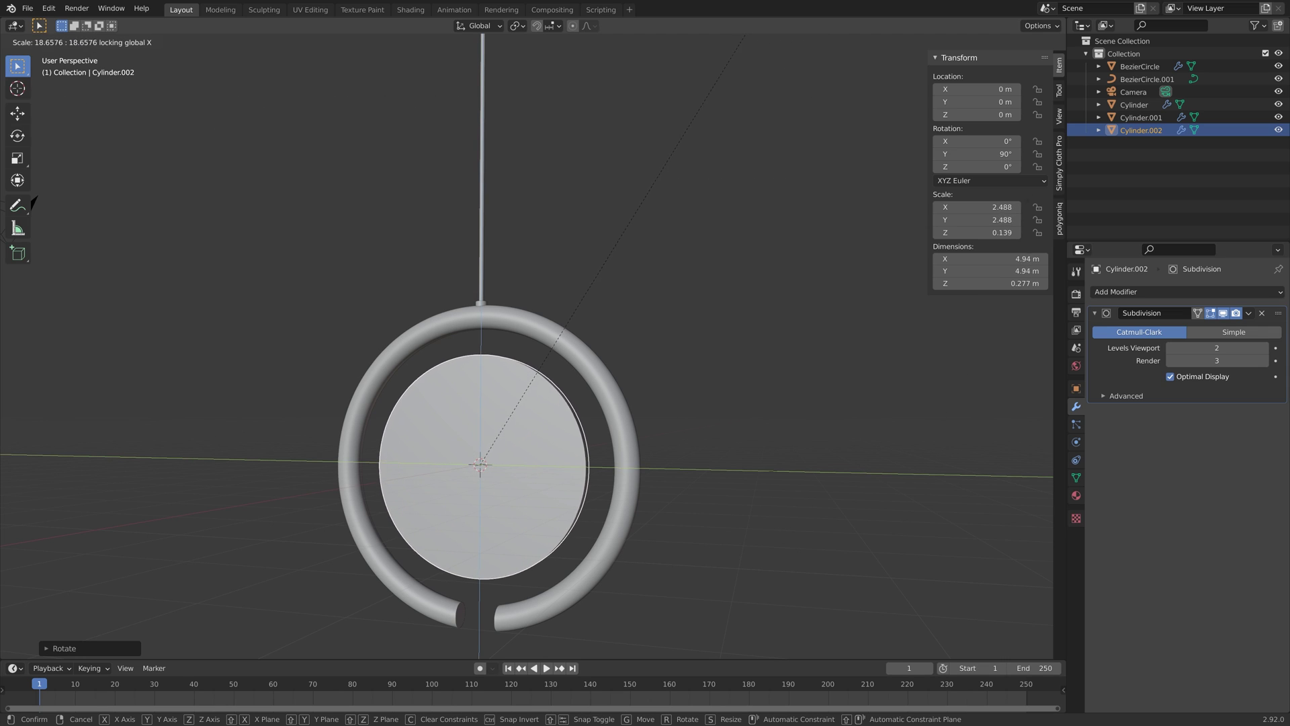
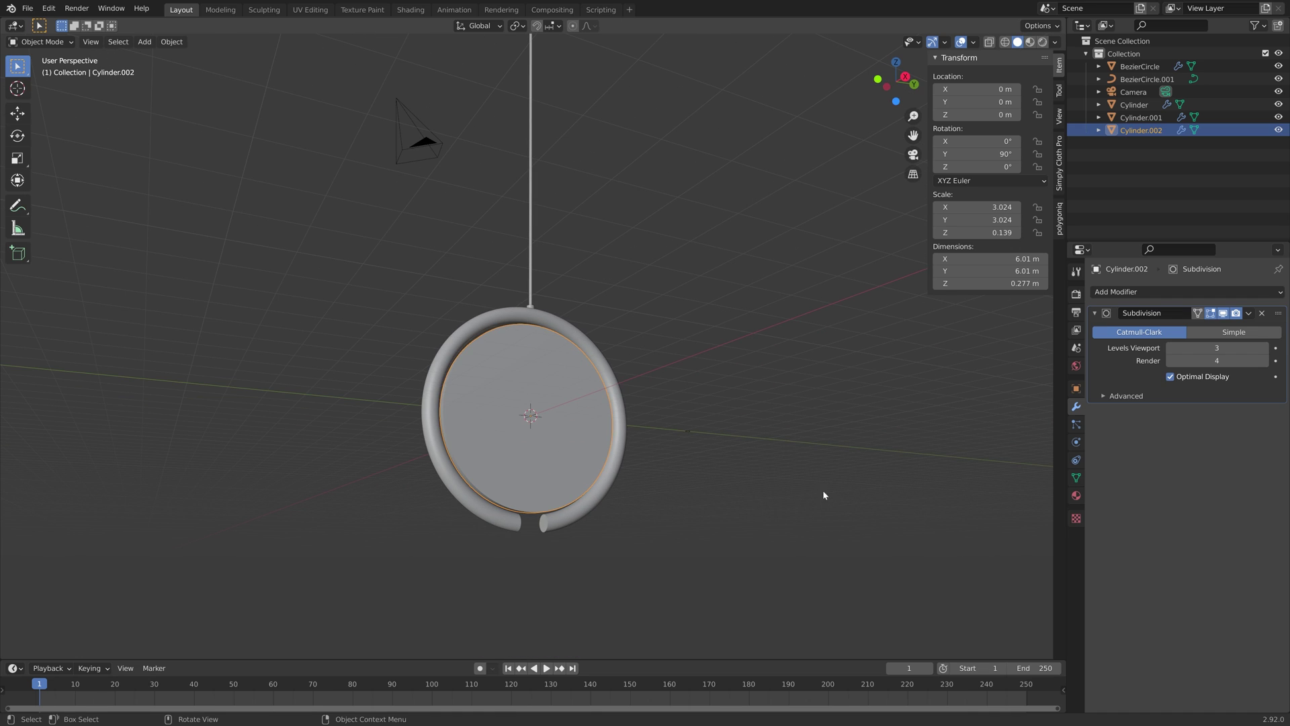
Step: Duplicate the hanging rod straight down along Z so the copy extends below the ring
{"action": "left_click", "coordinate": [530, 233]}
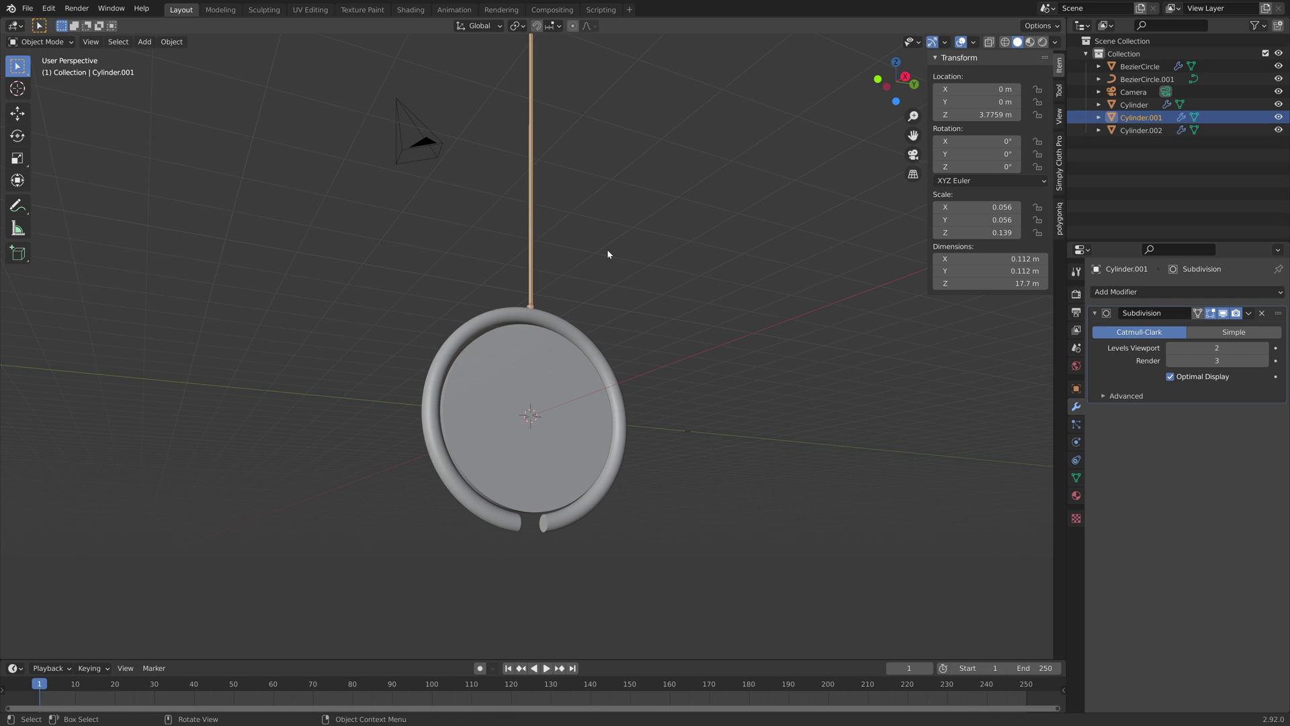
{"action": "key", "text": "shift+d"}
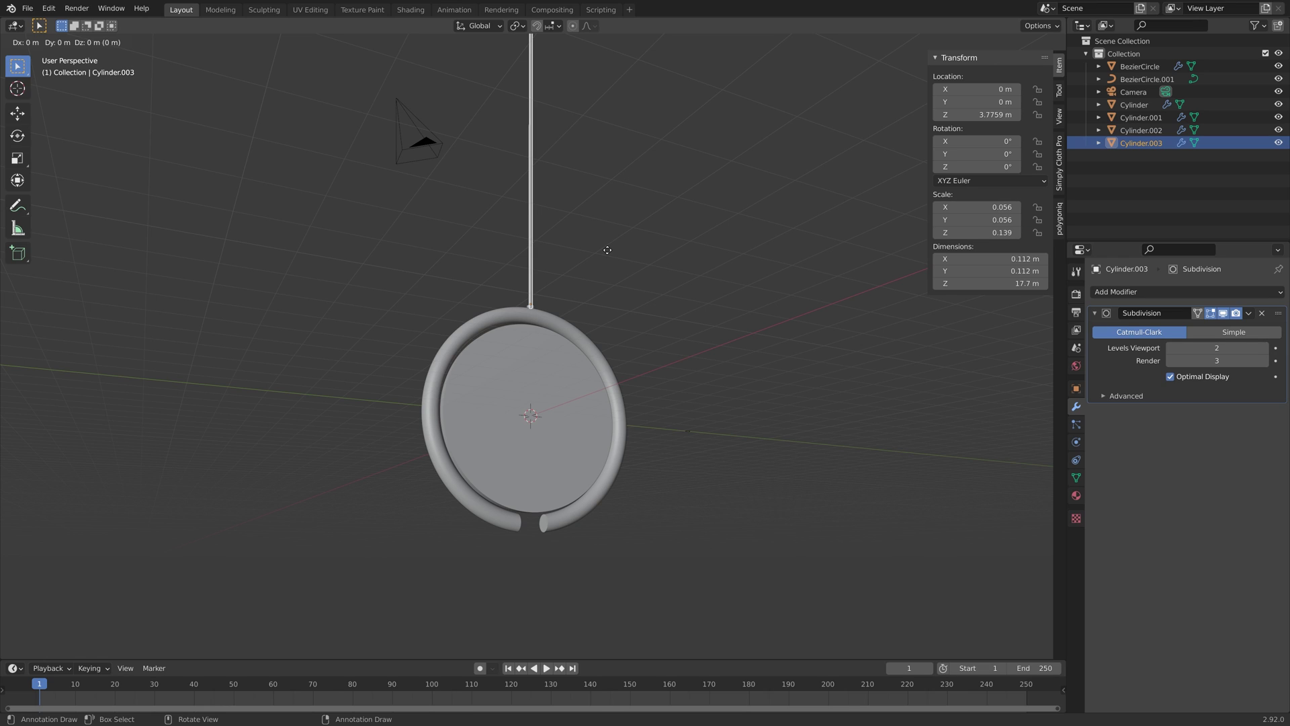
{"action": "key", "text": "z"}
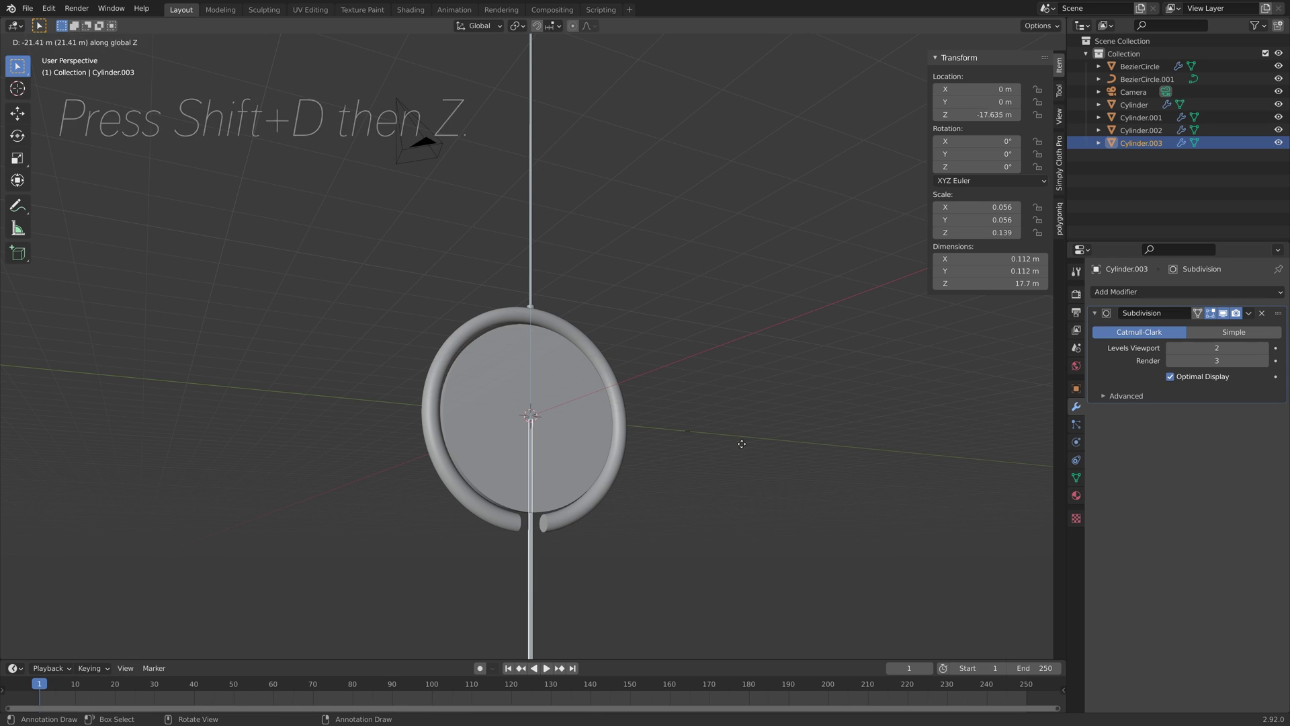
{"action": "left_click", "coordinate": [758, 446]}
Step: Shorten the lower rod along Z to about 0.112 scale and move it vertically to about Z -16.99 m
{"action": "key", "text": "s"}
{"action": "key", "text": "z"}
{"action": "left_click", "coordinate": [681, 521]}
{"action": "key", "text": "g"}
{"action": "key", "text": "z"}
{"action": "left_click", "coordinate": [692, 470]}
{"action": "scroll", "coordinate": [695, 466], "scroll_direction": "down", "scroll_amount": 5}
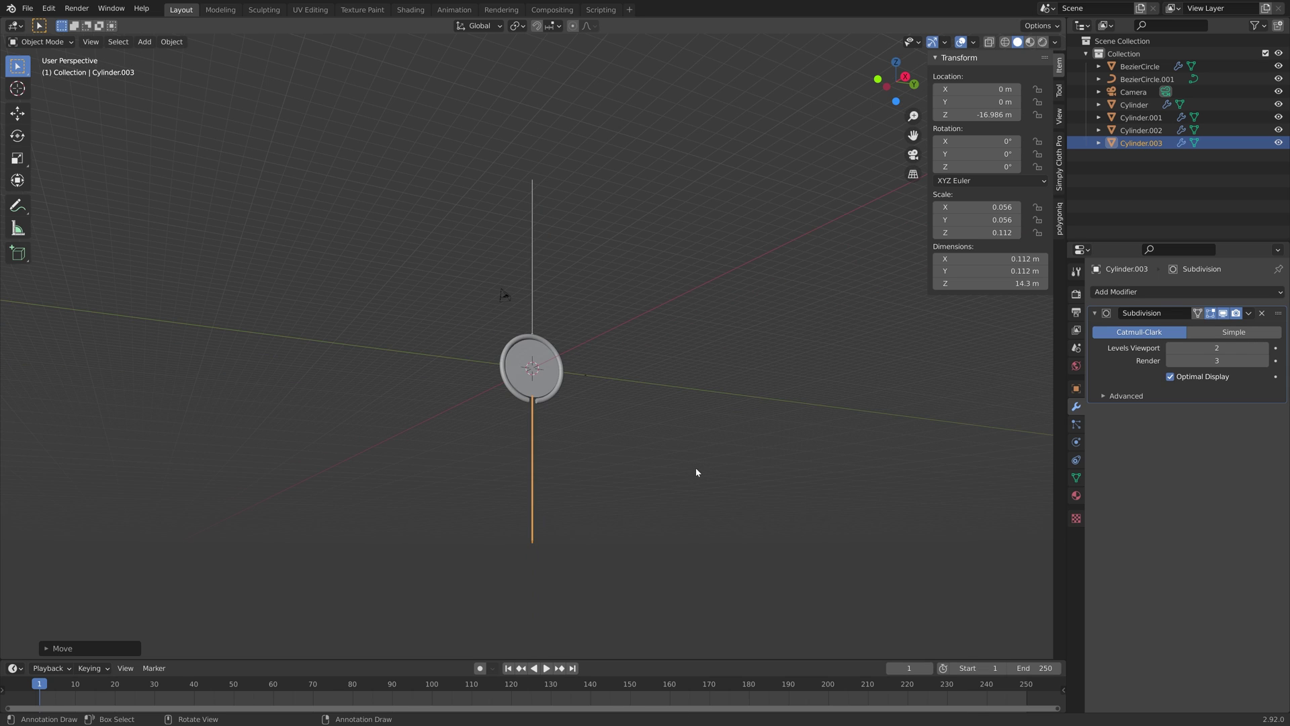
Step: Thicken the lower rod in X and Y to a scale of about 0.134
{"action": "key", "text": "s"}
{"action": "key", "text": "shift+z"}
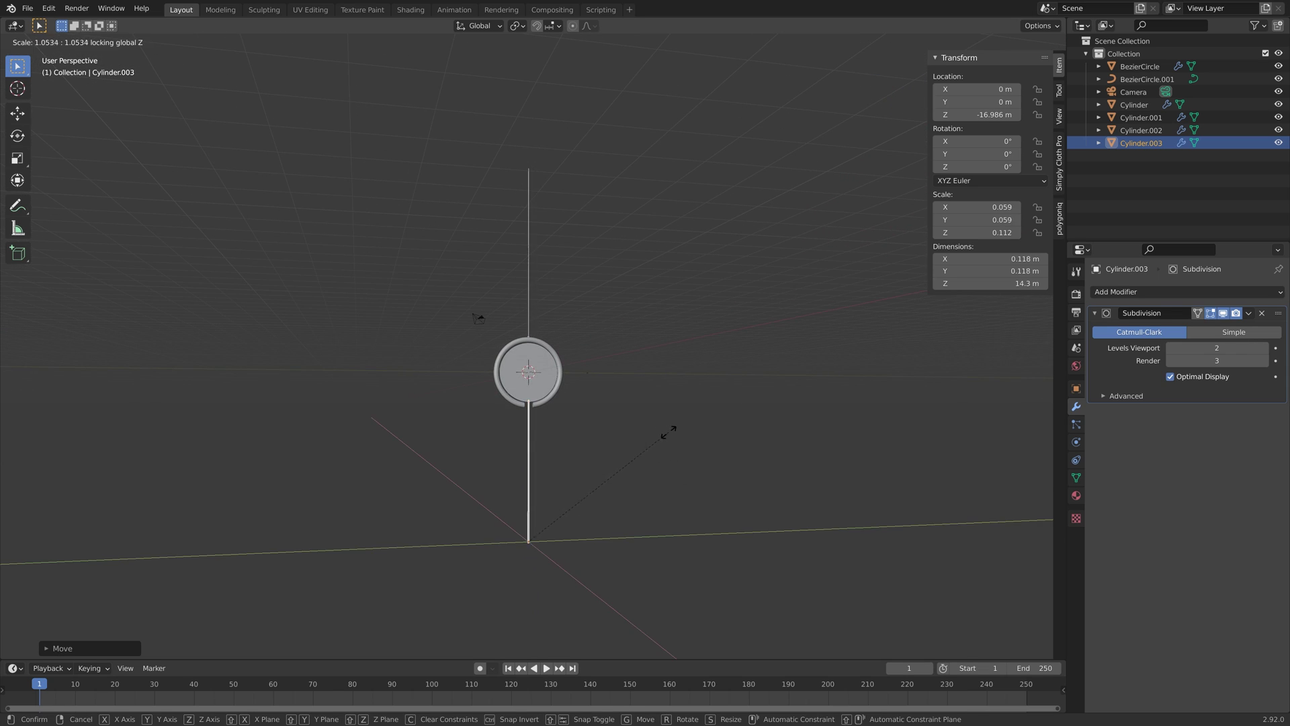
{"action": "left_click", "coordinate": [884, 395]}
{"action": "scroll", "coordinate": [576, 418], "scroll_direction": "up", "scroll_amount": 8}
{"action": "middle_click_drag", "start_coordinate": [576, 417], "coordinate": [679, 467]}
{"action": "key", "text": "s"}
{"action": "key", "text": "shift+z"}
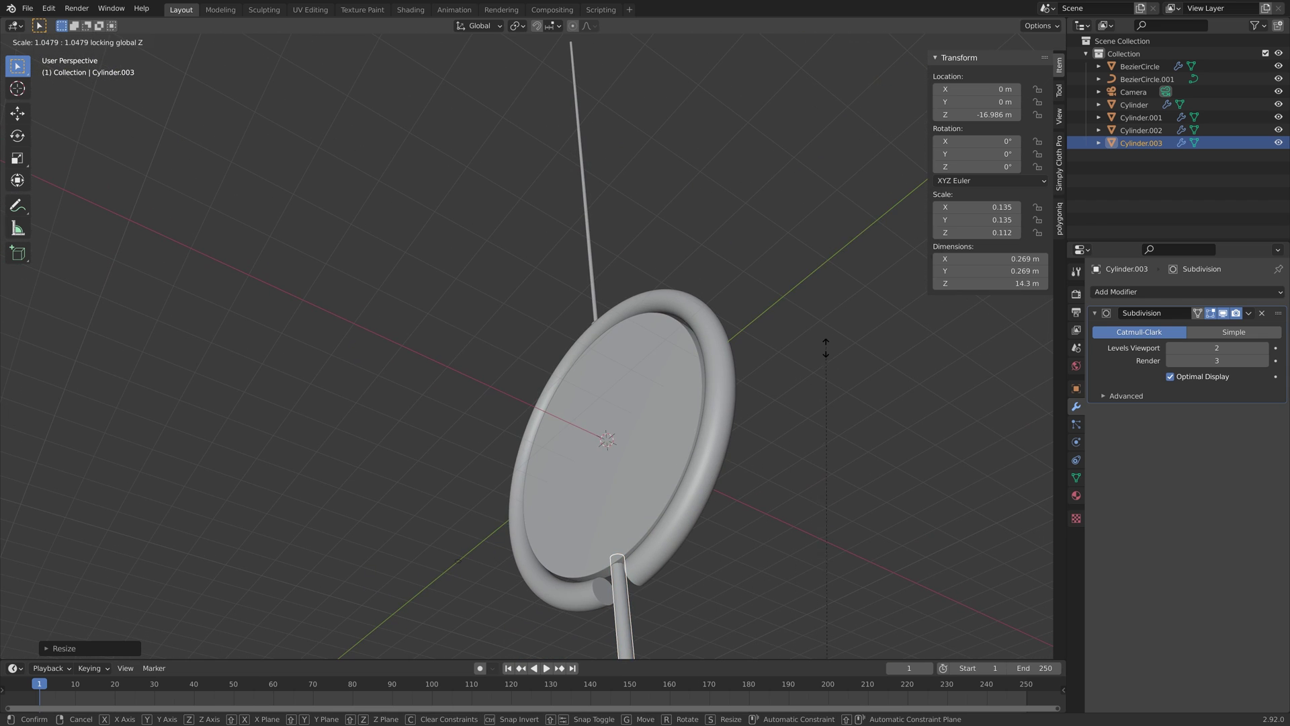
{"action": "left_click", "coordinate": [817, 369]}
{"action": "middle_click_drag", "start_coordinate": [814, 375], "coordinate": [612, 492]}
{"action": "scroll", "coordinate": [617, 503], "scroll_direction": "down", "scroll_amount": 5}
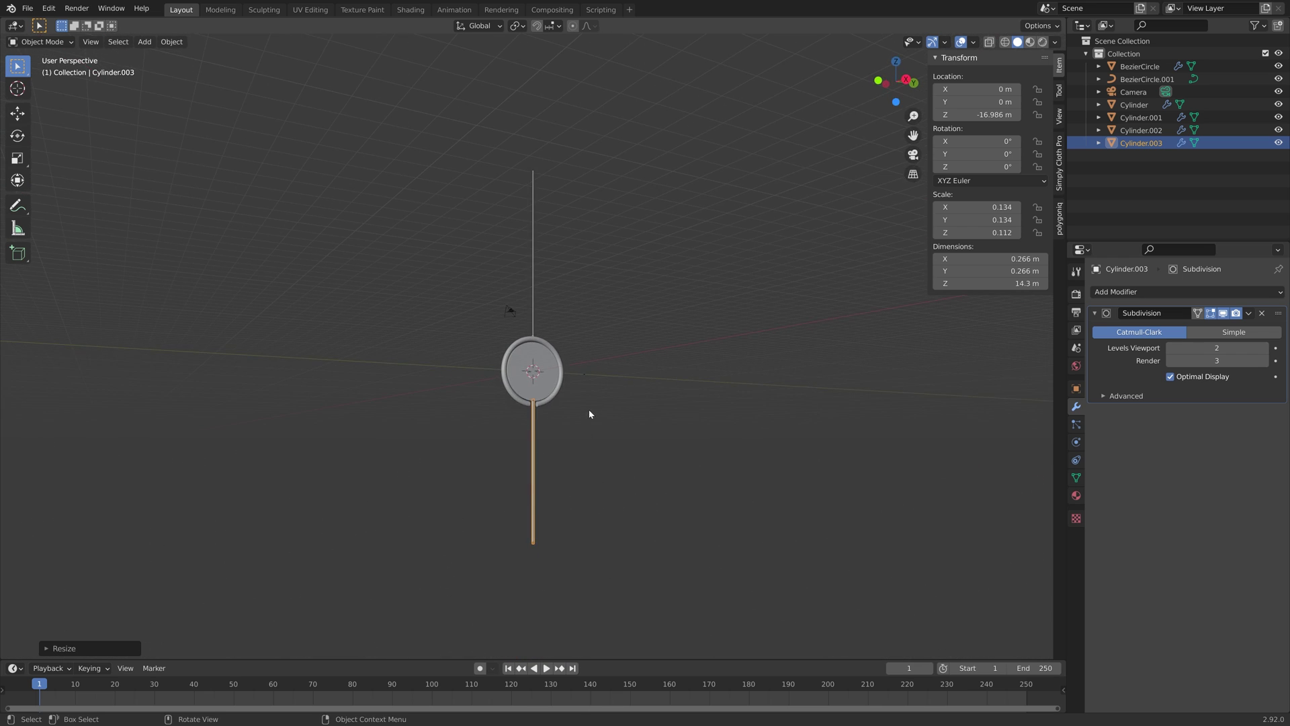
Step: Duplicate the lower rod in place and rotate the copy 90° about X so it lies horizontally at the rod's base
{"action": "scroll", "coordinate": [564, 461], "scroll_direction": "up", "scroll_amount": 6}
{"action": "scroll", "coordinate": [547, 455], "scroll_direction": "down", "scroll_amount": 4}
{"action": "scroll", "coordinate": [538, 452], "scroll_direction": "up", "scroll_amount": 2}
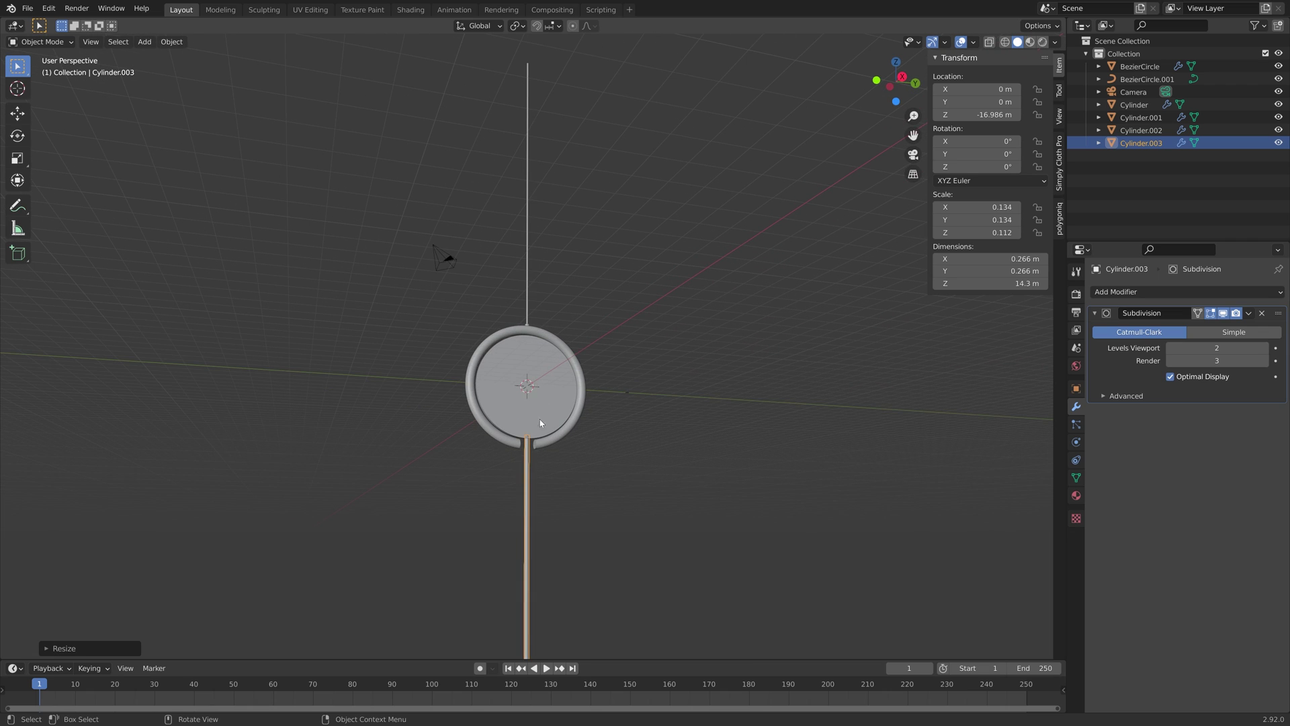
{"action": "scroll", "coordinate": [546, 437], "scroll_direction": "down", "scroll_amount": 1}
{"action": "key", "text": "shift+d"}
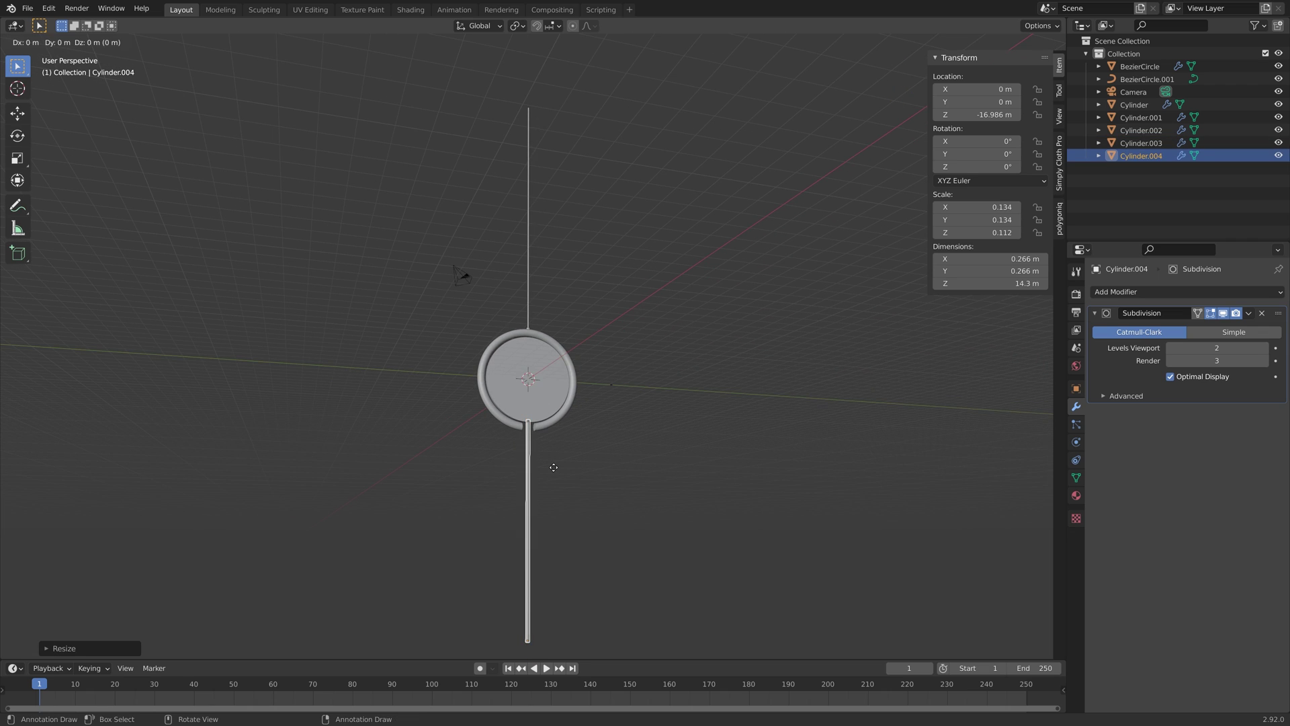
{"action": "right_click", "coordinate": [559, 463]}
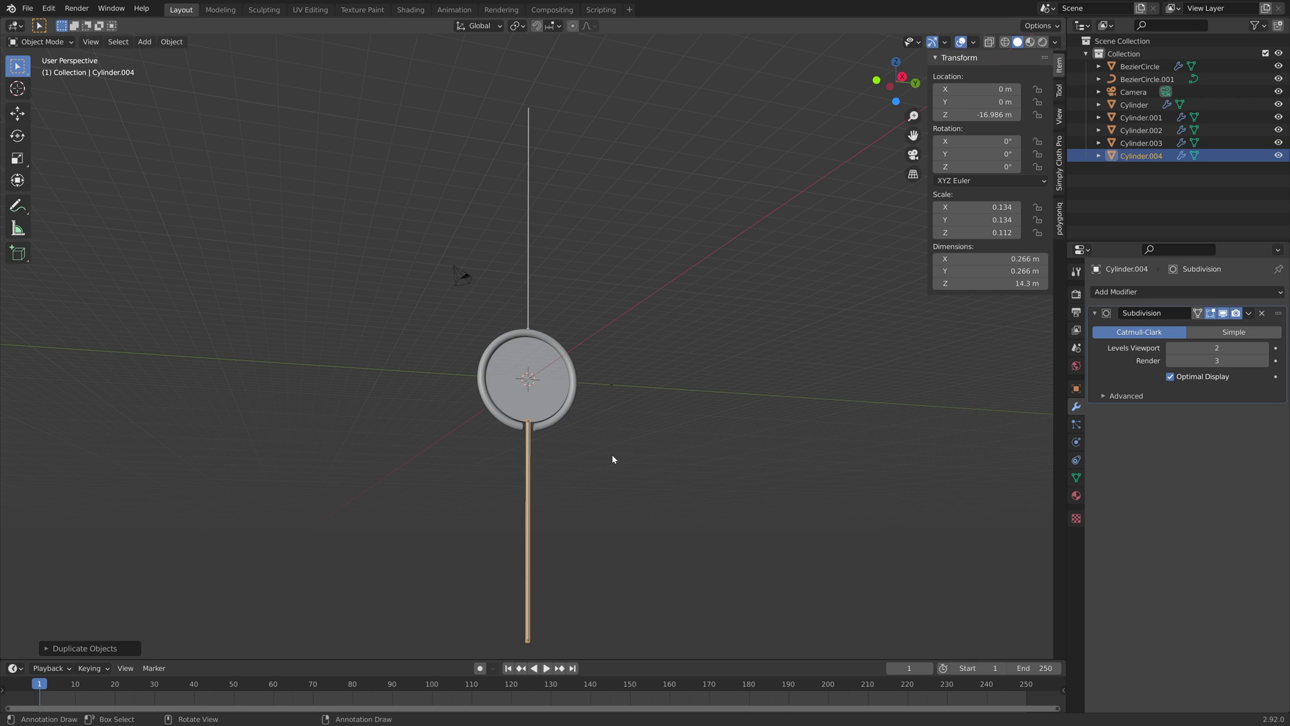
{"action": "type", "text": "rx"}
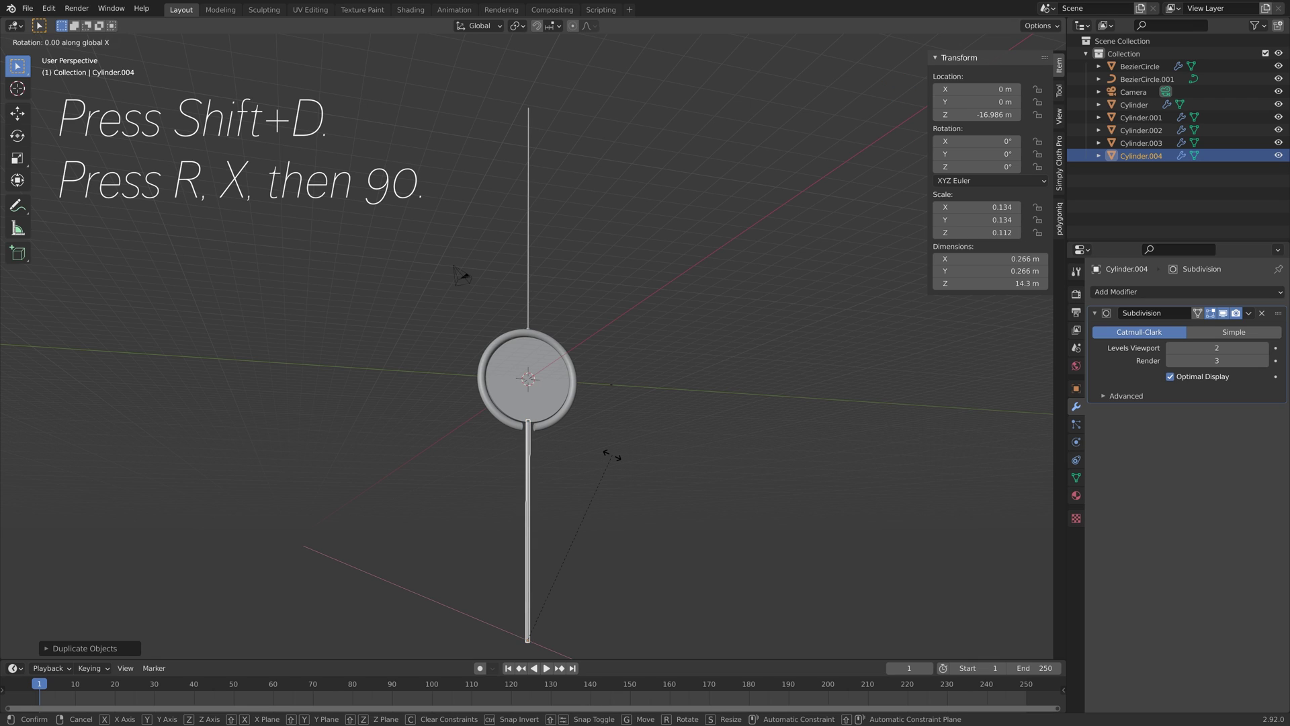
{"action": "type", "text": "90"}
{"action": "key", "text": "Return"}
{"action": "middle_click_drag", "start_coordinate": [603, 468], "coordinate": [549, 445]}
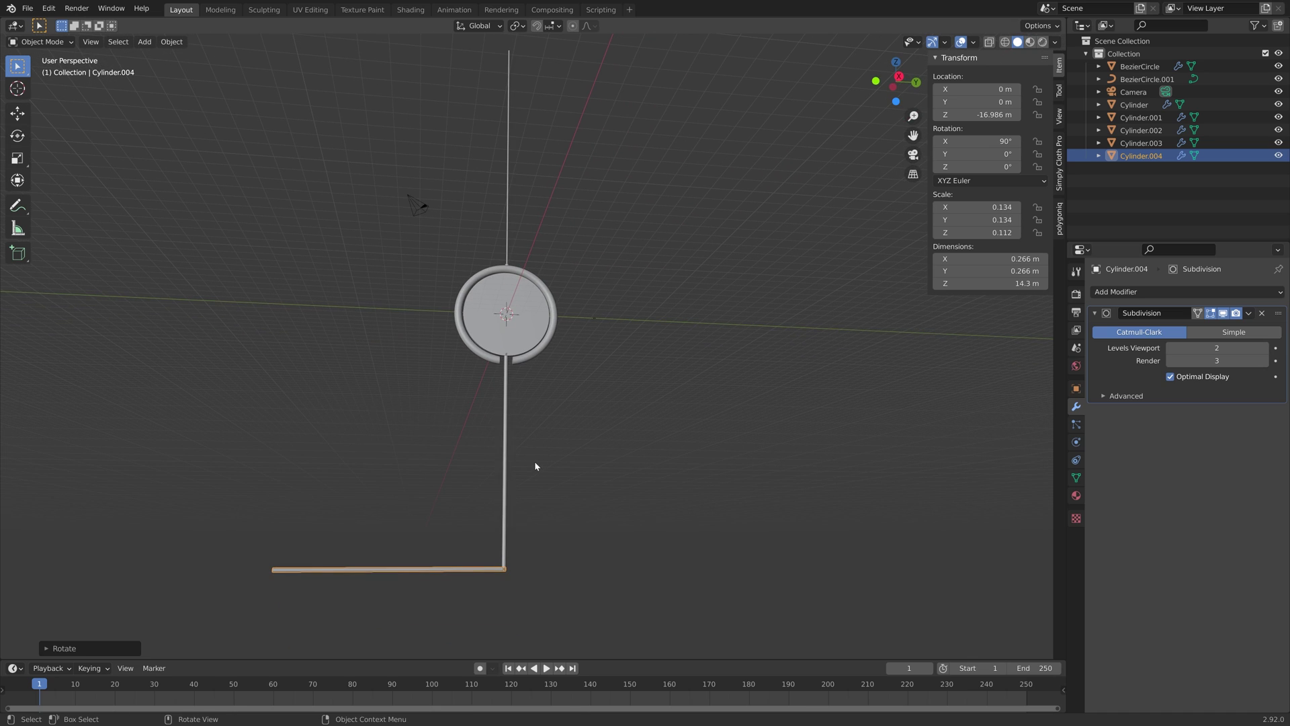
Step: Set a new origin for the horizontal rod
{"action": "left_click", "coordinate": [171, 42]}
{"action": "mouse_move", "coordinate": [201, 70]}
{"action": "left_click", "coordinate": [349, 94]}
Step: Snap the 3D cursor to the vertical lower rod's origin and move the horizontal rod onto the cursor, centring it at the base
{"action": "left_click", "coordinate": [505, 462]}
{"action": "key", "text": "shift+s"}
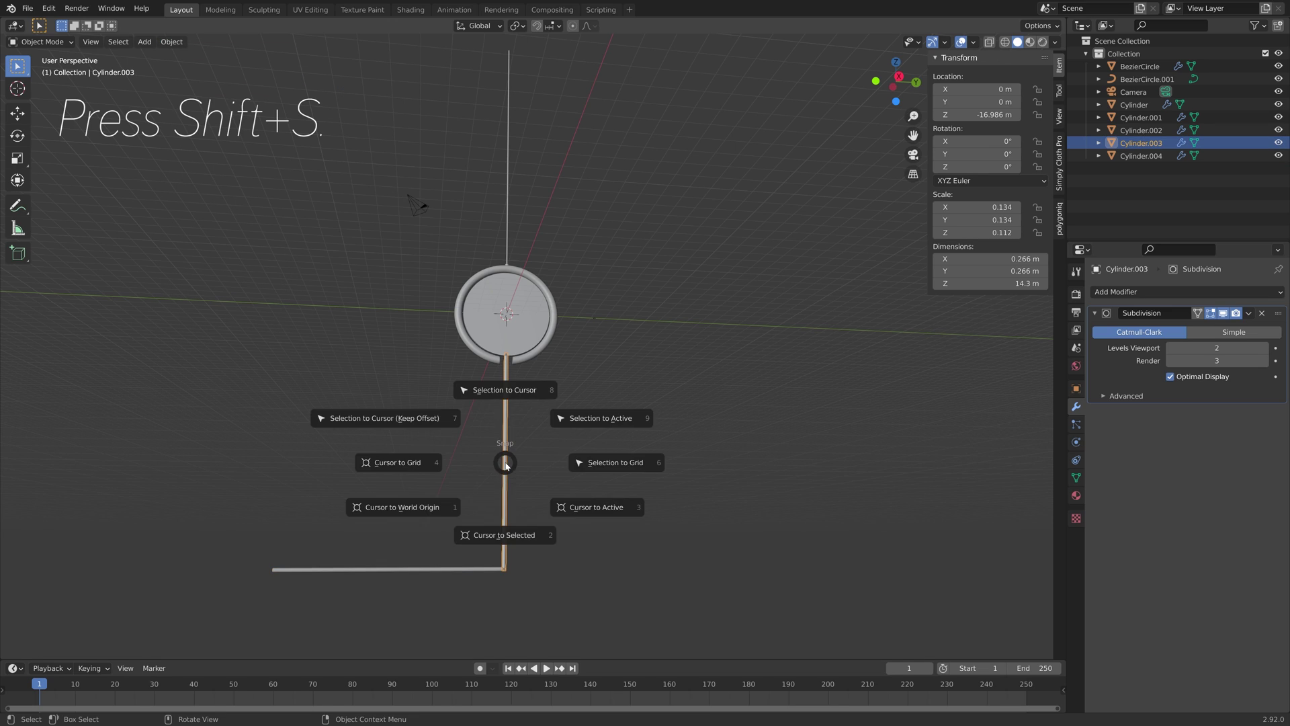
{"action": "left_click", "coordinate": [501, 531]}
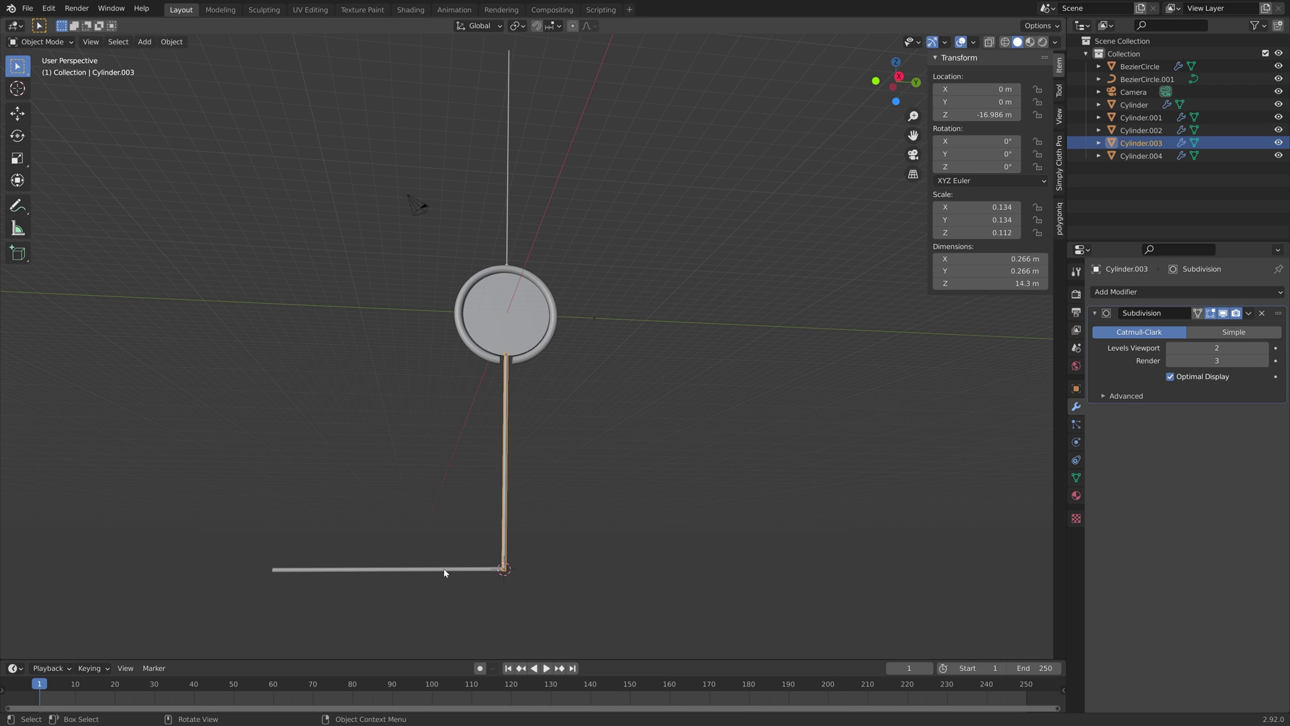
{"action": "left_click", "coordinate": [444, 570]}
{"action": "key", "text": "shift+s"}
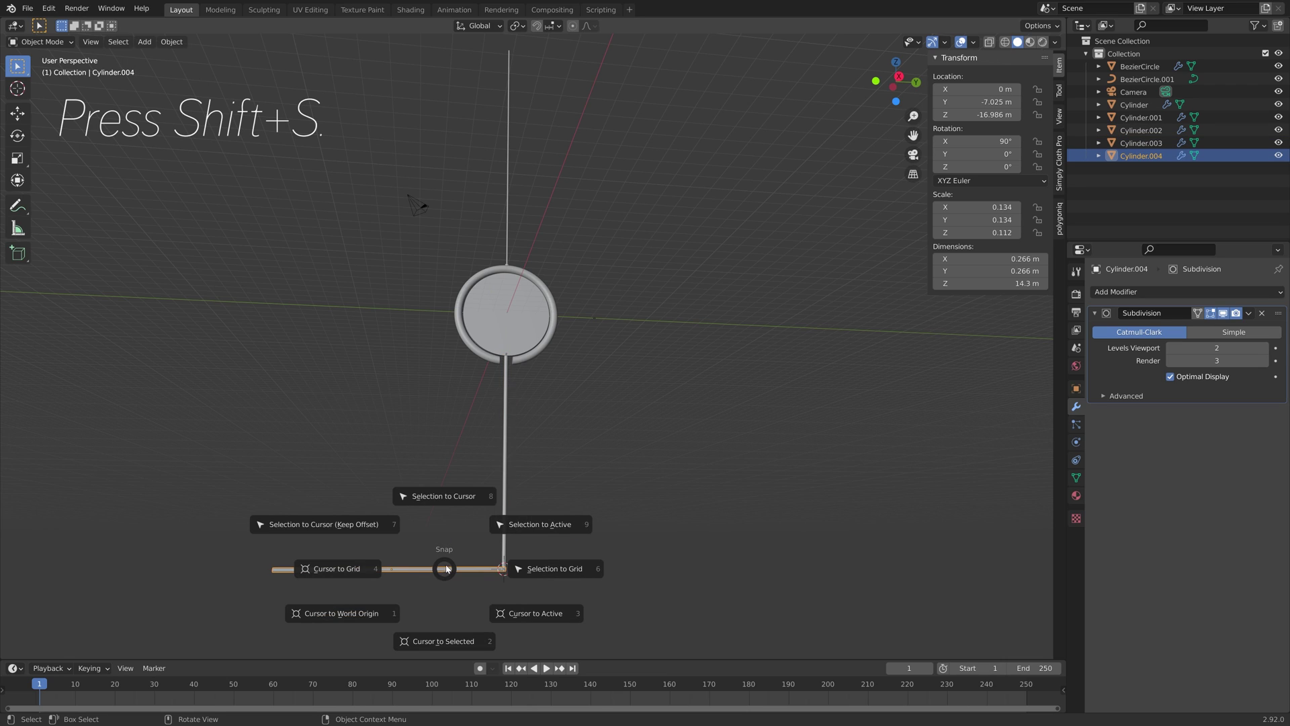
{"action": "left_click", "coordinate": [460, 499]}
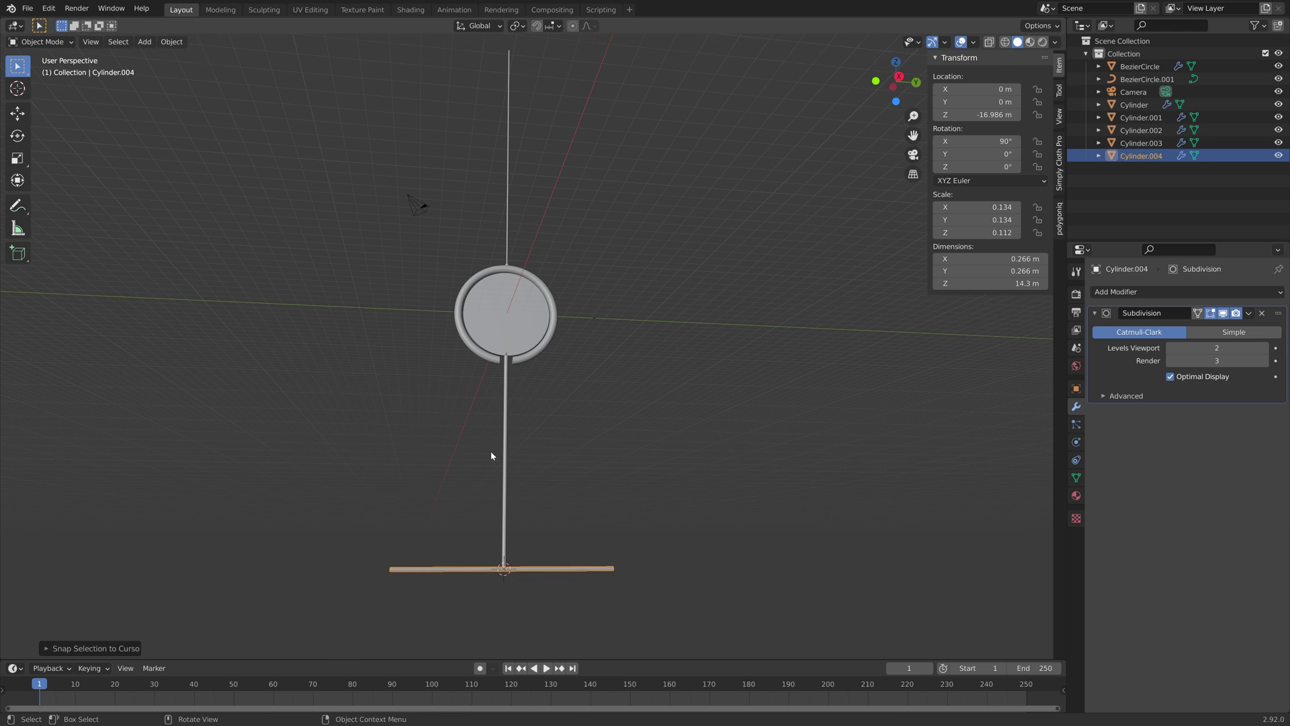
Step: Thicken the horizontal rod outside the Y axis to about 0.440 scale and shorten it along Y to about 4.82 m
{"action": "scroll", "coordinate": [491, 455], "scroll_direction": "up", "scroll_amount": 3}
{"action": "scroll", "coordinate": [567, 320], "scroll_direction": "down", "scroll_amount": 2, "text": "shift"}
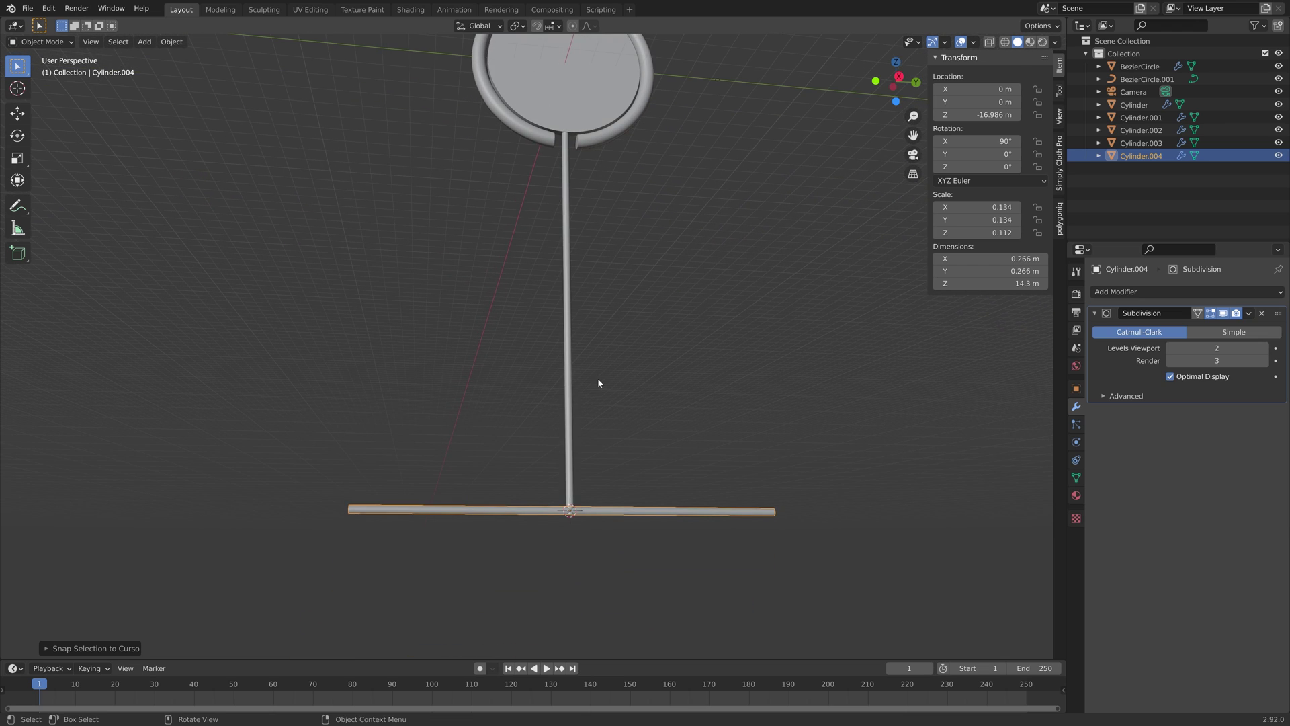
{"action": "key", "text": "s"}
{"action": "key", "text": "shift+y"}
{"action": "left_click", "coordinate": [818, 389]}
{"action": "key", "text": "s"}
{"action": "key", "text": "y"}
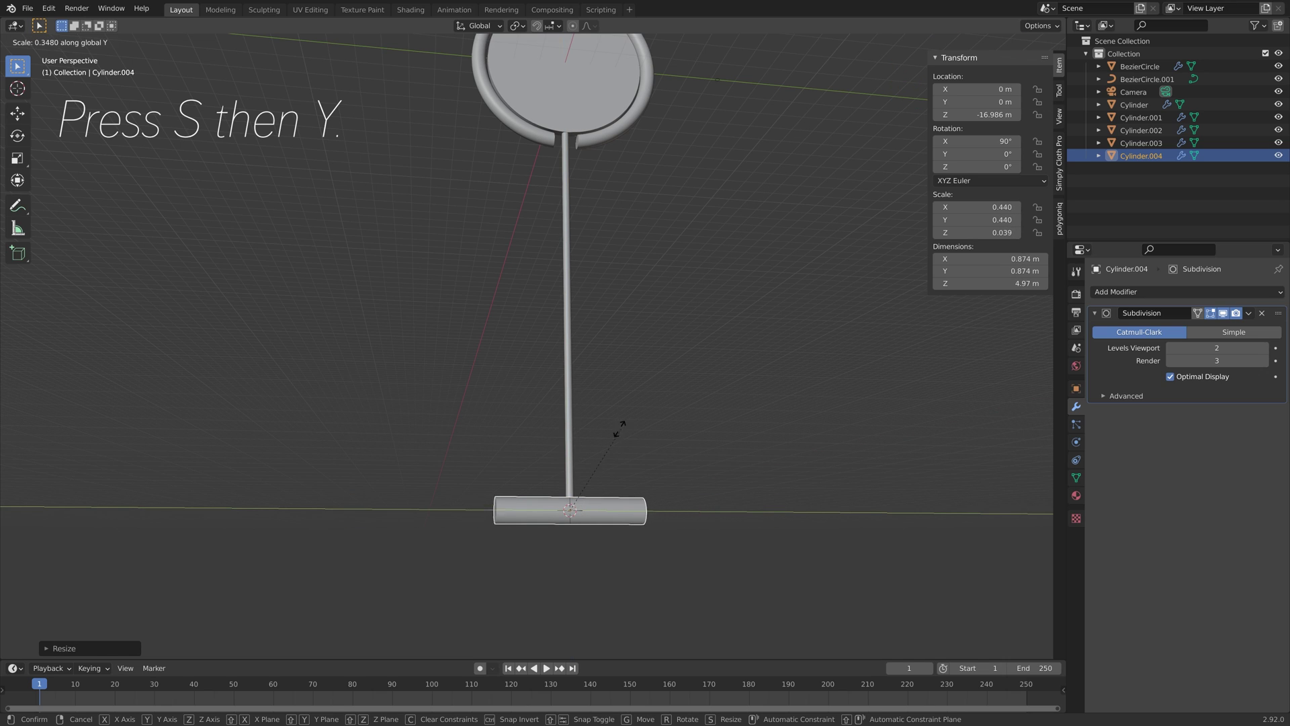
{"action": "left_click", "coordinate": [628, 430]}
Step: Thicken the horizontal rod further to a diameter of about 1.24 m and lengthen it along Y to about 8.43 m
{"action": "scroll", "coordinate": [702, 445], "scroll_direction": "down", "scroll_amount": 4}
{"action": "middle_click_drag", "start_coordinate": [702, 445], "coordinate": [626, 488]}
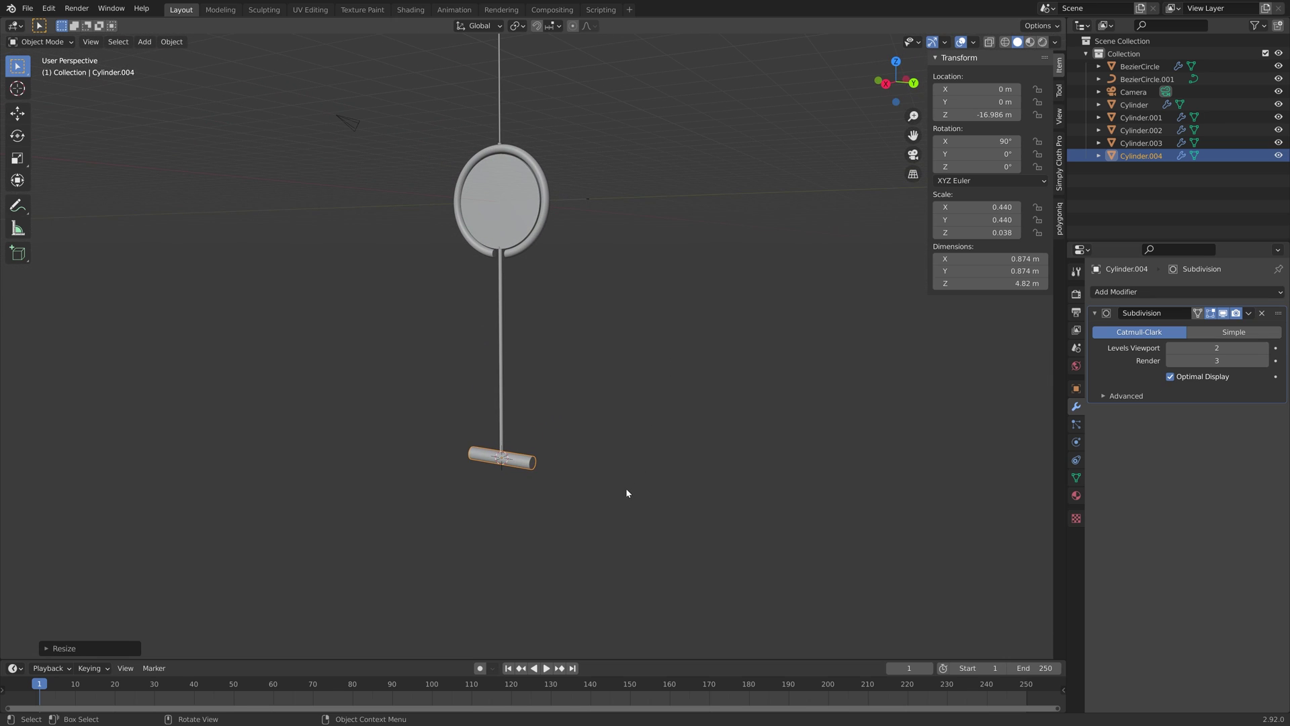
{"action": "key", "text": "s"}
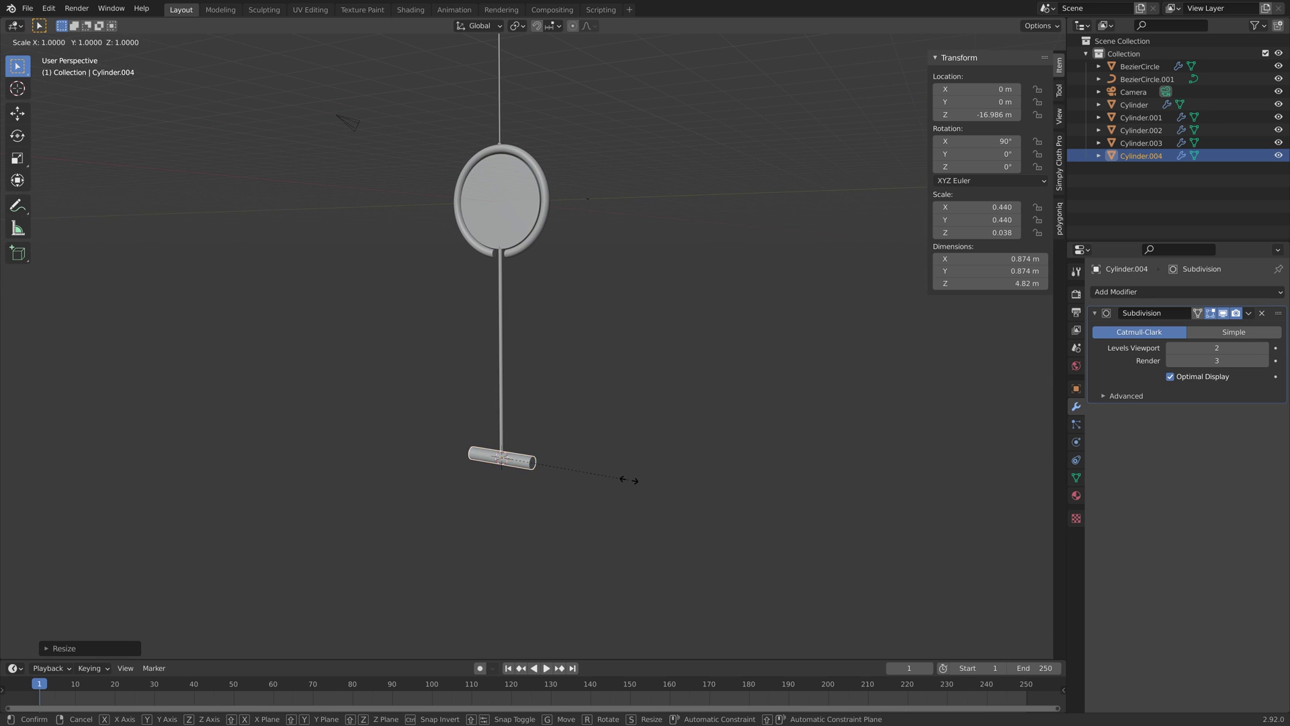
{"action": "key", "text": "shift+y"}
{"action": "left_click", "coordinate": [692, 429]}
{"action": "key", "text": "s"}
{"action": "key", "text": "y"}
{"action": "key", "text": "Escape"}
{"action": "key", "text": "s"}
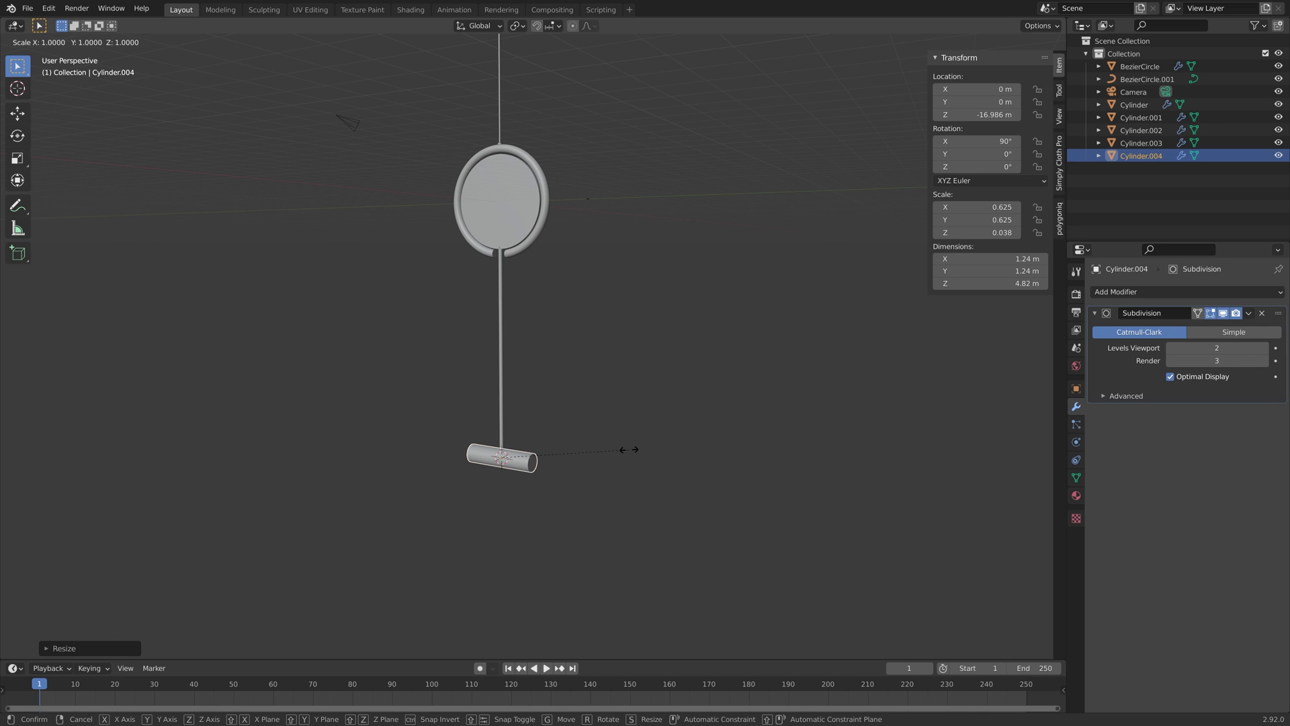
{"action": "key", "text": "y"}
{"action": "left_click", "coordinate": [623, 466]}
Step: Save the file as tut3.blend
{"action": "middle_click_drag", "start_coordinate": [622, 466], "coordinate": [662, 464]}
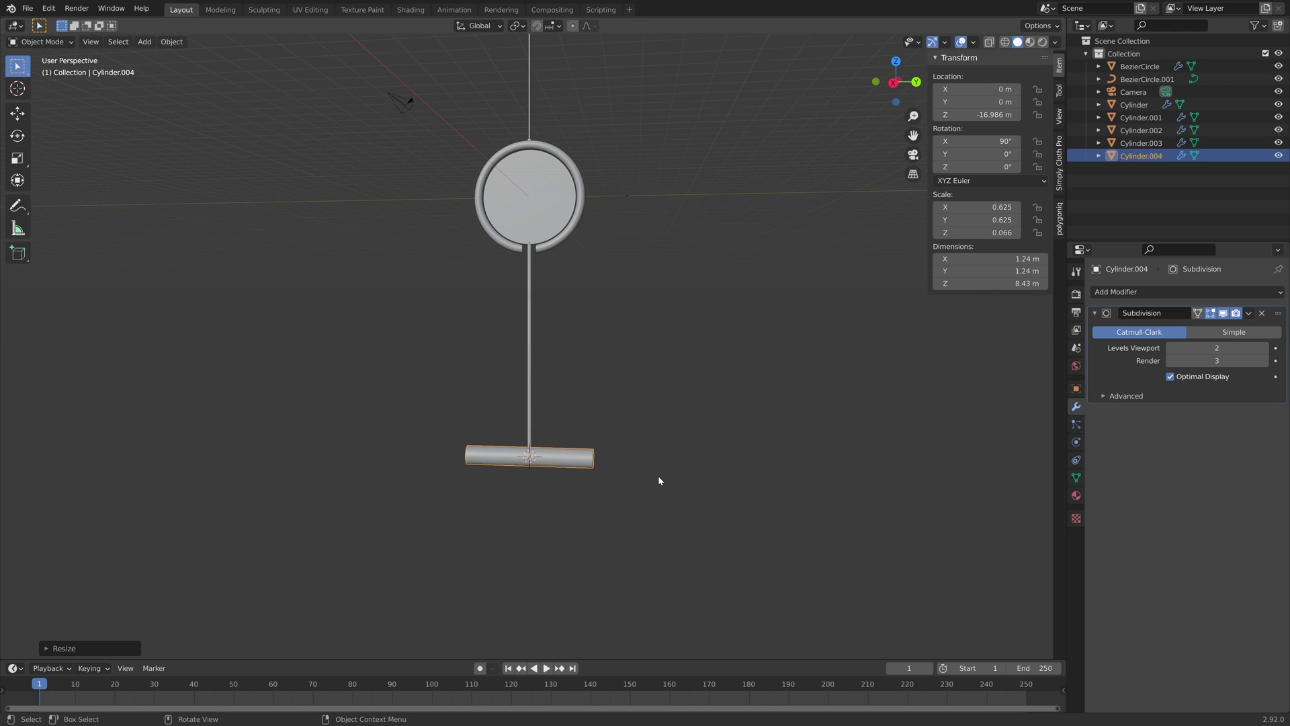
{"action": "scroll", "coordinate": [657, 467], "scroll_direction": "up", "scroll_amount": 6}
{"action": "scroll", "coordinate": [556, 518], "scroll_direction": "down", "scroll_amount": 9}
{"action": "middle_click_drag", "start_coordinate": [556, 518], "coordinate": [618, 458]}
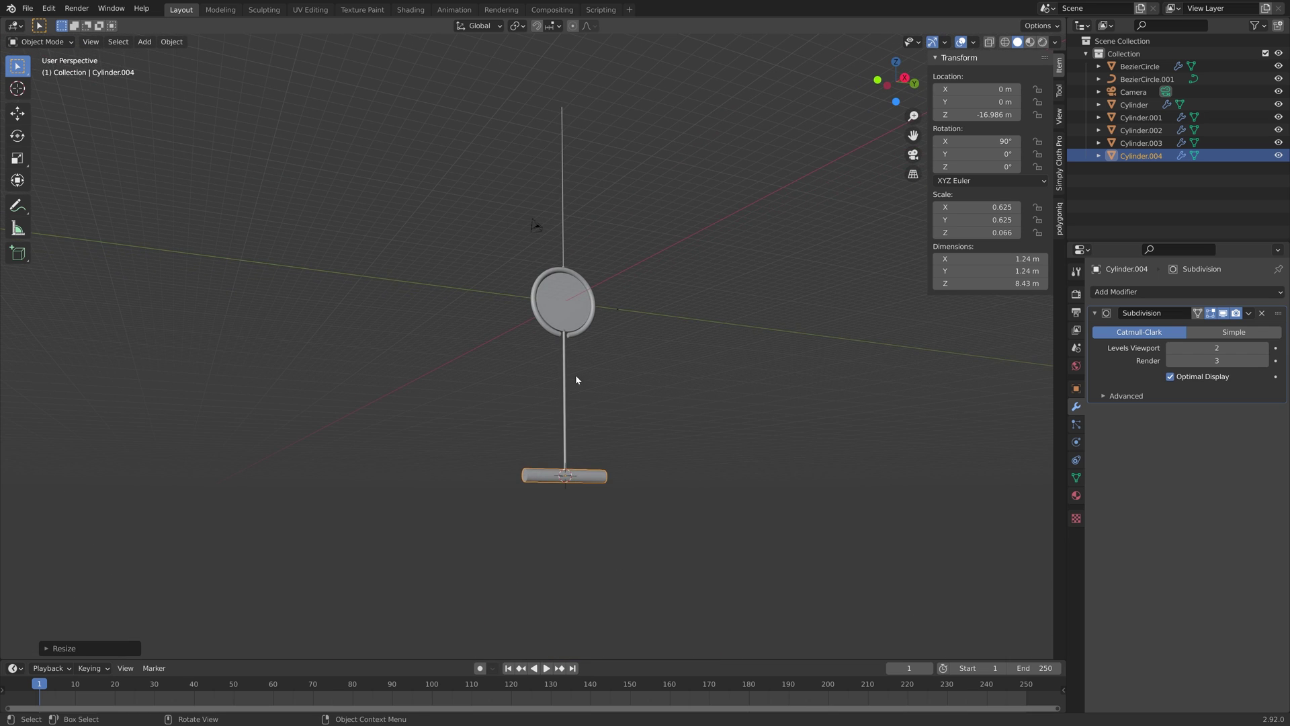
{"action": "key", "text": "ctrl+shift+s"}
{"action": "left_click", "coordinate": [820, 554]}
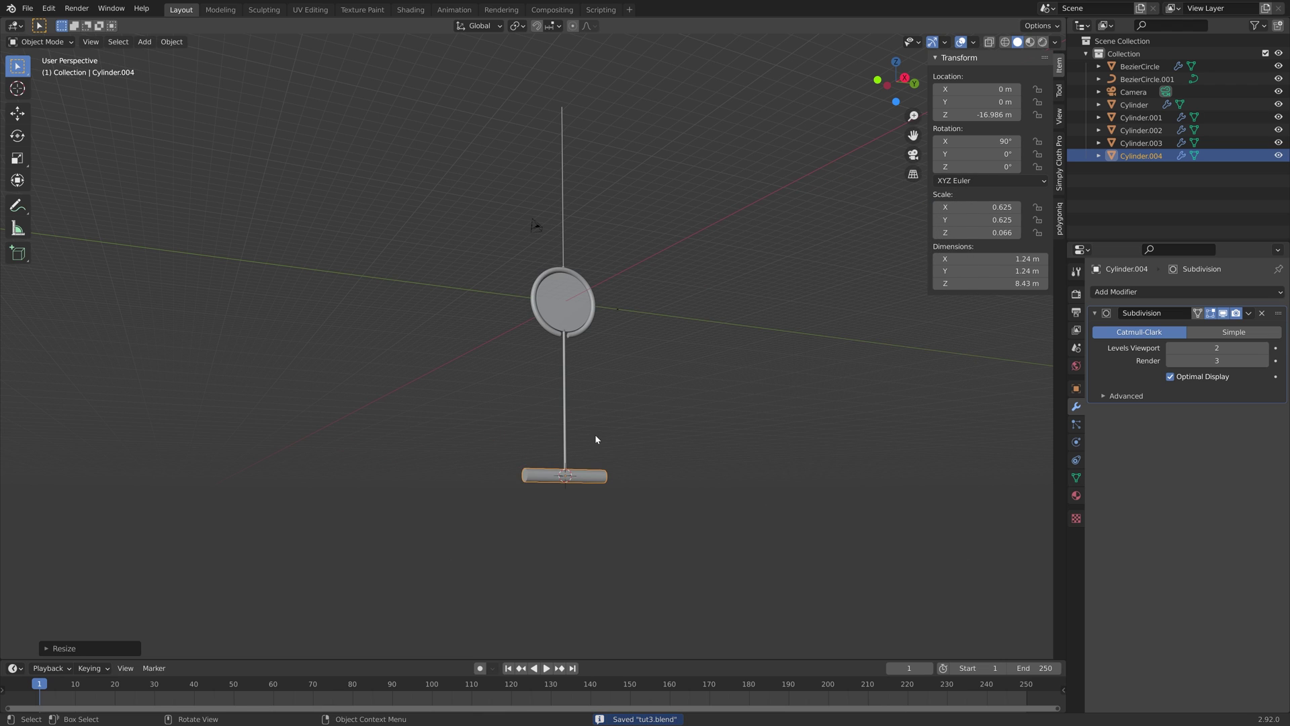
Step: Thicken the disc inside the ring to about 0.579 m along its axis
{"action": "scroll", "coordinate": [591, 434], "scroll_direction": "up", "scroll_amount": 10}
{"action": "left_click", "coordinate": [586, 223]}
{"action": "key", "text": "s"}
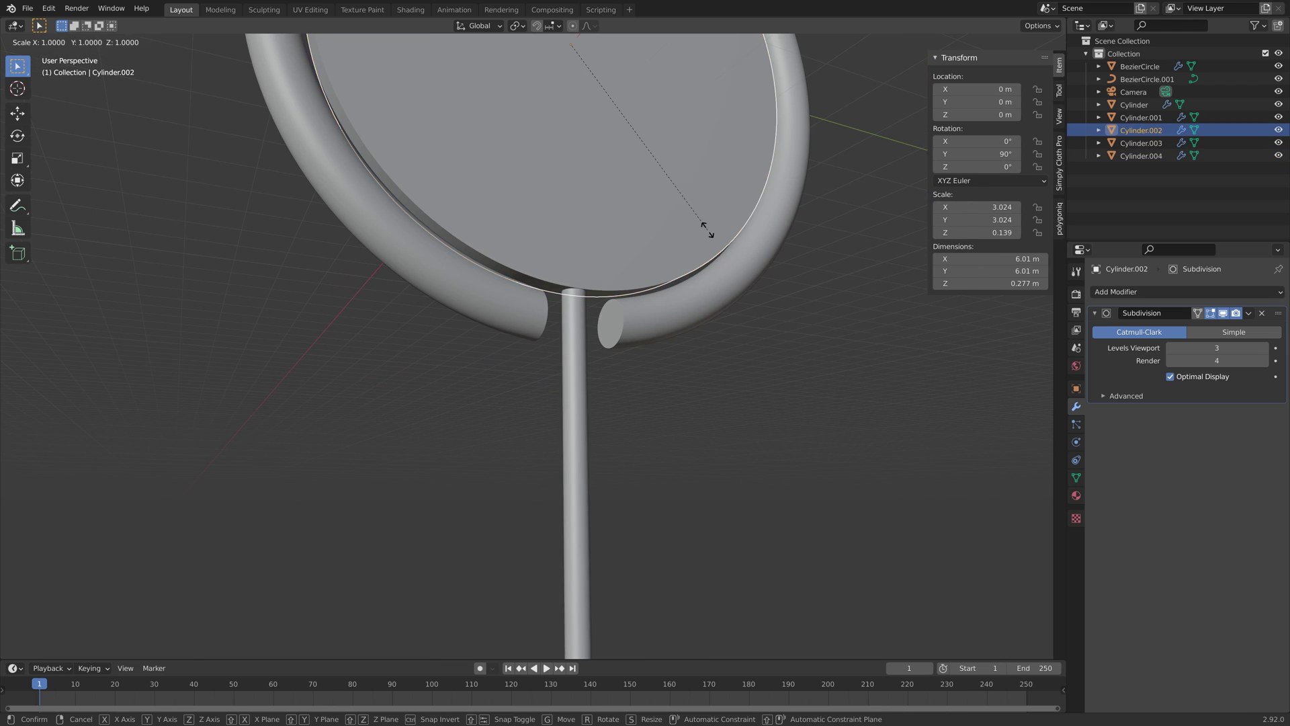
{"action": "key", "text": "Escape"}
Step: Thicken the vertical lower rod in X and Y to a scale of about 0.166
{"action": "left_click", "coordinate": [586, 339]}
{"action": "key", "text": "s"}
{"action": "key", "text": "shift+z"}
{"action": "left_click", "coordinate": [613, 334]}
Step: Parent the disc and the vertical lower rod to the horizontal base rod with Object (Keep Transform)
{"action": "scroll", "coordinate": [613, 336], "scroll_direction": "down", "scroll_amount": 8}
{"action": "middle_click_drag", "start_coordinate": [796, 563], "coordinate": [866, 563]}
{"action": "middle_click_drag", "start_coordinate": [685, 529], "coordinate": [631, 527]}
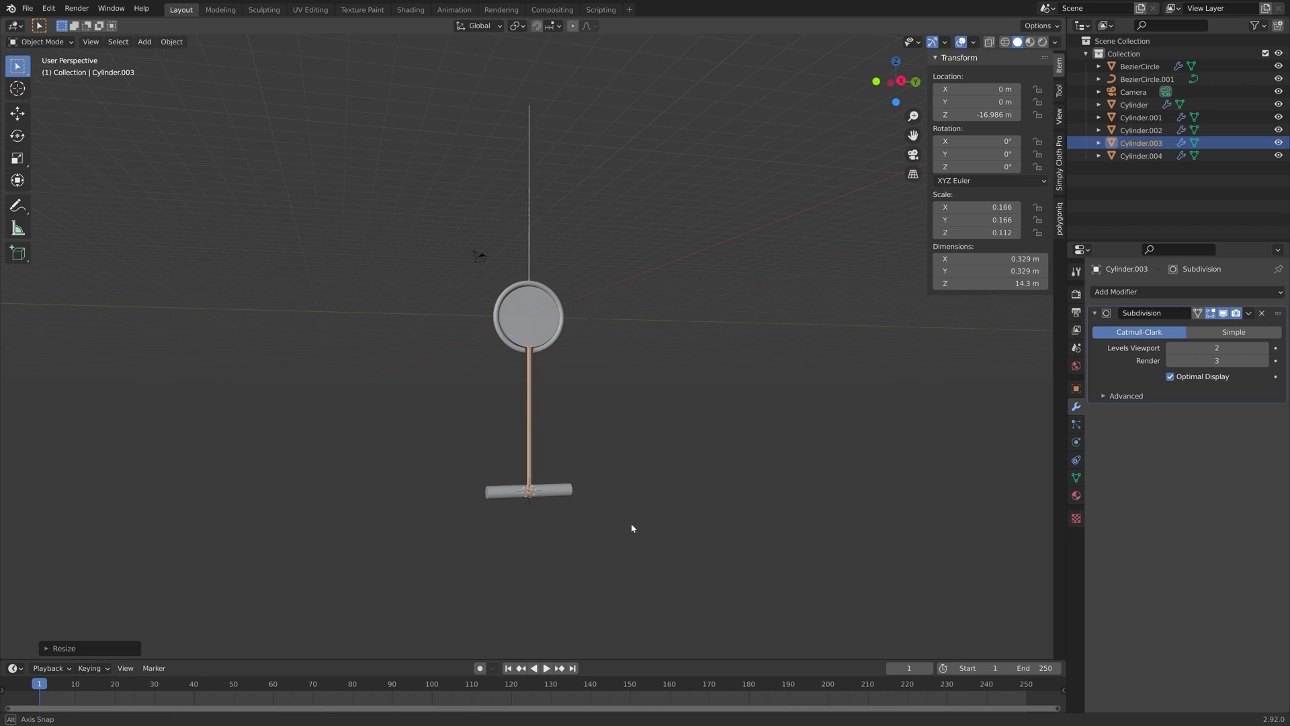
{"action": "scroll", "coordinate": [557, 508], "scroll_direction": "up", "scroll_amount": 3}
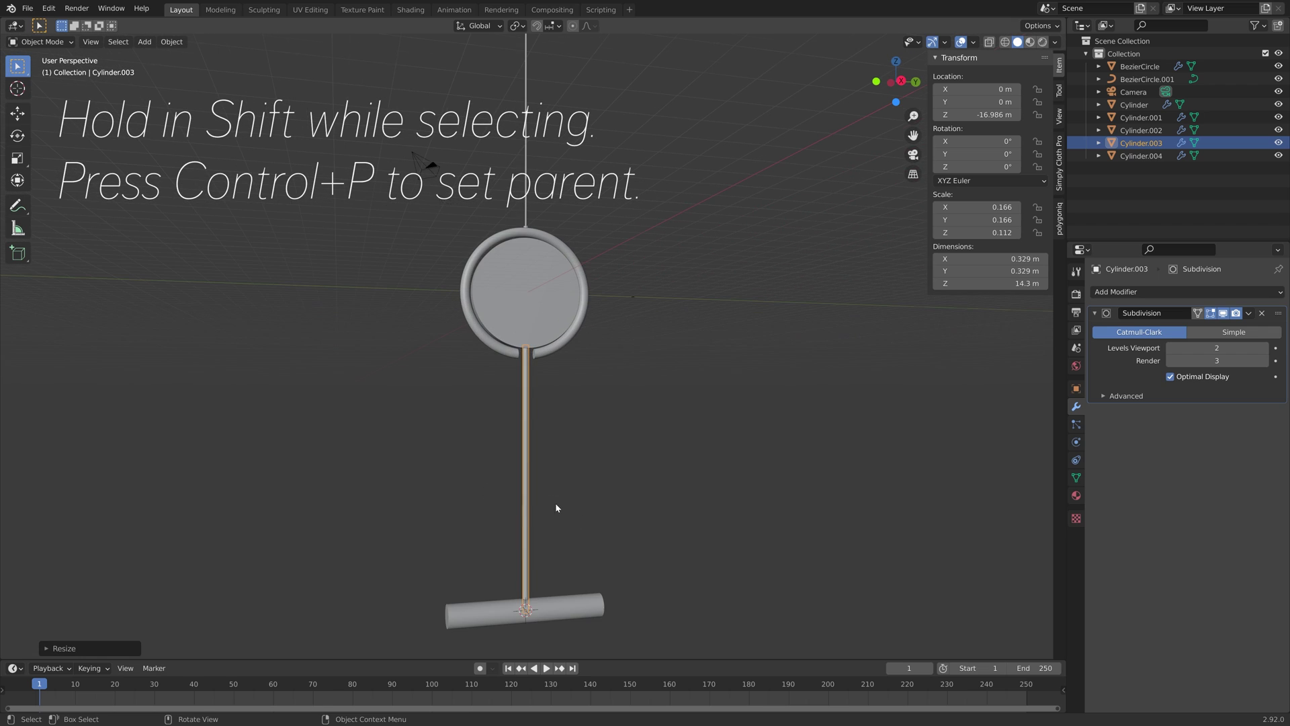
{"action": "left_click", "coordinate": [538, 327]}
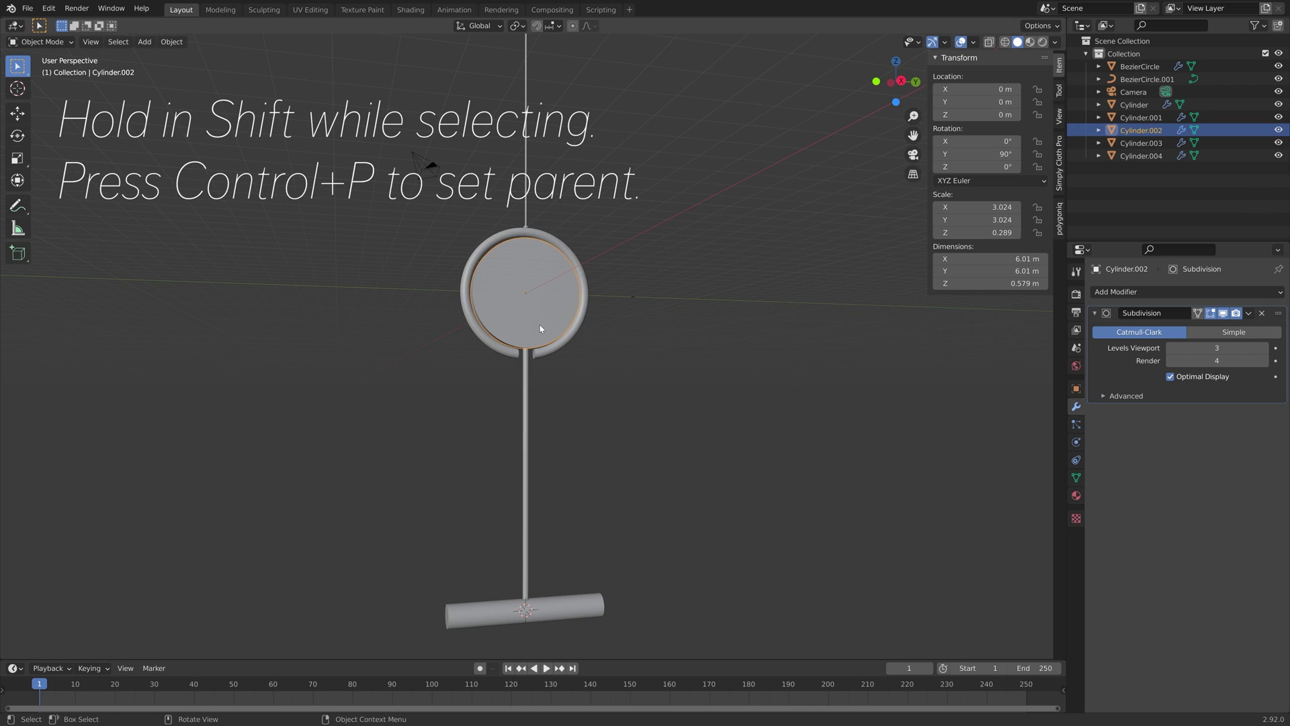
{"action": "left_click", "coordinate": [527, 395], "text": "shift"}
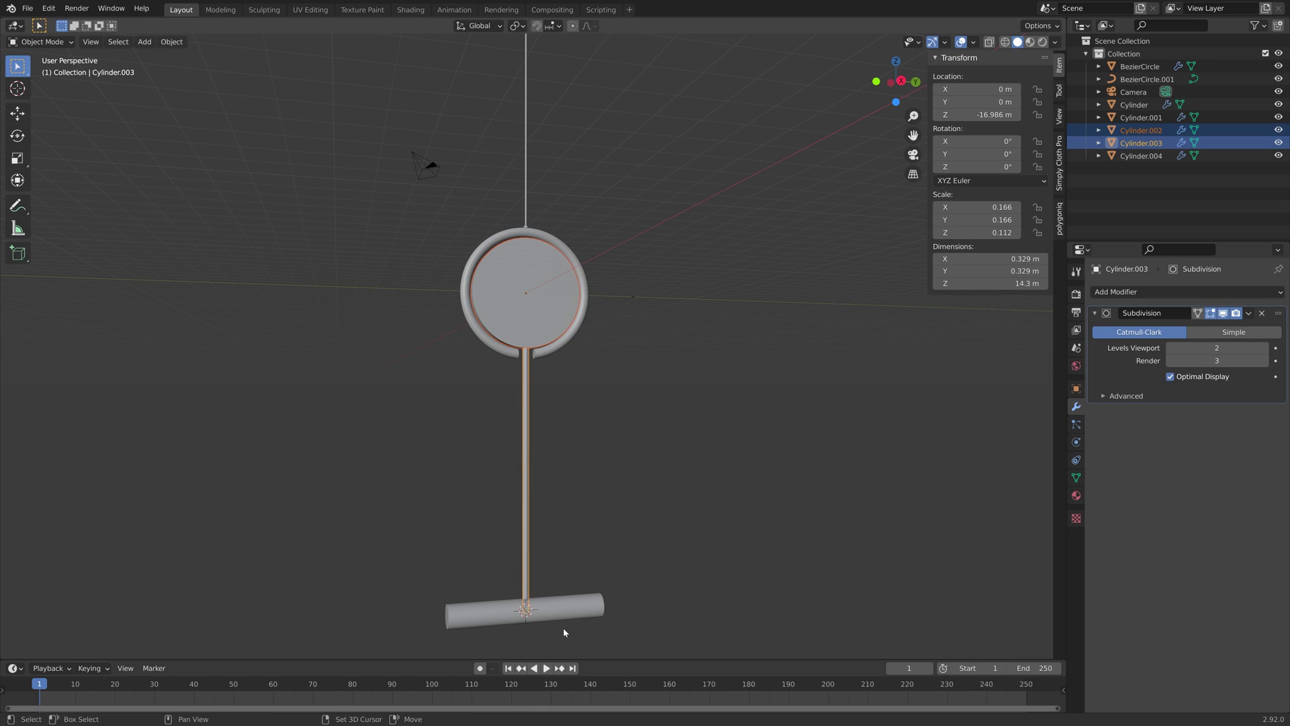
{"action": "left_click", "coordinate": [565, 609], "text": "shift"}
{"action": "key", "text": "ctrl+p"}
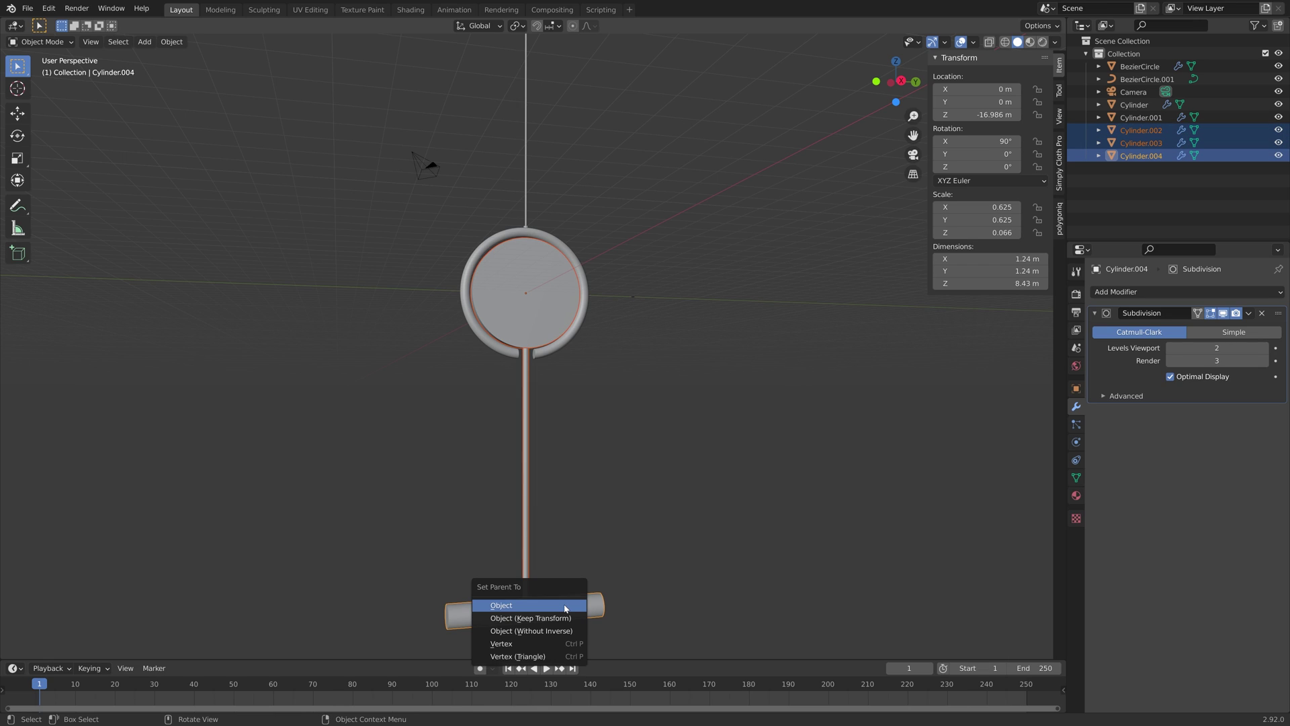
{"action": "left_click", "coordinate": [564, 618]}
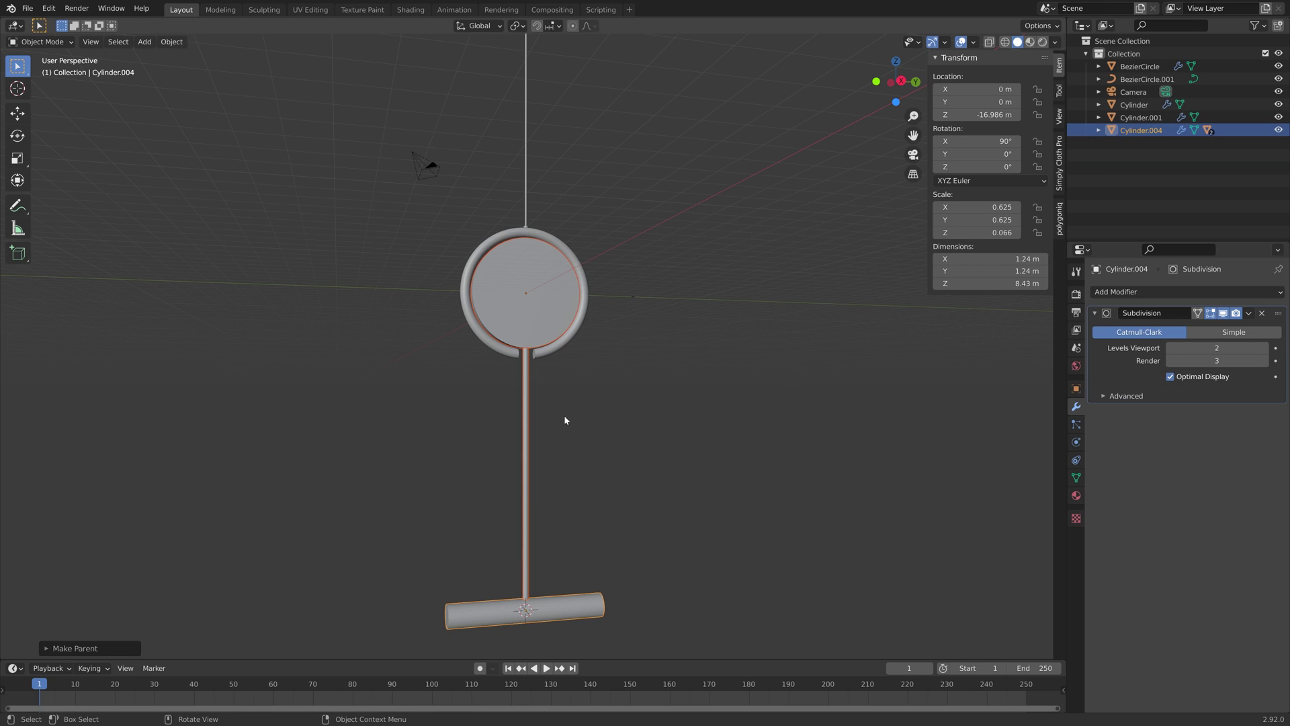
Step: Parent the upper rod and the collar to the ring with Object (Keep Transform)
{"action": "left_click", "coordinate": [536, 236]}
{"action": "key", "text": "KP_Decimal"}
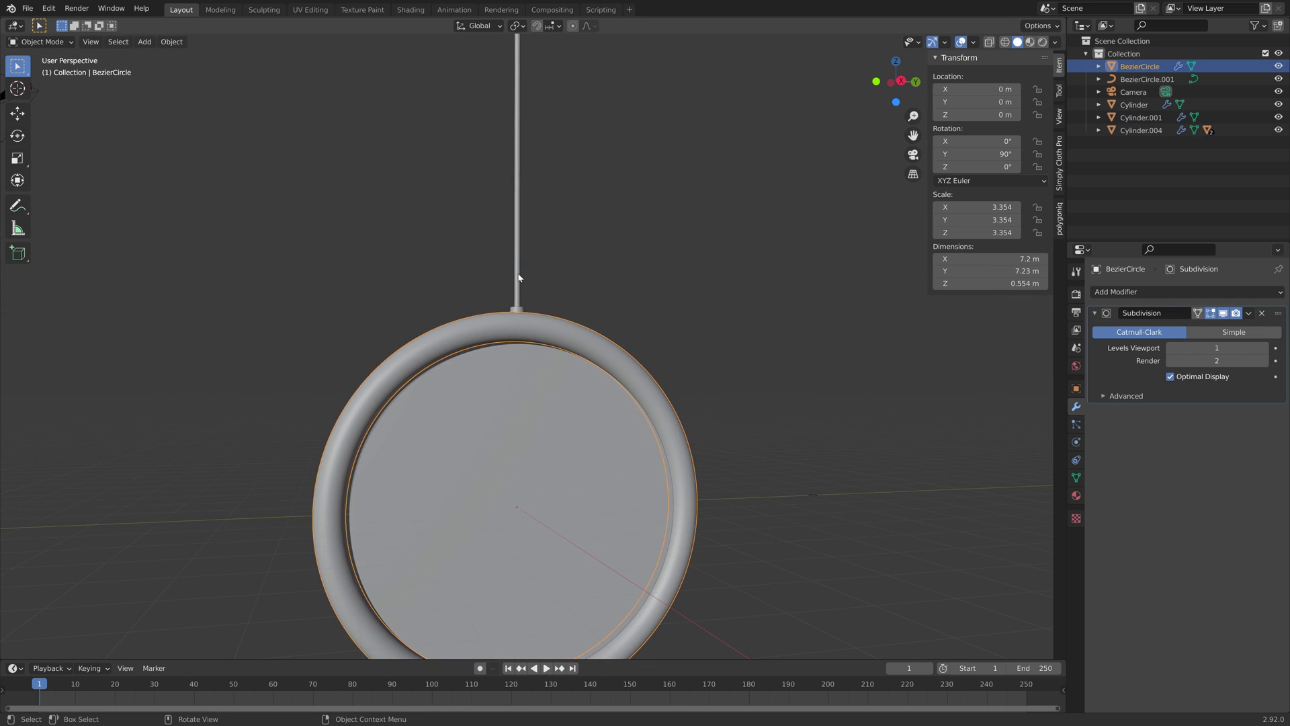
{"action": "left_click", "coordinate": [519, 278]}
{"action": "left_click", "coordinate": [523, 310], "text": "shift"}
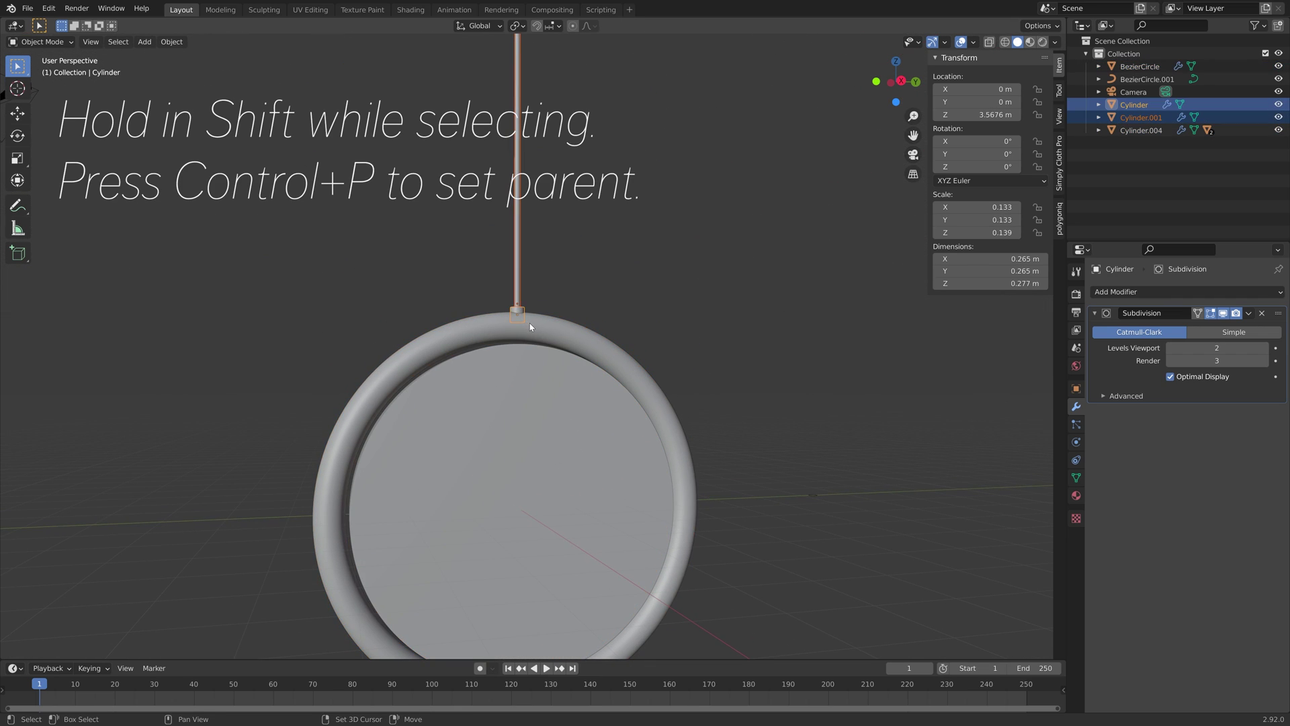
{"action": "left_click", "coordinate": [531, 327], "text": "shift"}
{"action": "key", "text": "ctrl+p"}
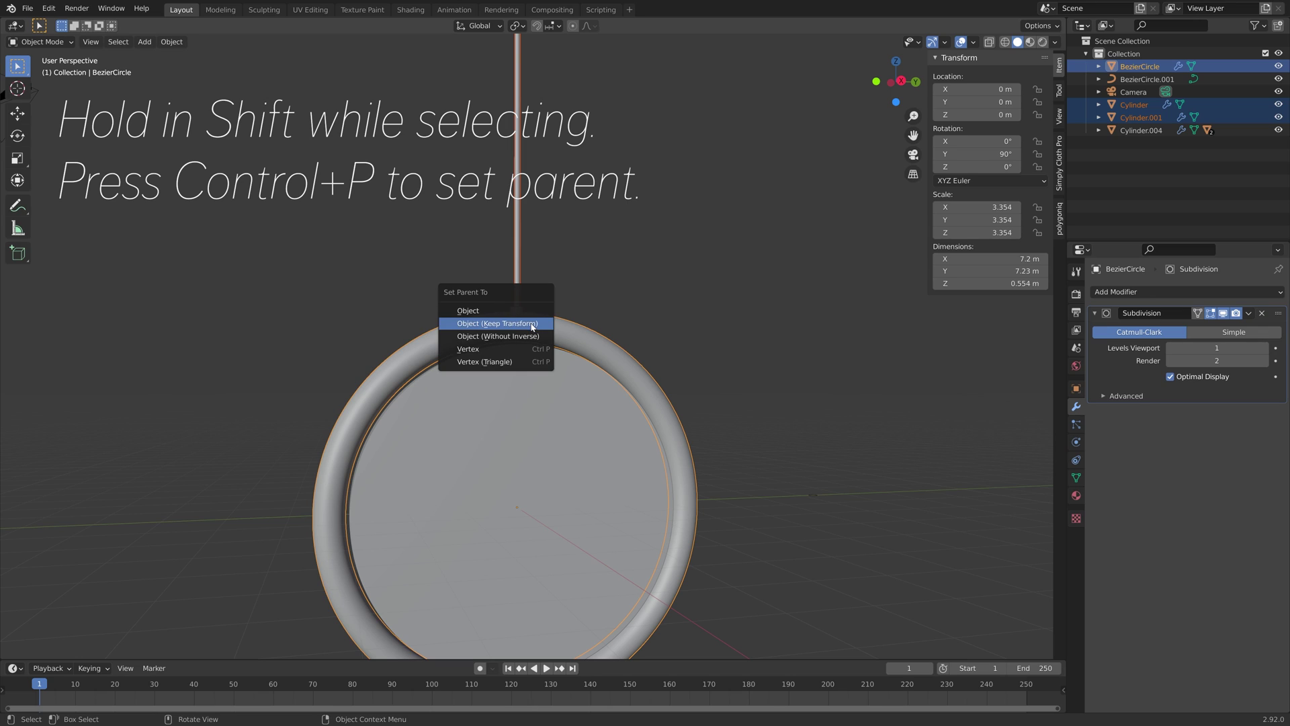
{"action": "left_click", "coordinate": [532, 327]}
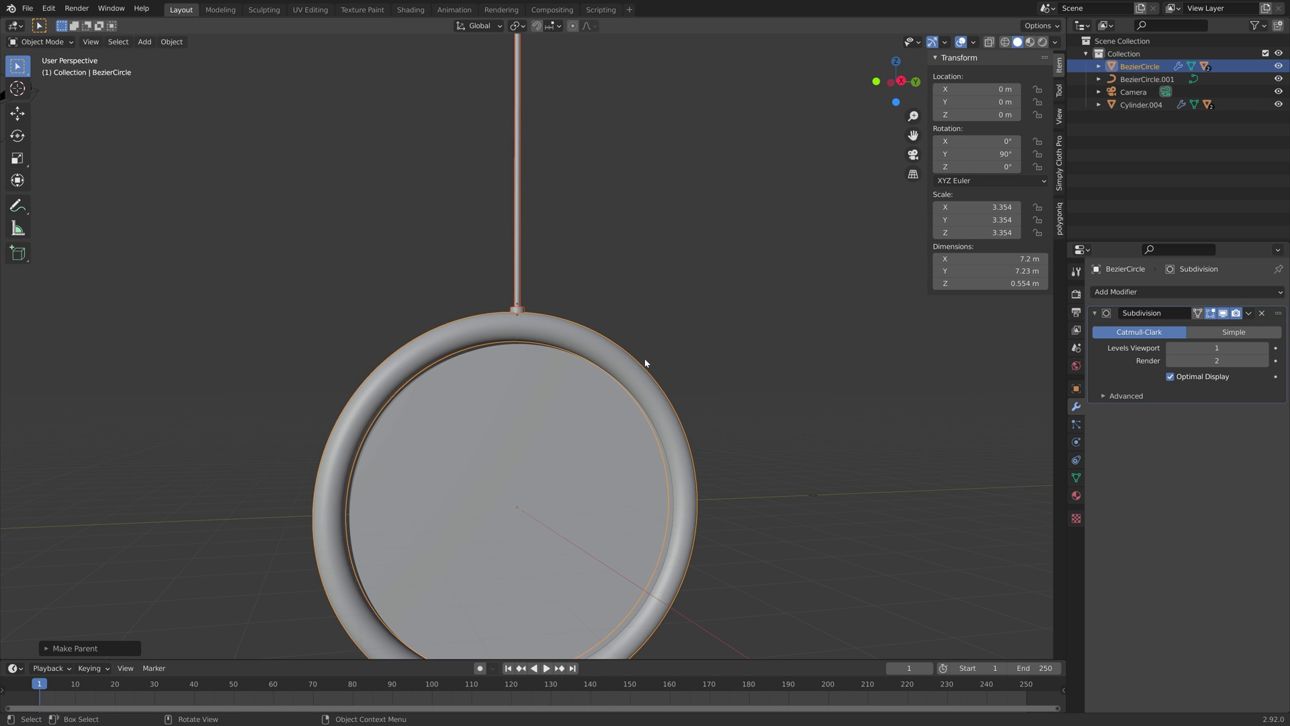
Step: Select only the ring and insert a rotation keyframe for it at frame 1
{"action": "left_click", "coordinate": [634, 376]}
{"action": "scroll", "coordinate": [637, 347], "scroll_direction": "down", "scroll_amount": 5}
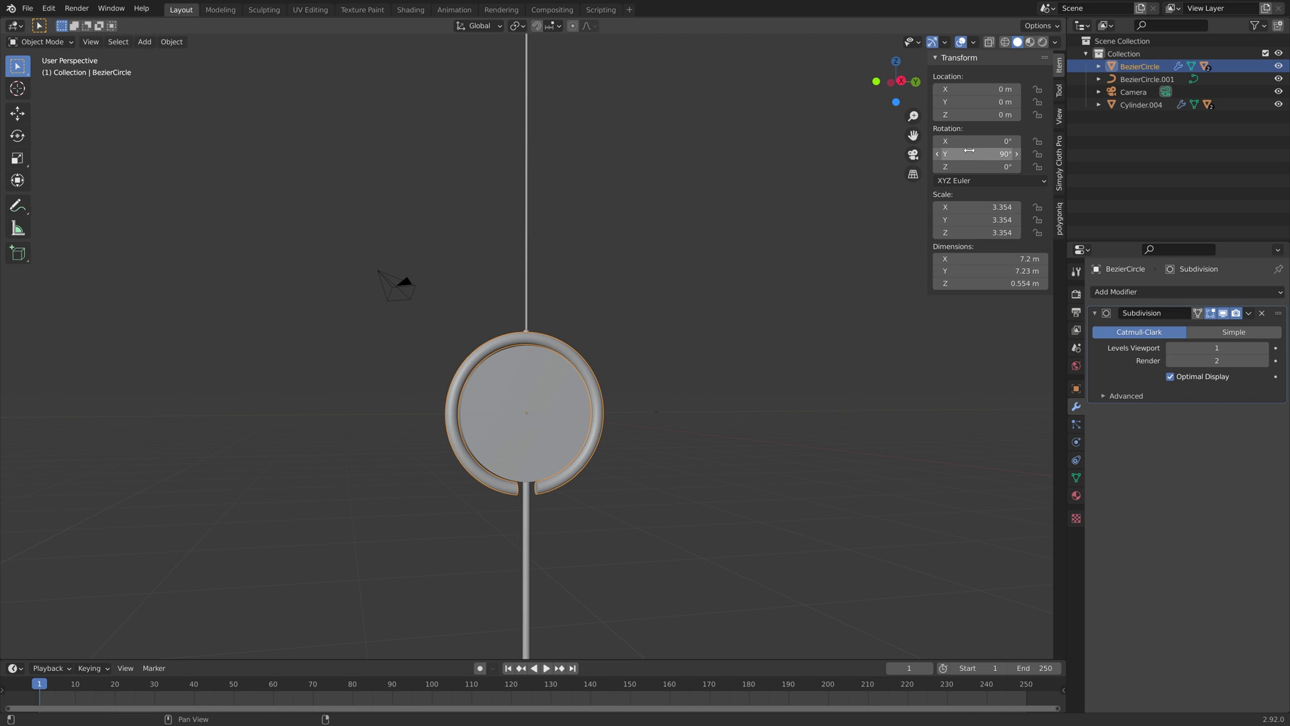
{"action": "key", "text": "i"}
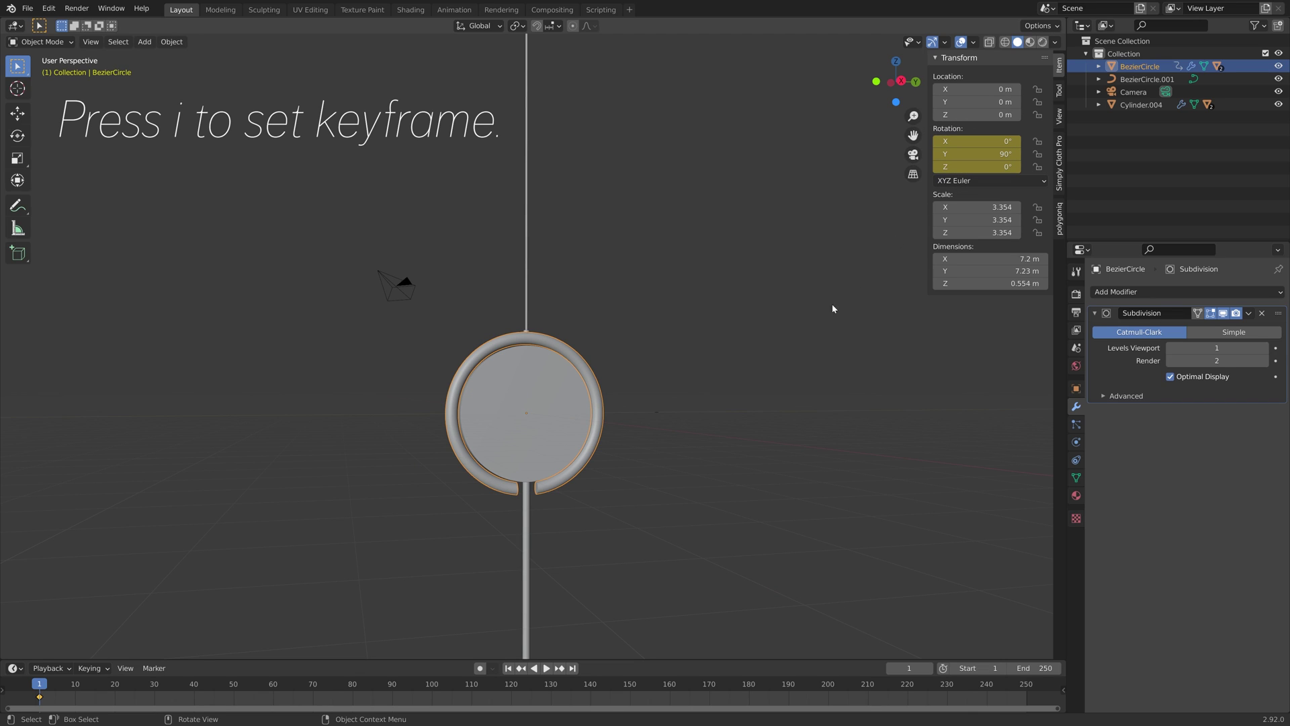
Step: At frame 250, set the ring's Z rotation to 1440° and insert a rotation keyframe
{"action": "left_click", "coordinate": [576, 668]}
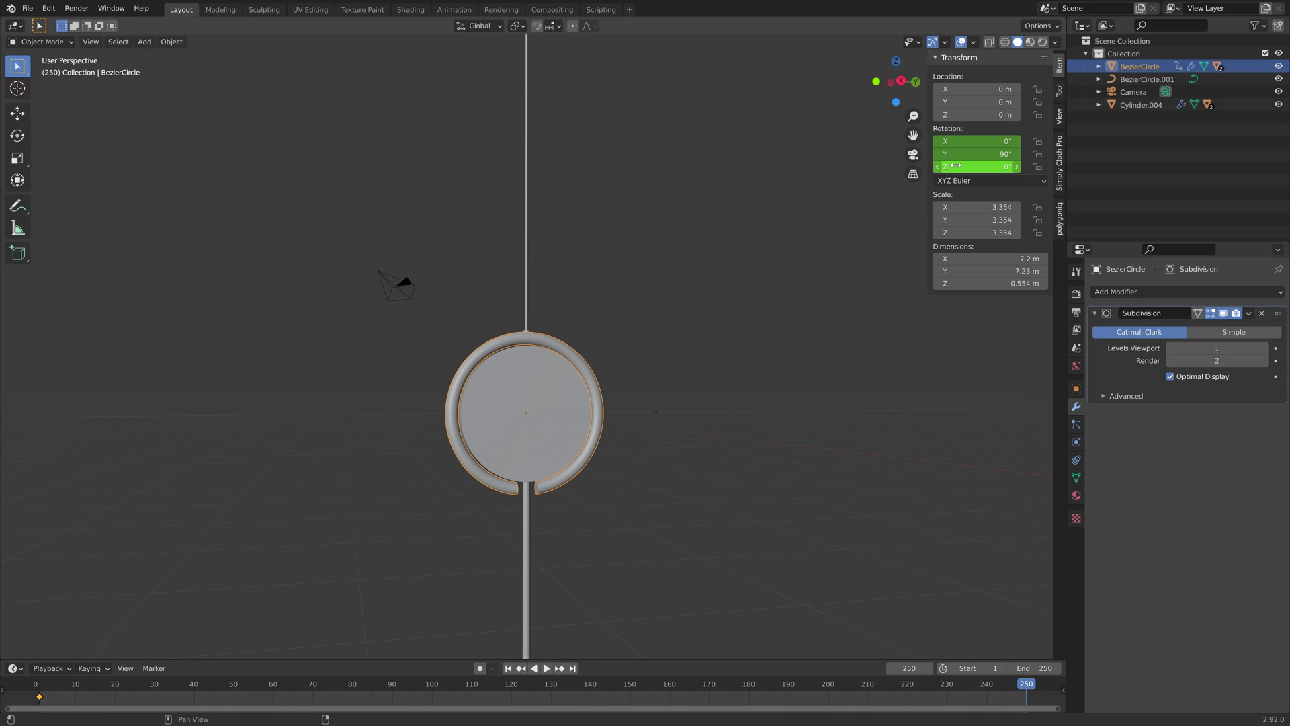
{"action": "mouse_move", "coordinate": [978, 167]}
{"action": "left_mouse_down"}
{"action": "mouse_move", "coordinate": [1028, 167]}
{"action": "mouse_move", "coordinate": [969, 162]}
{"action": "left_mouse_up"}
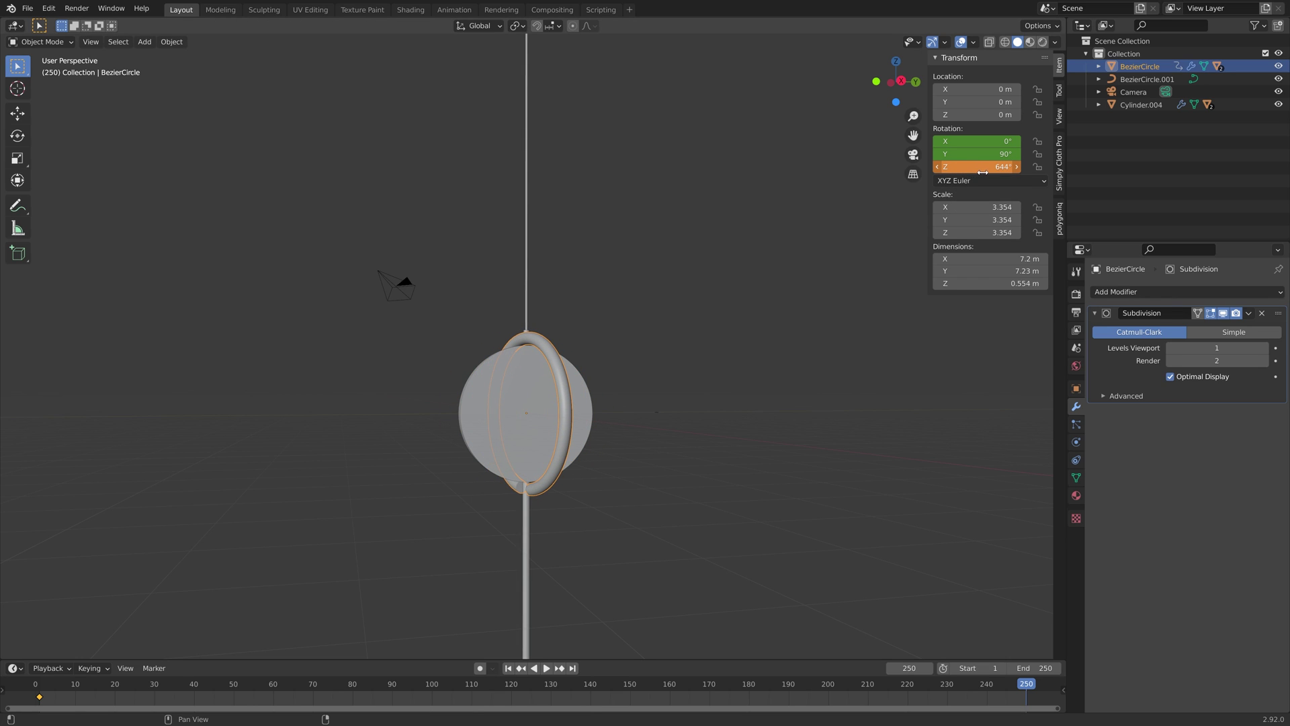
{"action": "left_click", "coordinate": [990, 167]}
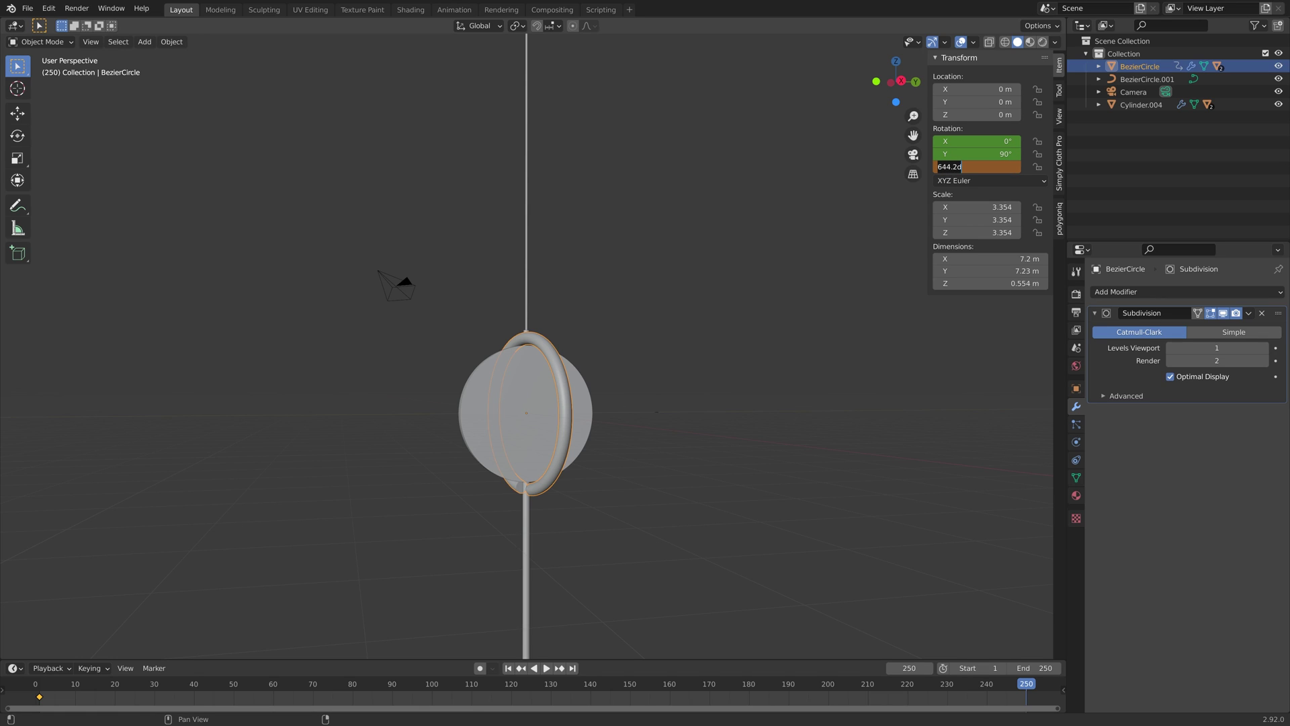
{"action": "type", "text": "1440"}
{"action": "key", "text": "Return"}
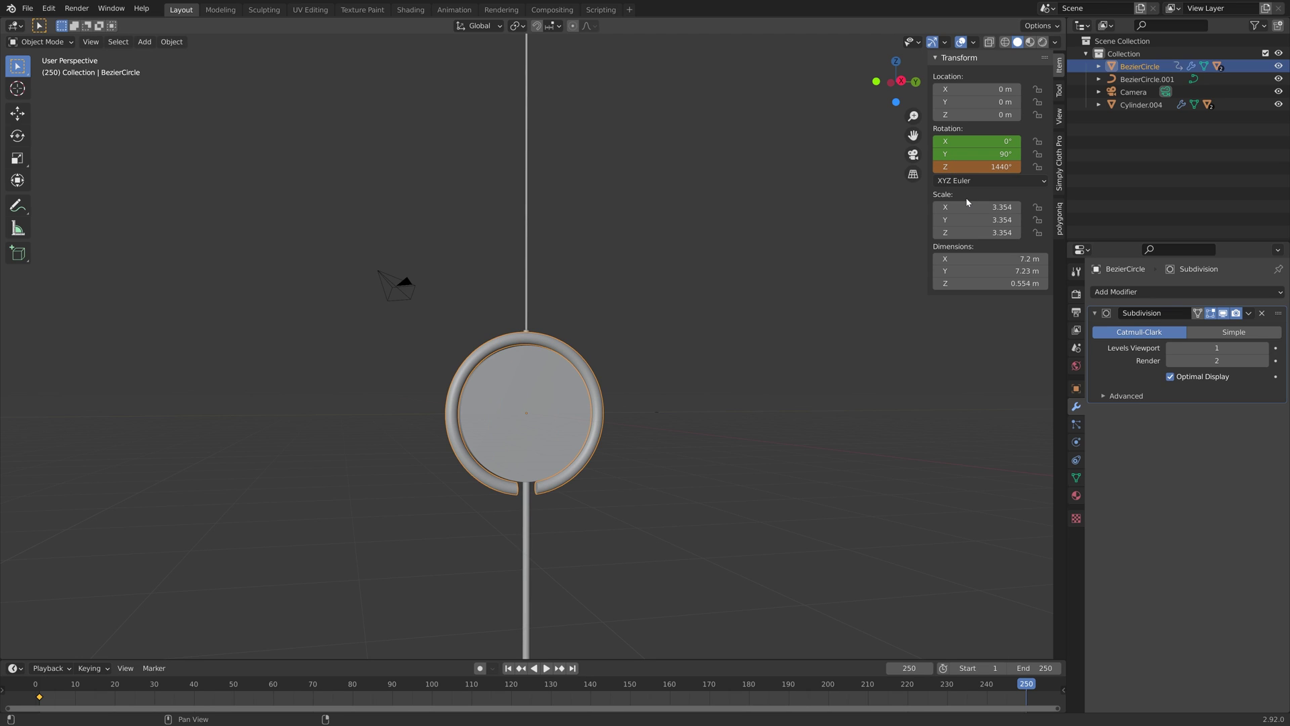
{"action": "key", "text": "i"}
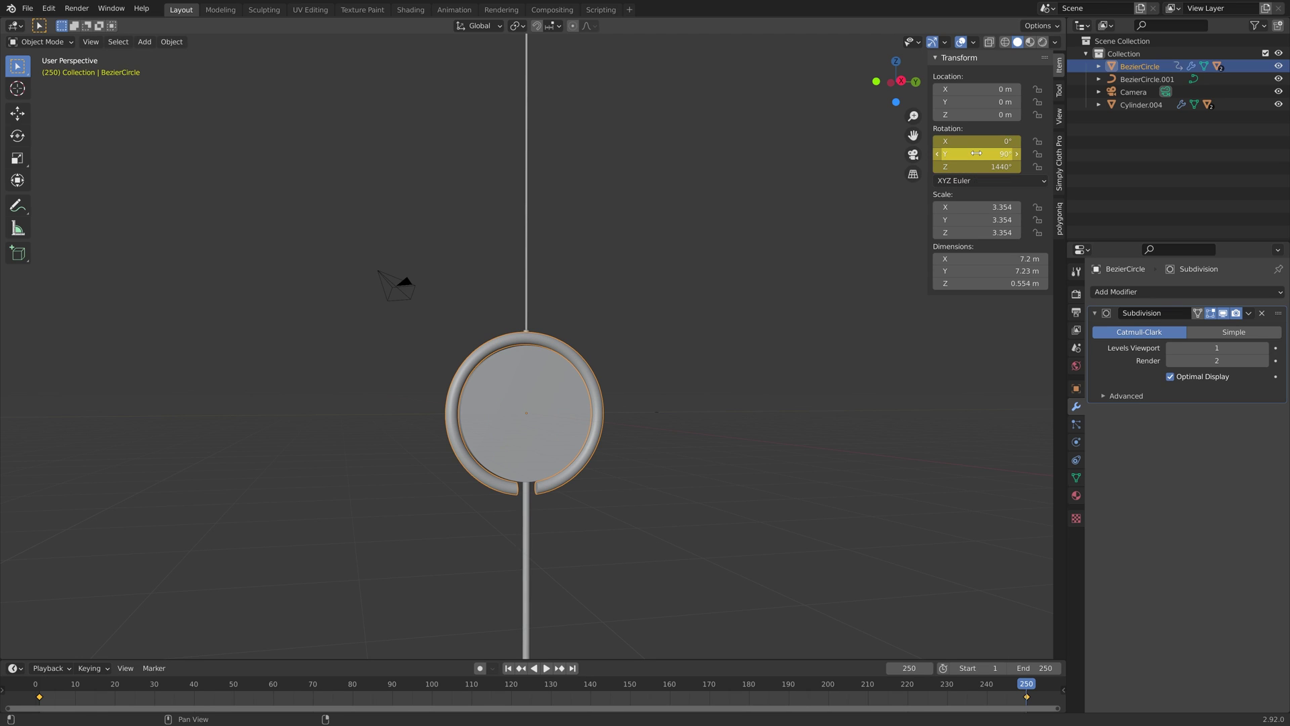
Step: Set the ring's rotation keyframes to linear interpolation and play the animation to check the spin
{"action": "key", "text": "t"}
{"action": "left_click", "coordinate": [560, 655]}
{"action": "key", "text": "space"}
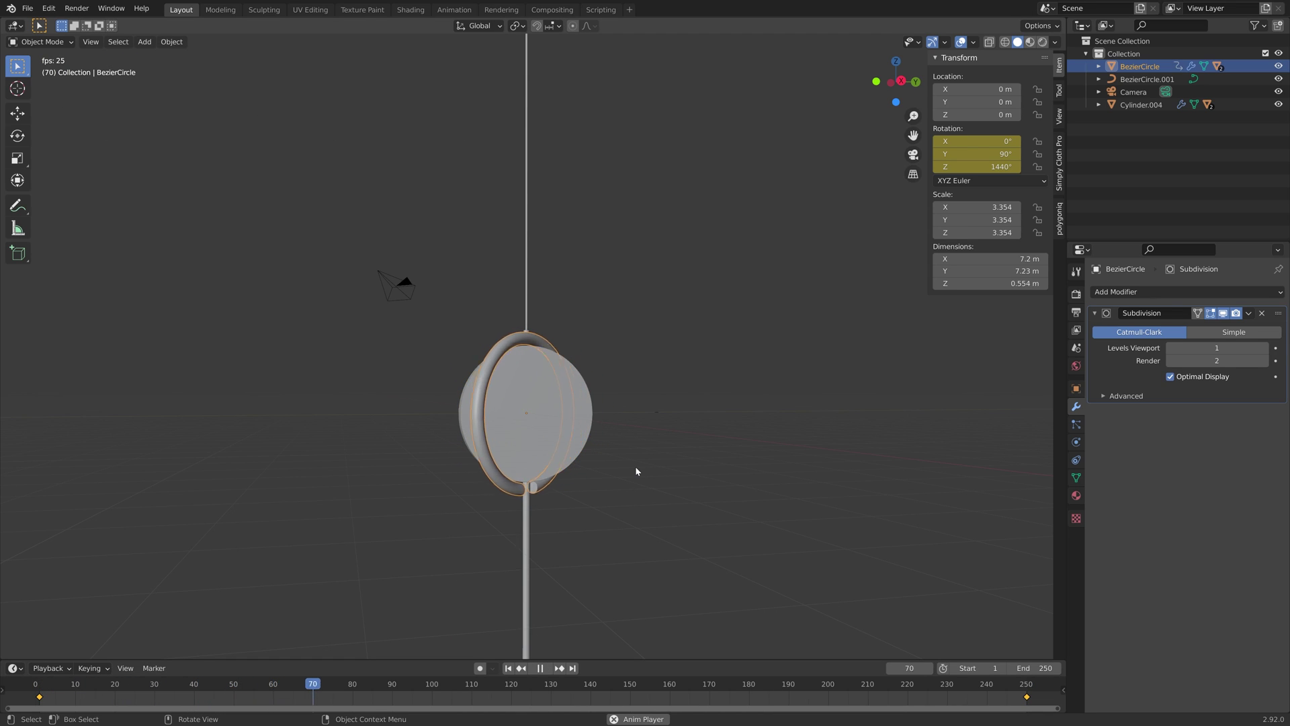
{"action": "scroll", "coordinate": [635, 466], "scroll_direction": "down", "scroll_amount": 5}
{"action": "middle_click_drag", "start_coordinate": [563, 450], "coordinate": [606, 425]}
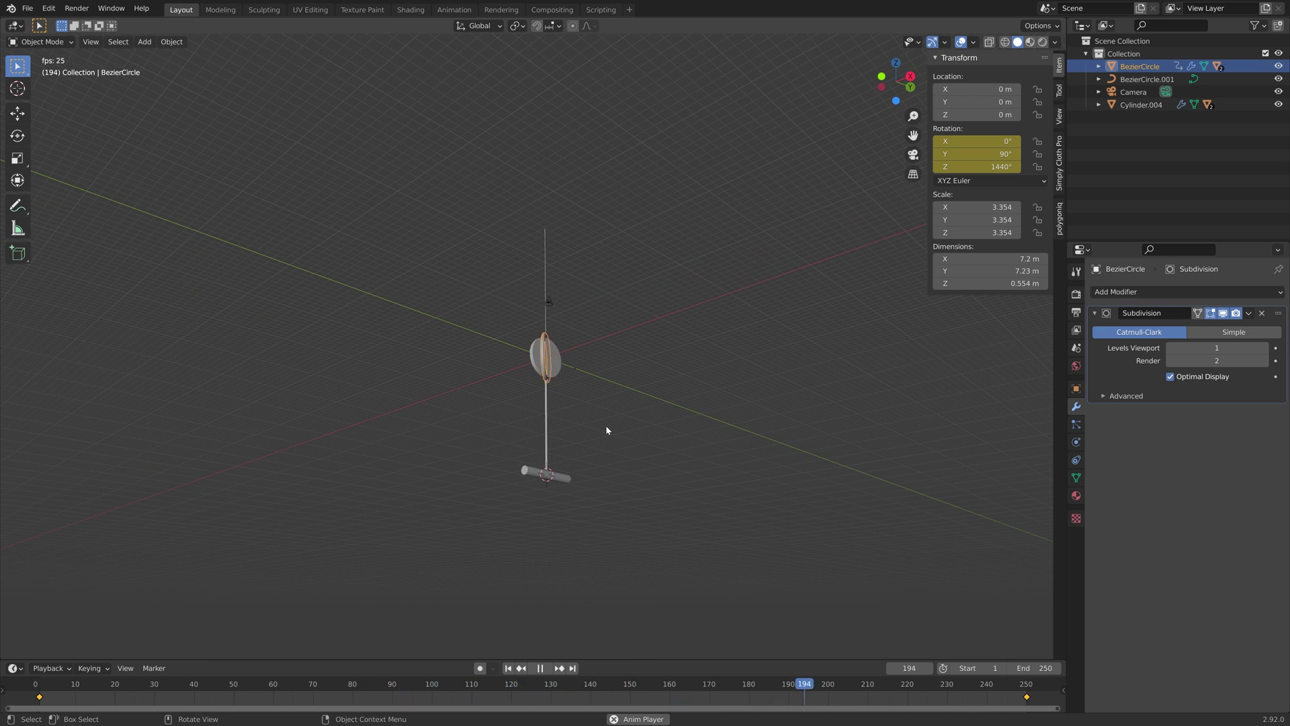
{"action": "key", "text": "space"}
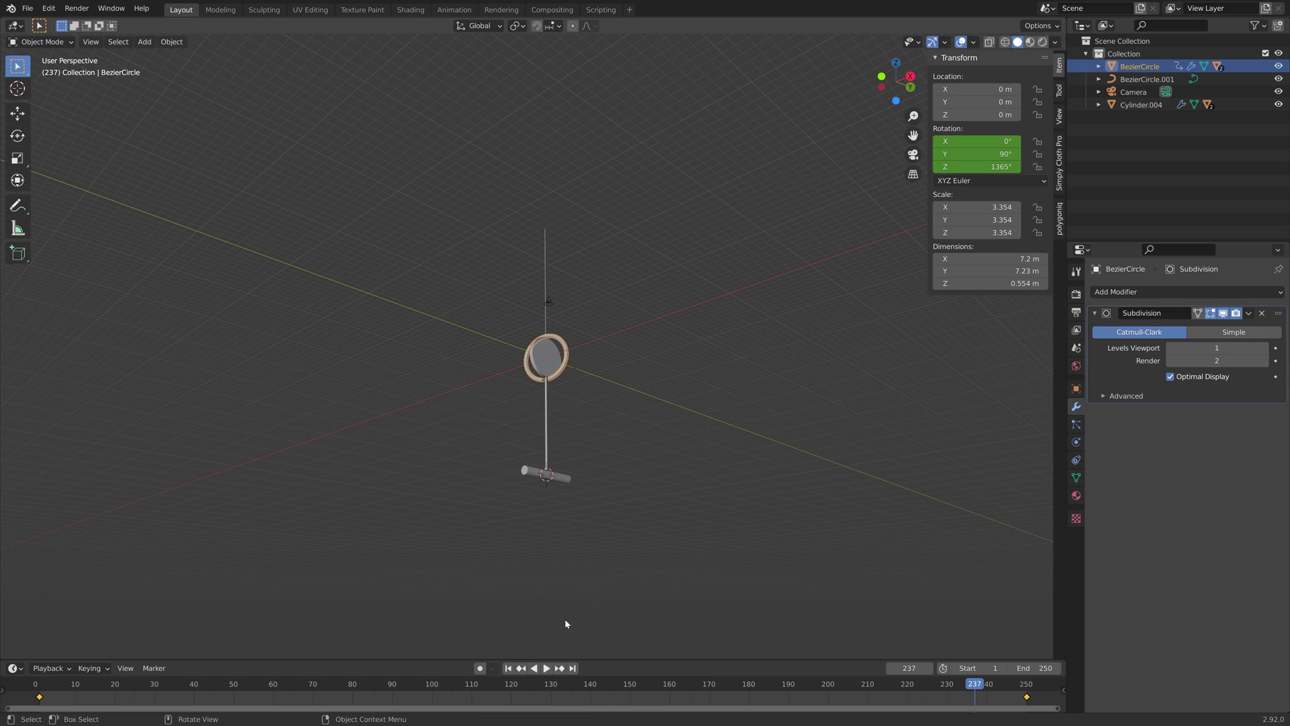
Step: At frame 250, delete the ring's rotation keyframe, set its Z rotation to 720° and insert a new rotation keyframe
{"action": "left_click", "coordinate": [508, 668]}
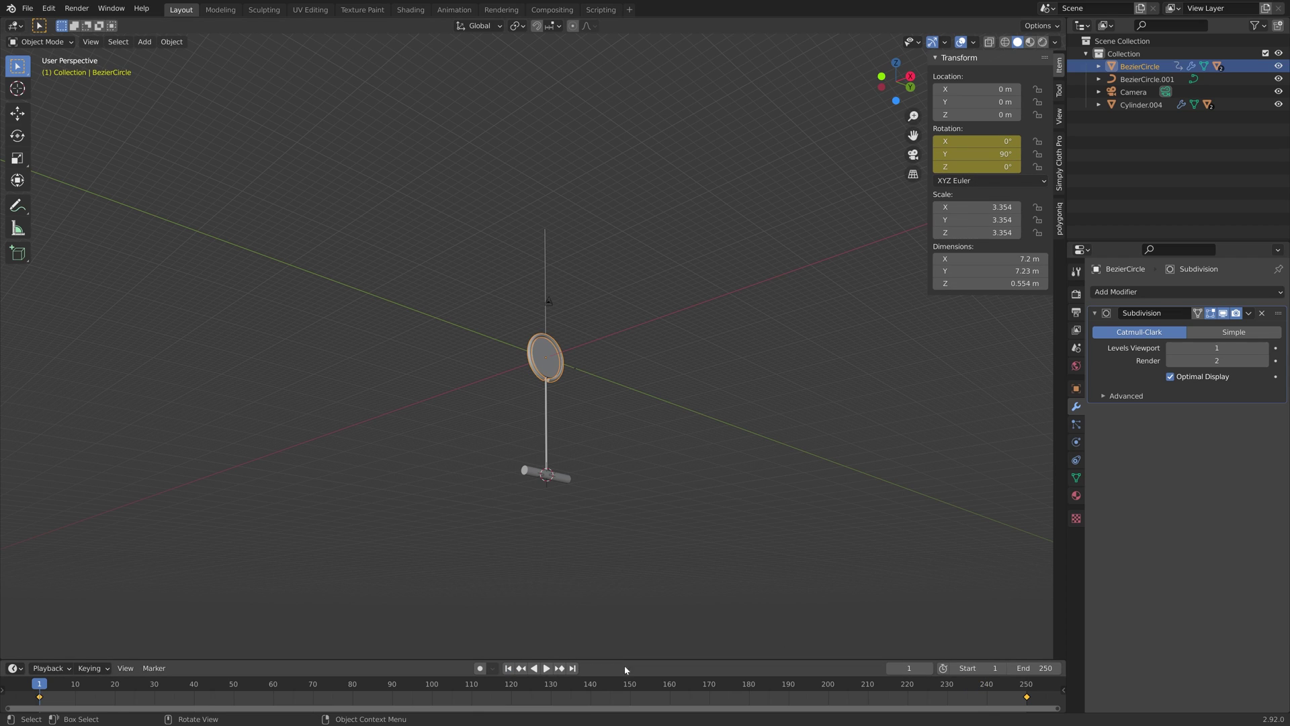
{"action": "left_click", "coordinate": [573, 668]}
{"action": "right_click", "coordinate": [981, 167]}
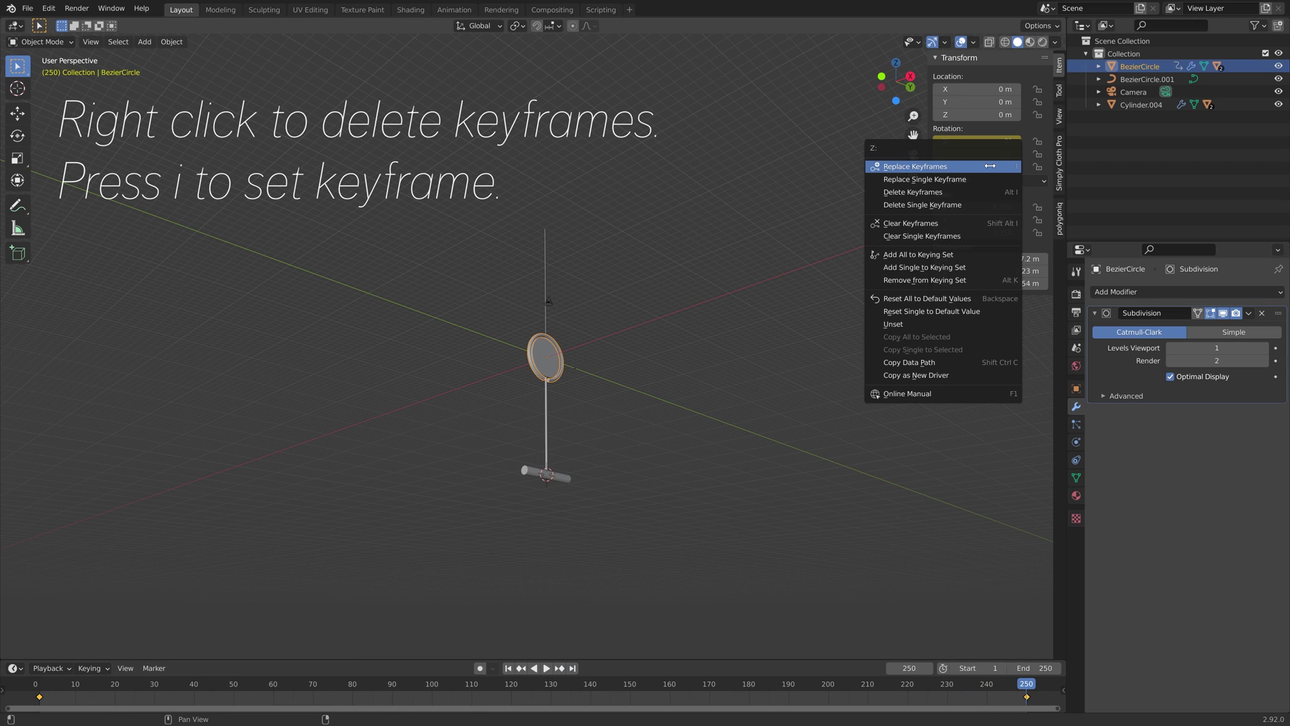
{"action": "left_click", "coordinate": [968, 192]}
{"action": "left_click", "coordinate": [978, 166]}
{"action": "type", "text": "720"}
{"action": "key", "text": "Return"}
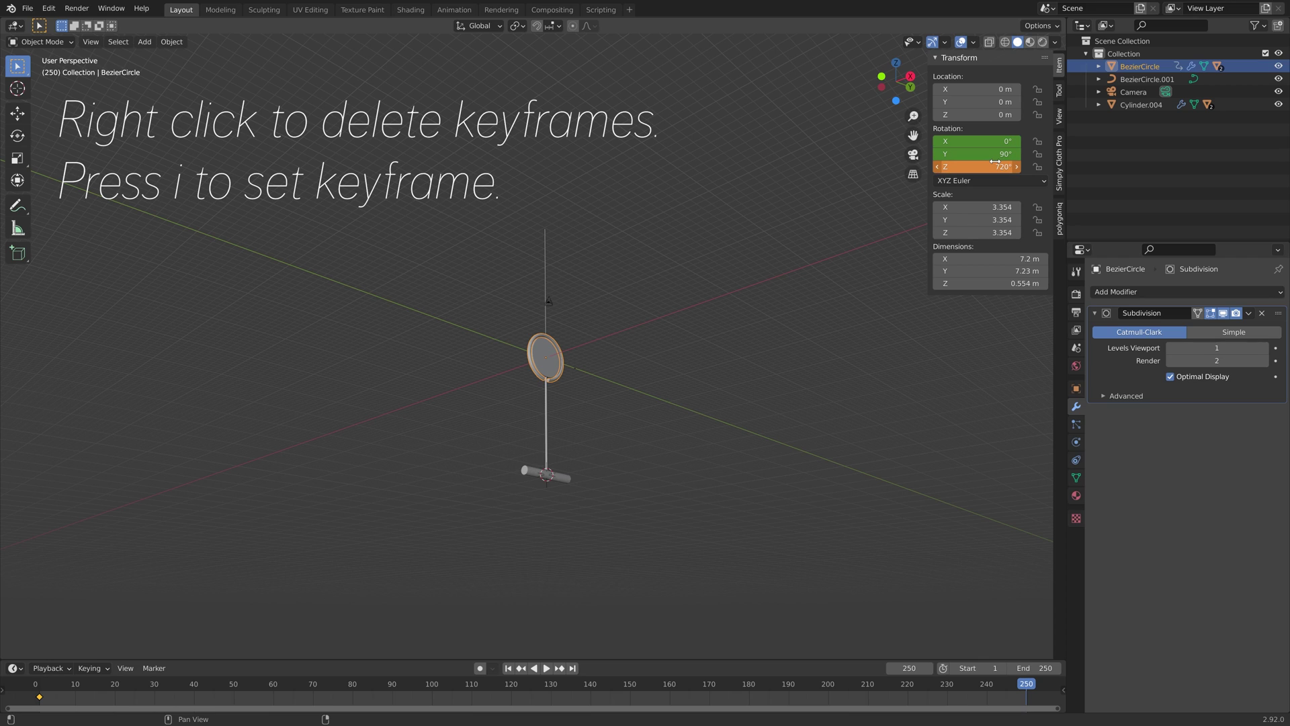
{"action": "key", "text": "i"}
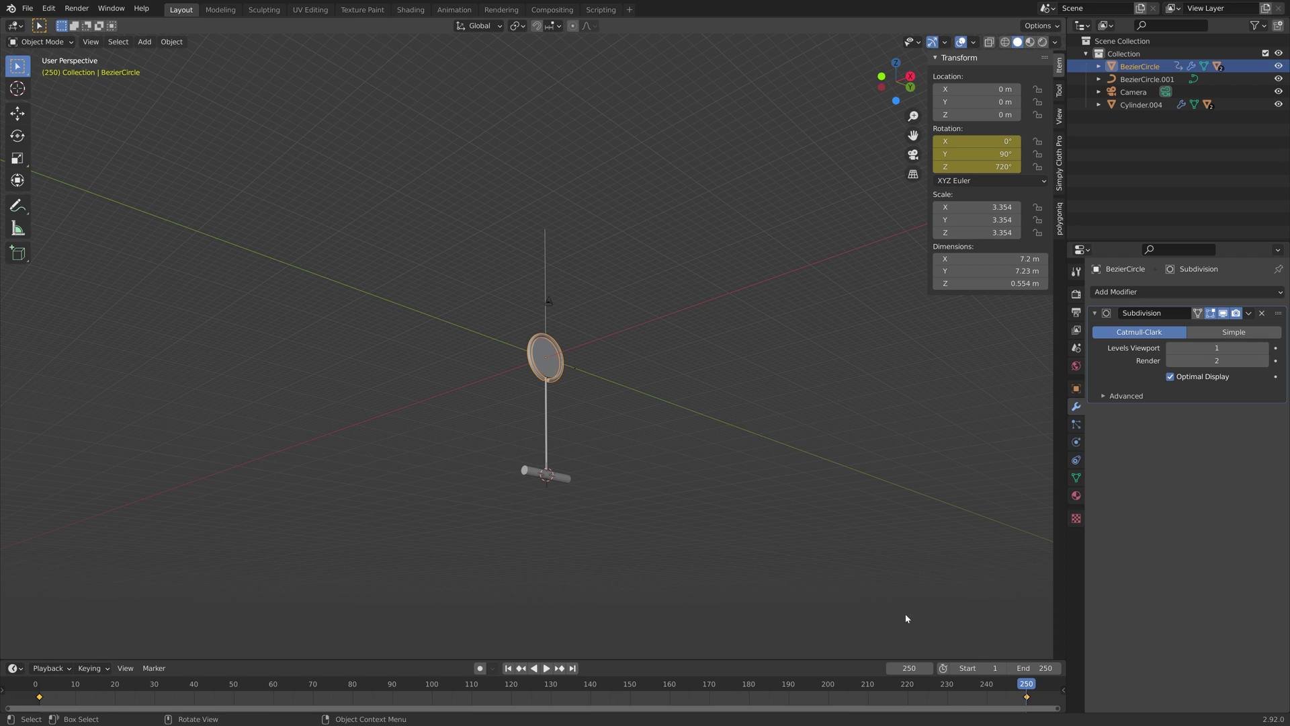
Step: Play the animation to check the ring's slower spin around the disc
{"action": "left_click", "coordinate": [84, 692]}
{"action": "key", "text": "space"}
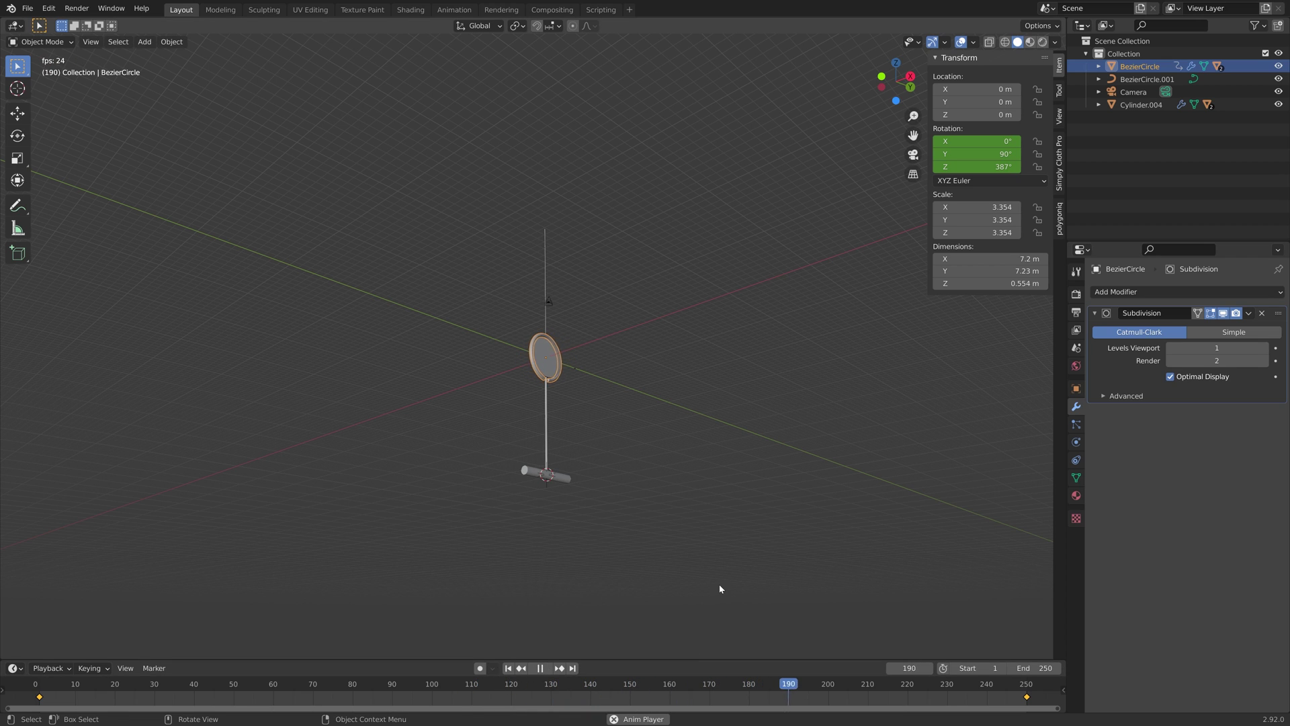
{"action": "key", "text": "space"}
{"action": "scroll", "coordinate": [576, 216], "scroll_direction": "up", "scroll_amount": 3}
{"action": "middle_click_drag", "start_coordinate": [585, 447], "coordinate": [543, 456]}
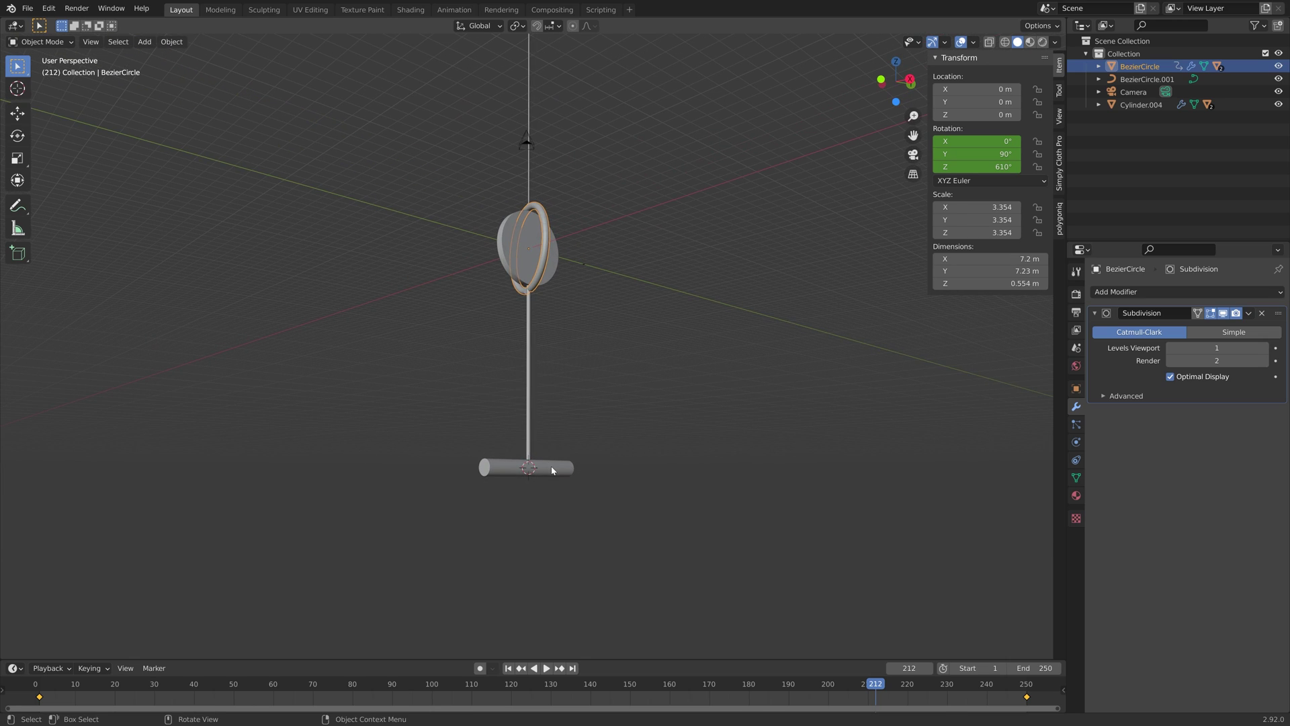
Step: At frame 1, select the horizontal base cylinder and insert a rotation keyframe for it
{"action": "key", "text": "shift+Left"}
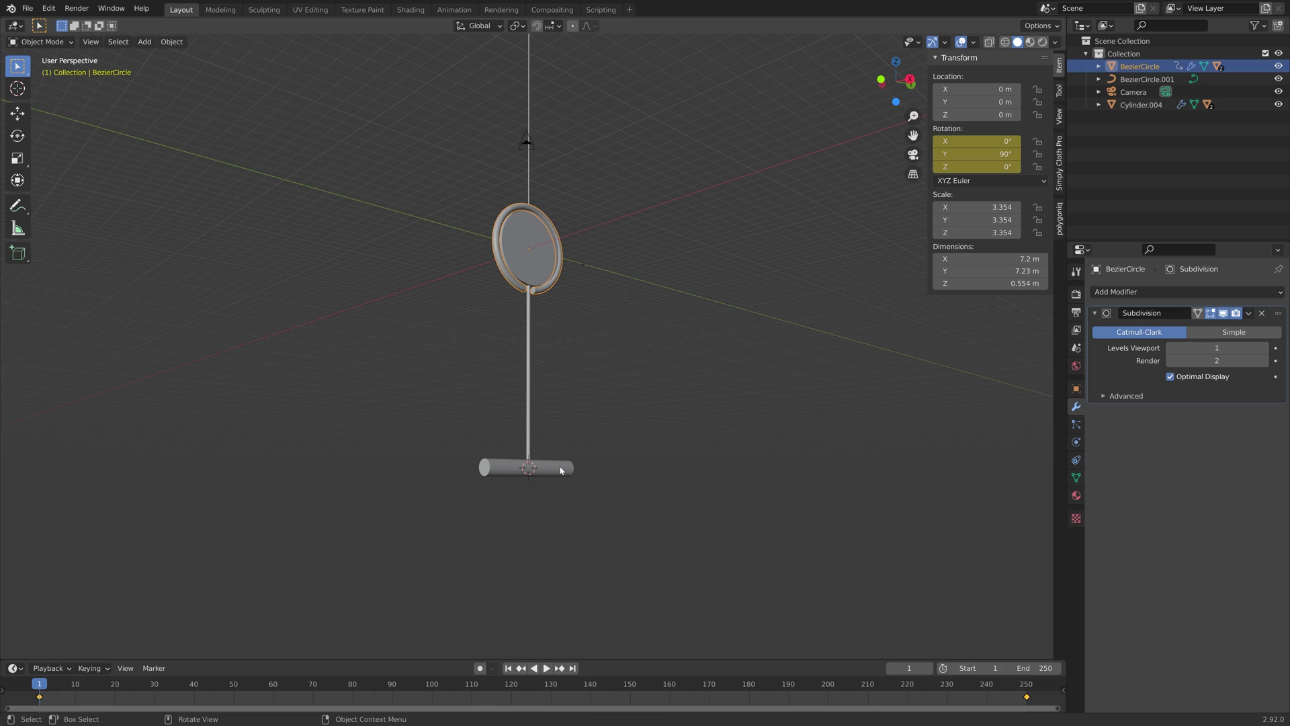
{"action": "left_click", "coordinate": [562, 471]}
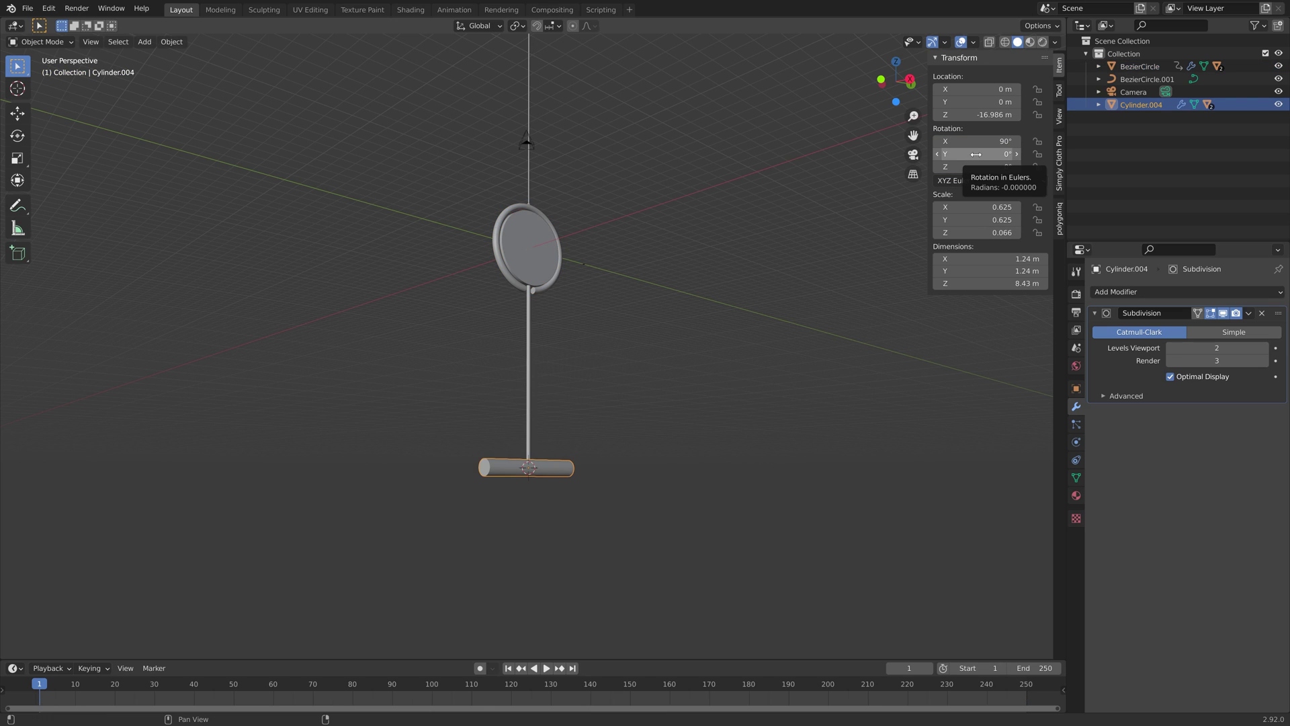
{"action": "key", "text": "i"}
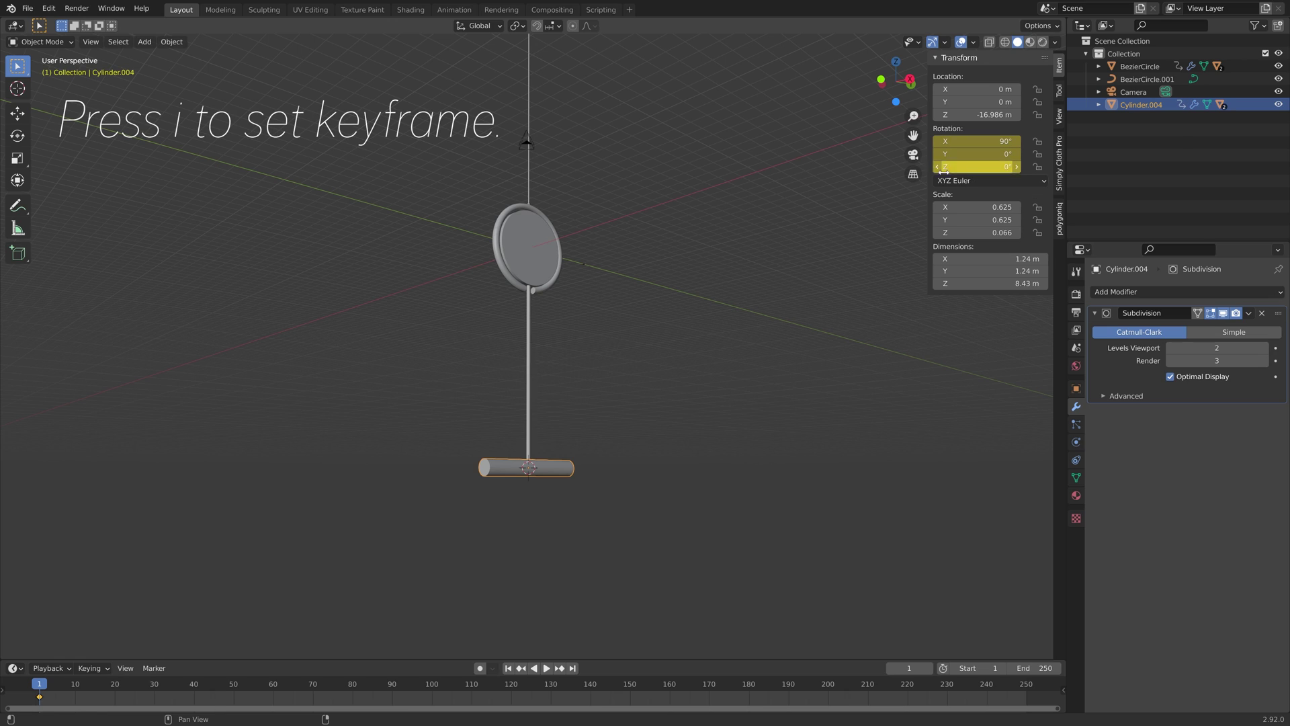
Step: At frame 250, set the base cylinder's Y rotation to 720° and insert a rotation keyframe
{"action": "key", "text": "shift+Right"}
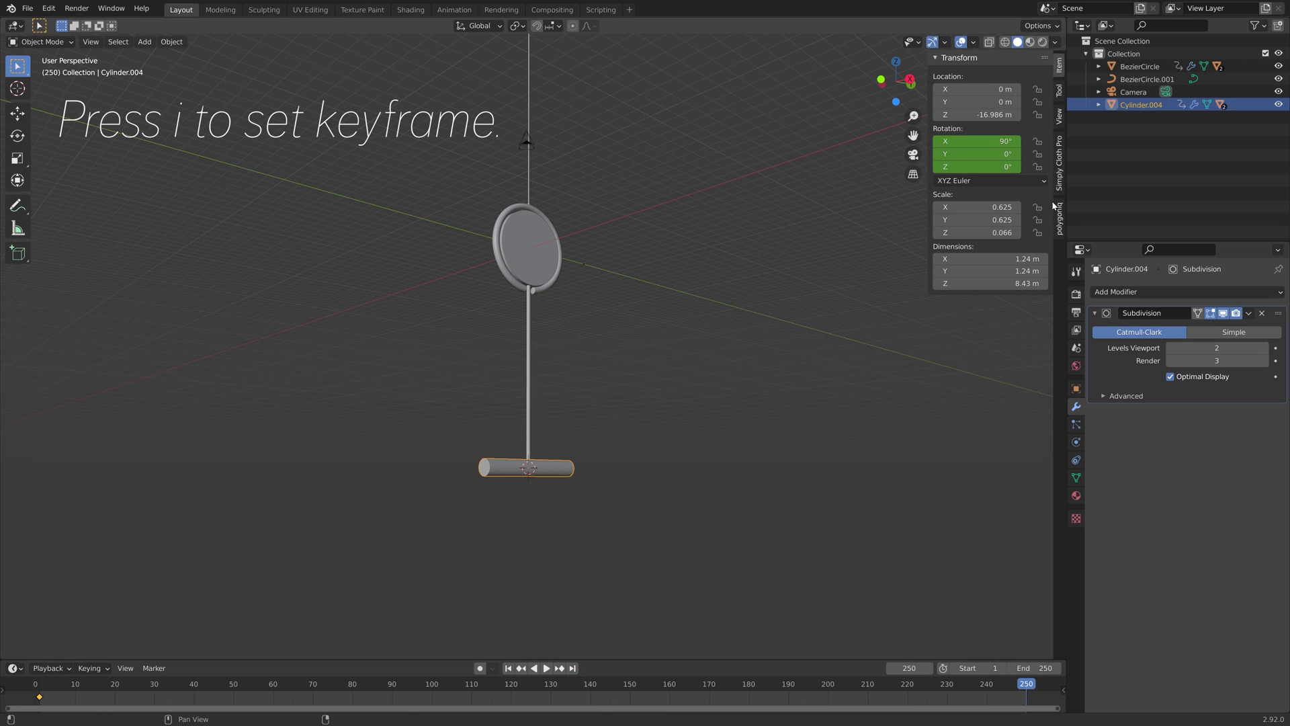
{"action": "left_click_drag", "start_coordinate": [968, 154], "coordinate": [1160, 154]}
{"action": "left_click", "coordinate": [978, 154]}
{"action": "type", "text": "720"}
{"action": "key", "text": "Return"}
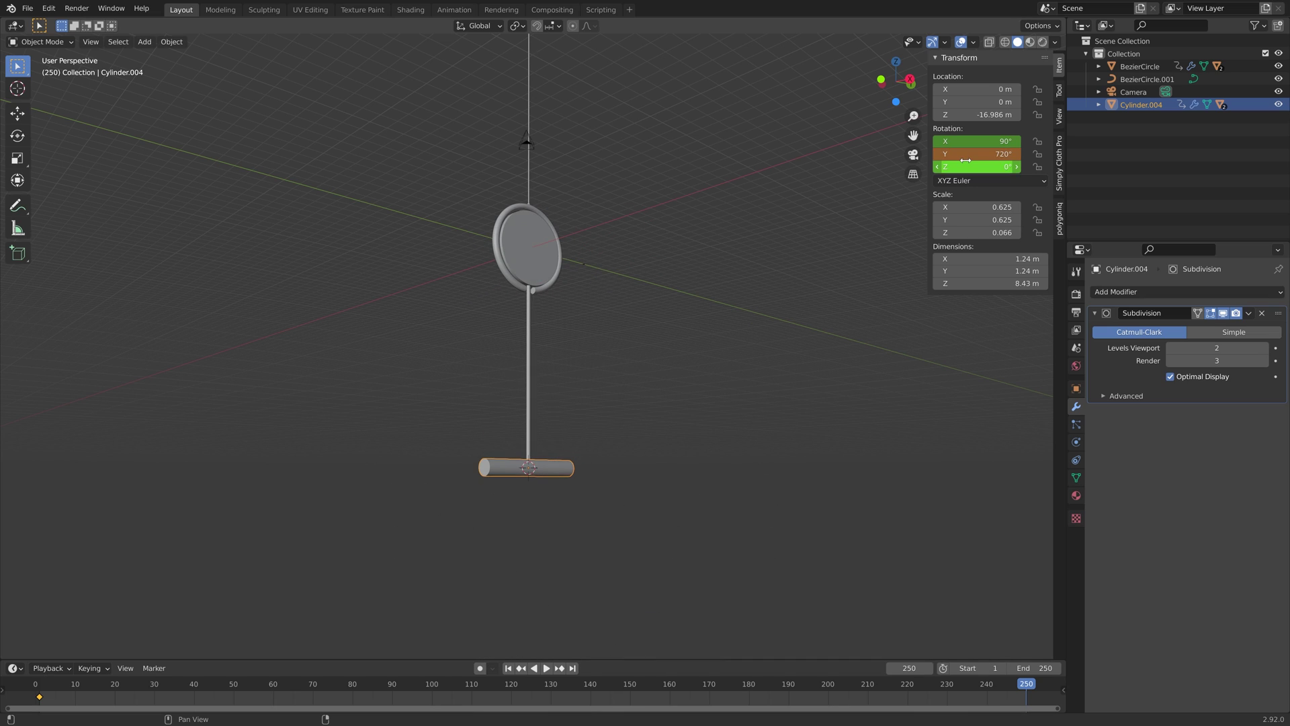
{"action": "key", "text": "i"}
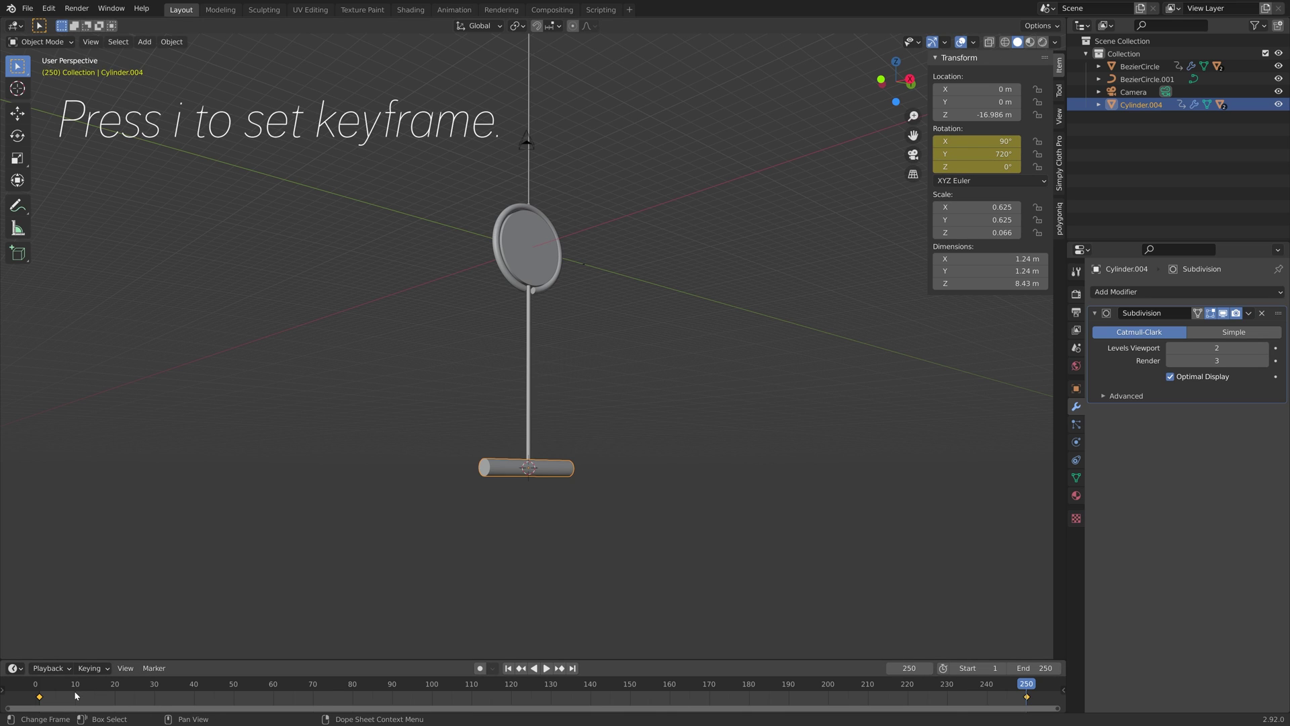
Step: Set the base cylinder's keyframes to linear interpolation and scrub through the animation up to frame 250
{"action": "key", "text": "t"}
{"action": "left_click", "coordinate": [145, 655]}
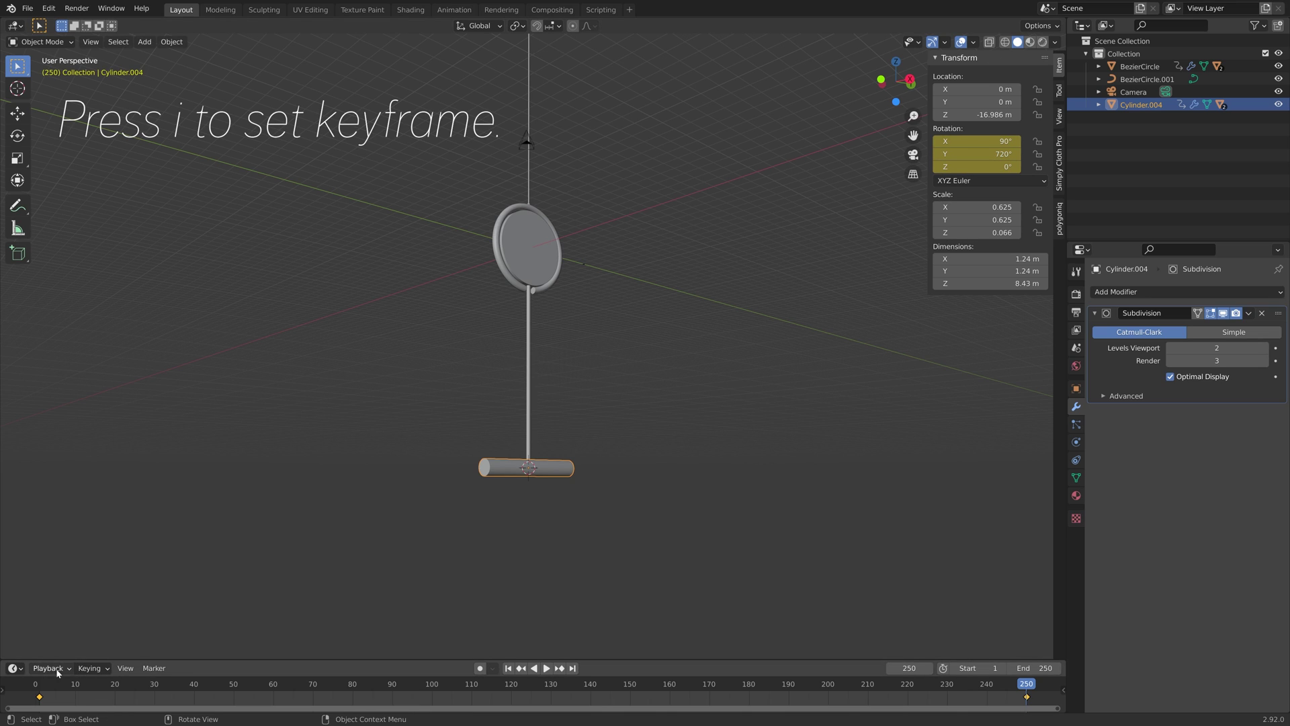
{"action": "key", "text": "space"}
{"action": "left_click_drag", "start_coordinate": [180, 685], "coordinate": [535, 687]}
{"action": "left_click_drag", "start_coordinate": [548, 688], "coordinate": [1028, 686]}
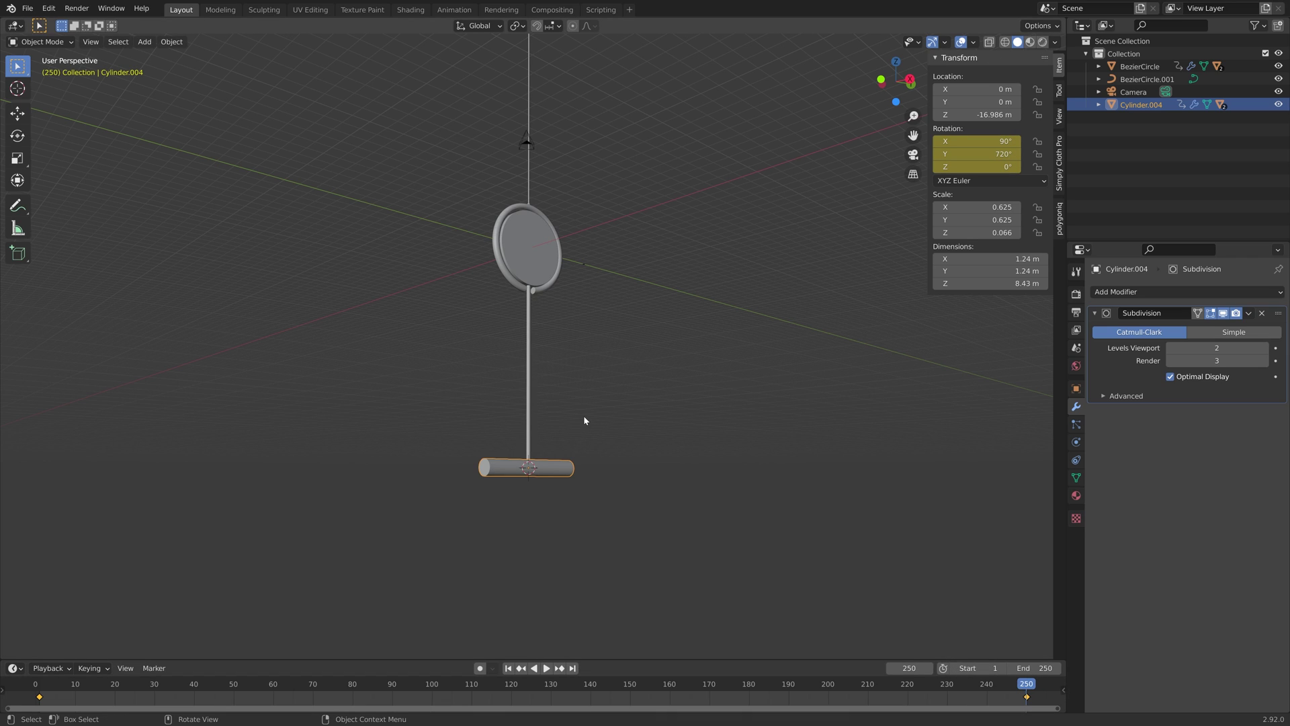
Step: Save the project as a new incremental file, tut4.blend
{"action": "key", "text": "ctrl+shift+s"}
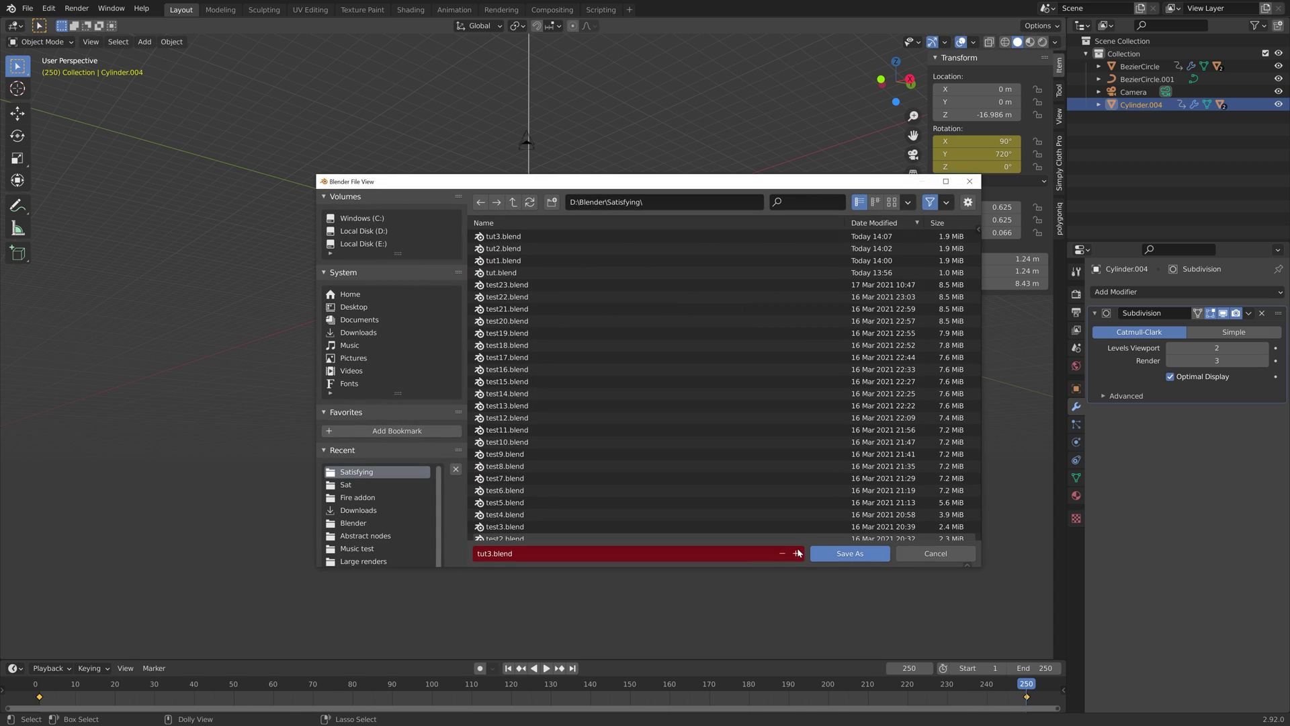
{"action": "left_click", "coordinate": [874, 553]}
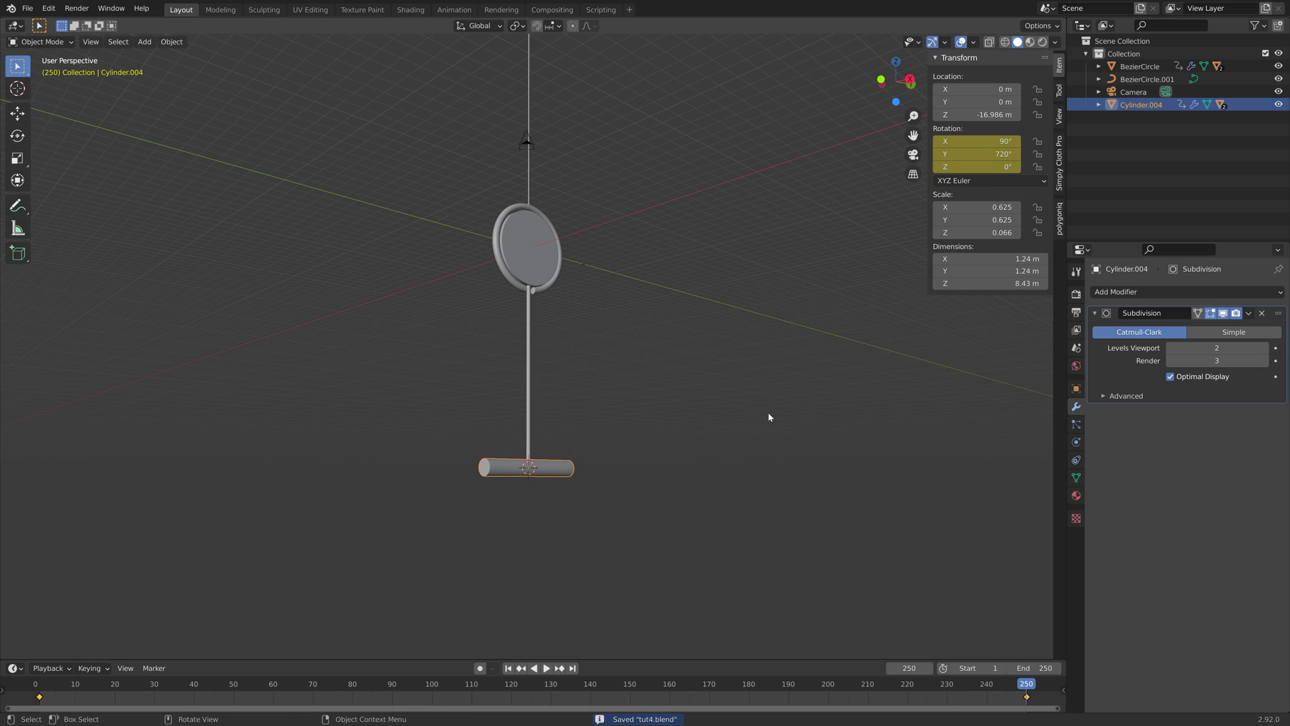
Step: Play the animation and set the current frame to 63, where the disc hangs straight below the base cylinder
{"action": "key", "text": "space"}
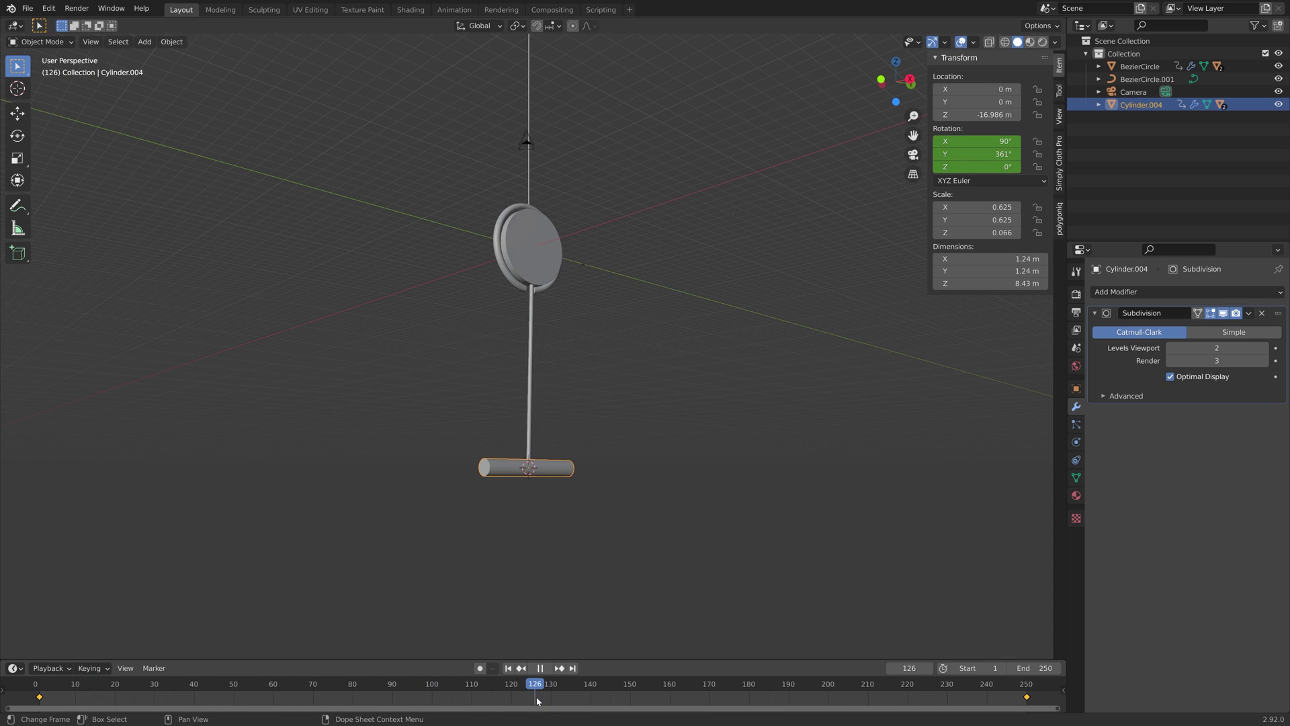
{"action": "key", "text": "Escape"}
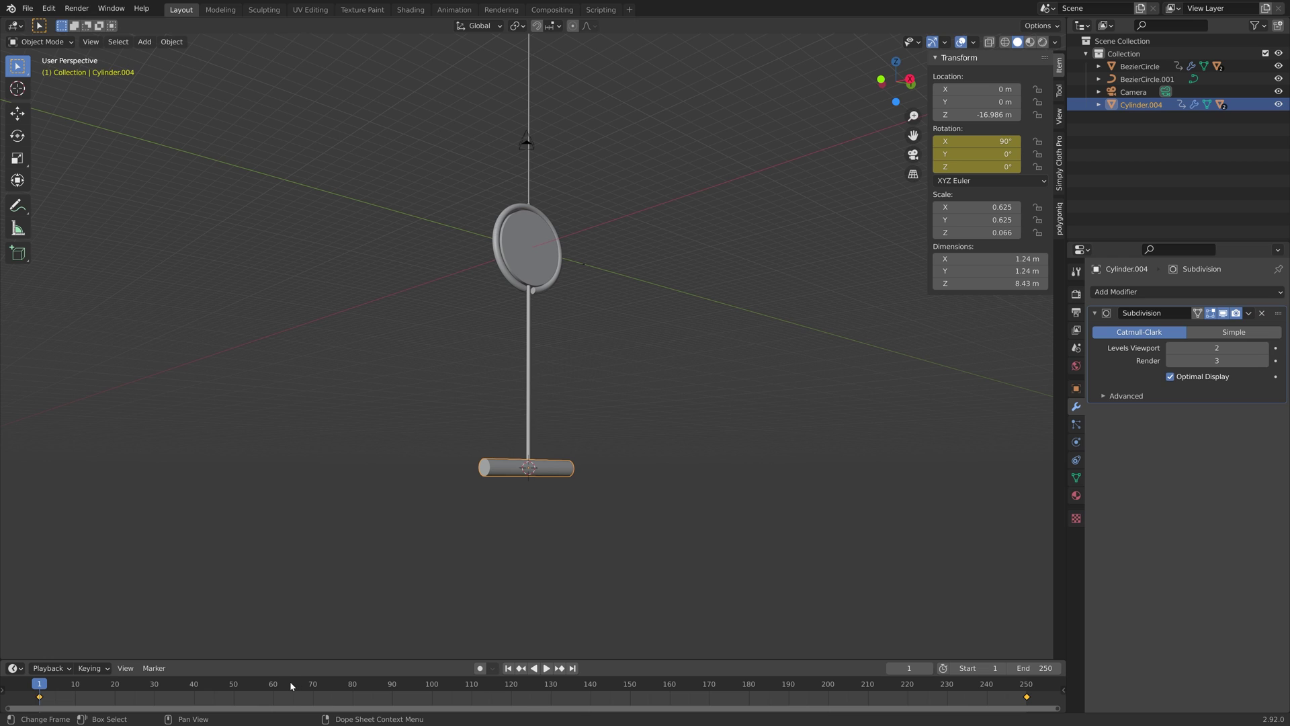
{"action": "key", "text": "space"}
{"action": "key", "text": "space"}
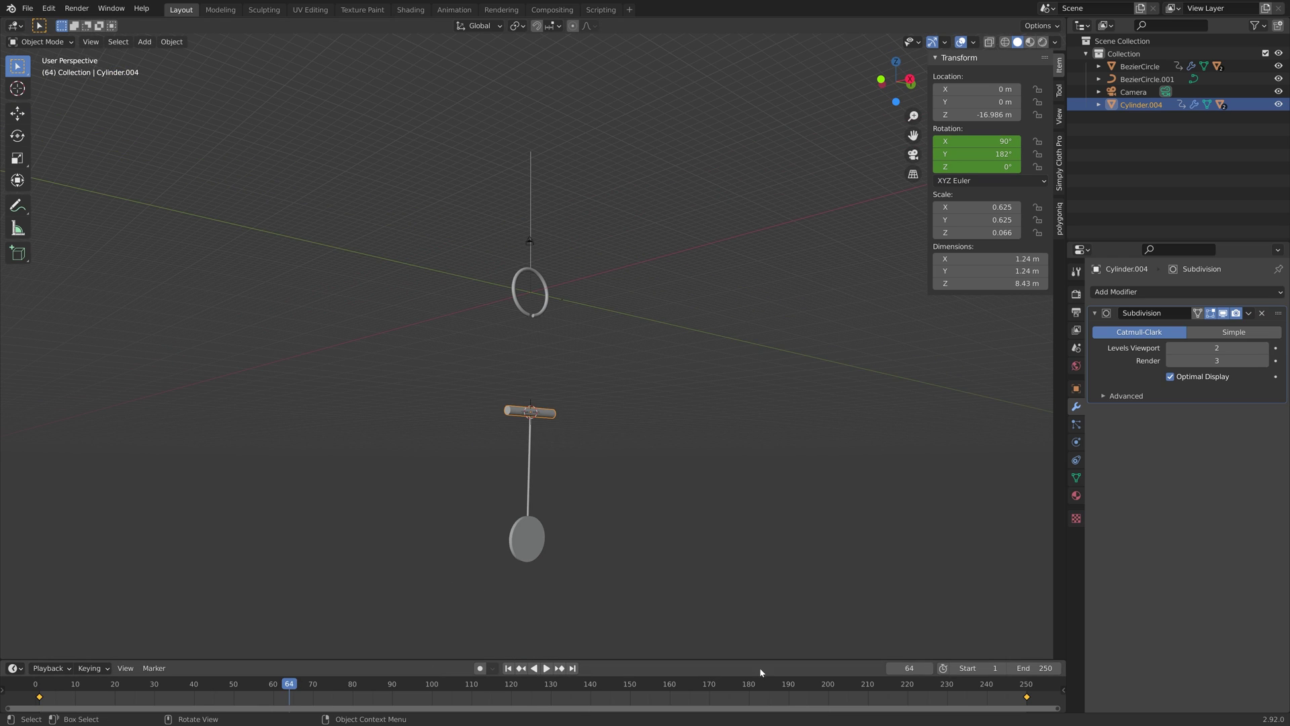
{"action": "left_click", "coordinate": [928, 670]}
{"action": "left_click", "coordinate": [928, 670]}
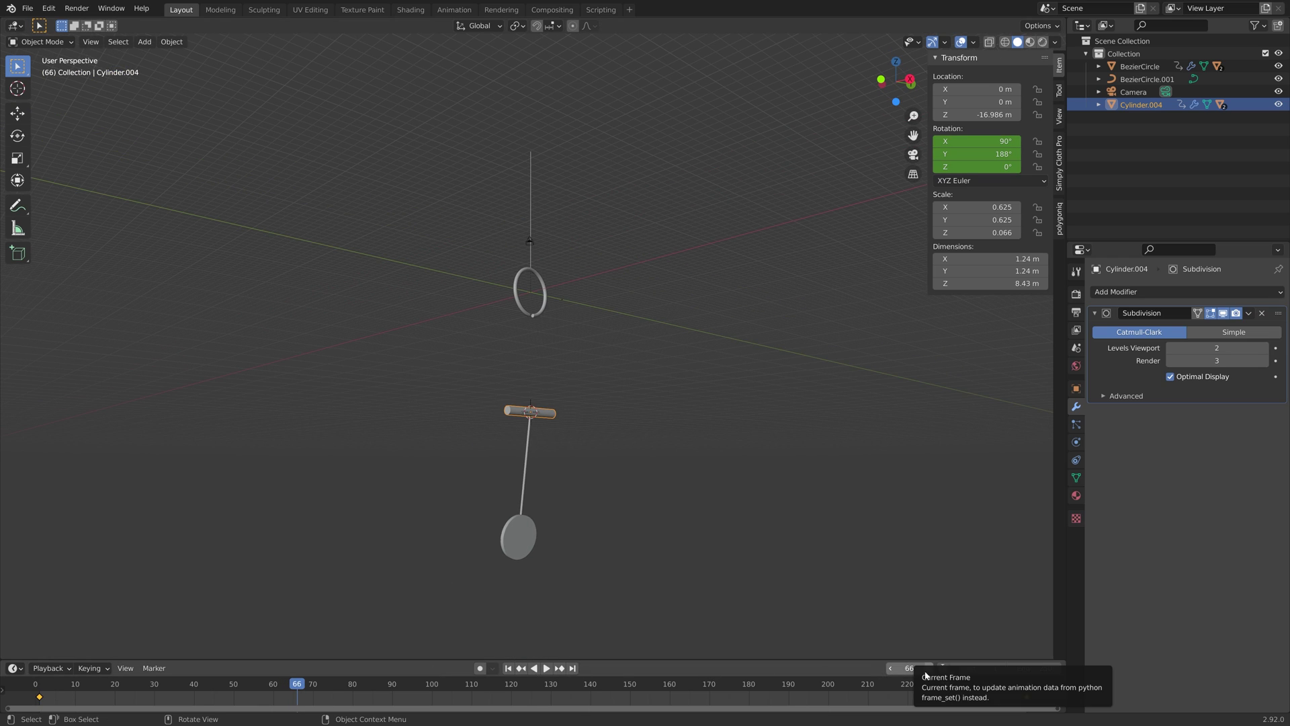
{"action": "left_click_drag", "start_coordinate": [928, 676], "coordinate": [904, 675]}
{"action": "left_click", "coordinate": [890, 671]}
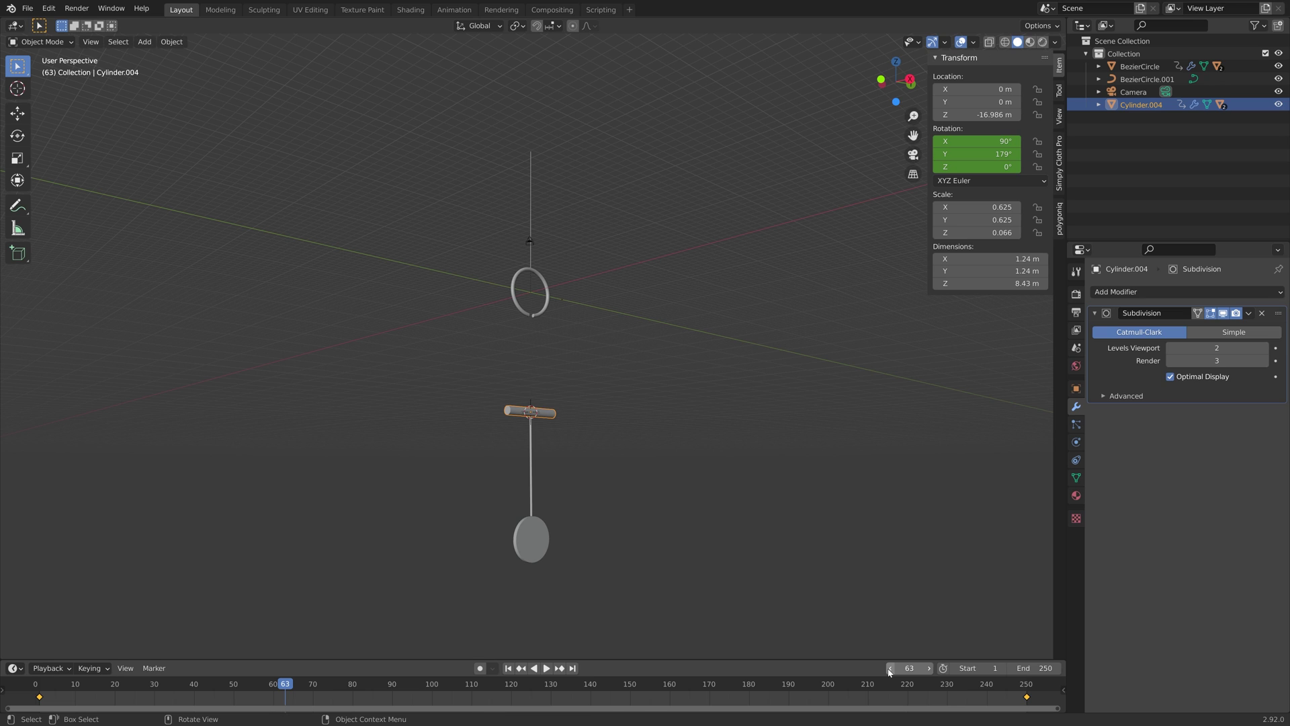
Step: Duplicate the ring together with its collar and upper rod, leaving the copies in place
{"action": "middle_click_drag", "start_coordinate": [643, 522], "coordinate": [491, 290]}
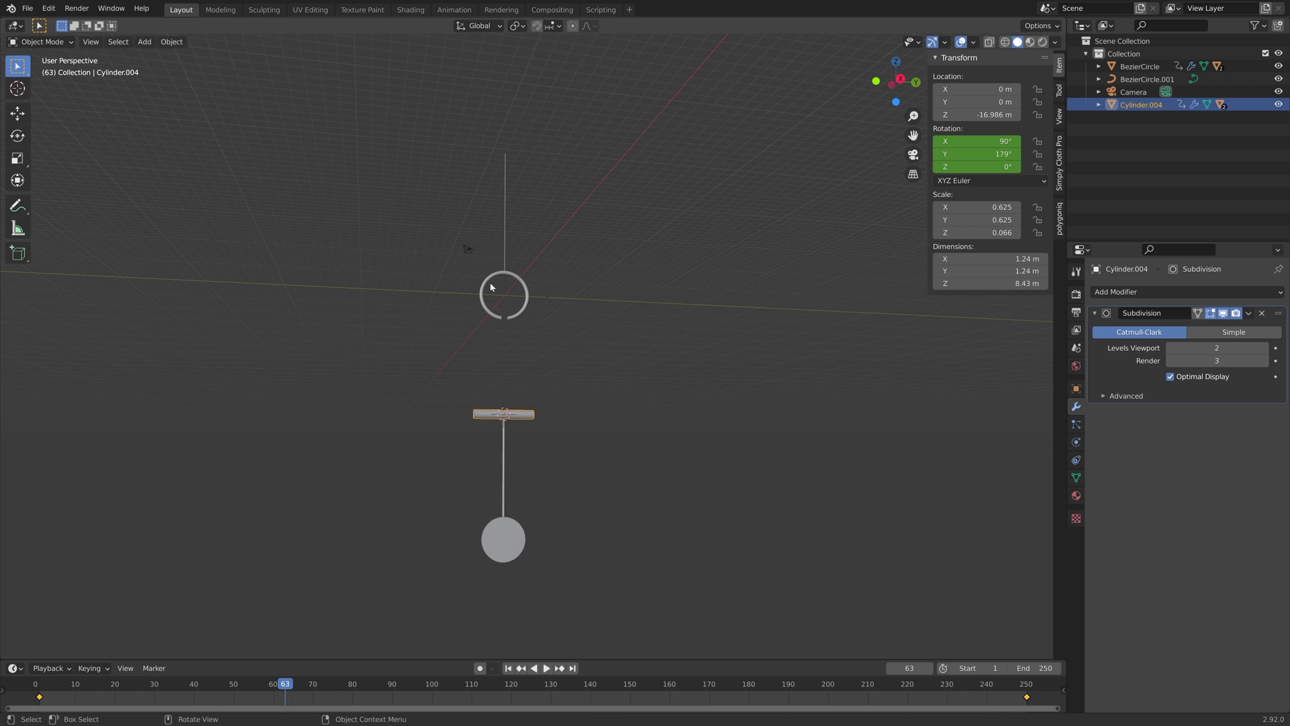
{"action": "left_click", "coordinate": [511, 275]}
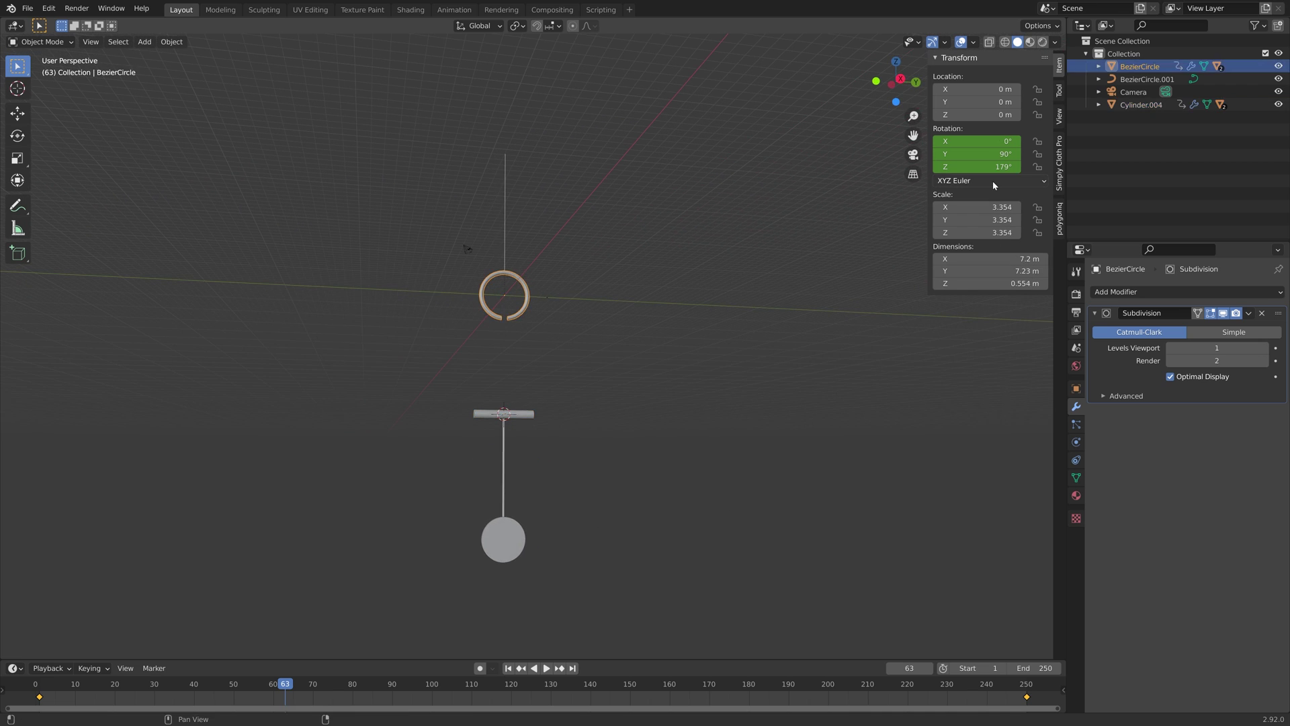
{"action": "scroll", "coordinate": [526, 259], "scroll_direction": "up", "scroll_amount": 8}
{"action": "middle_click_drag", "start_coordinate": [518, 263], "coordinate": [491, 401], "text": "shift"}
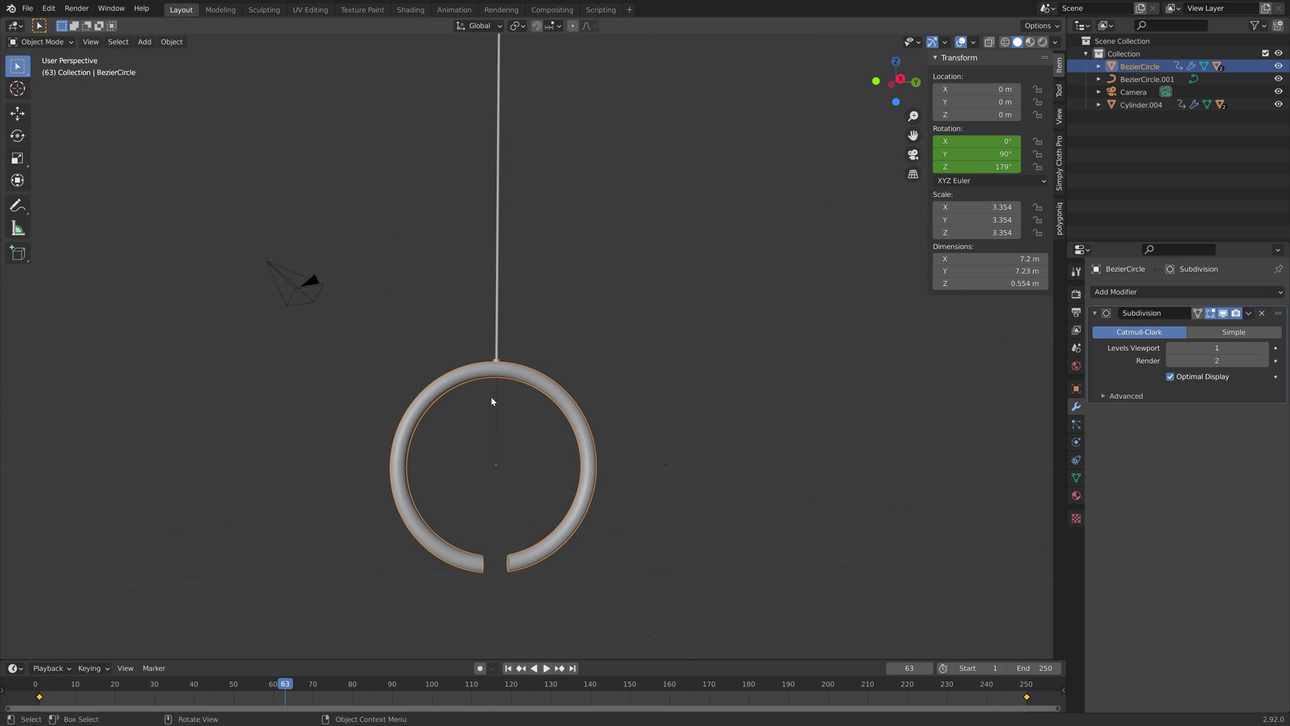
{"action": "left_click", "coordinate": [497, 363], "text": "shift"}
{"action": "left_click", "coordinate": [497, 336], "text": "shift"}
{"action": "scroll", "coordinate": [536, 356], "scroll_direction": "down", "scroll_amount": 10}
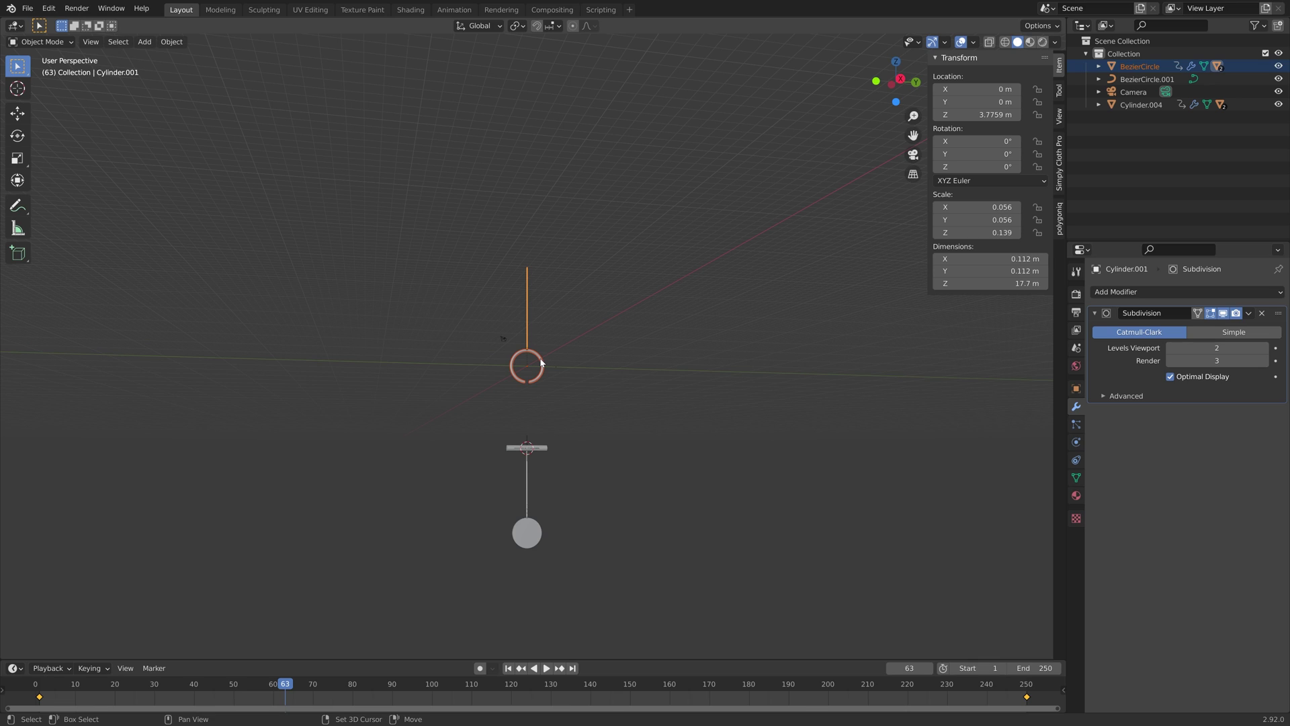
{"action": "key", "text": "shift+d"}
{"action": "right_click", "coordinate": [551, 360]}
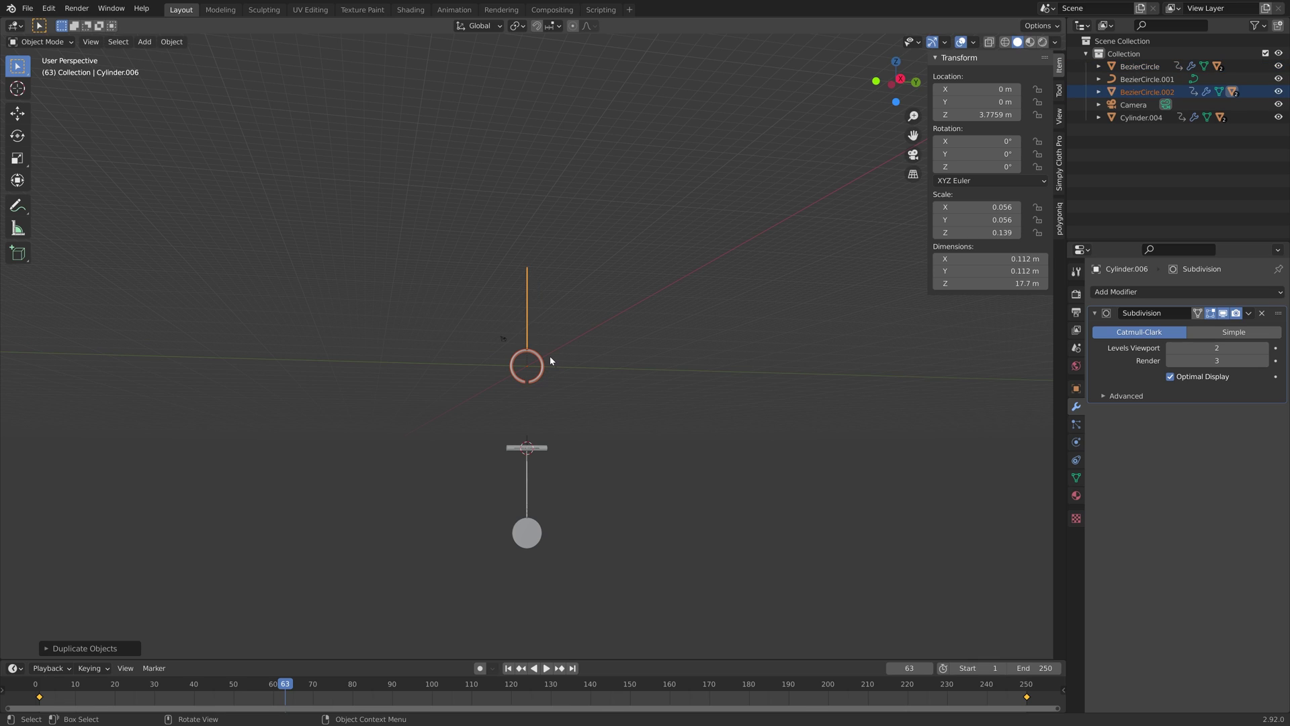
Step: Rotate the duplicated ring assembly 180° about Y and move it down about 34 m along Z to surround the disc
{"action": "key", "text": "r"}
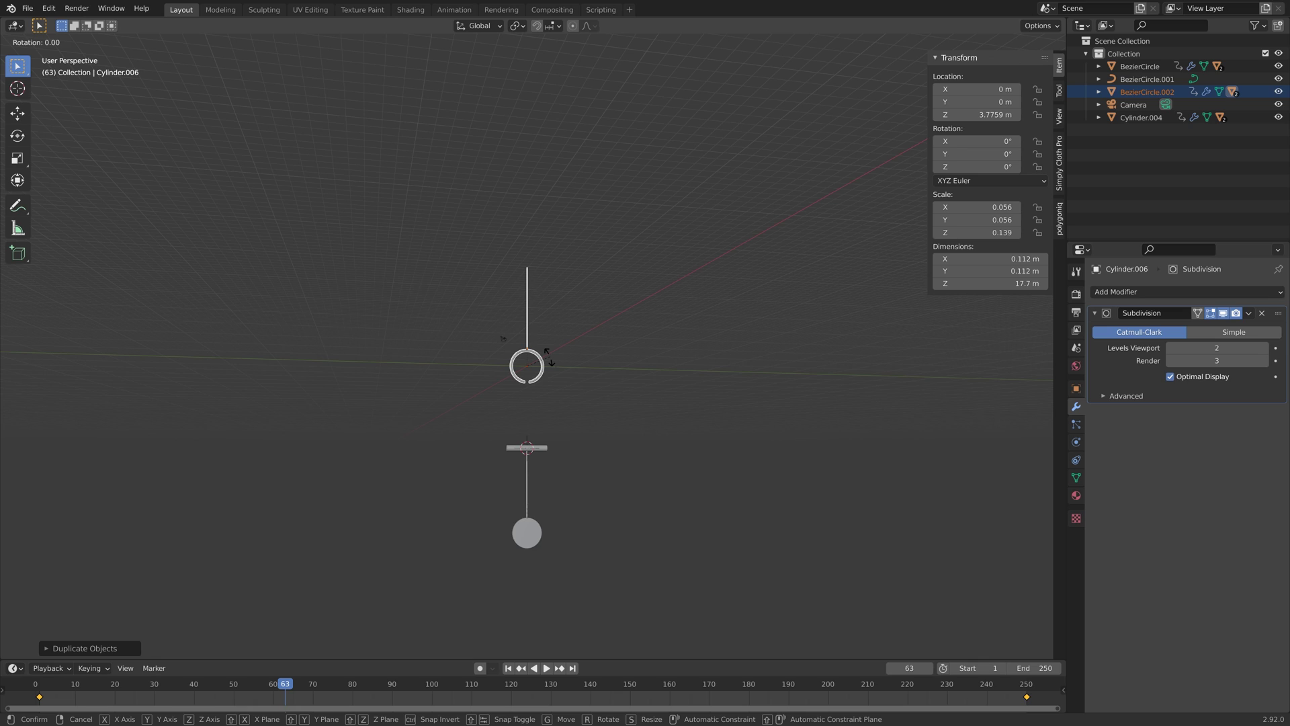
{"action": "type", "text": "y180"}
{"action": "key", "text": "Return"}
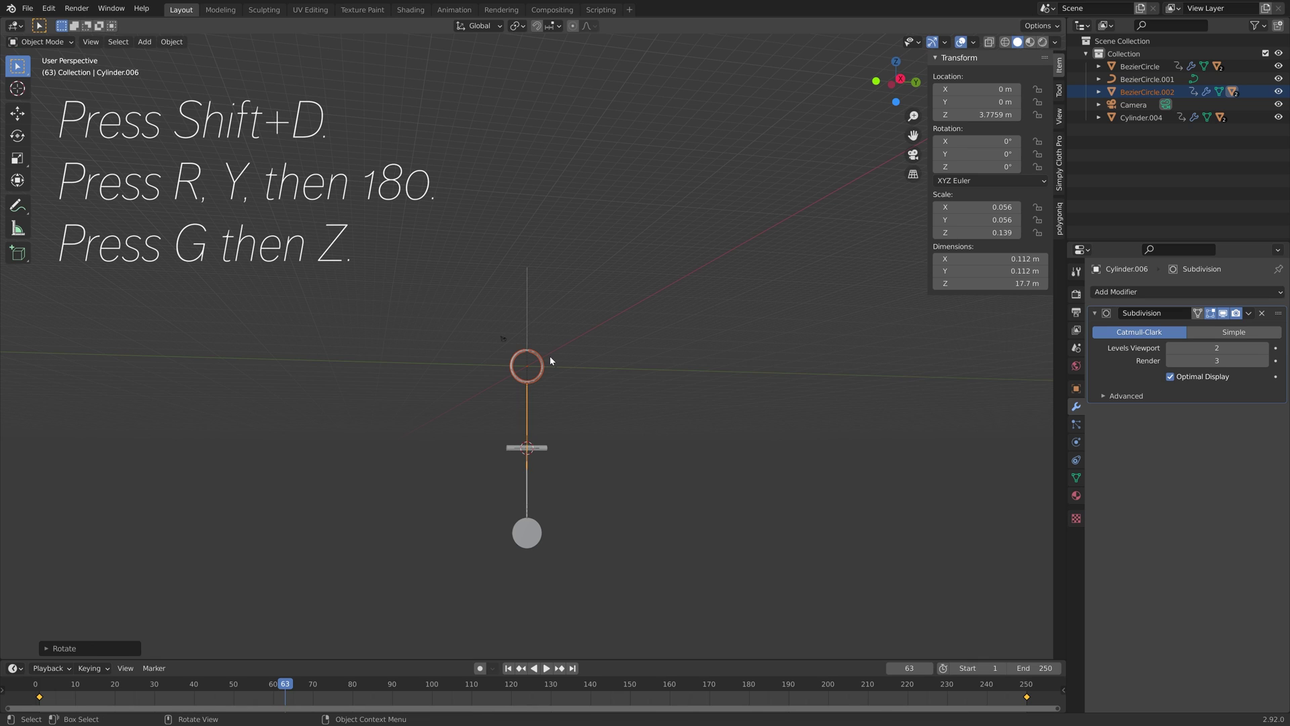
{"action": "key", "text": "g"}
{"action": "key", "text": "z"}
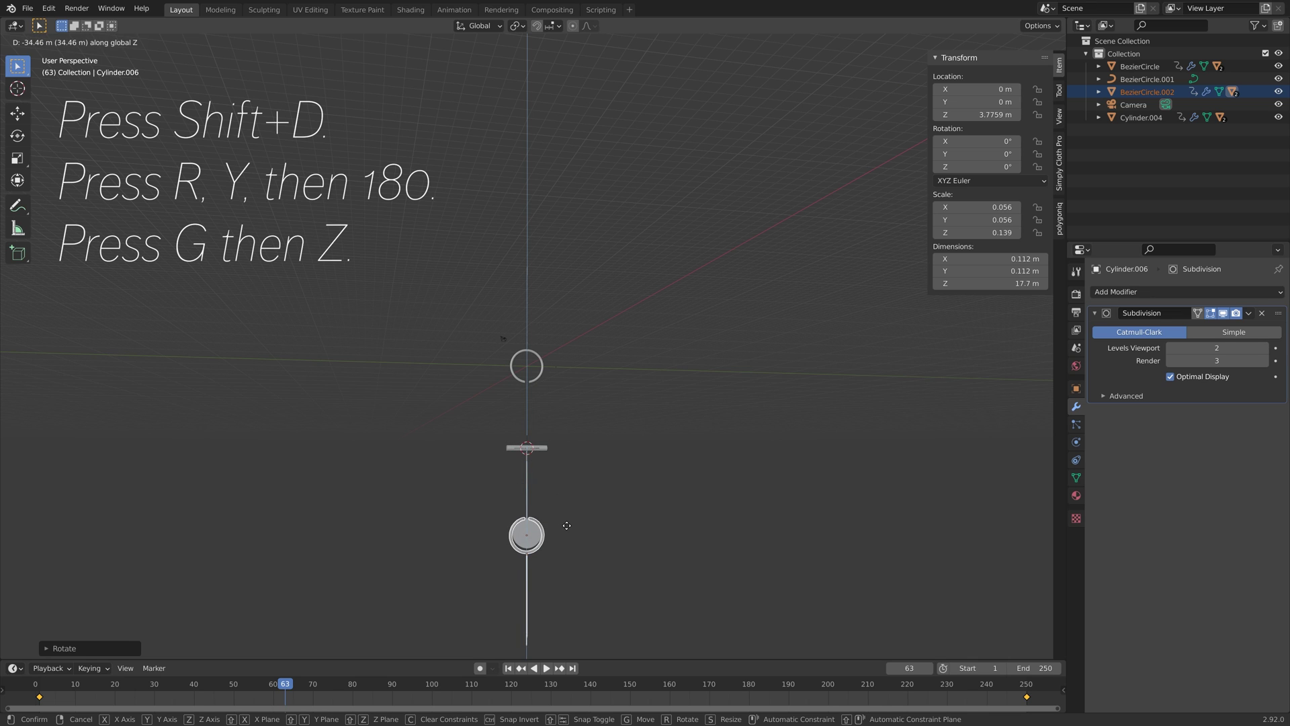
{"action": "left_click", "coordinate": [570, 523]}
{"action": "scroll", "coordinate": [511, 549], "scroll_direction": "up", "scroll_amount": 4}
{"action": "middle_click_drag", "start_coordinate": [511, 550], "coordinate": [519, 188], "text": "shift"}
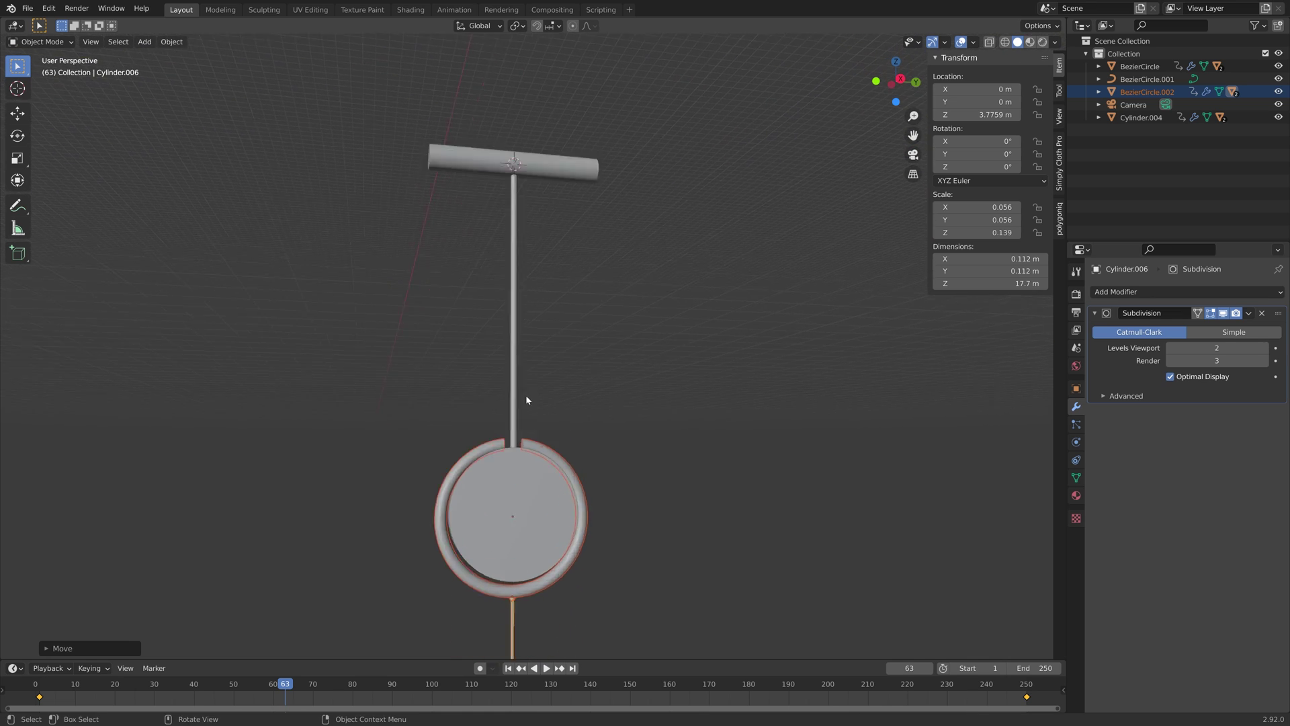
{"action": "scroll", "coordinate": [527, 397], "scroll_direction": "up", "scroll_amount": 6}
{"action": "key", "text": "g"}
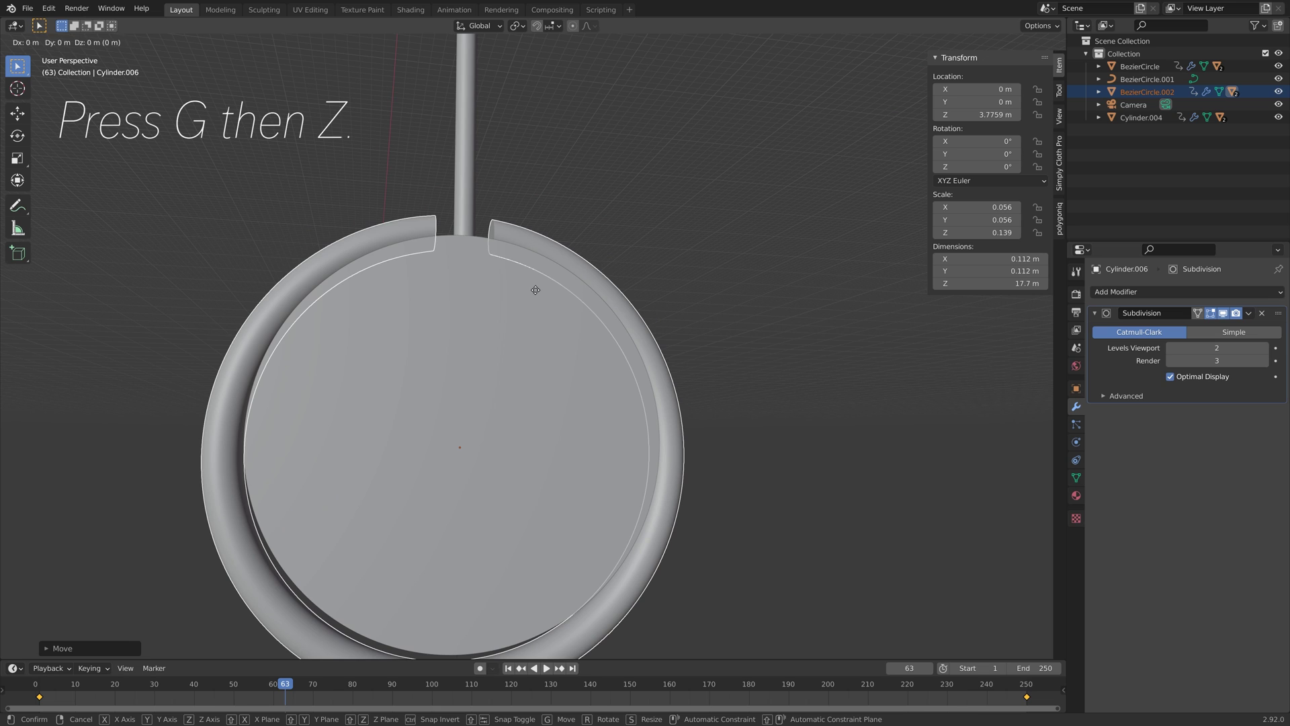
{"action": "key", "text": "z"}
{"action": "key", "text": "Escape"}
Step: In the right orthographic view, nudge the duplicated ring assembly up about 0.03 m along Z to centre it on the disc
{"action": "key", "text": "KP_3"}
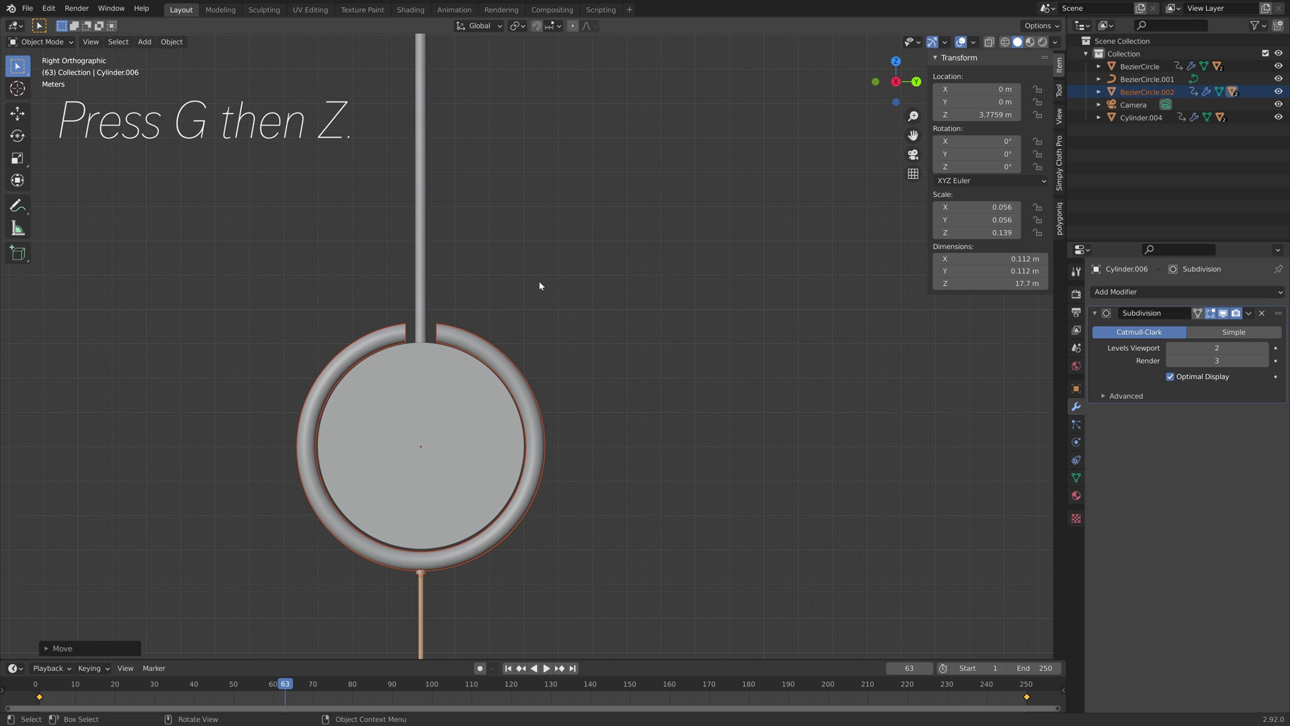
{"action": "scroll", "coordinate": [447, 446], "scroll_direction": "up", "scroll_amount": 3}
{"action": "middle_click_drag", "start_coordinate": [447, 447], "coordinate": [609, 297], "text": "shift"}
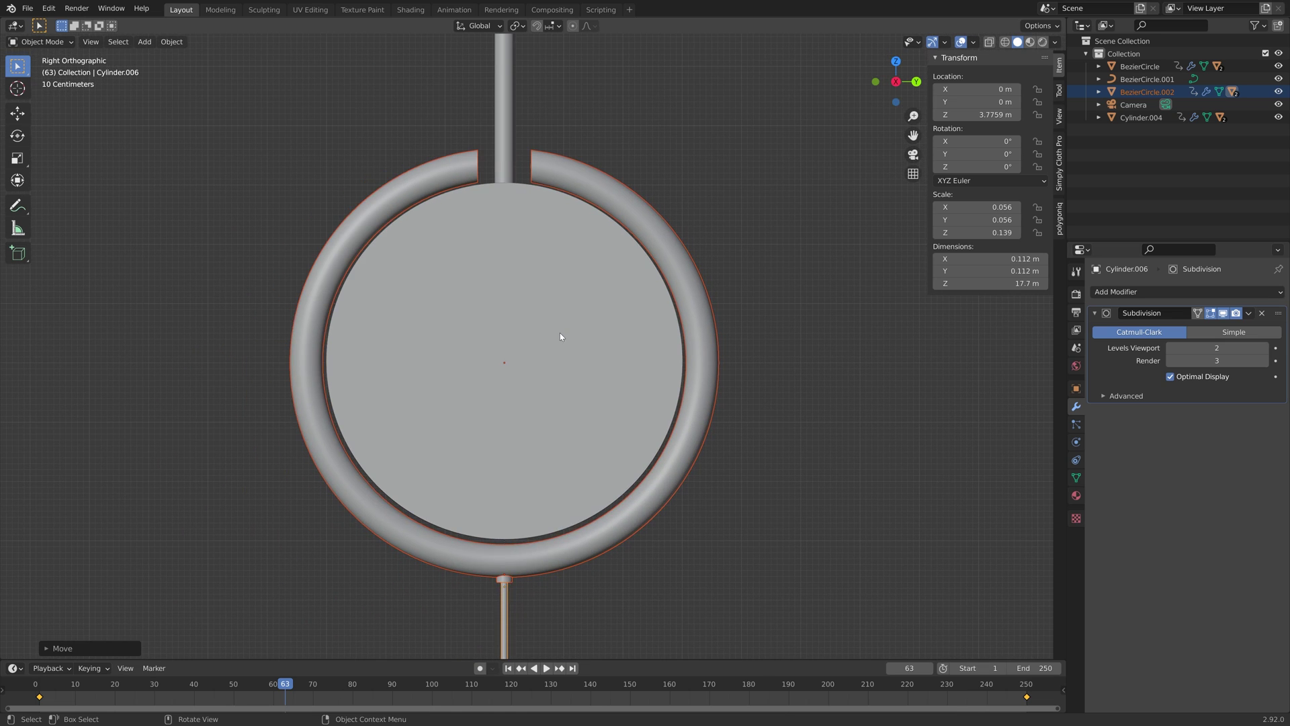
{"action": "key", "text": "g"}
{"action": "key", "text": "z"}
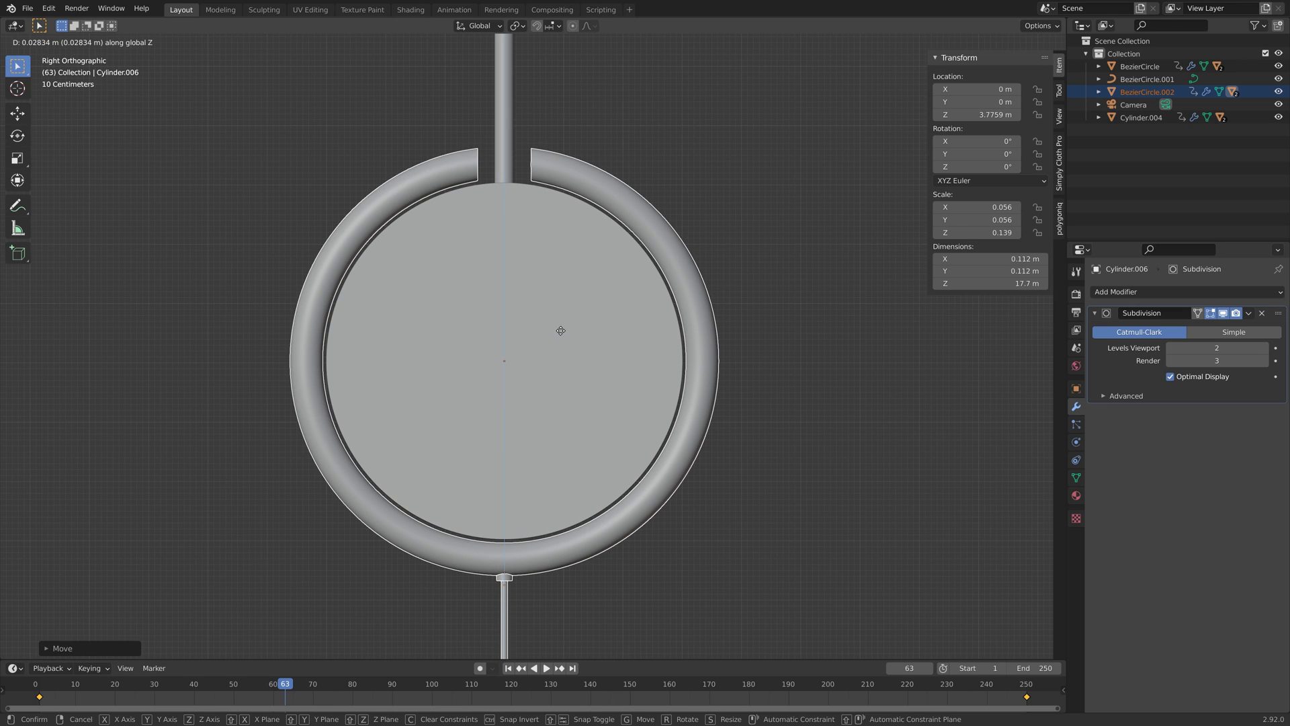
{"action": "left_click", "coordinate": [561, 330]}
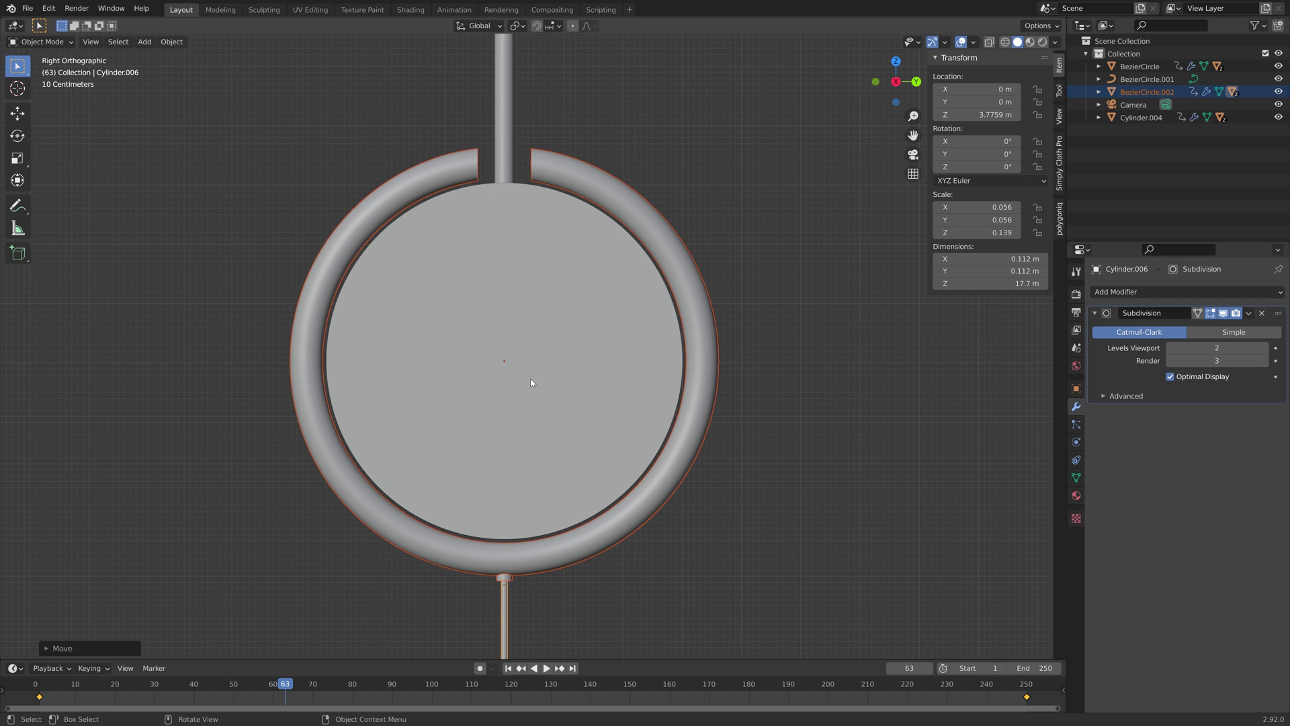
Step: Clear the rotation keyframes from the duplicated lower ring, then play the animation and scrub it to frame 63
{"action": "left_click", "coordinate": [634, 216]}
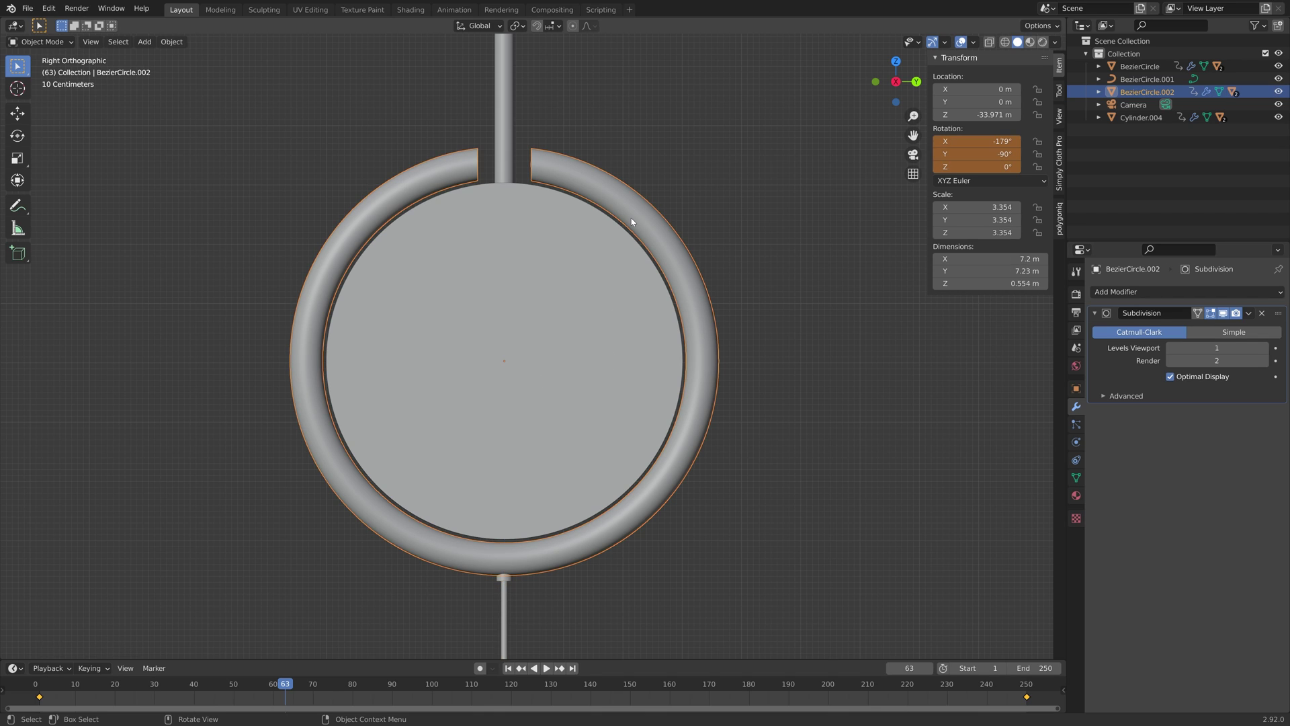
{"action": "right_click", "coordinate": [952, 154]}
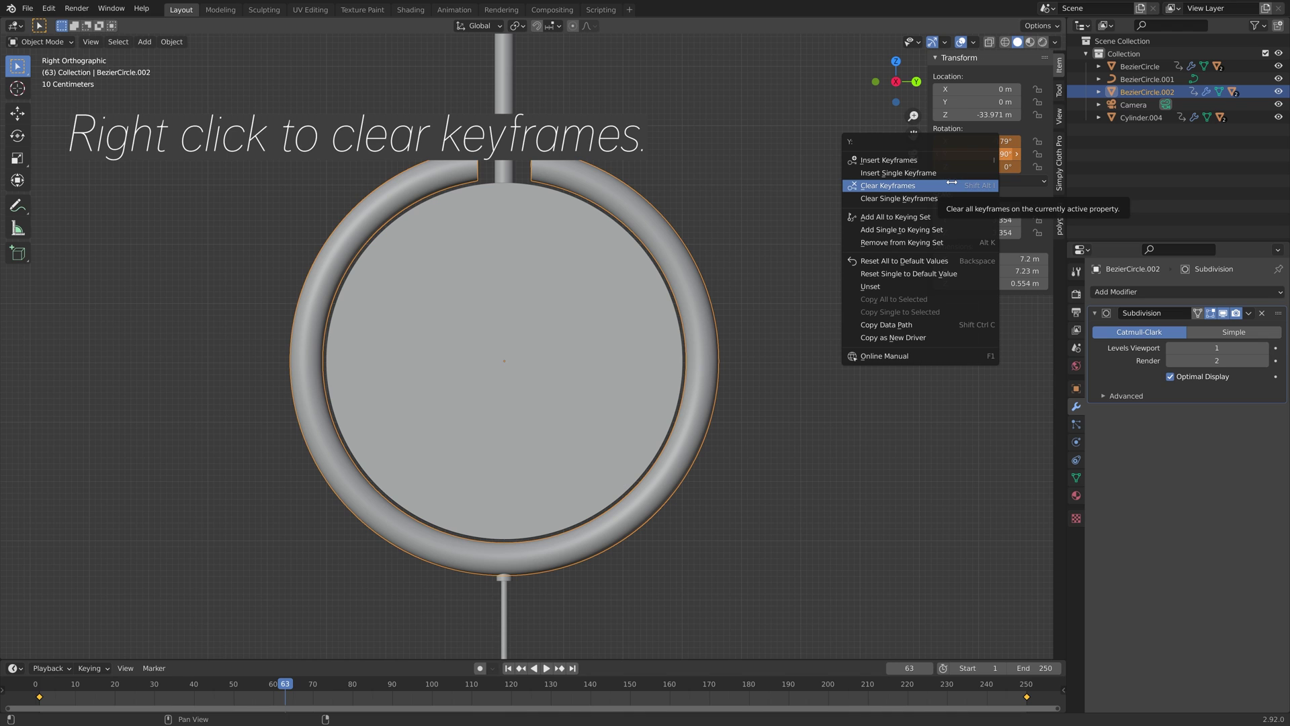
{"action": "left_click", "coordinate": [952, 185]}
{"action": "middle_click_drag", "start_coordinate": [236, 508], "coordinate": [464, 425]}
{"action": "key", "text": "space"}
{"action": "left_click_drag", "start_coordinate": [259, 687], "coordinate": [285, 692]}
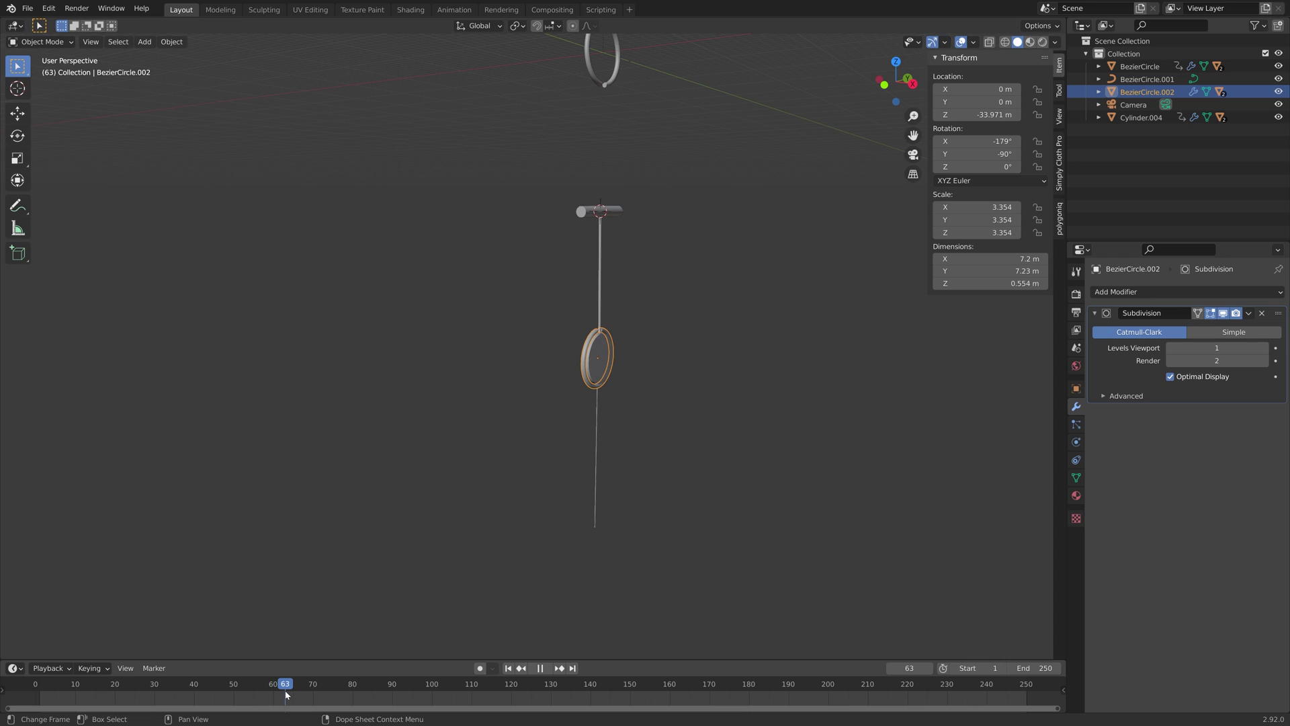
Step: Keyframe the lower ring's rotation at frame 1 and, with Z set to 720°, at frame 250, using linear interpolation
{"action": "left_click", "coordinate": [508, 669]}
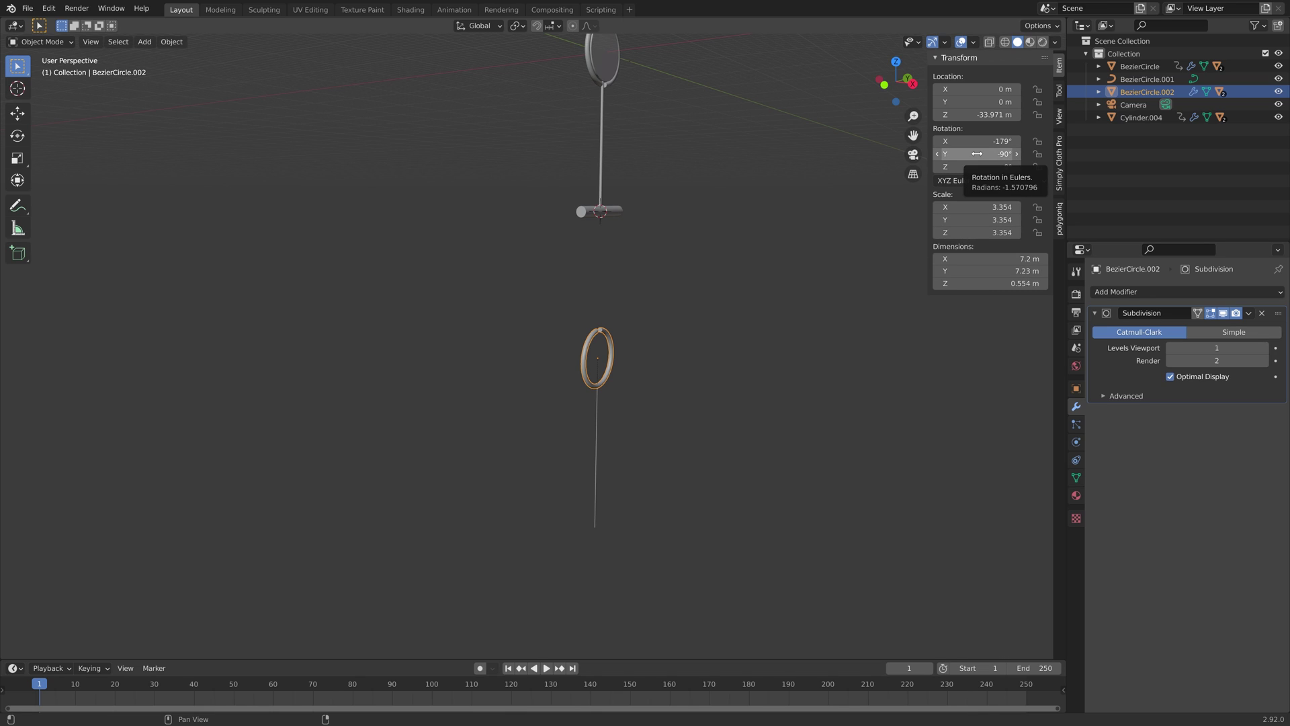
{"action": "key", "text": "i"}
{"action": "left_click", "coordinate": [577, 668]}
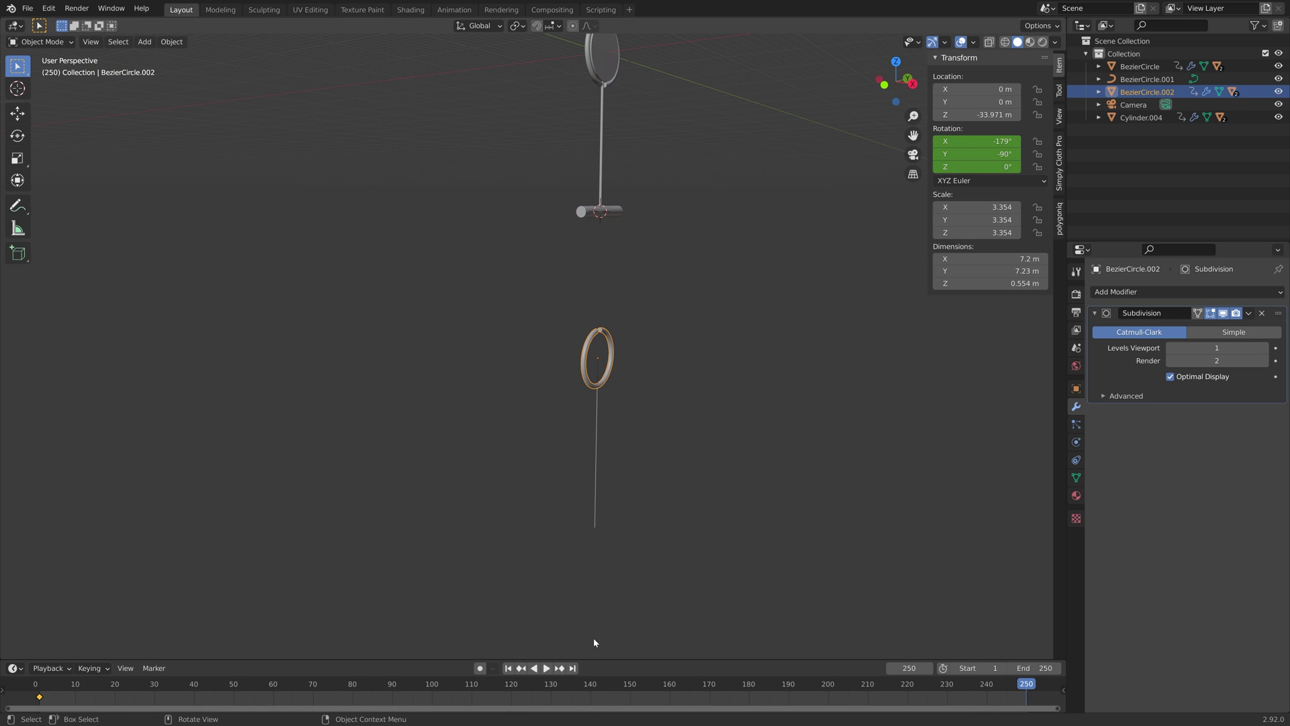
{"action": "left_click", "coordinate": [976, 166]}
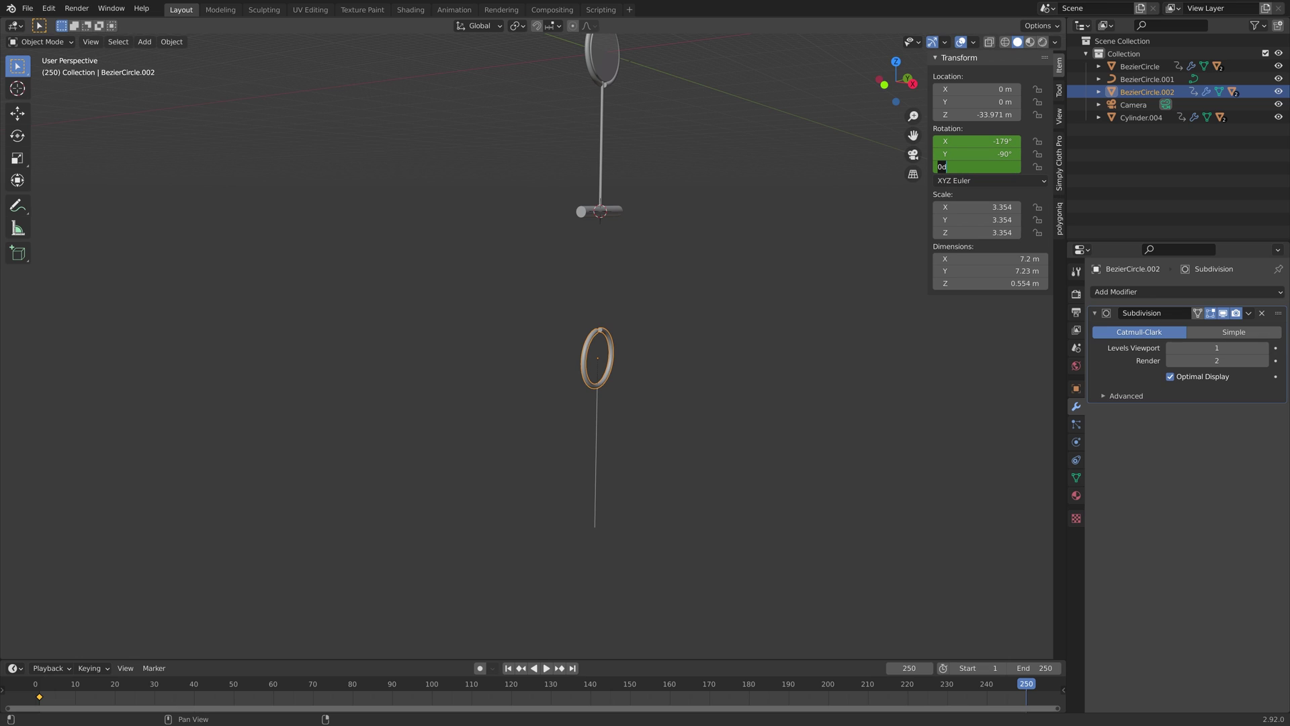
{"action": "type", "text": "720"}
{"action": "key", "text": "Return"}
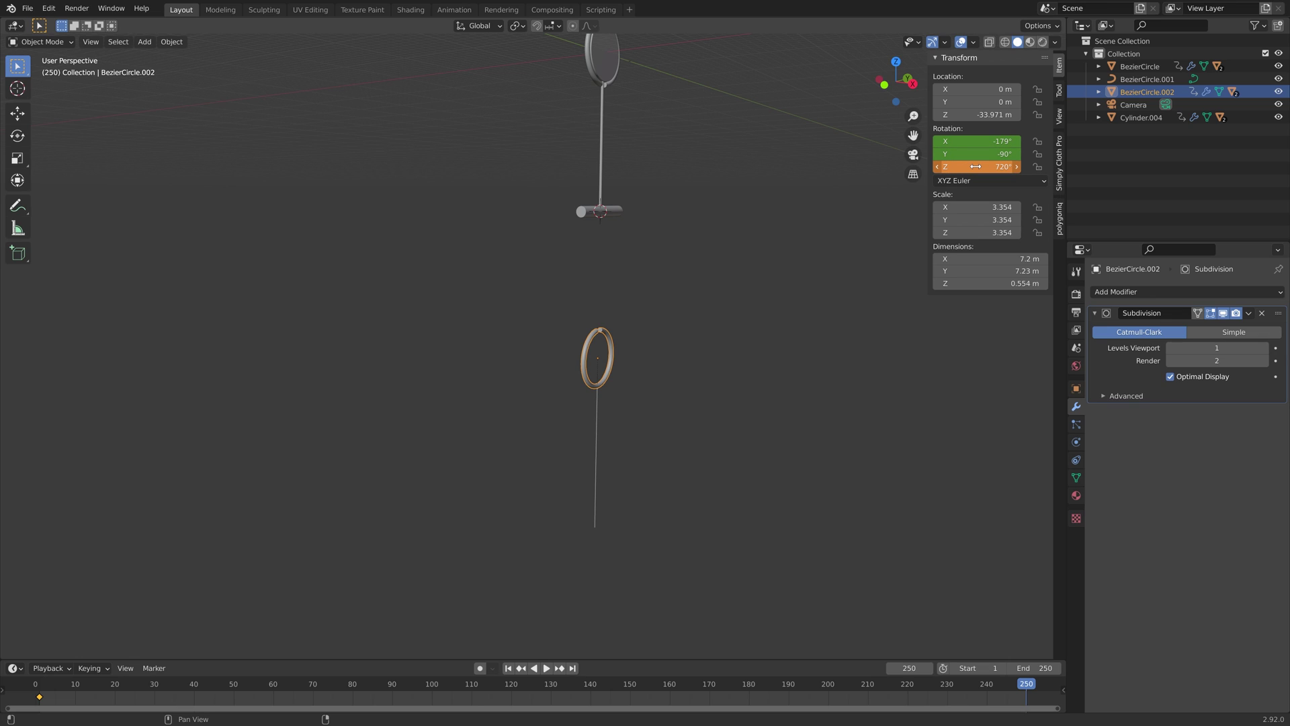
{"action": "key", "text": "i"}
{"action": "key", "text": "t"}
{"action": "left_click", "coordinate": [587, 644]}
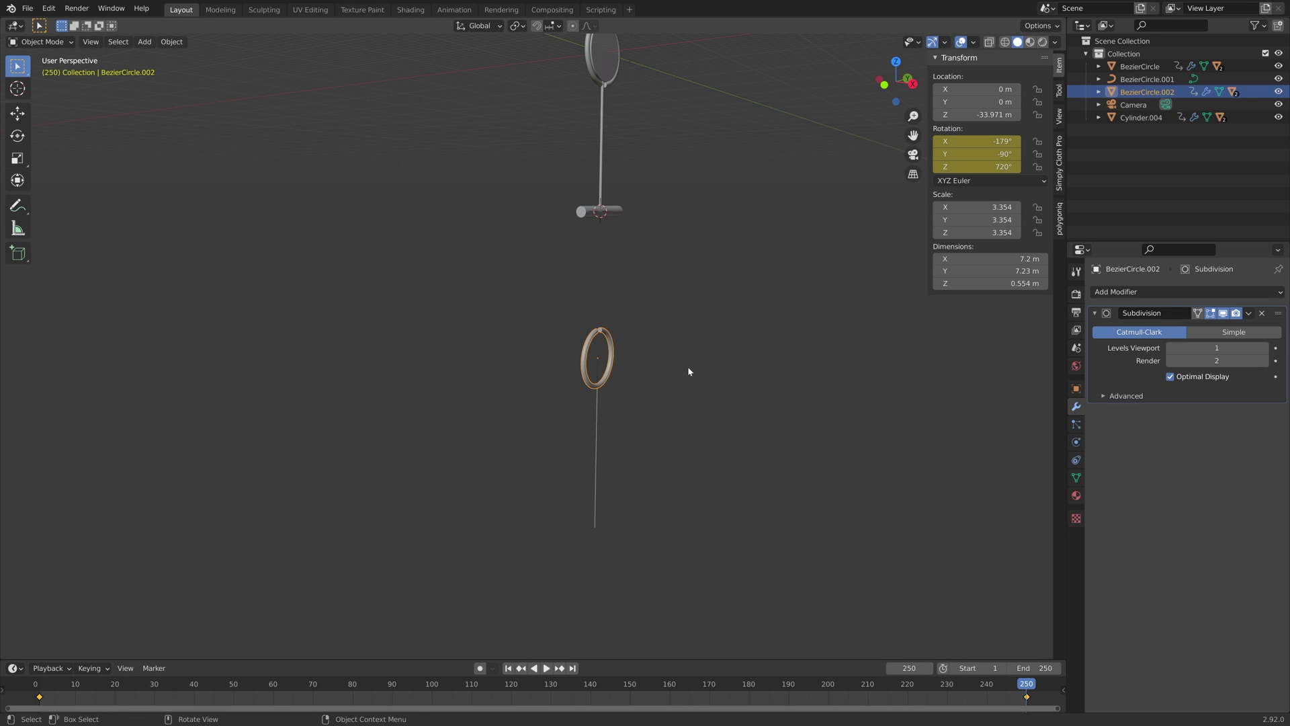
Step: Preview the lower ring's spin by playing and scrubbing the animation, then save the project under an incremented file name
{"action": "key", "text": "space"}
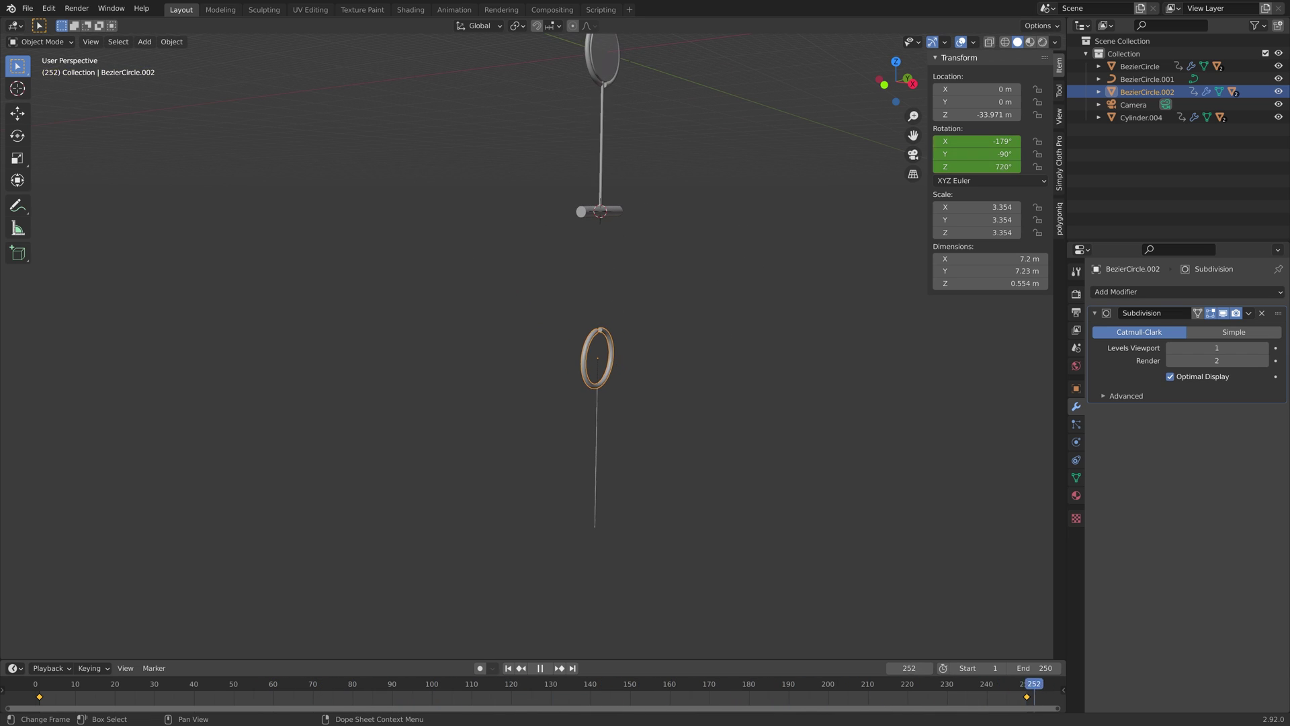
{"action": "left_click_drag", "start_coordinate": [702, 686], "coordinate": [209, 619]}
{"action": "key", "text": "space"}
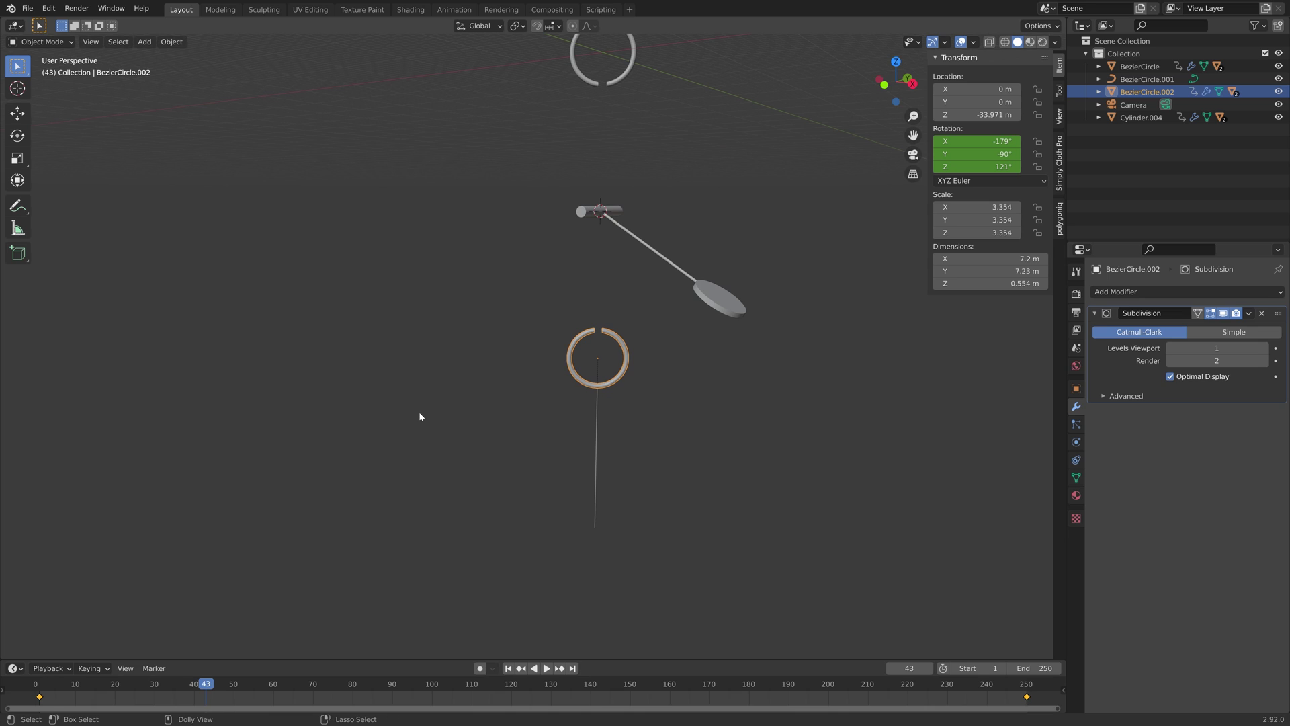
{"action": "key", "text": "ctrl+shift+s"}
{"action": "left_click", "coordinate": [795, 553]}
{"action": "left_click", "coordinate": [854, 554]}
Step: At frame 1, add a Mirror modifier to the disc on the Y axis only, with the base cylinder as mirror object
{"action": "left_click", "coordinate": [509, 668]}
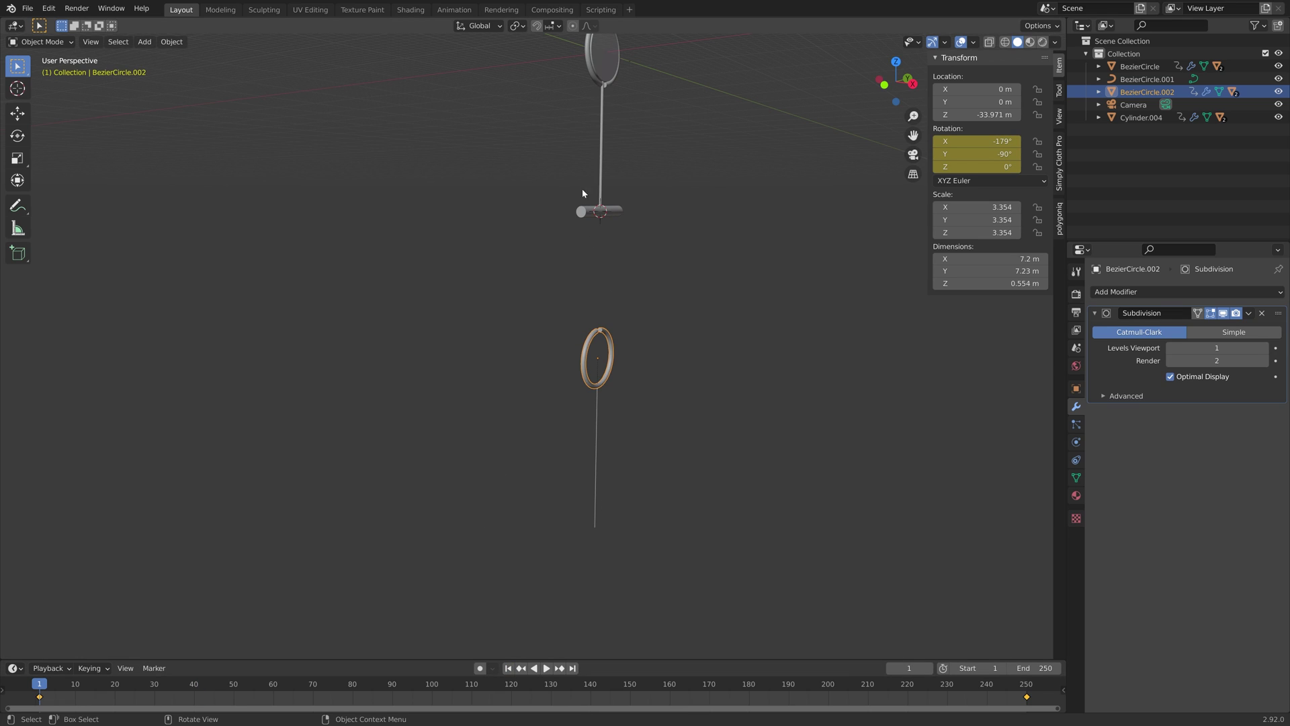
{"action": "left_click", "coordinate": [571, 79]}
{"action": "left_click", "coordinate": [1228, 291]}
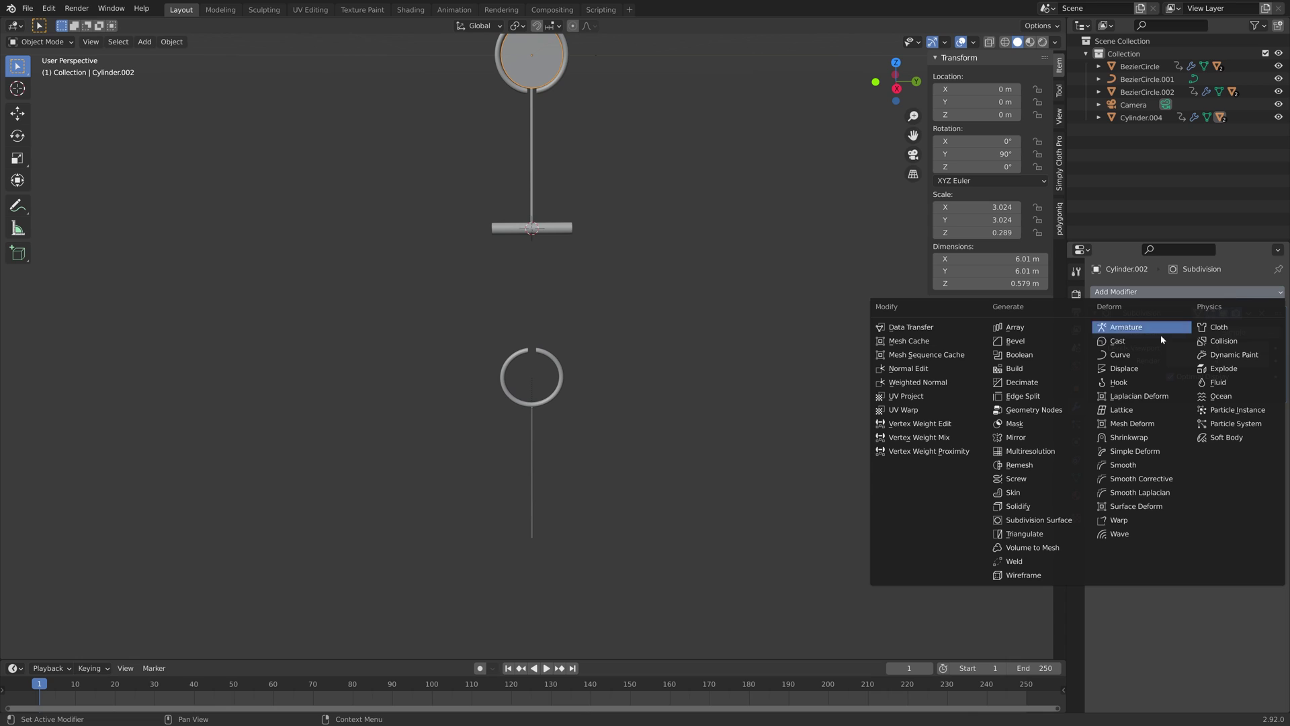
{"action": "left_click", "coordinate": [1032, 437]}
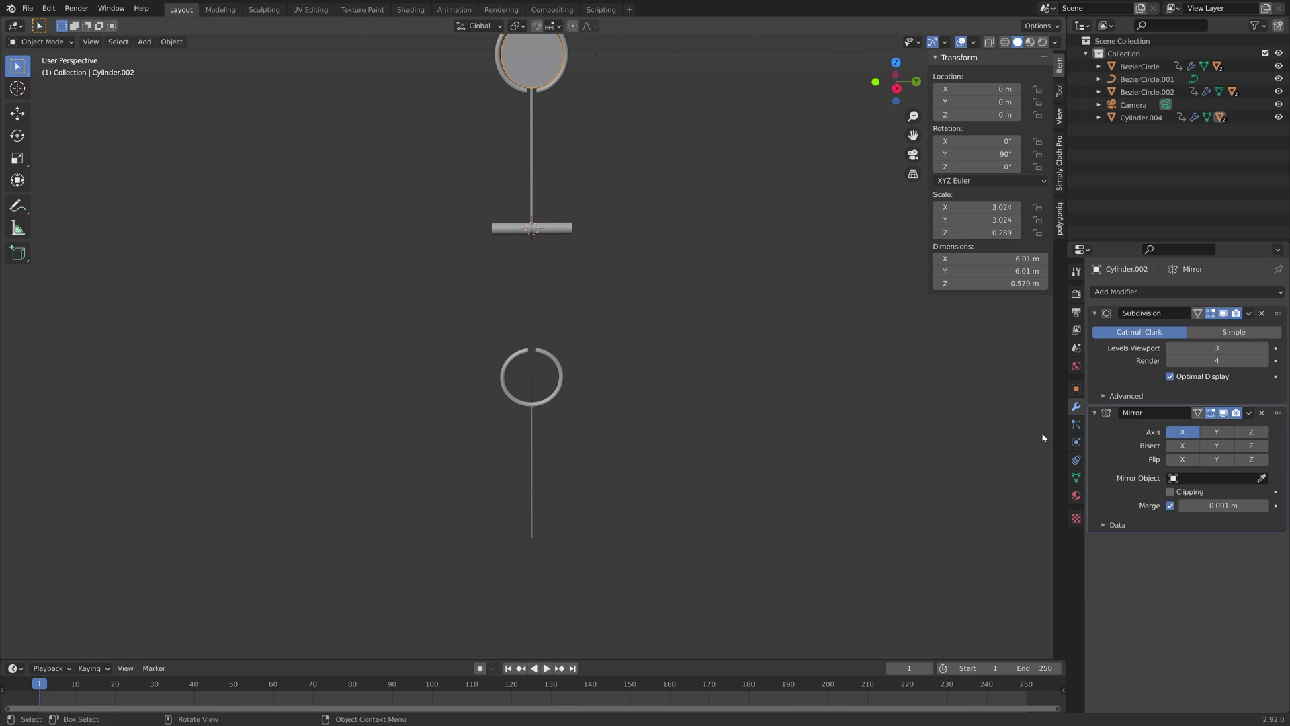
{"action": "left_click", "coordinate": [1217, 433]}
{"action": "left_click", "coordinate": [1183, 432]}
{"action": "left_click", "coordinate": [1262, 478]}
{"action": "left_click", "coordinate": [565, 228]}
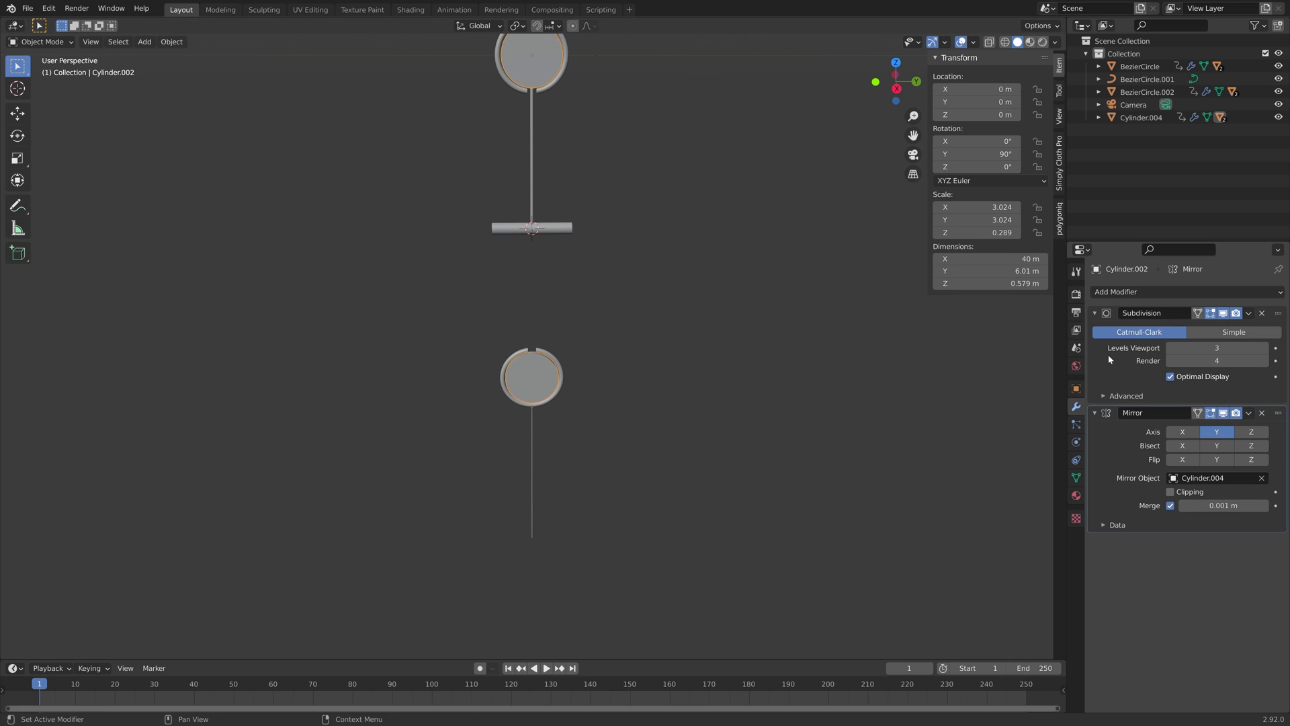
Step: Add a Mirror modifier to the disc's rod on the Y axis only, with the base cylinder as mirror object
{"action": "left_click", "coordinate": [533, 141]}
{"action": "left_click", "coordinate": [1176, 292]}
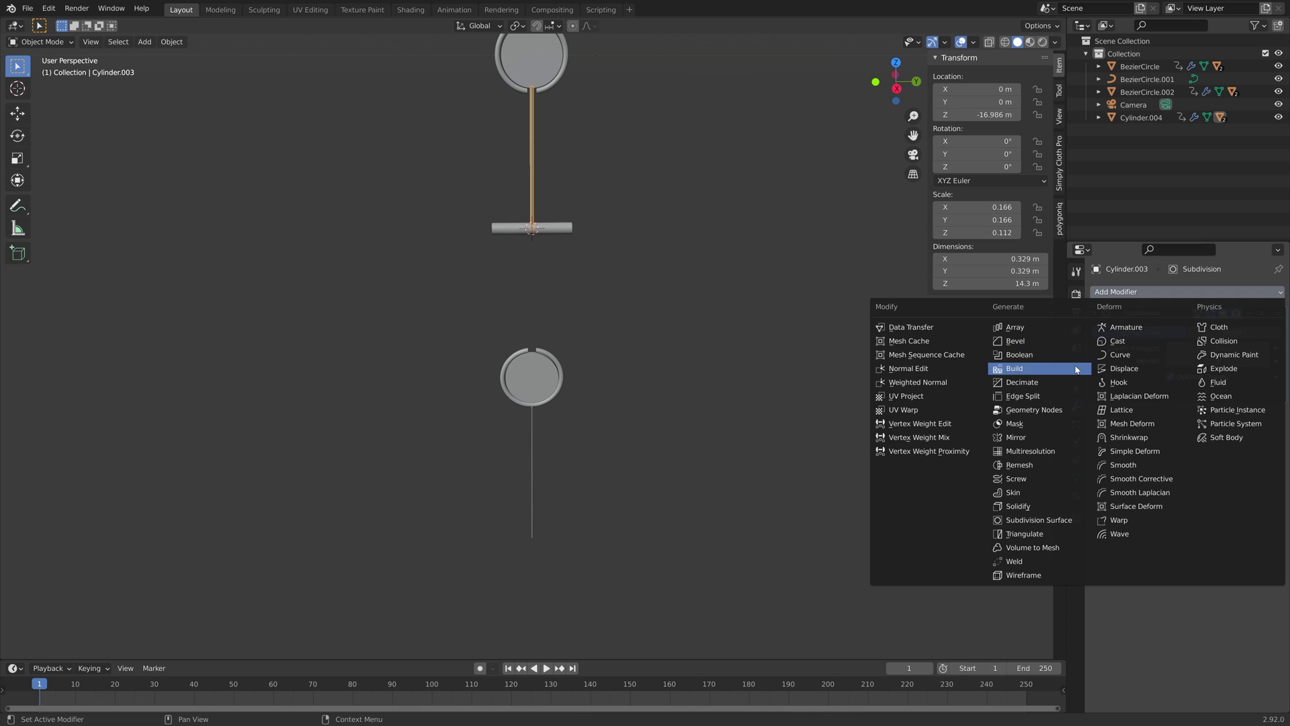
{"action": "left_click", "coordinate": [1043, 437]}
{"action": "left_click", "coordinate": [1216, 433]}
{"action": "left_click", "coordinate": [1183, 432]}
{"action": "left_click", "coordinate": [1261, 478]}
{"action": "left_click", "coordinate": [563, 230]}
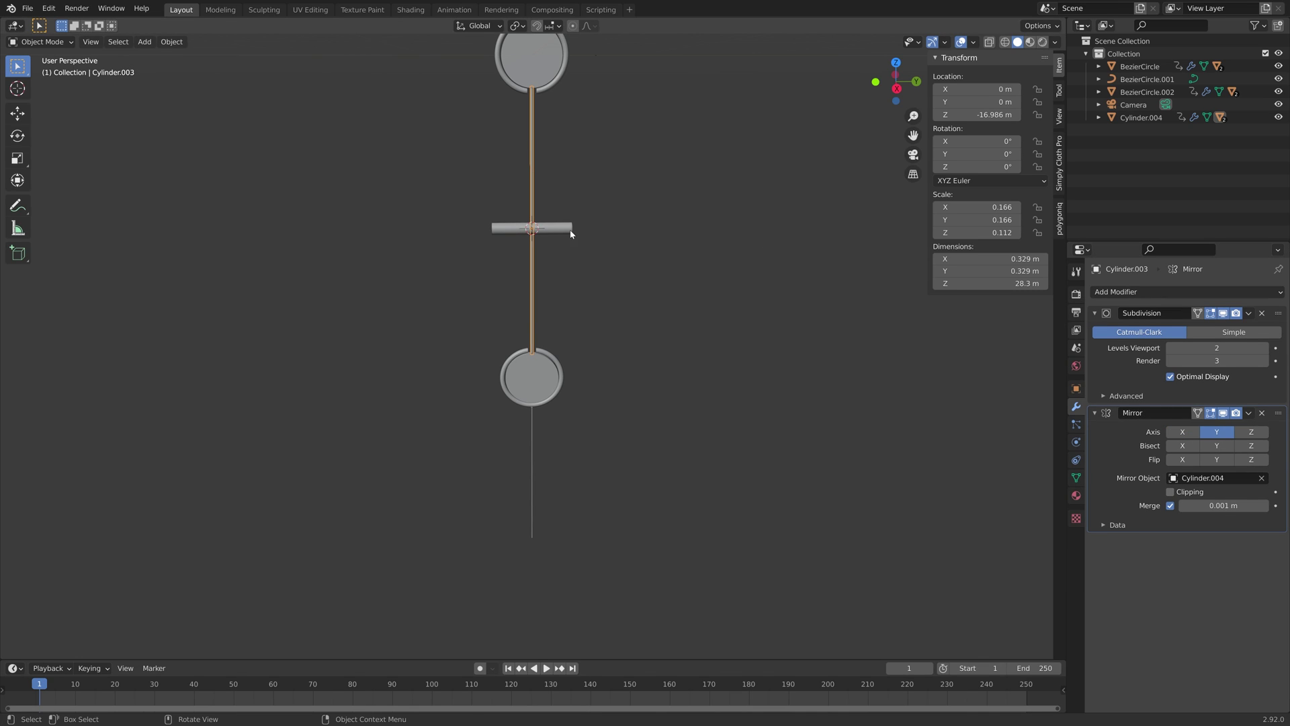
Step: Play the animation to check how the mirrored discs and rods move past both rings
{"action": "key", "text": "space"}
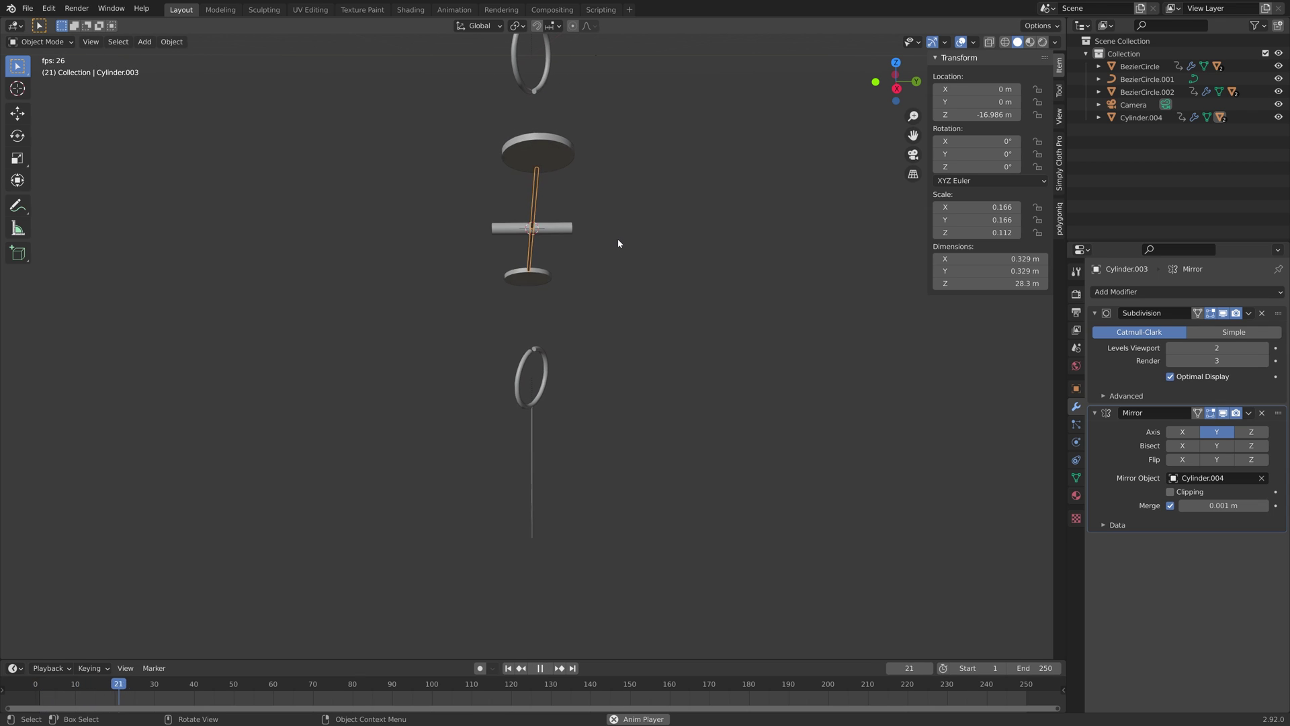
{"action": "scroll", "coordinate": [618, 239], "scroll_direction": "down", "scroll_amount": 5}
{"action": "middle_click_drag", "start_coordinate": [618, 239], "coordinate": [672, 224]}
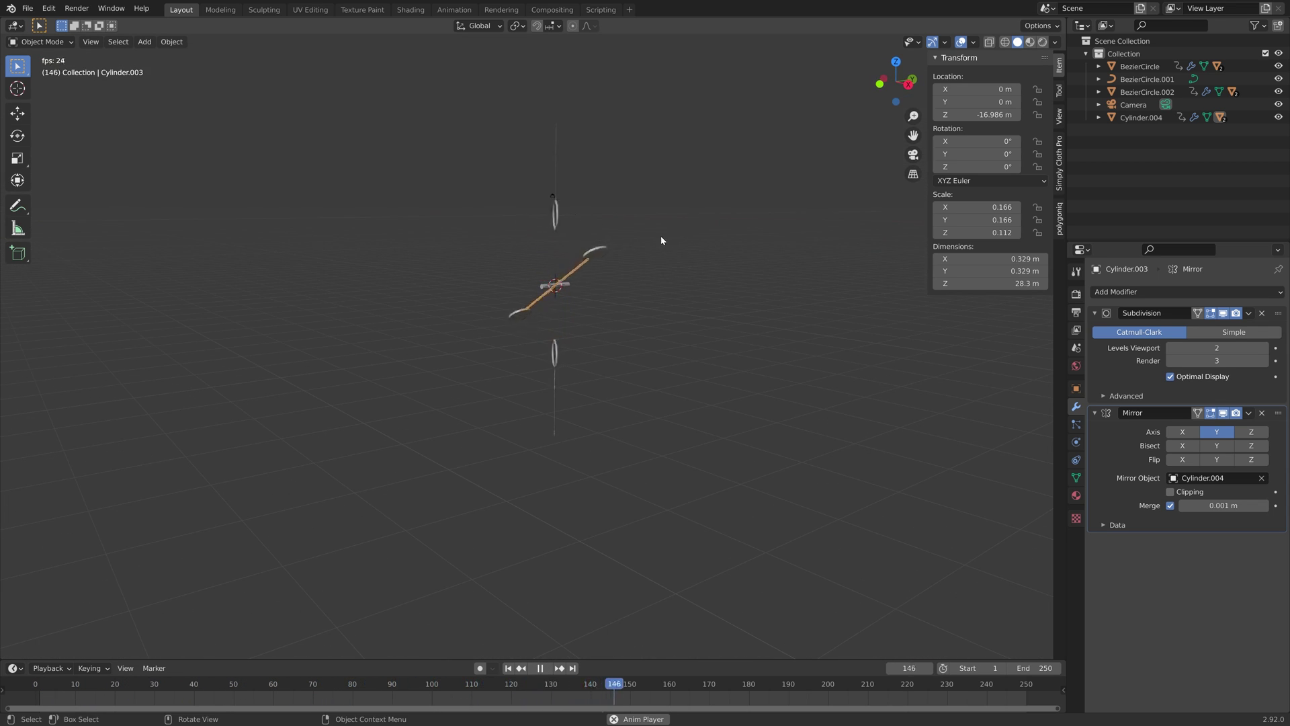
{"action": "key", "text": "space"}
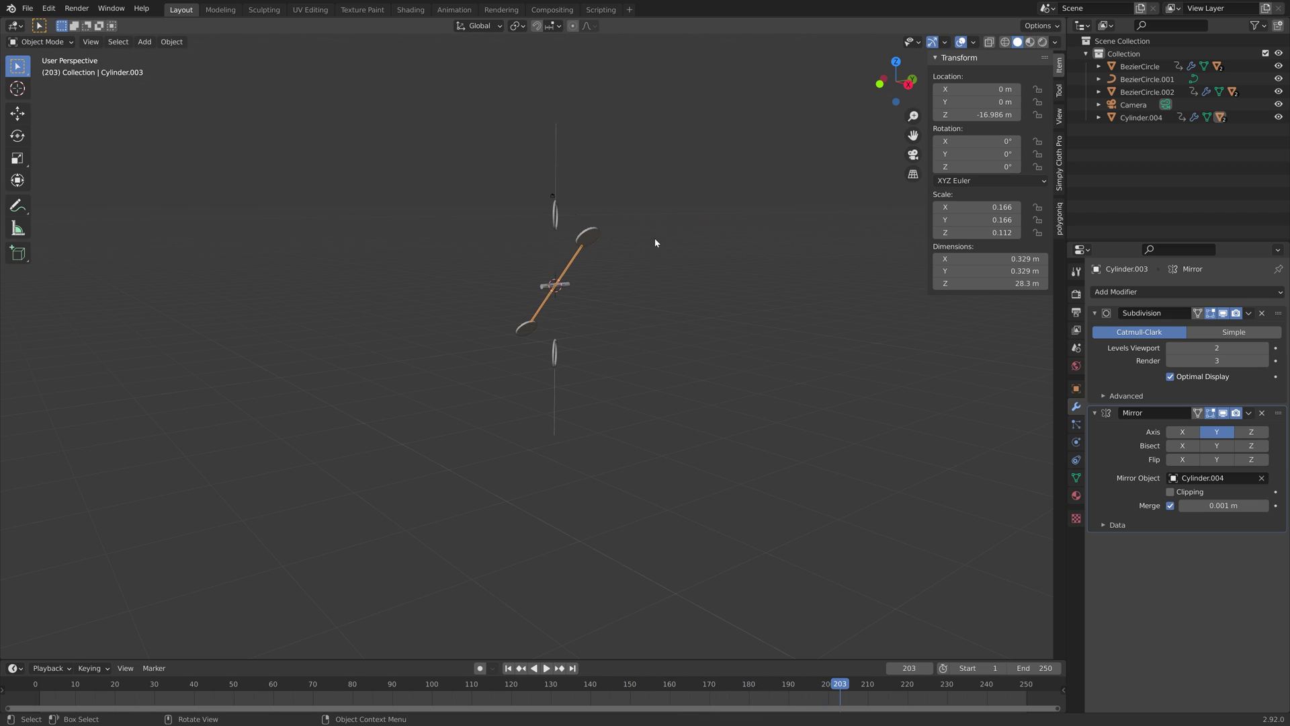
Step: At frame 250, replace the lower ring's rotation keyframe with one whose Z rotation is -720°
{"action": "scroll", "coordinate": [659, 236], "scroll_direction": "up", "scroll_amount": 6}
{"action": "key", "text": "shift+Right"}
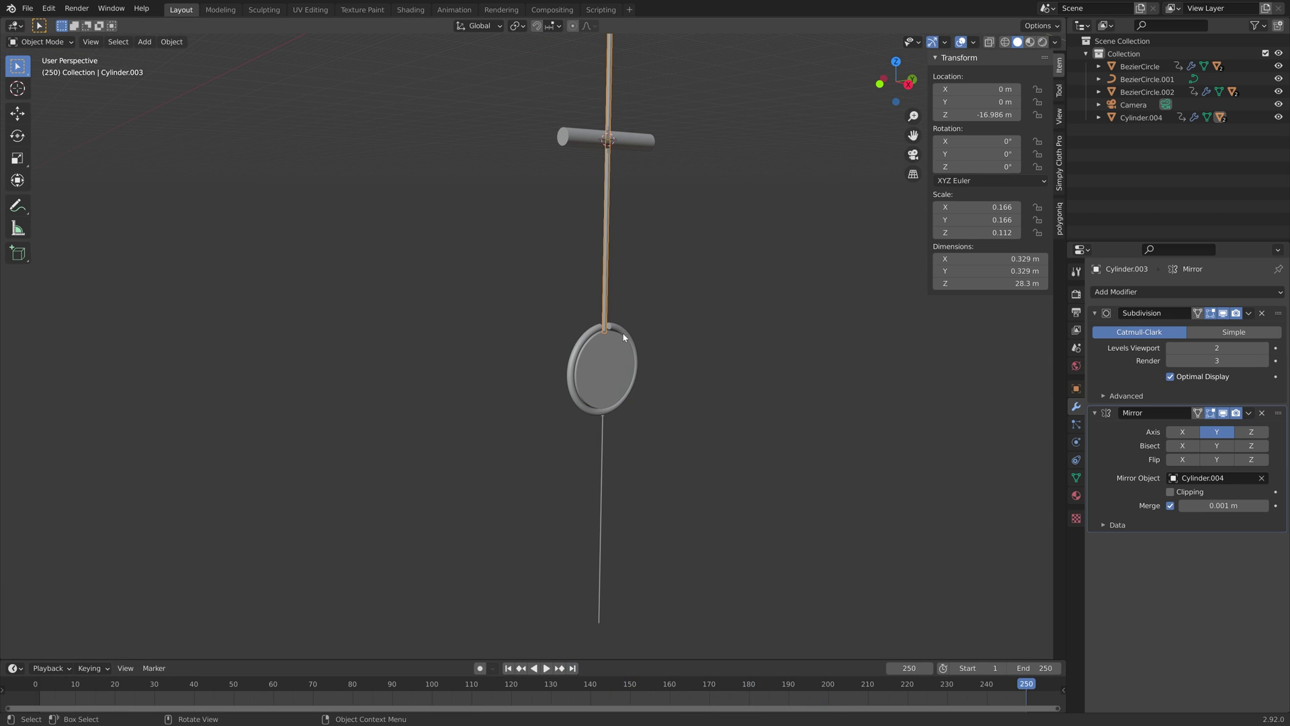
{"action": "left_click", "coordinate": [622, 333]}
{"action": "right_click", "coordinate": [979, 156]}
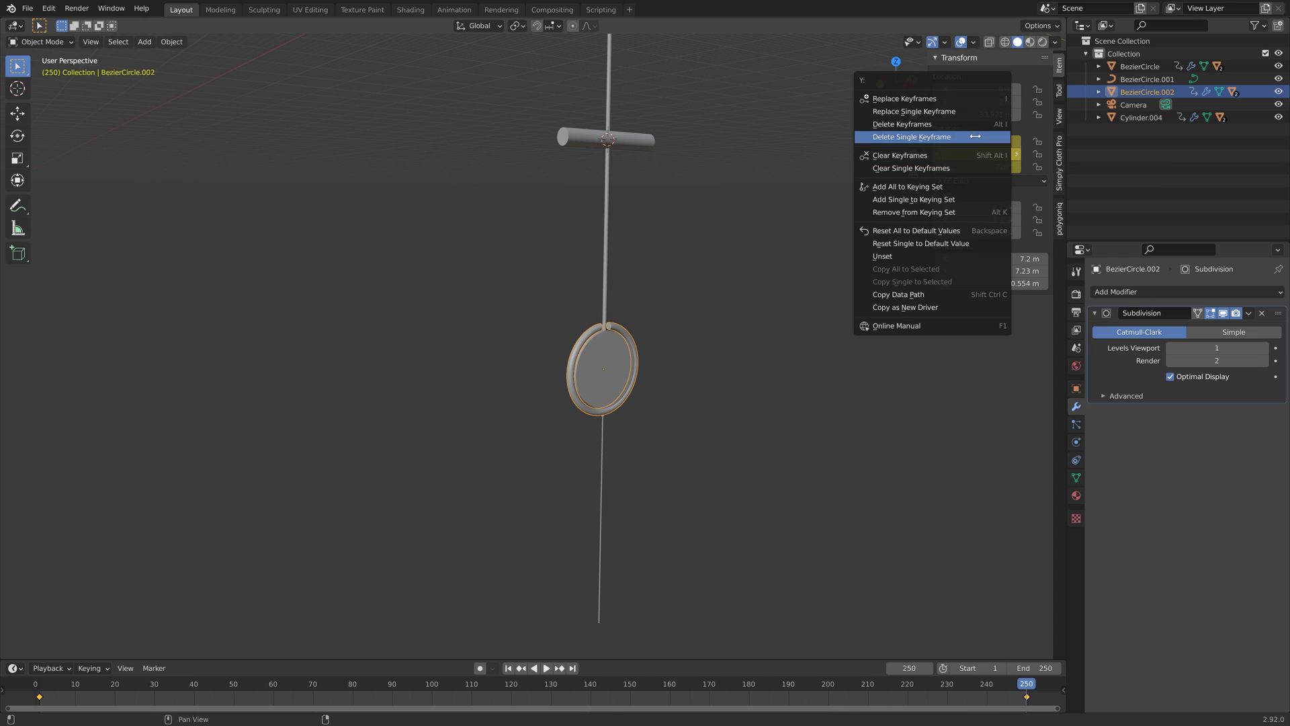
{"action": "left_click", "coordinate": [941, 132]}
{"action": "left_click", "coordinate": [994, 166]}
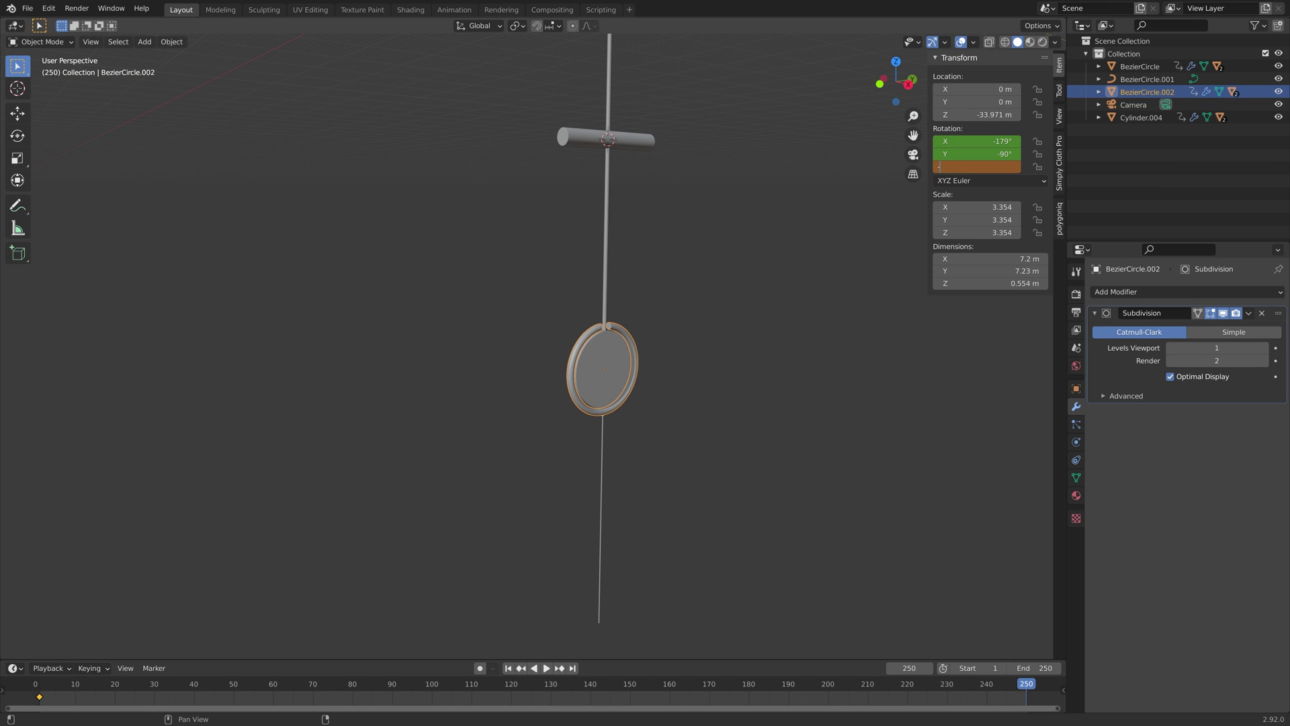
{"action": "key", "text": "Escape"}
{"action": "key", "text": "i"}
Step: Play the animation to check the lower ring's reversed spin, then save the project as another incremented file
{"action": "key", "text": "space"}
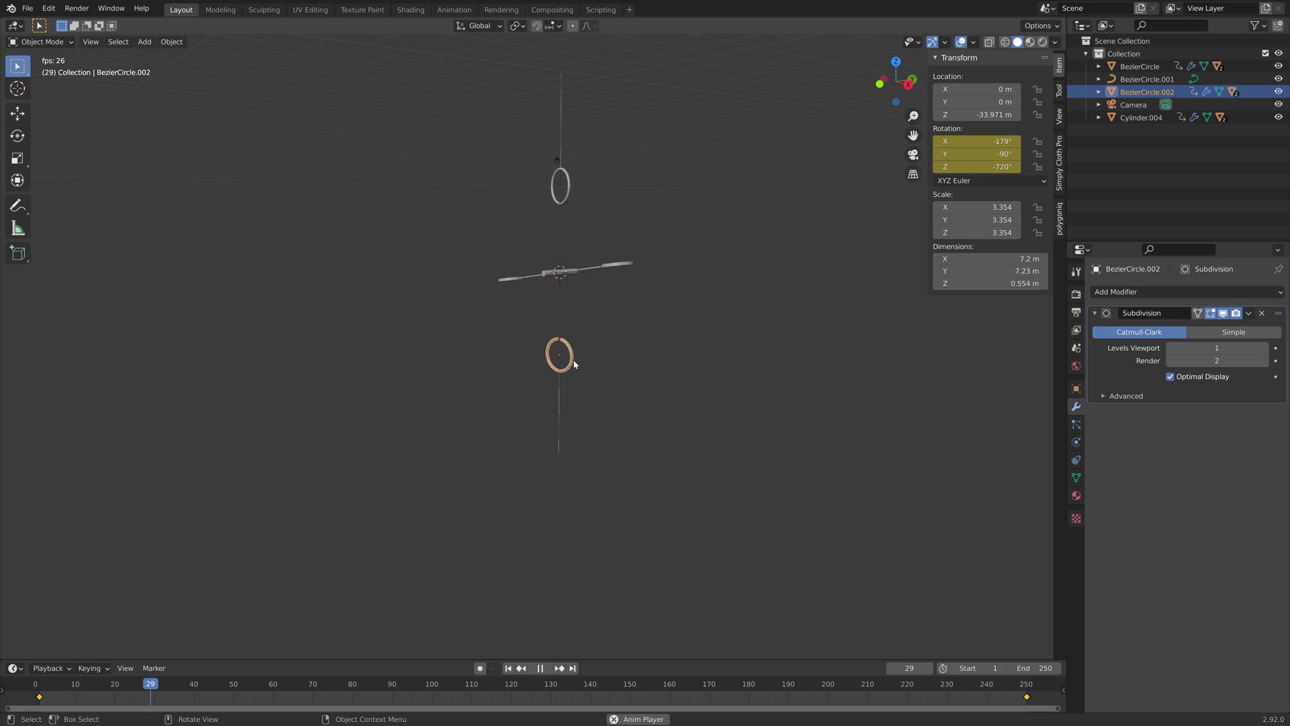
{"action": "key", "text": "space"}
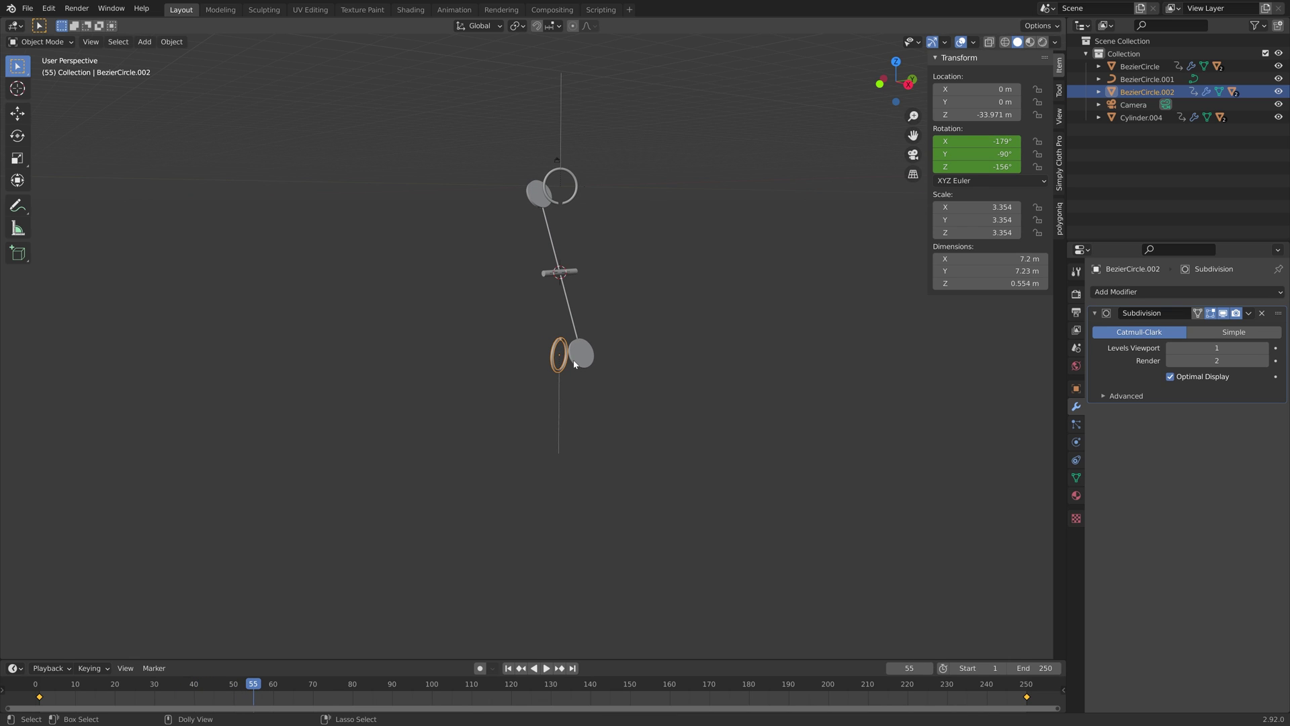
{"action": "key", "text": "ctrl+shift+s"}
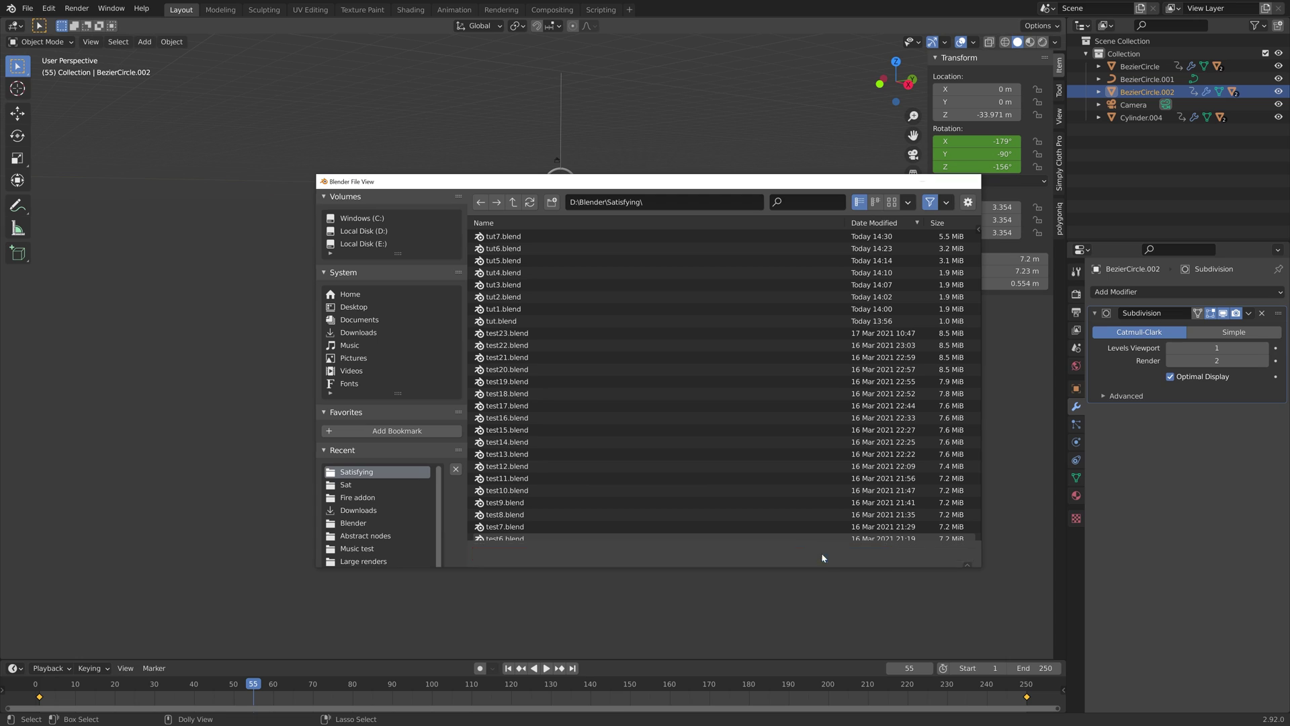
{"action": "left_click", "coordinate": [822, 557]}
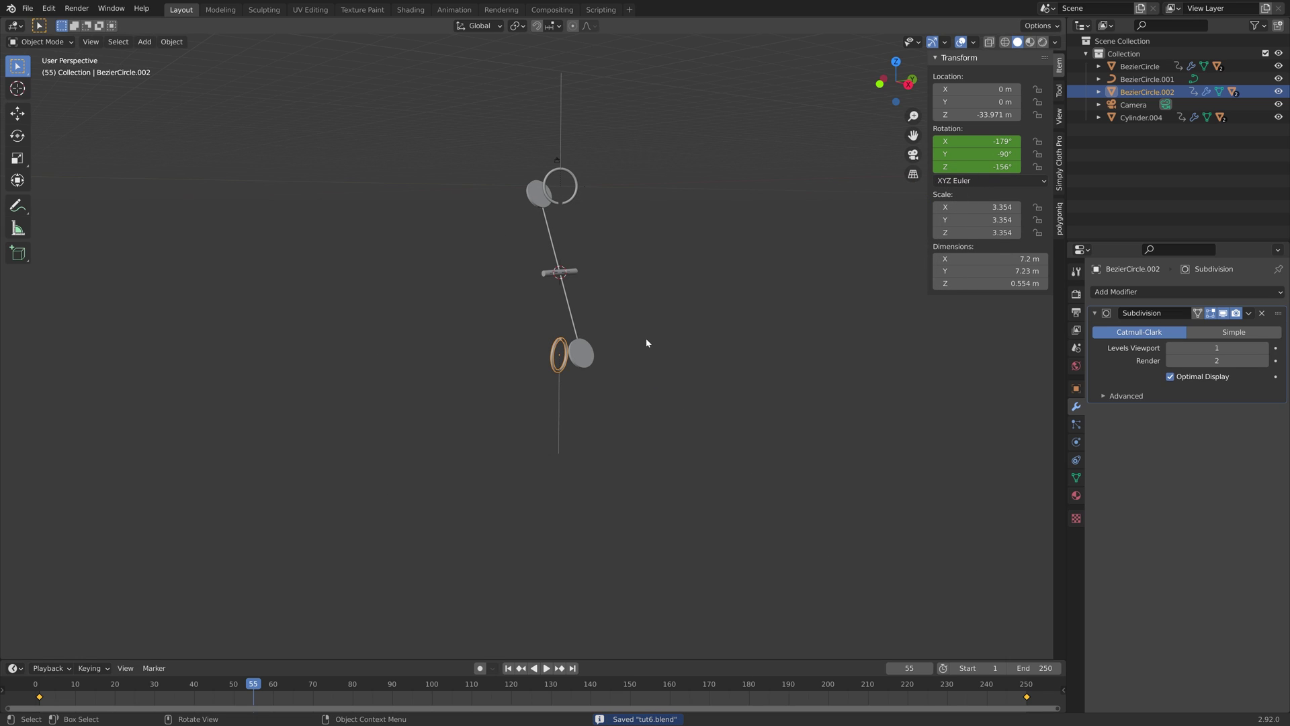
Step: Align the camera to a view of the whole assembly, lock the camera to the view and pull it back
{"action": "scroll", "coordinate": [646, 342], "scroll_direction": "up", "scroll_amount": 3}
{"action": "middle_click_drag", "start_coordinate": [697, 261], "coordinate": [658, 382], "text": "ctrl"}
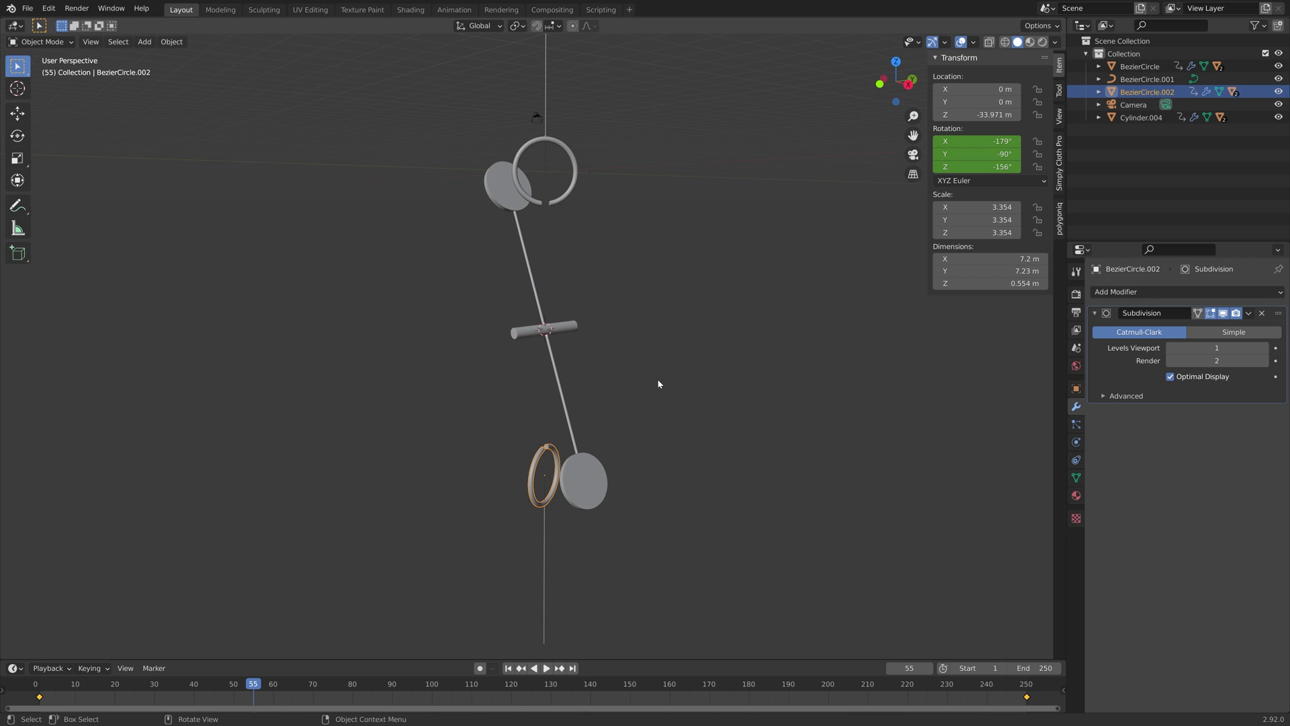
{"action": "key", "text": "ctrl+alt+KP_0"}
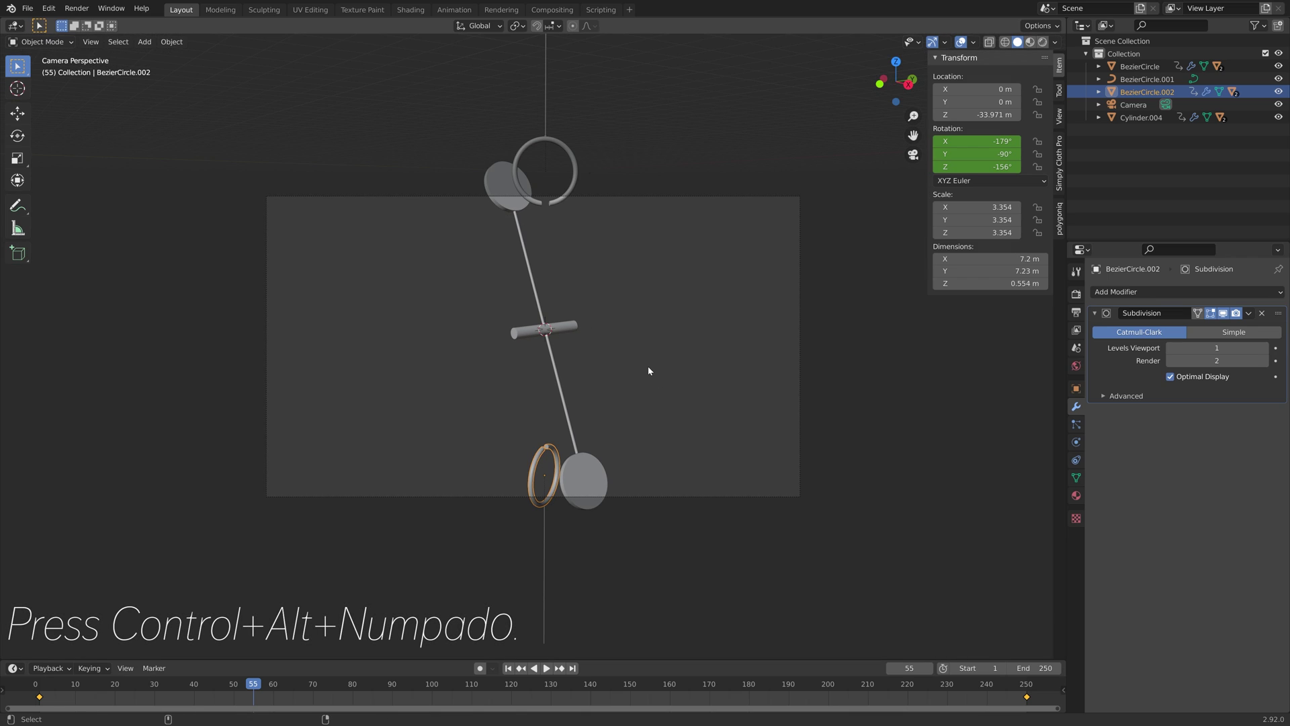
{"action": "left_click", "coordinate": [1060, 117]}
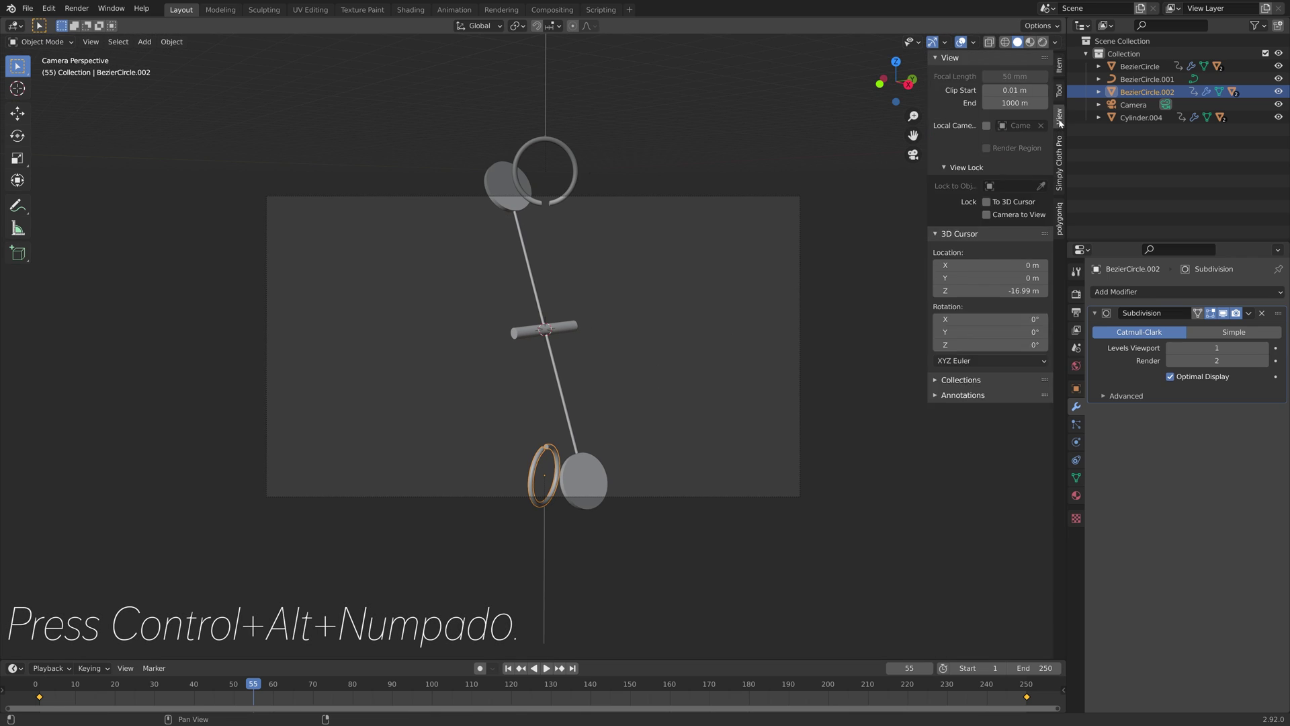
{"action": "left_click", "coordinate": [986, 214]}
{"action": "scroll", "coordinate": [739, 278], "scroll_direction": "up", "scroll_amount": 5}
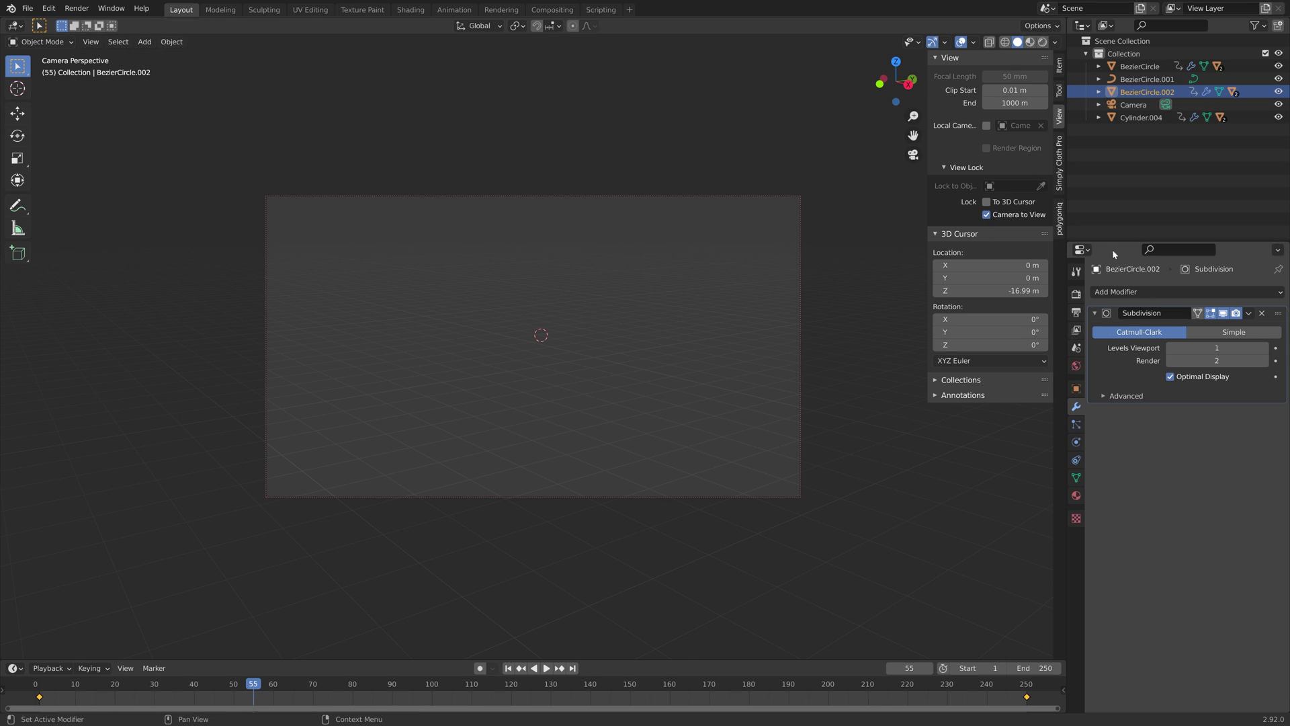
Step: Set the camera's clip end distance to 10000 m
{"action": "left_click", "coordinate": [1133, 104]}
{"action": "left_click", "coordinate": [1076, 442]}
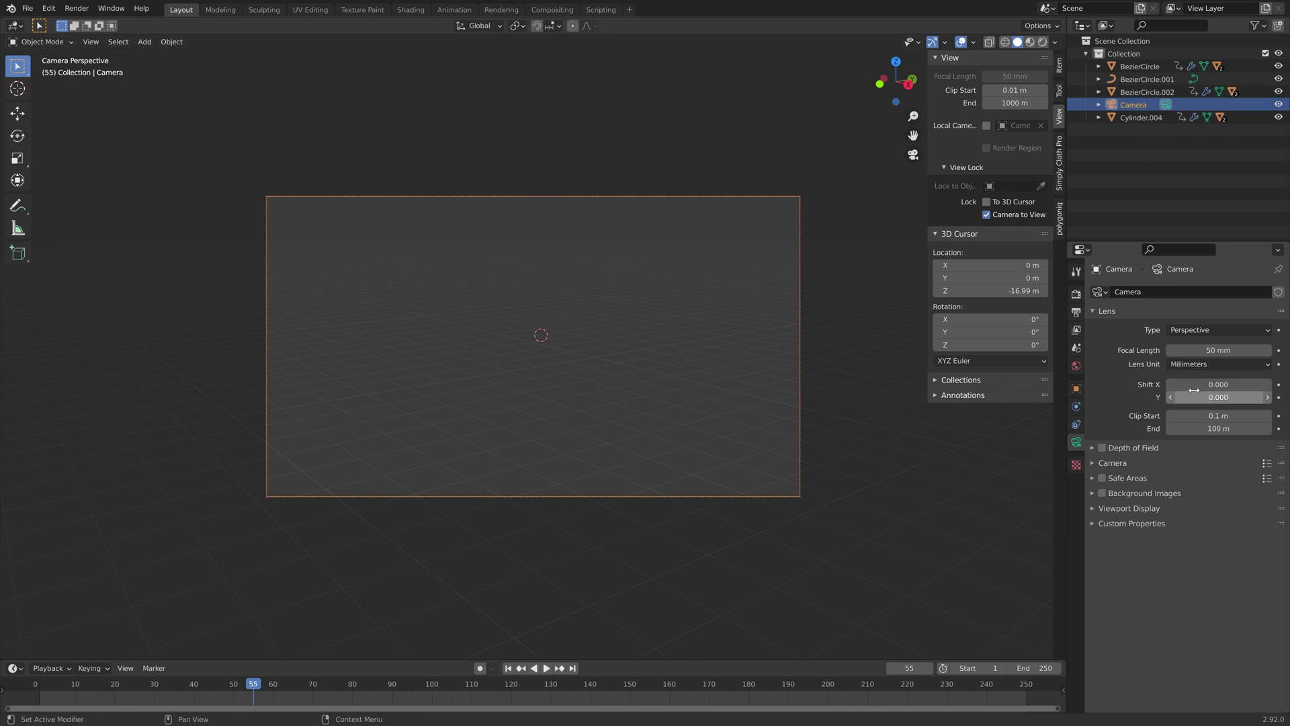
{"action": "left_click", "coordinate": [1218, 428]}
{"action": "type", "text": "10000"}
{"action": "key", "text": "Return"}
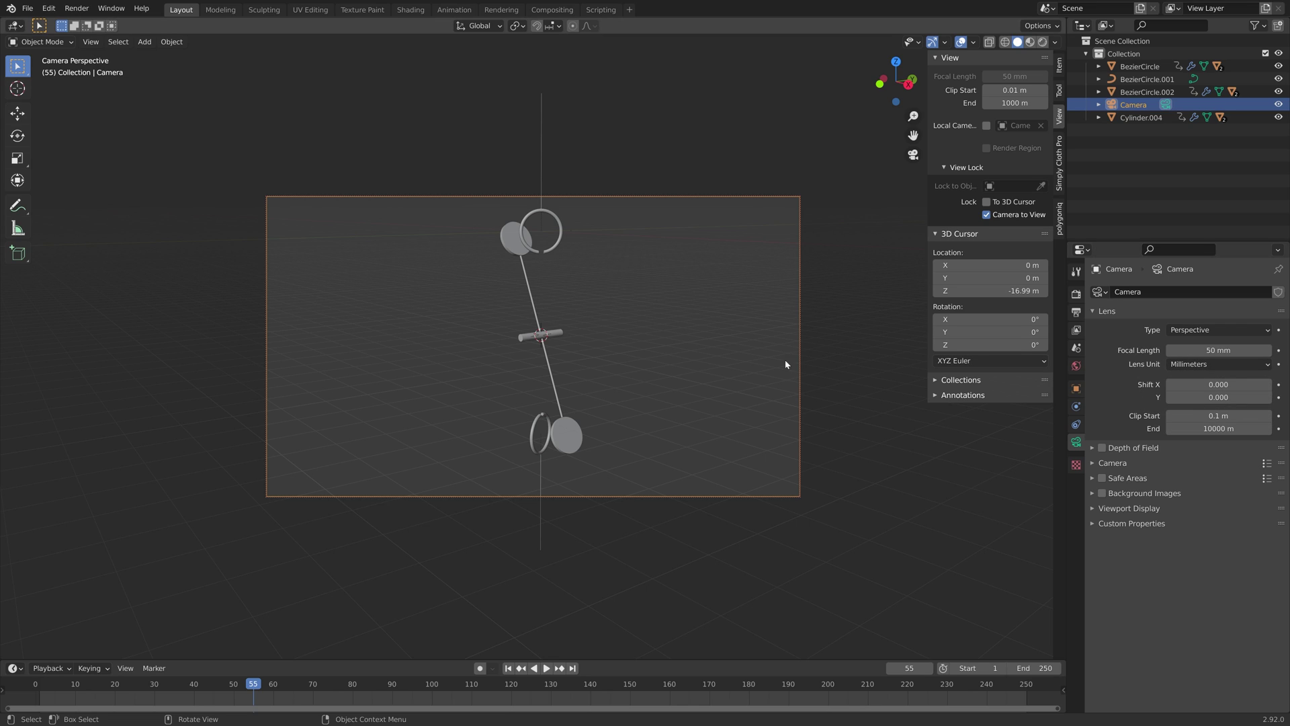
Step: Set the render resolution to 1000 × 1000 px for a square camera frame
{"action": "left_click", "coordinate": [1076, 295]}
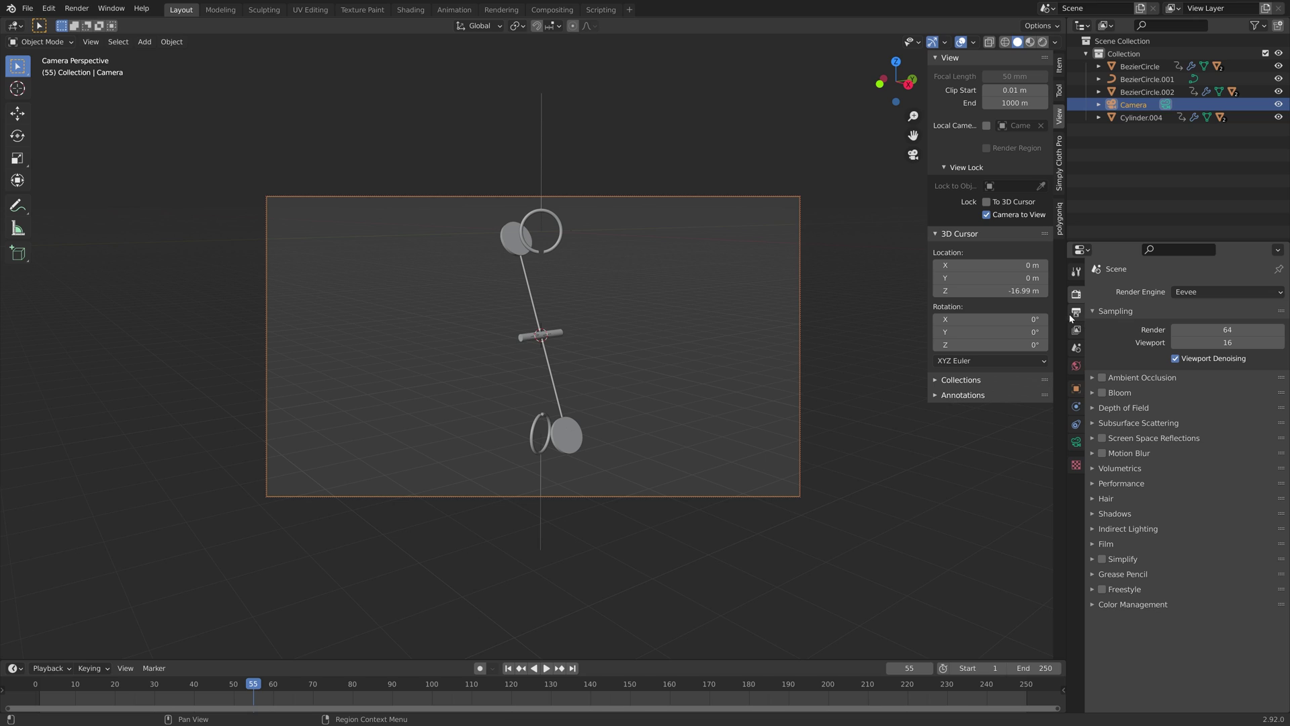
{"action": "left_click", "coordinate": [1075, 314]}
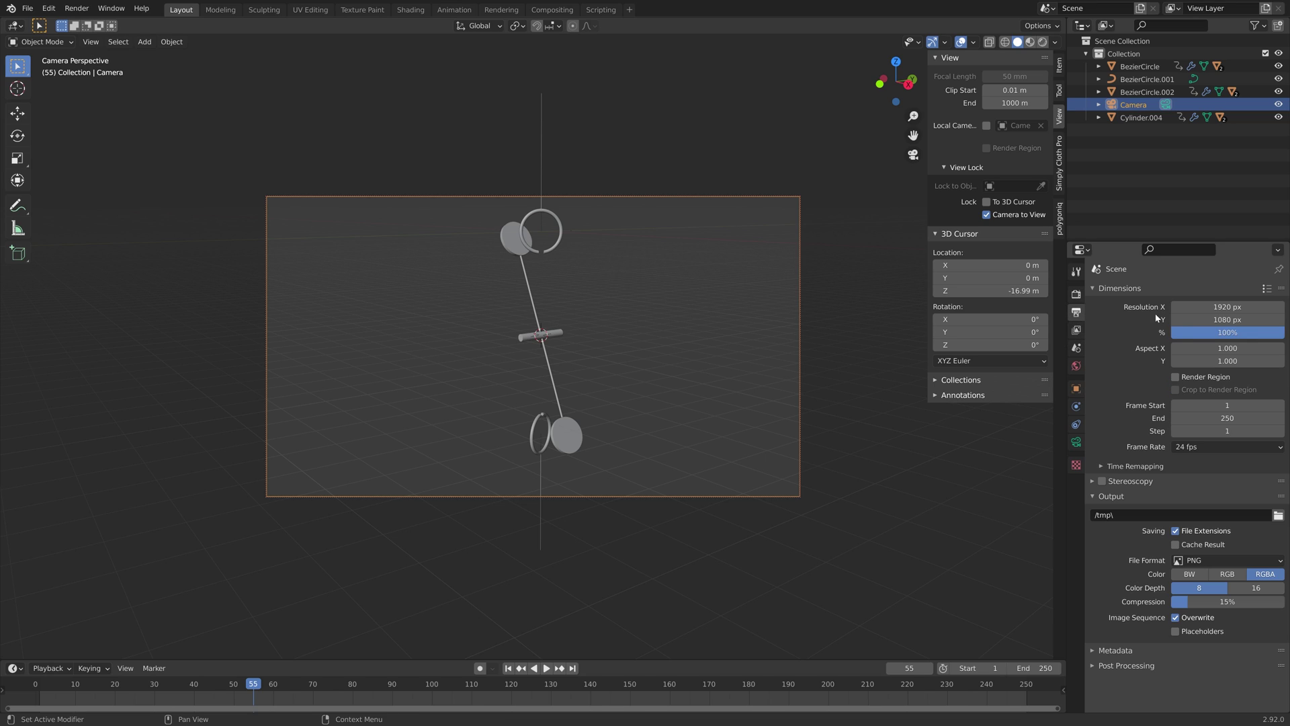
{"action": "left_click", "coordinate": [1242, 308]}
{"action": "type", "text": "1000"}
{"action": "key", "text": "Tab"}
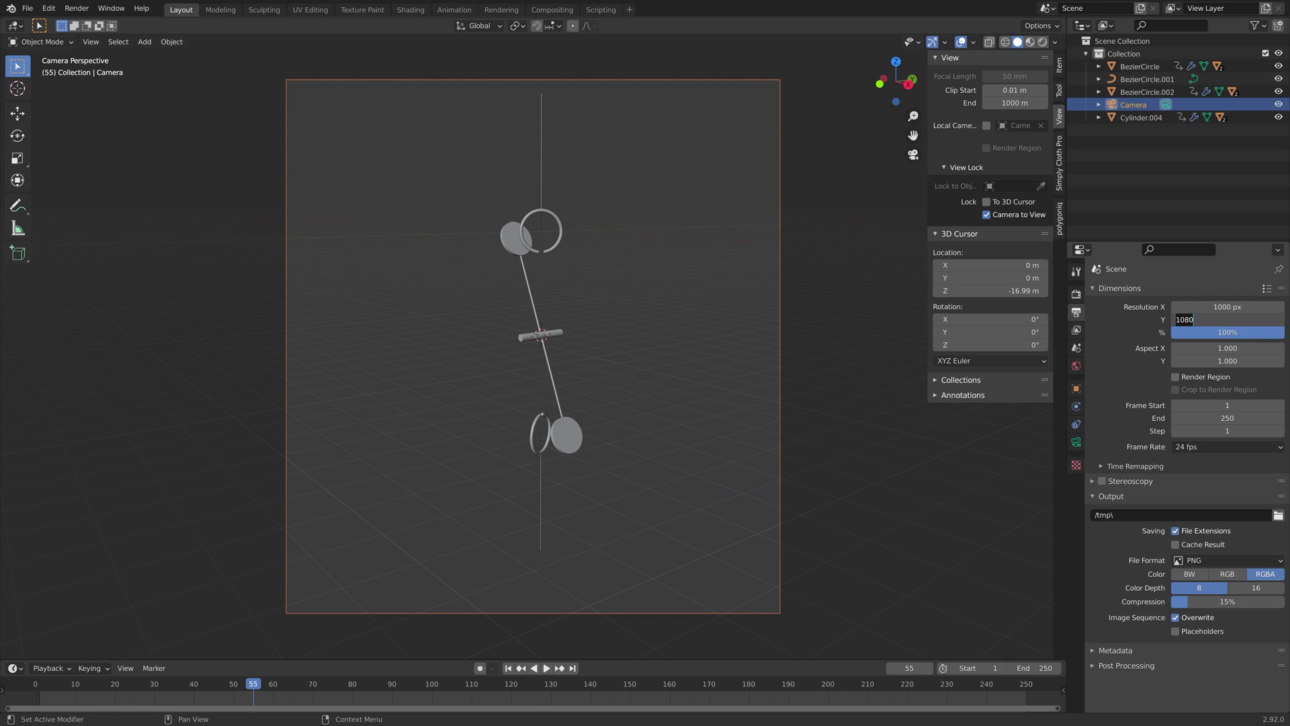
{"action": "type", "text": "2000"}
{"action": "middle_click_drag", "start_coordinate": [575, 139], "coordinate": [724, 210]}
{"action": "left_click", "coordinate": [1228, 319]}
{"action": "type", "text": "1000"}
{"action": "key", "text": "Return"}
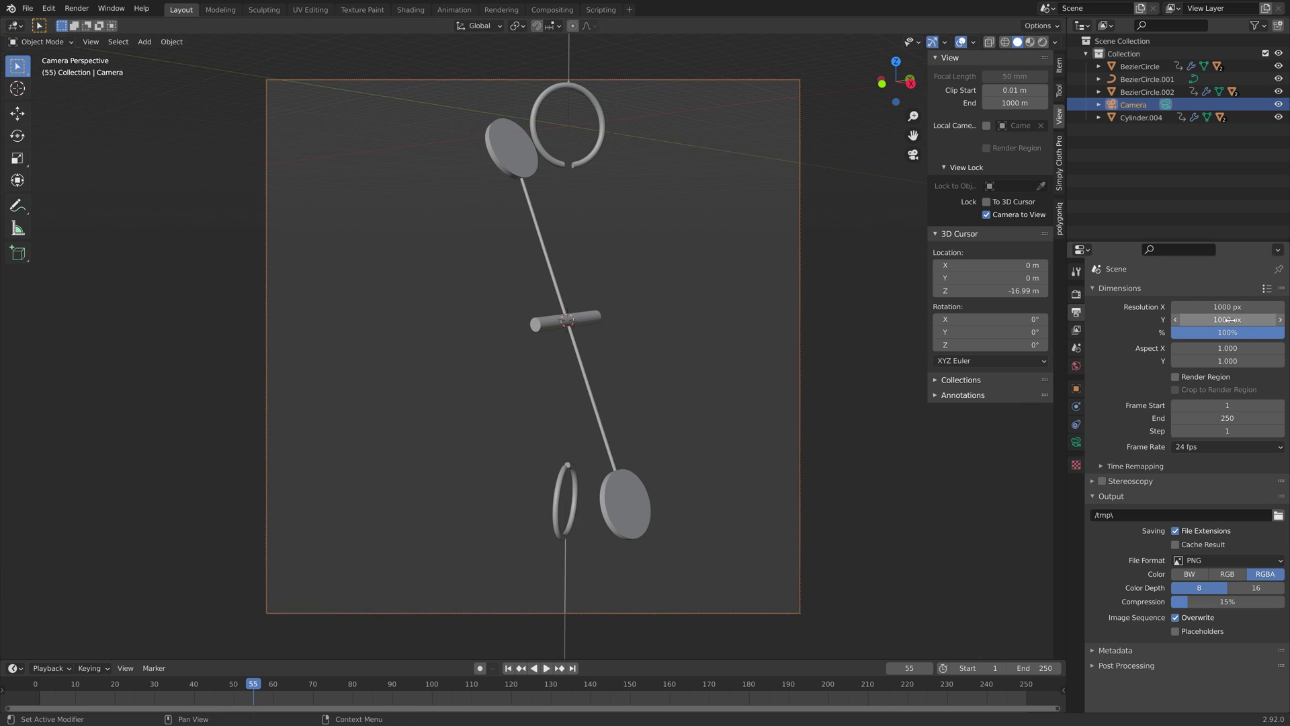
Step: Reframe the camera on the assembly, play and scrub the animation to check the framing, and save the project as tut7.blend
{"action": "mouse_move", "coordinate": [768, 303]}
{"action": "middle_mouse_down"}
{"action": "mouse_move", "coordinate": [745, 301]}
{"action": "mouse_move", "coordinate": [757, 301]}
{"action": "middle_mouse_up"}
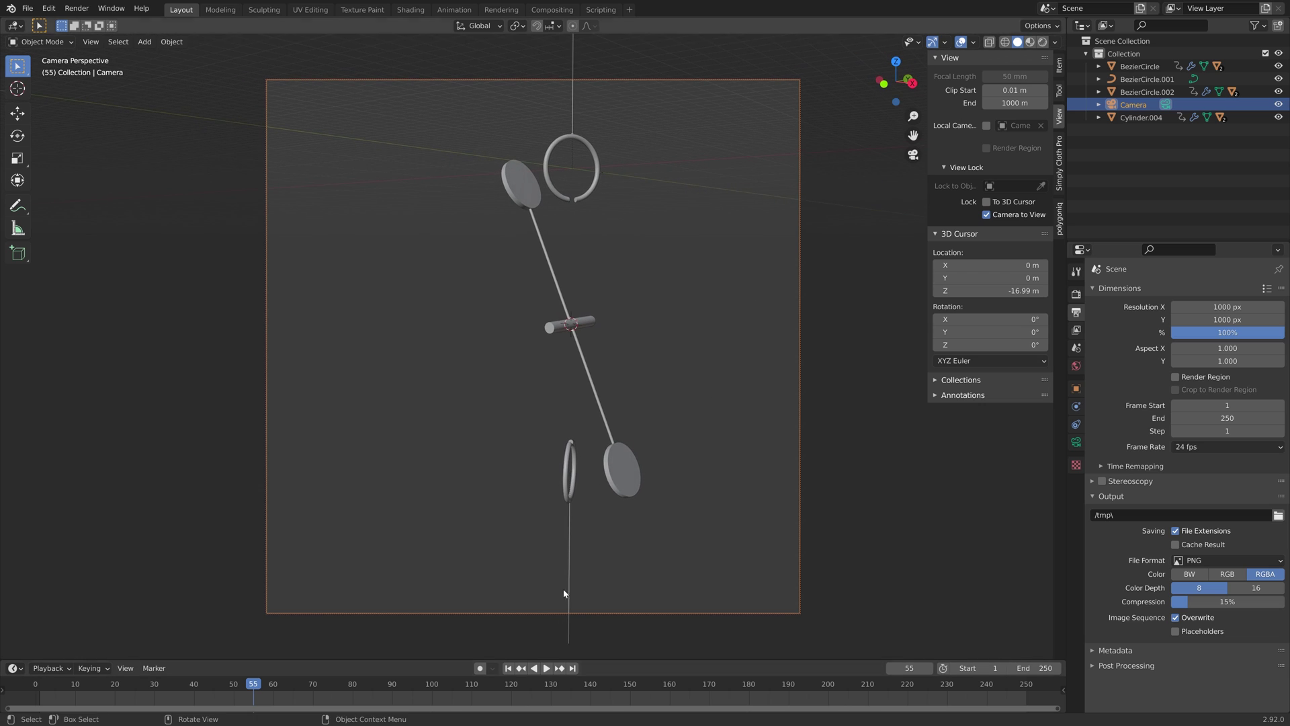
{"action": "key", "text": "space"}
{"action": "left_click", "coordinate": [64, 689]}
{"action": "left_click_drag", "start_coordinate": [66, 689], "coordinate": [634, 689]}
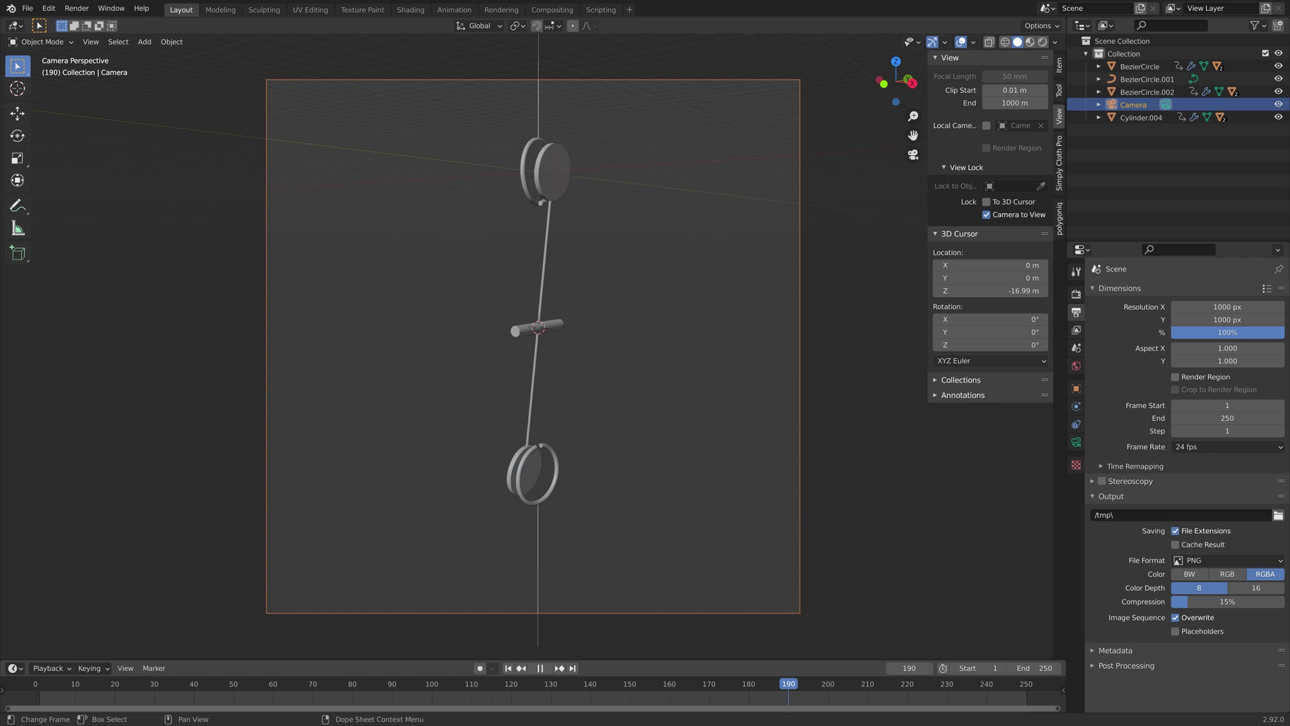
{"action": "key", "text": "space"}
{"action": "key", "text": "space"}
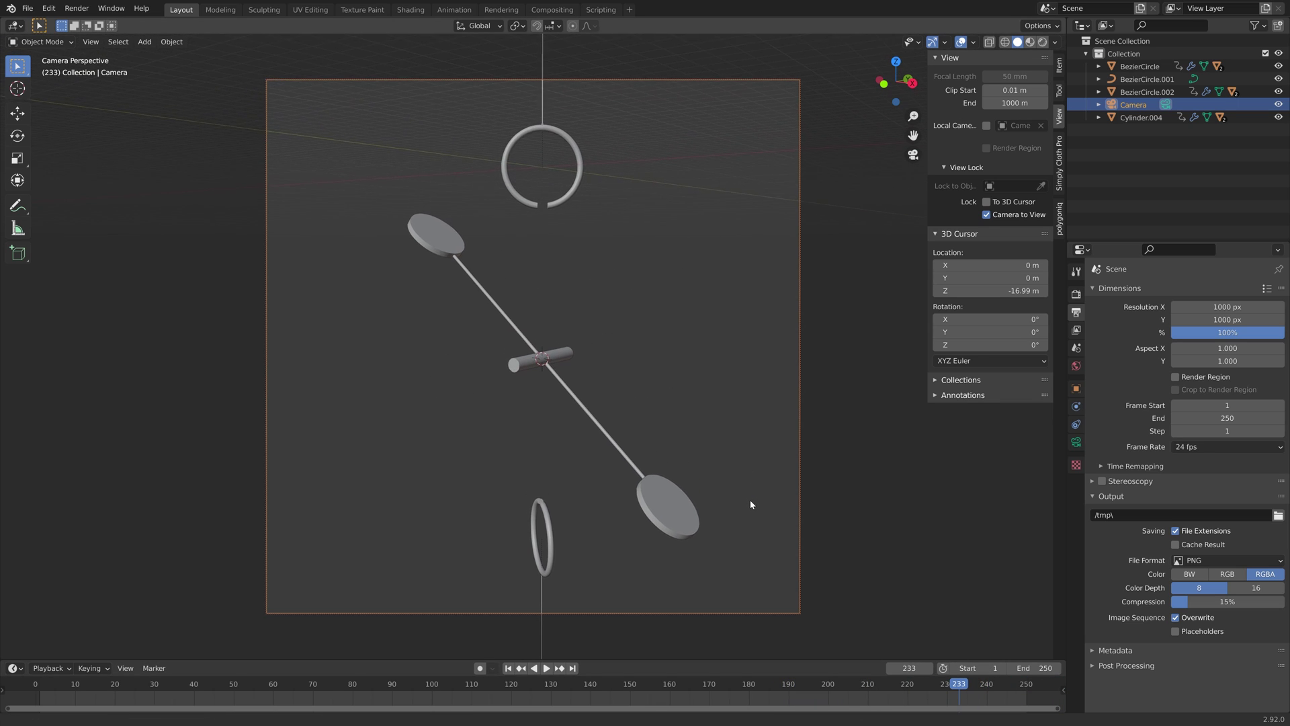
{"action": "left_click_drag", "start_coordinate": [176, 682], "coordinate": [970, 679]}
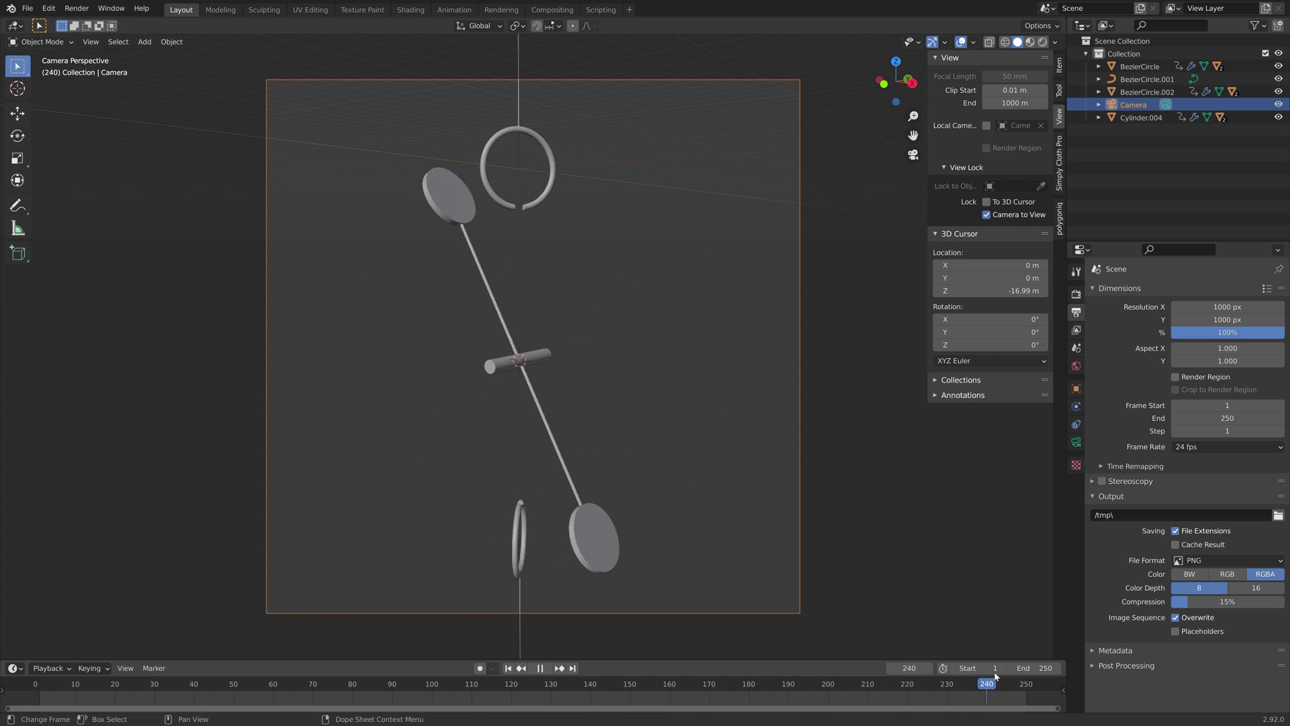
{"action": "key", "text": "space"}
{"action": "left_click", "coordinate": [757, 608]}
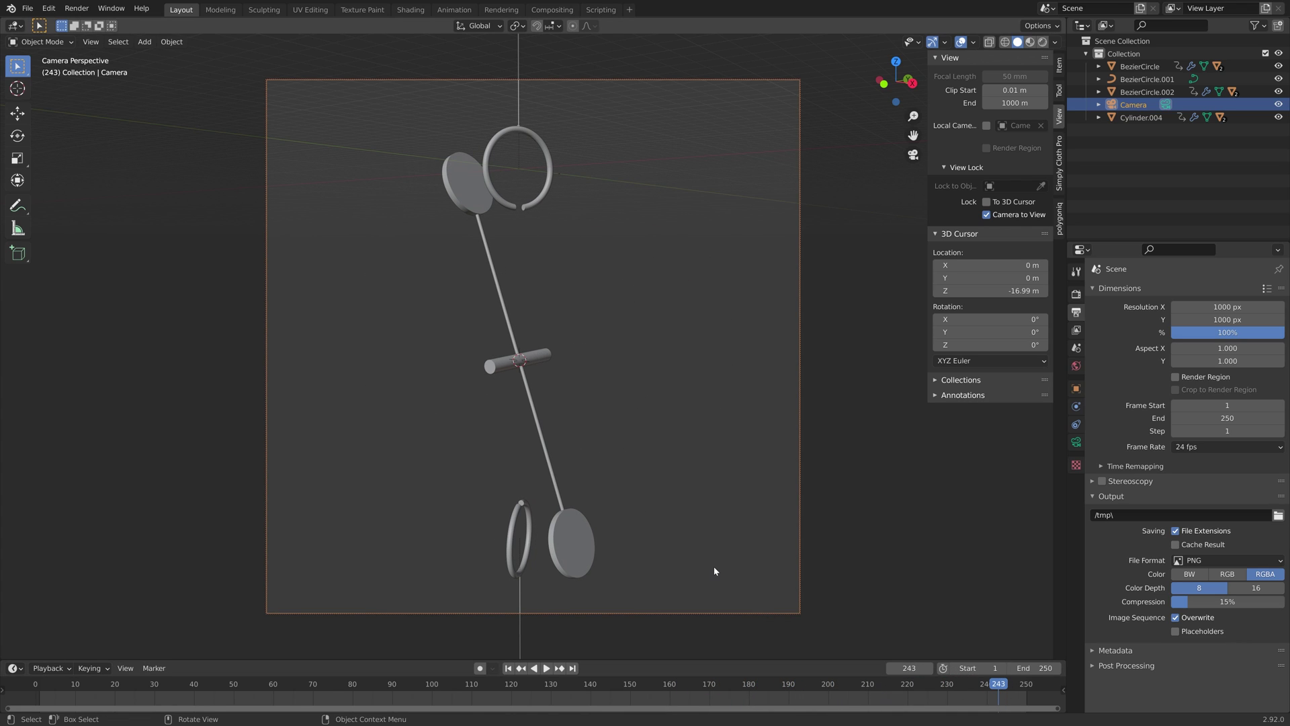
{"action": "key", "text": "ctrl+shift+s"}
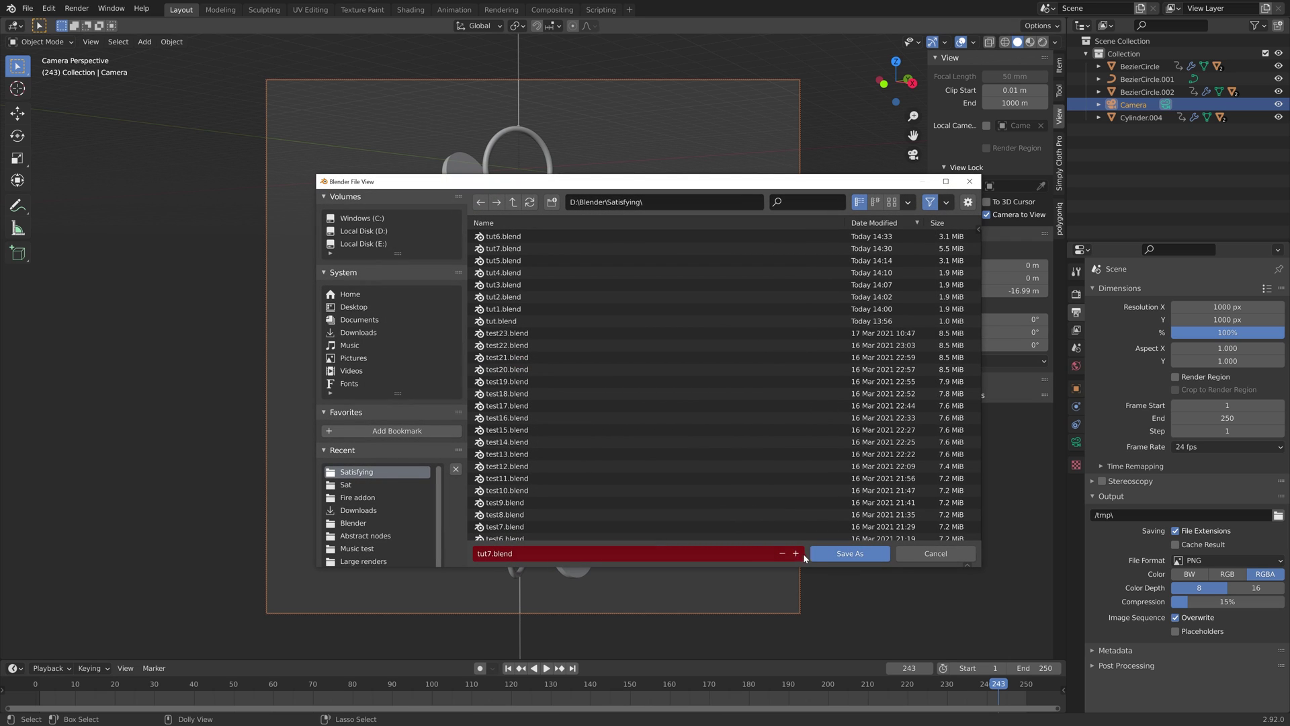
{"action": "left_click", "coordinate": [826, 555]}
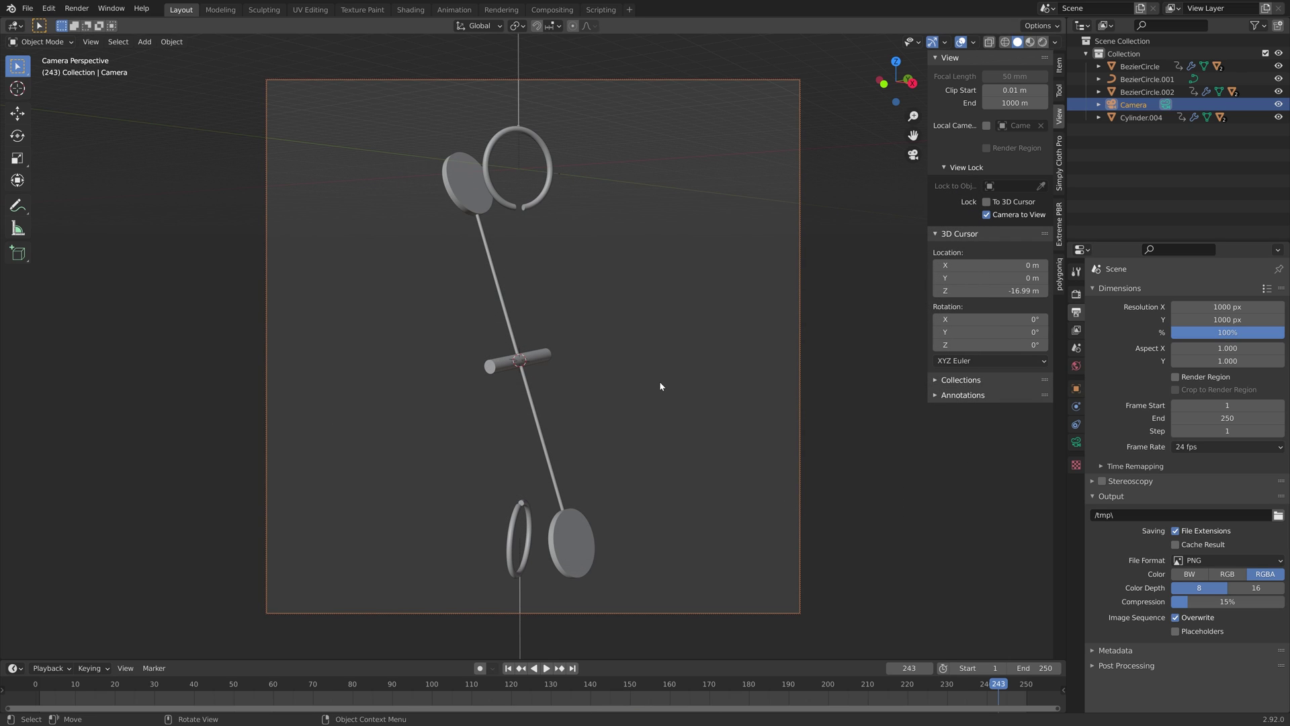
Step: Light the world with an environment texture using the Chelsea_Stairs image, and switch the viewport to rendered shading
{"action": "left_click", "coordinate": [1076, 366]}
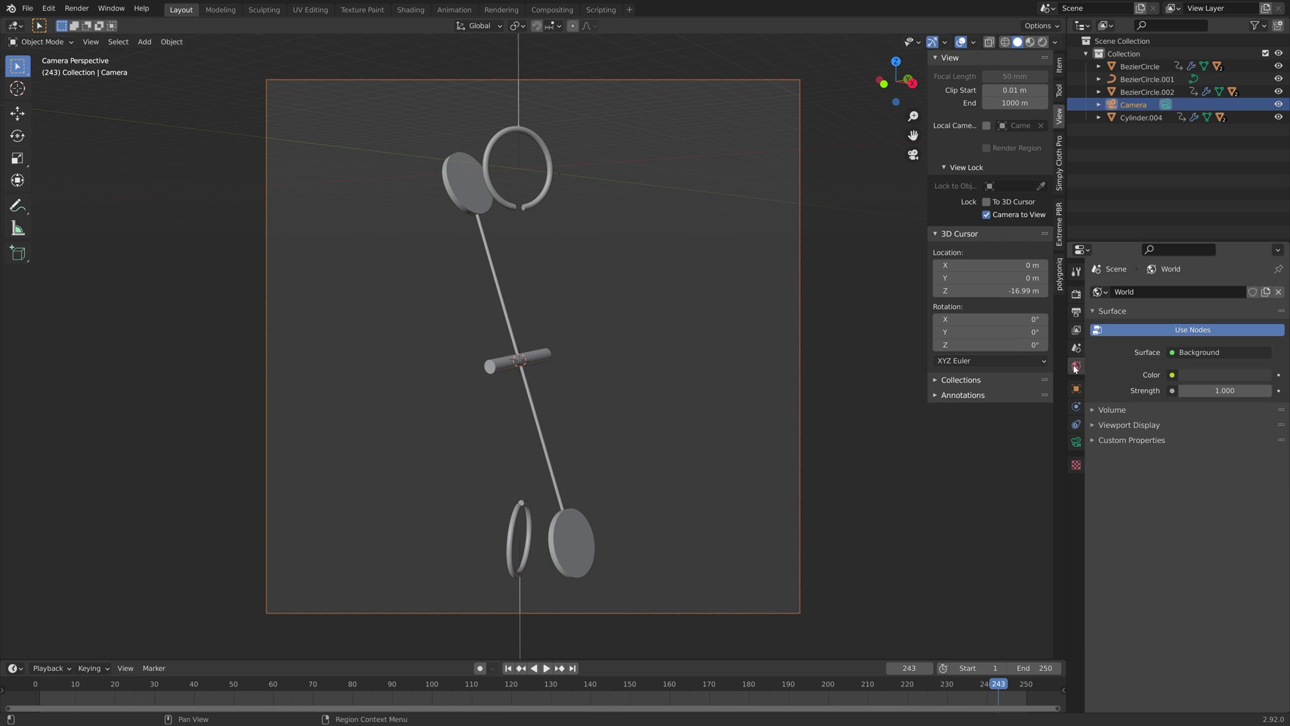
{"action": "left_click", "coordinate": [1173, 375]}
{"action": "left_click", "coordinate": [930, 431]}
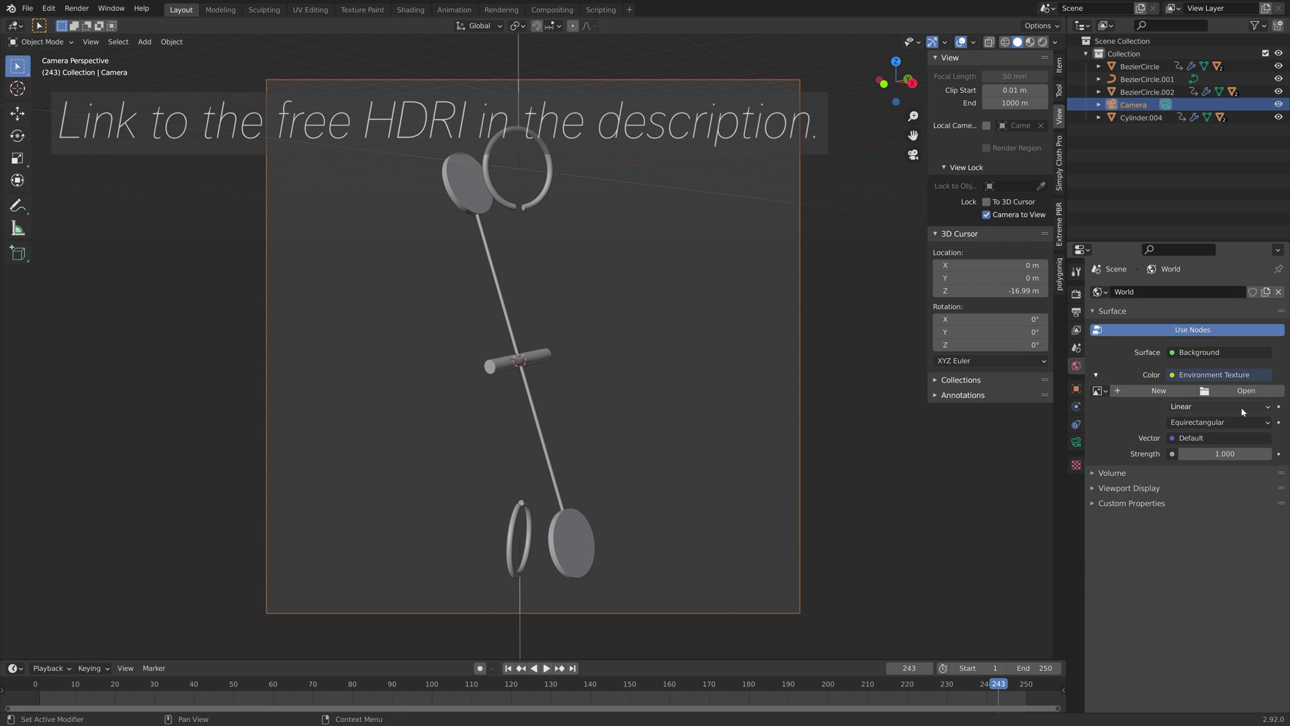
{"action": "left_click", "coordinate": [1243, 392]}
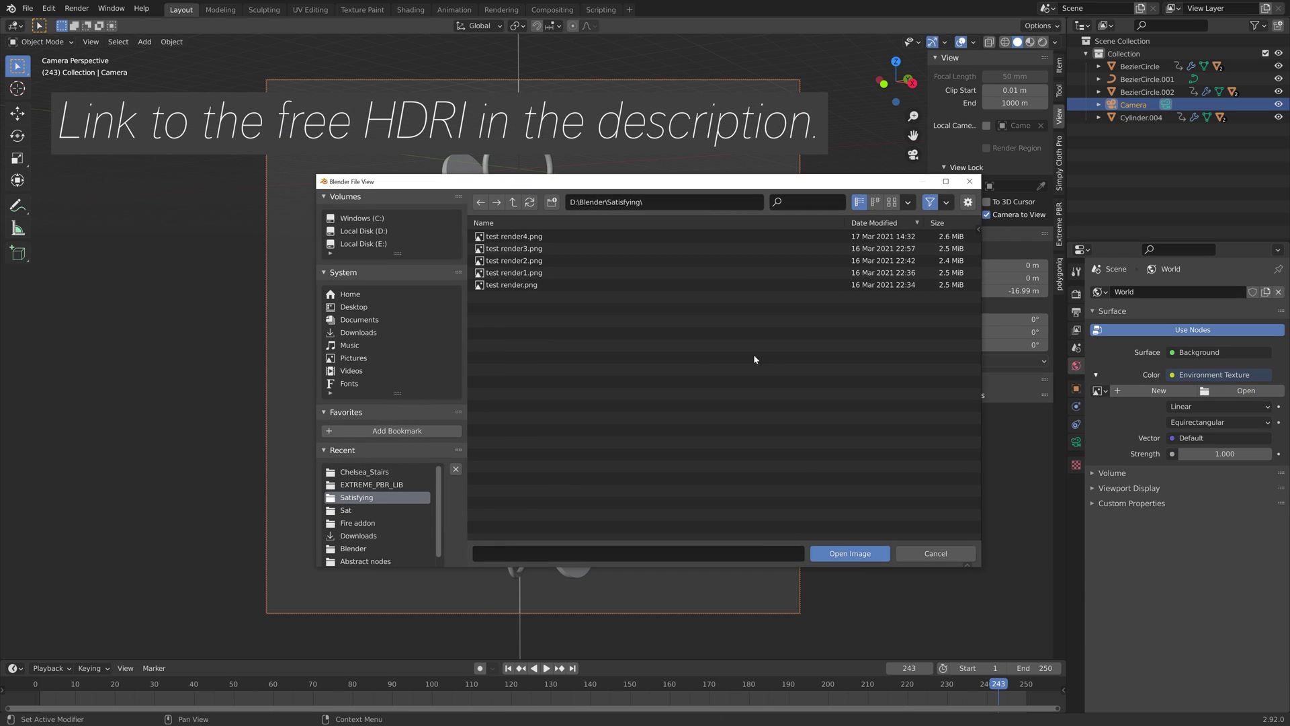
{"action": "left_click", "coordinate": [381, 472]}
{"action": "left_click", "coordinate": [510, 248]}
{"action": "left_click", "coordinate": [873, 555]}
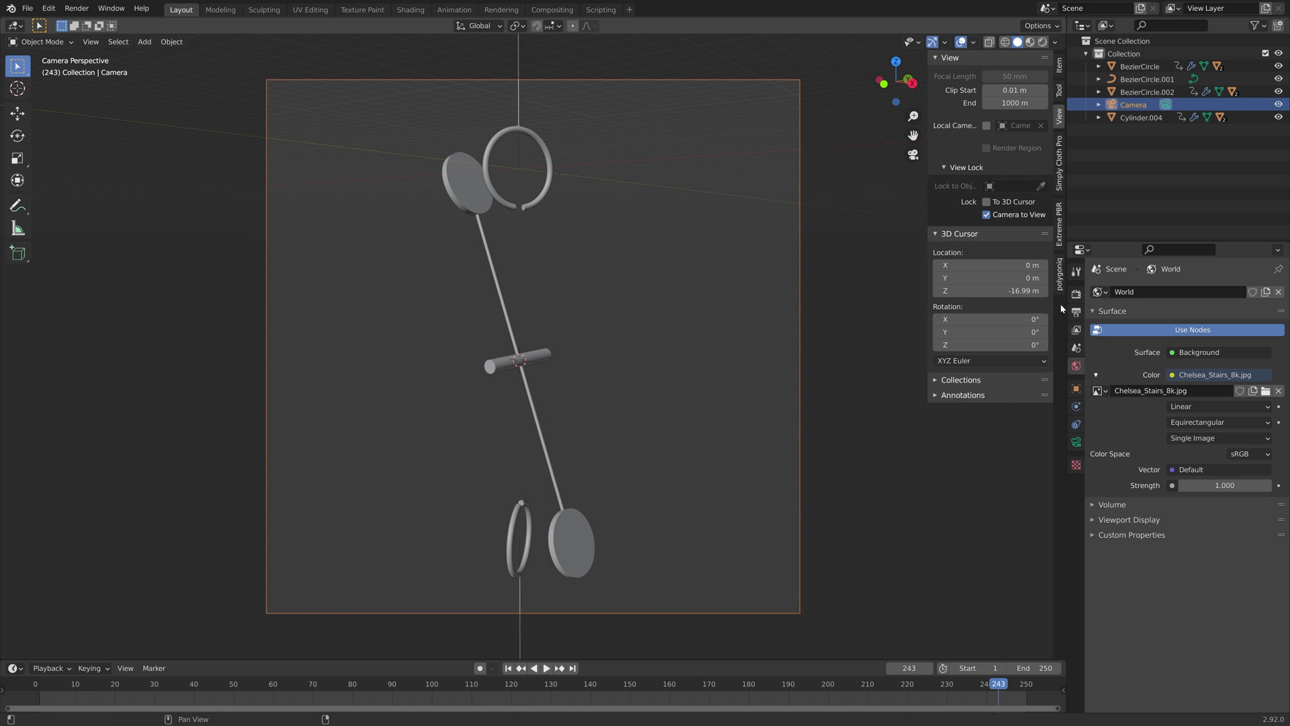
{"action": "left_click", "coordinate": [1046, 43]}
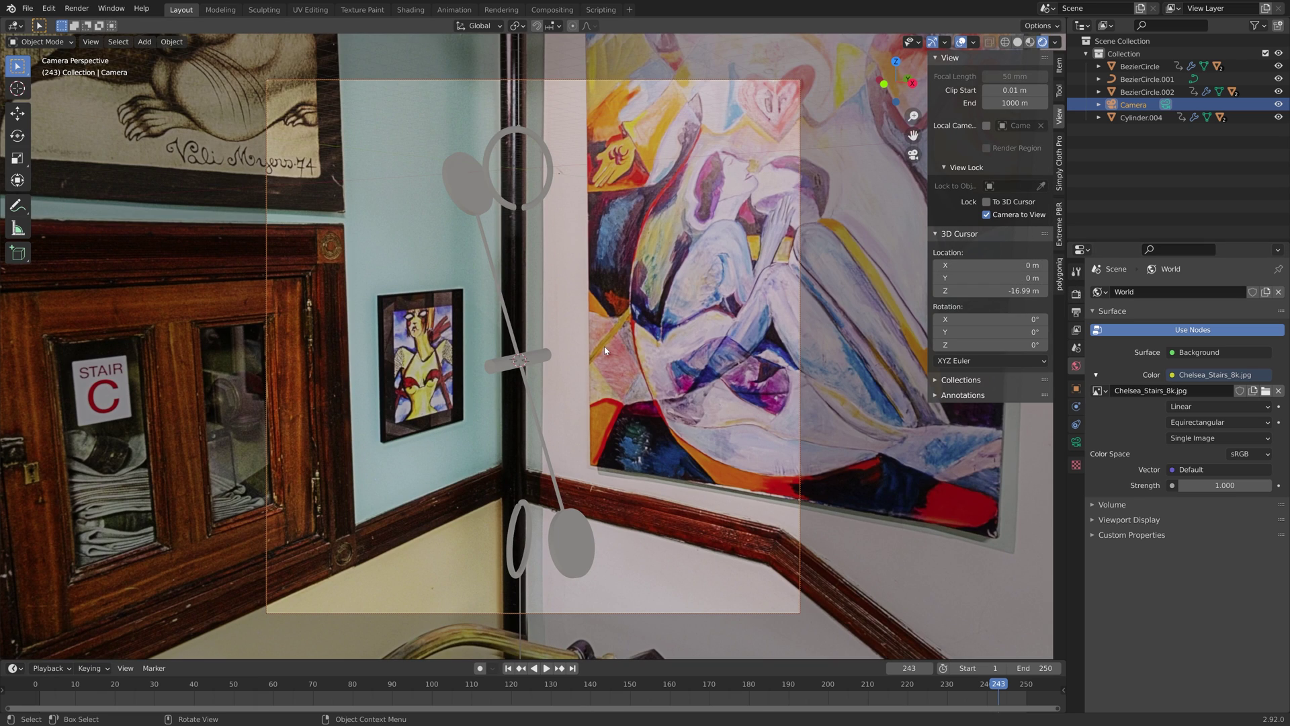
Step: Add a sun light with strength 5 and rotate it to shine on the assembly at an angle
{"action": "key", "text": "shift+a"}
{"action": "mouse_move", "coordinate": [606, 346]}
{"action": "left_click", "coordinate": [657, 358]}
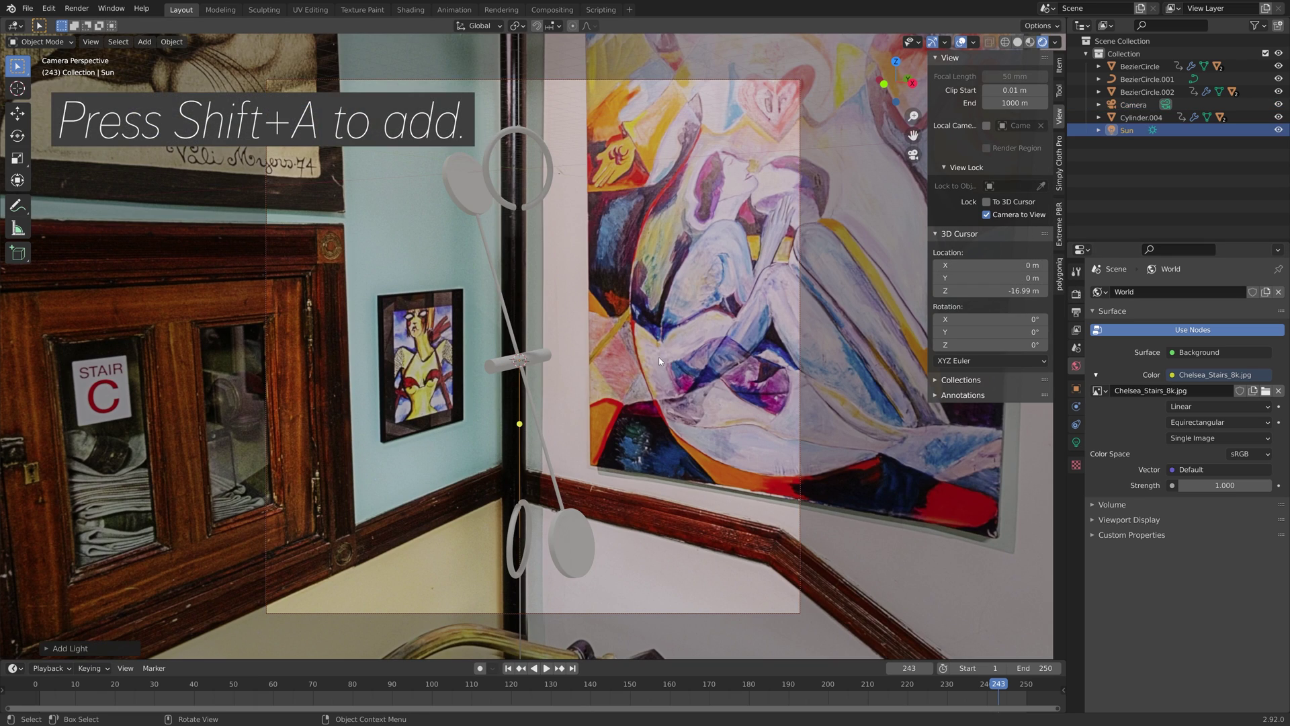
{"action": "left_click", "coordinate": [1076, 442]}
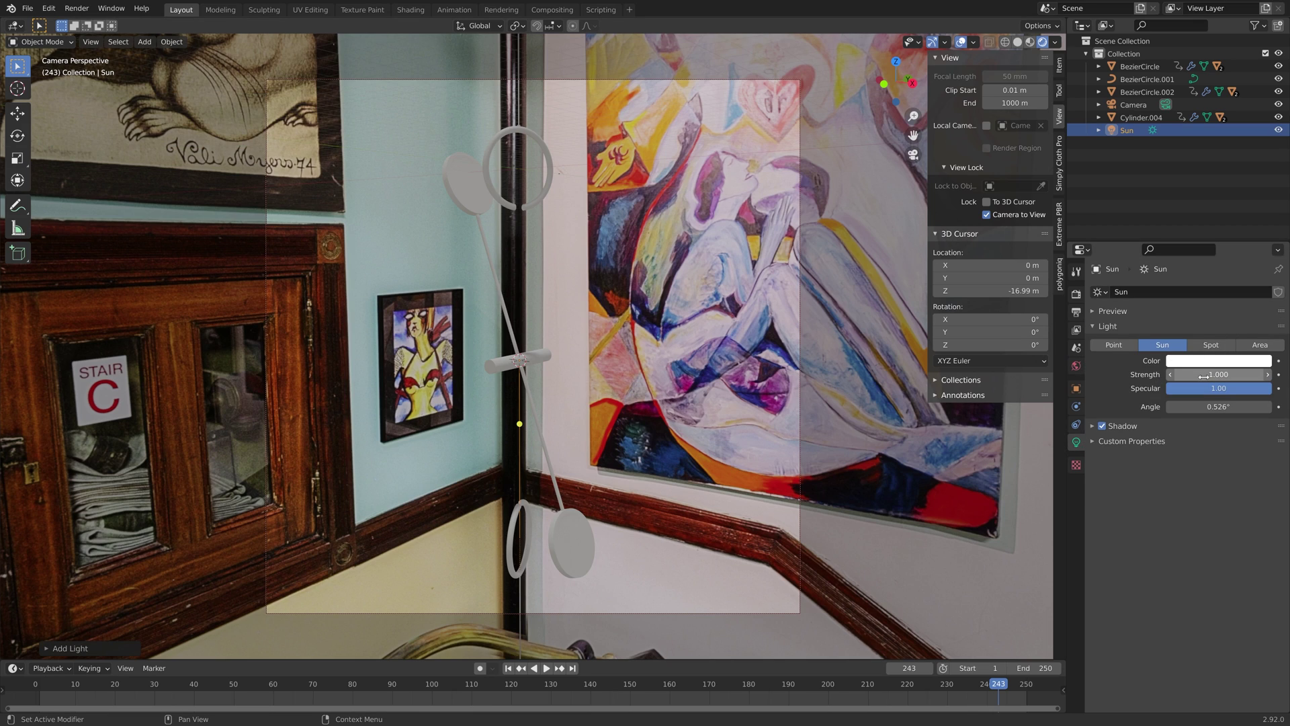
{"action": "left_click", "coordinate": [1203, 375]}
{"action": "type", "text": "5"}
{"action": "key", "text": "Return"}
{"action": "key", "text": "r"}
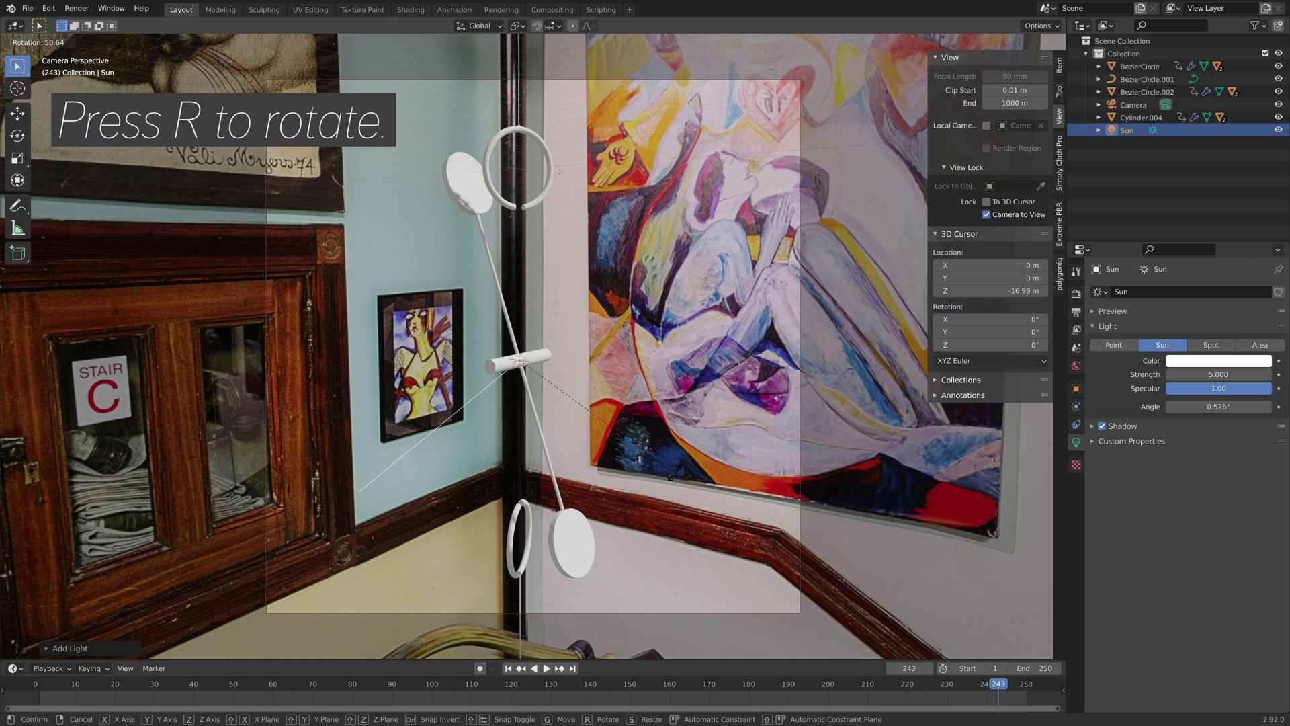
{"action": "left_click", "coordinate": [430, 531]}
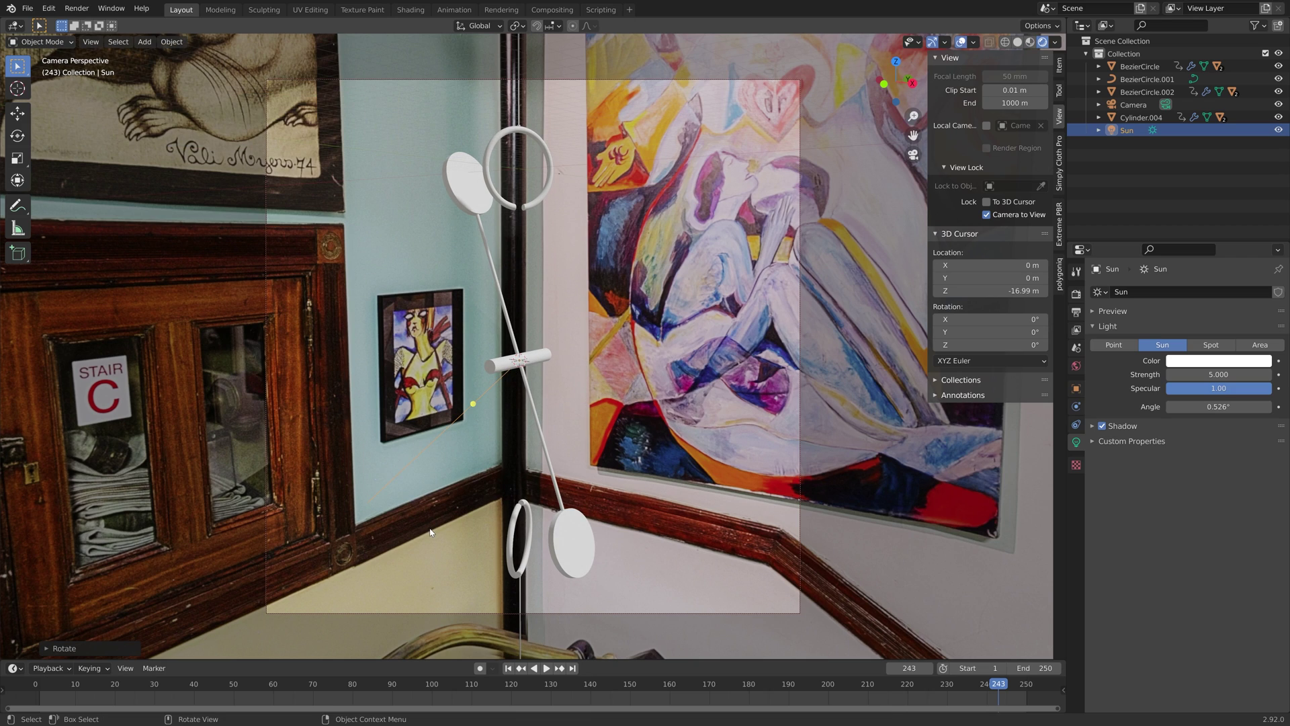
Step: Make the render film transparent and hide the viewport overlays
{"action": "left_click", "coordinate": [1076, 293]}
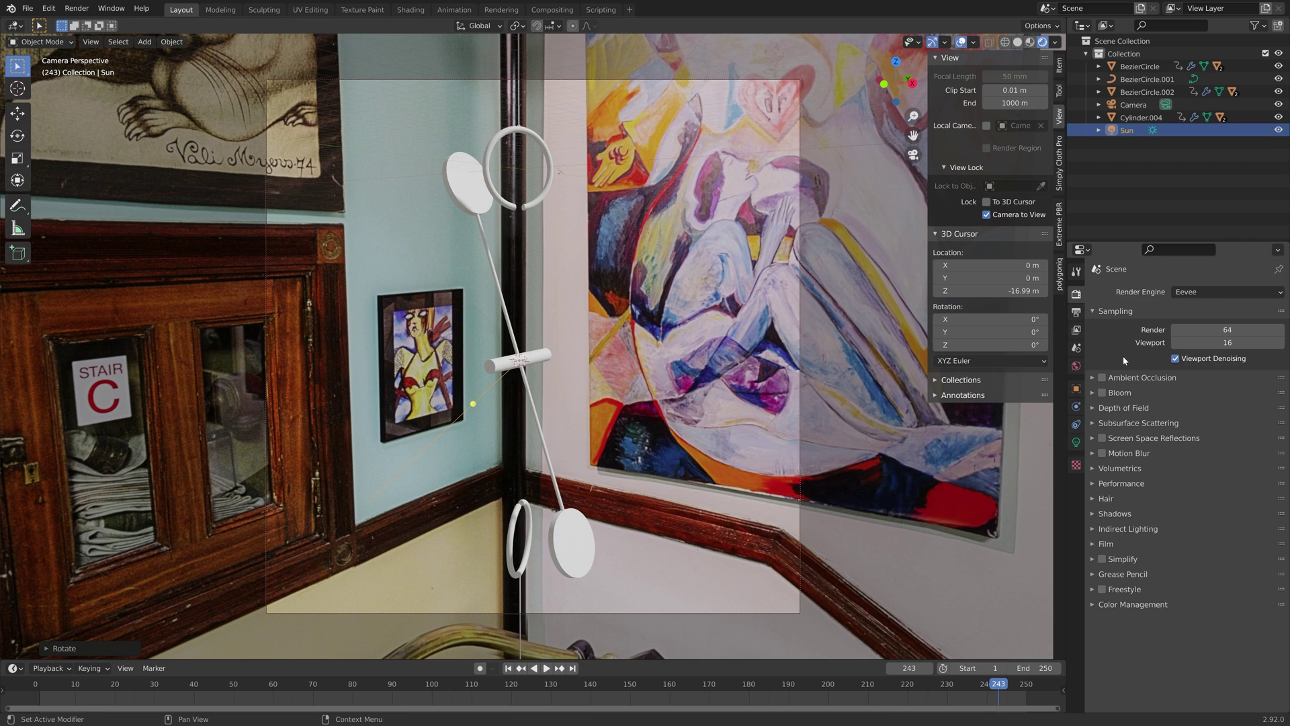
{"action": "left_click", "coordinate": [1106, 544]}
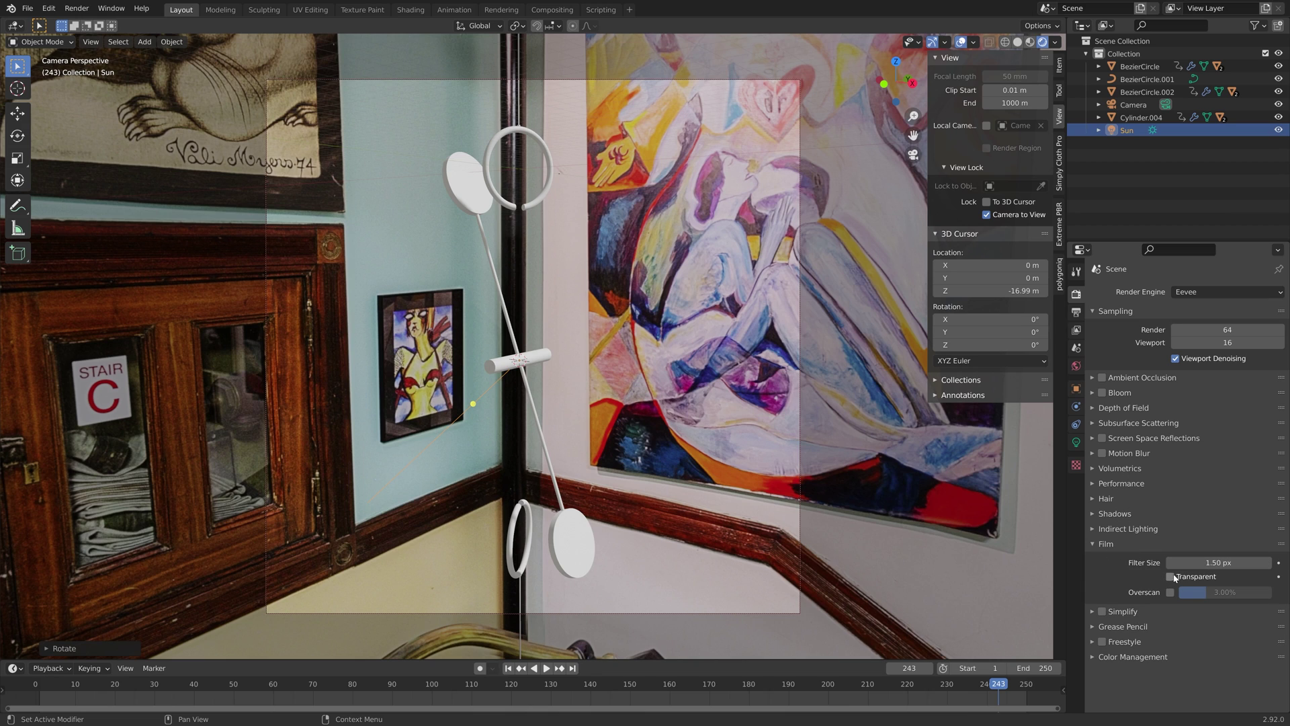
{"action": "left_click", "coordinate": [1171, 576]}
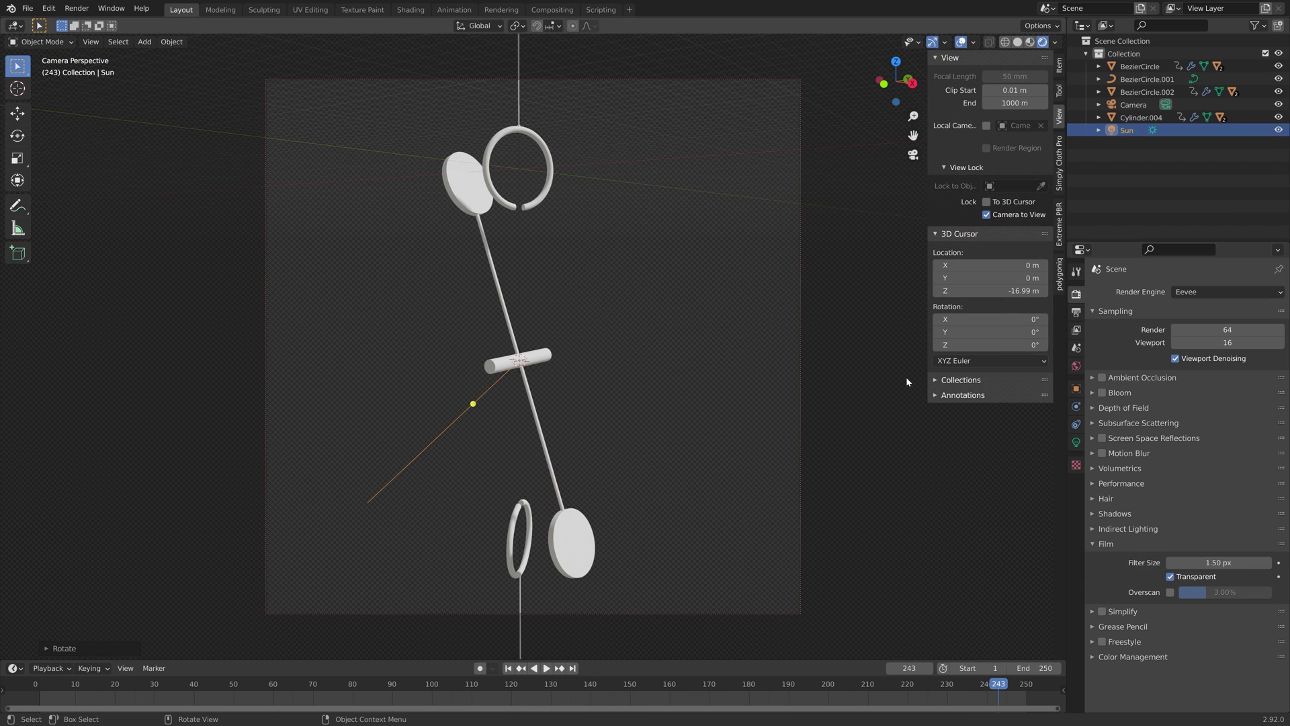
{"action": "left_click", "coordinate": [960, 42]}
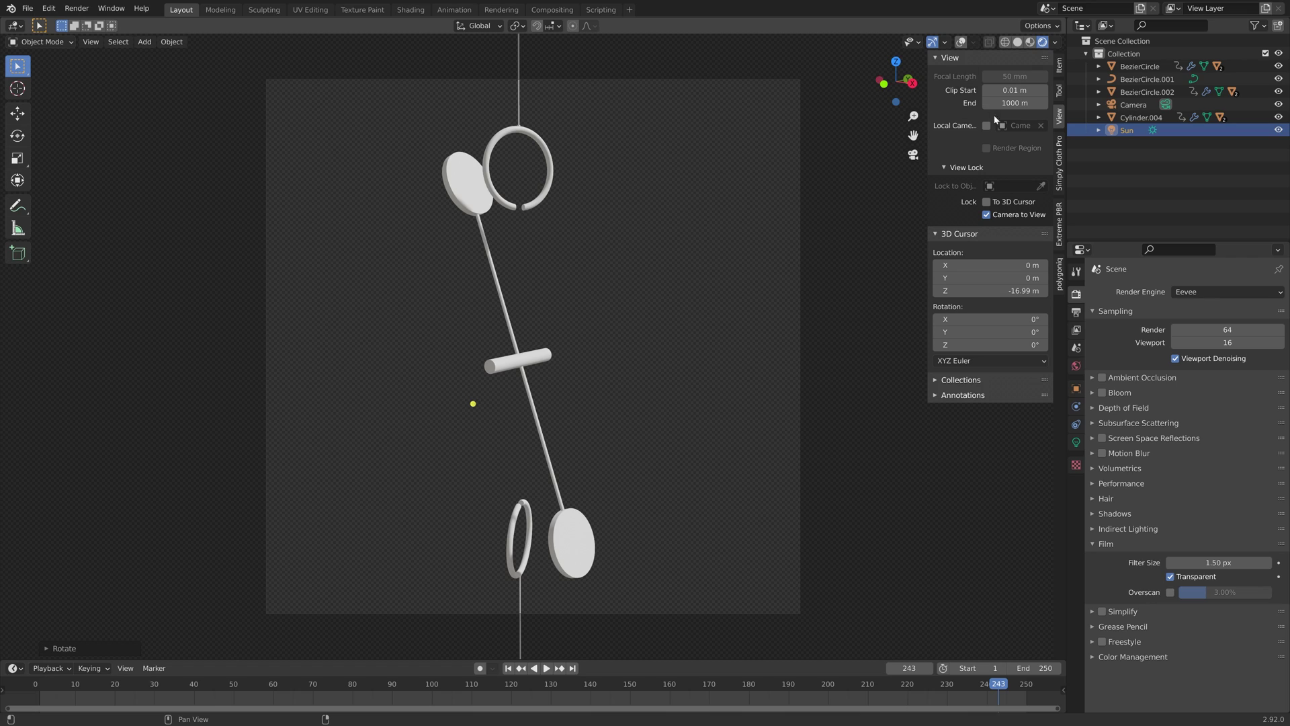
Step: Set both the render and viewport sampling to 100
{"action": "left_click_drag", "start_coordinate": [1197, 328], "coordinate": [1197, 343]}
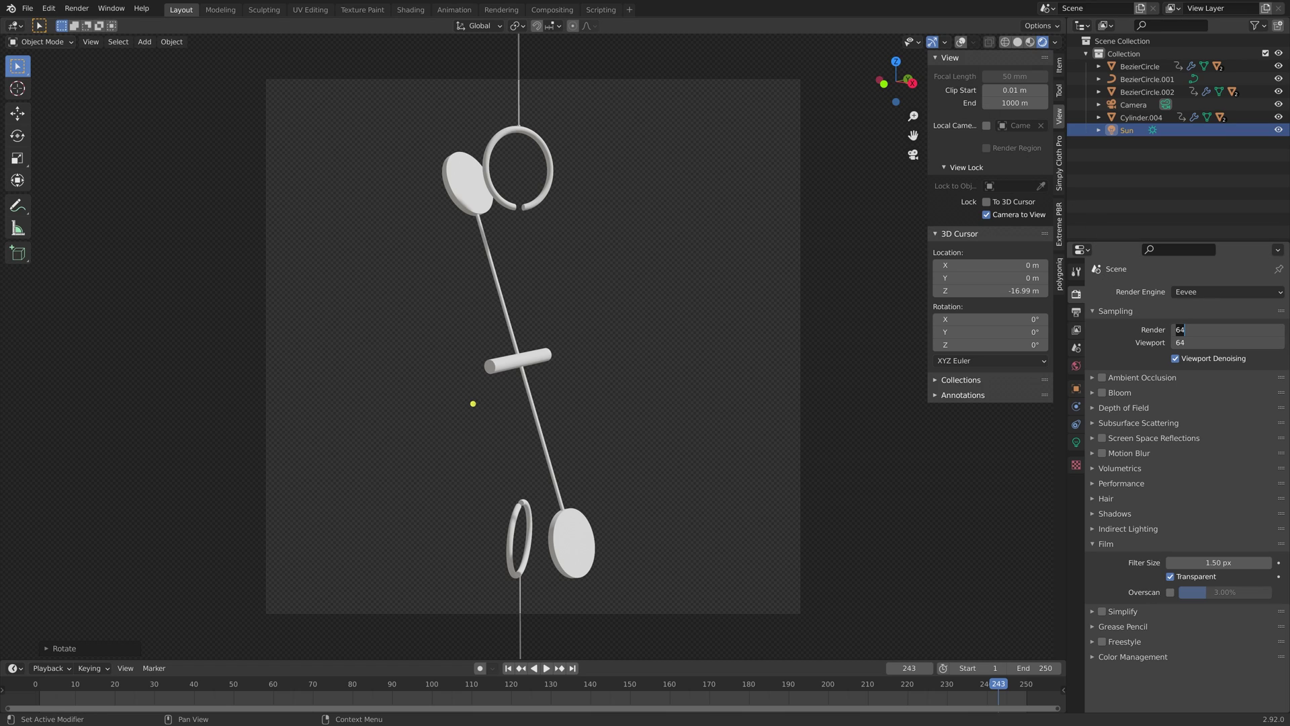
{"action": "type", "text": "100"}
{"action": "key", "text": "Return"}
Step: Set the render resolution to 2000 × 2000 px and the PNG compression to 90%
{"action": "left_click", "coordinate": [1077, 312]}
{"action": "left_click", "coordinate": [1203, 307]}
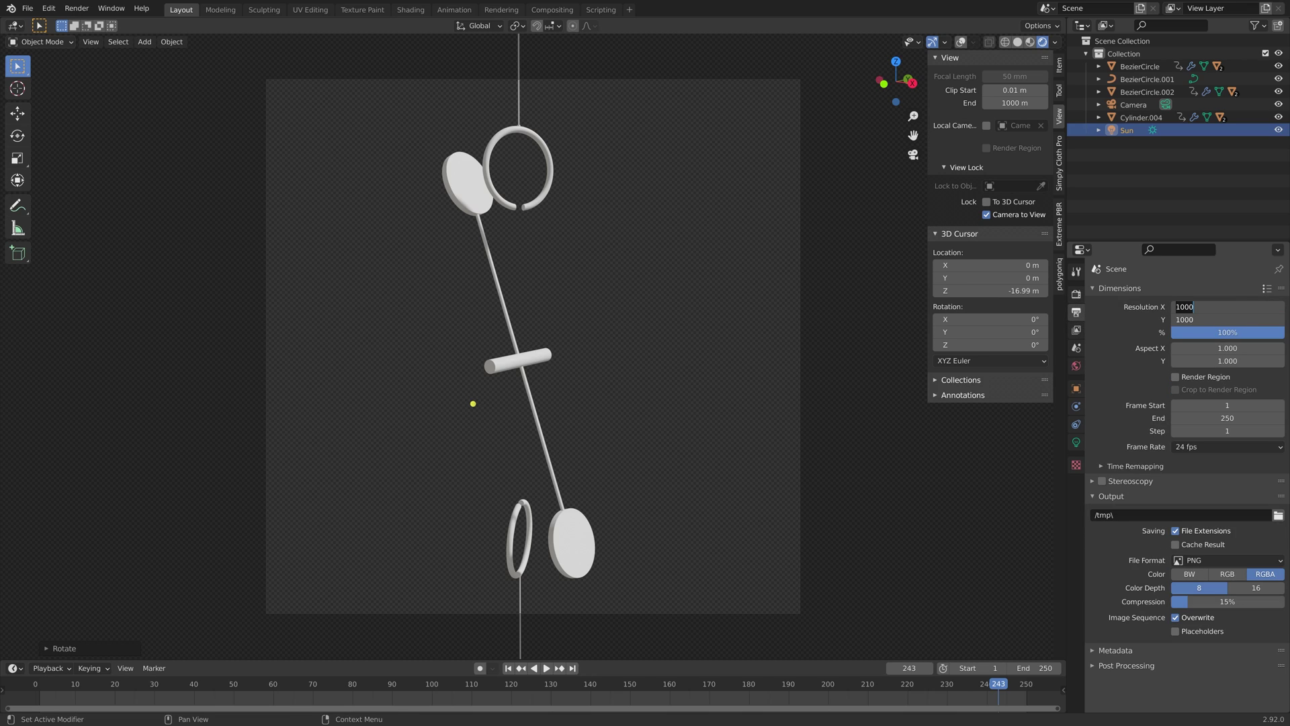
{"action": "type", "text": "2000"}
{"action": "key", "text": "Return"}
{"action": "left_click", "coordinate": [1228, 602]}
{"action": "type", "text": "90"}
{"action": "key", "text": "Return"}
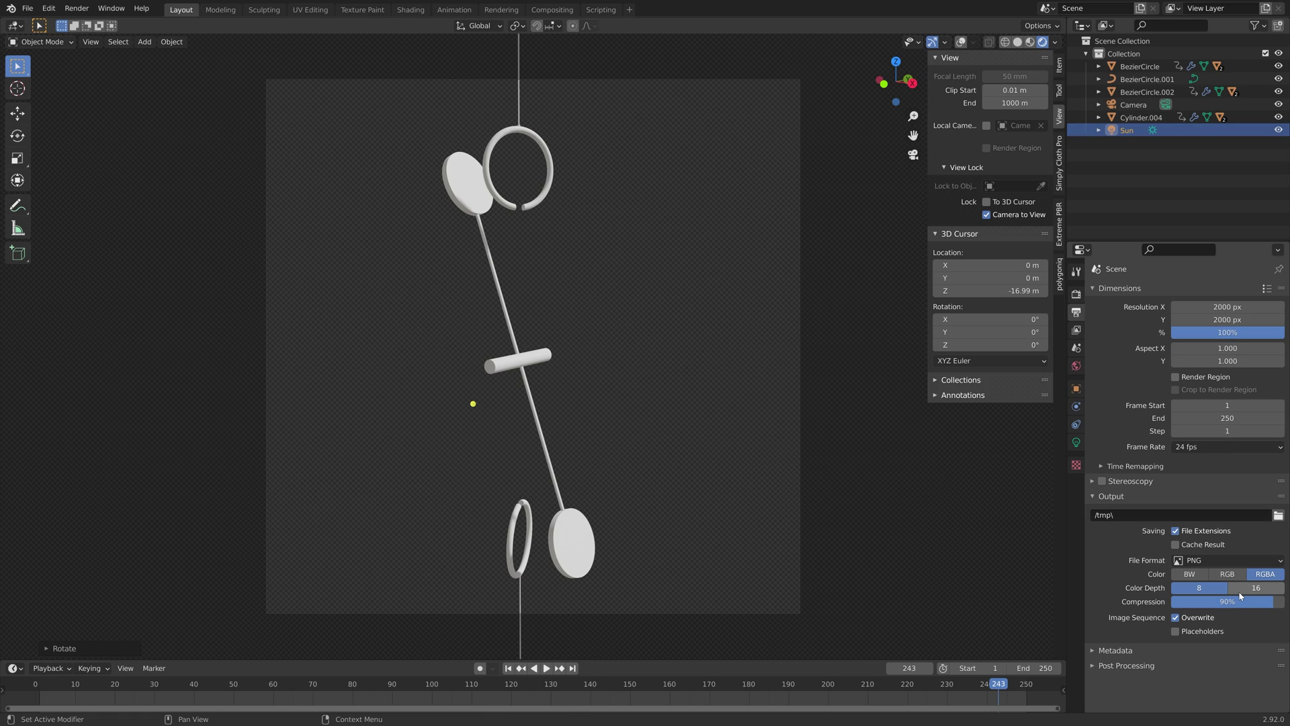
Step: Set the render output path to "tut" inside a new "Sat render" folder in Large renders on the E: drive
{"action": "left_click", "coordinate": [1278, 516]}
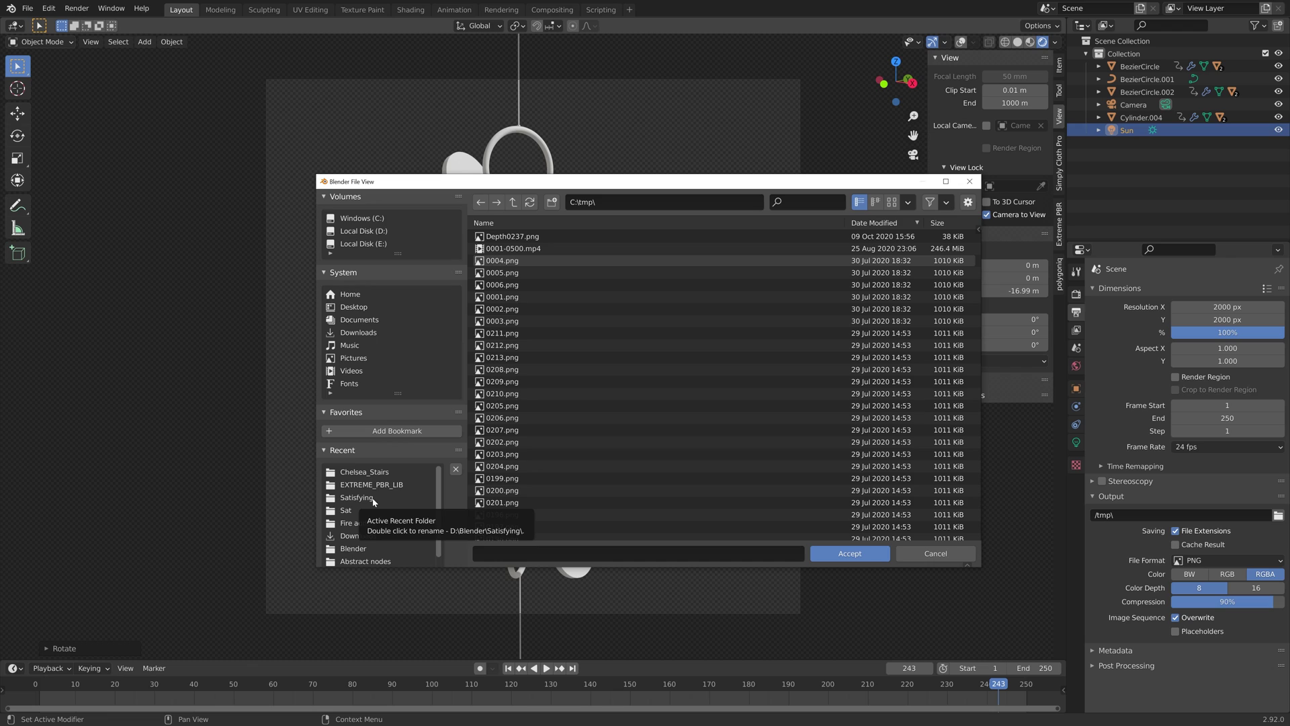
{"action": "left_click", "coordinate": [363, 244]}
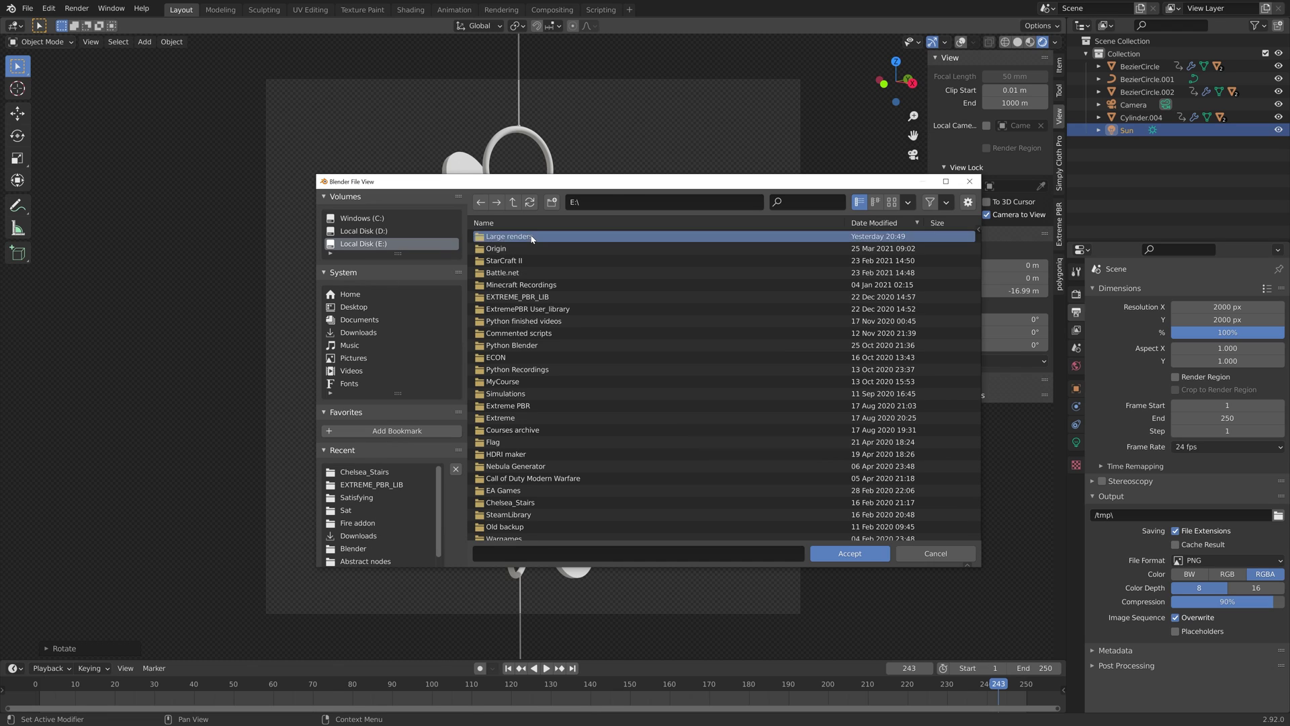
{"action": "double_click", "coordinate": [511, 236]}
{"action": "left_click", "coordinate": [552, 202]}
{"action": "type", "text": "Sat re"}
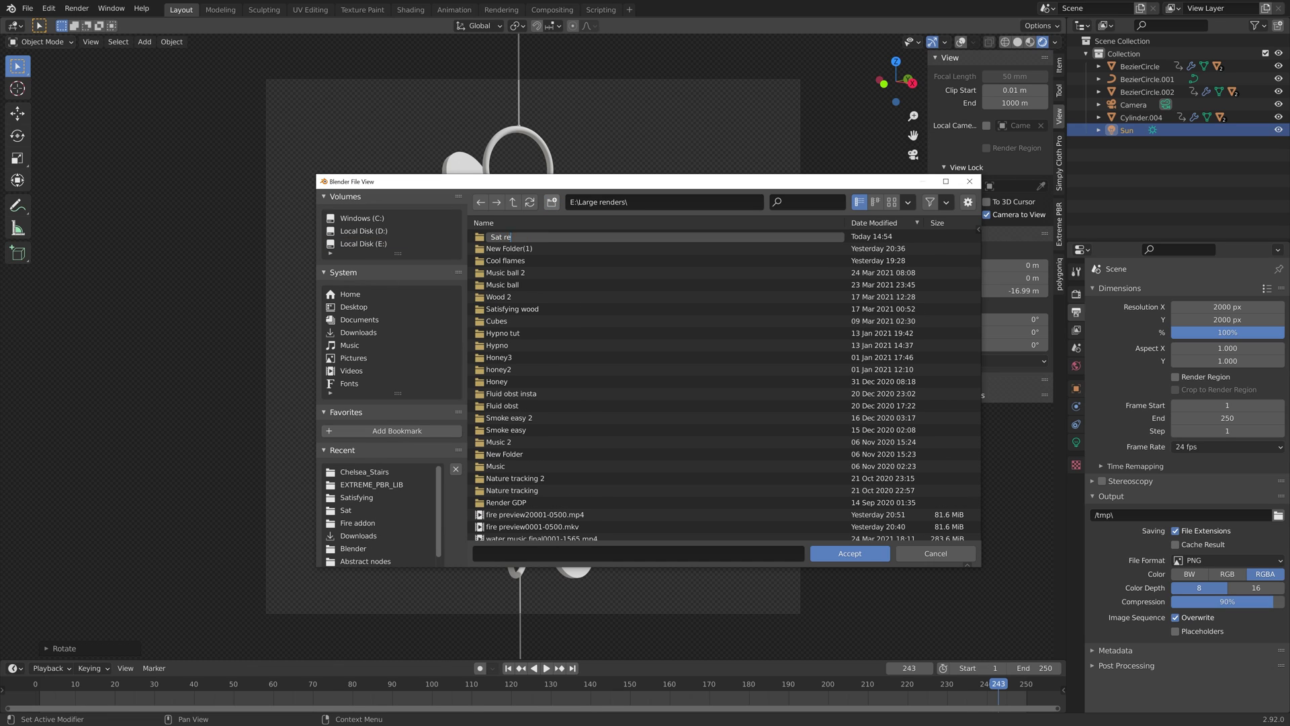
{"action": "type", "text": "nder"}
{"action": "key", "text": "Return"}
{"action": "double_click", "coordinate": [529, 239]}
{"action": "left_click", "coordinate": [478, 554]}
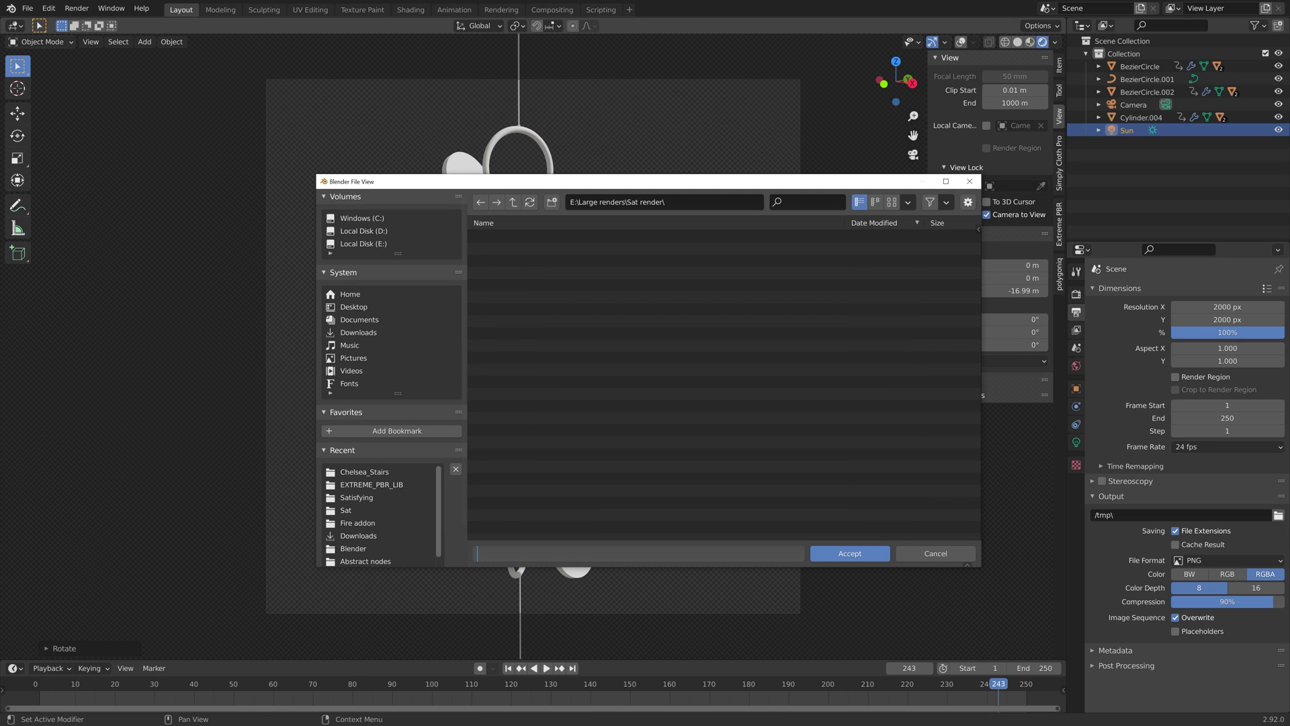
{"action": "type", "text": "tut"}
{"action": "key", "text": "Return"}
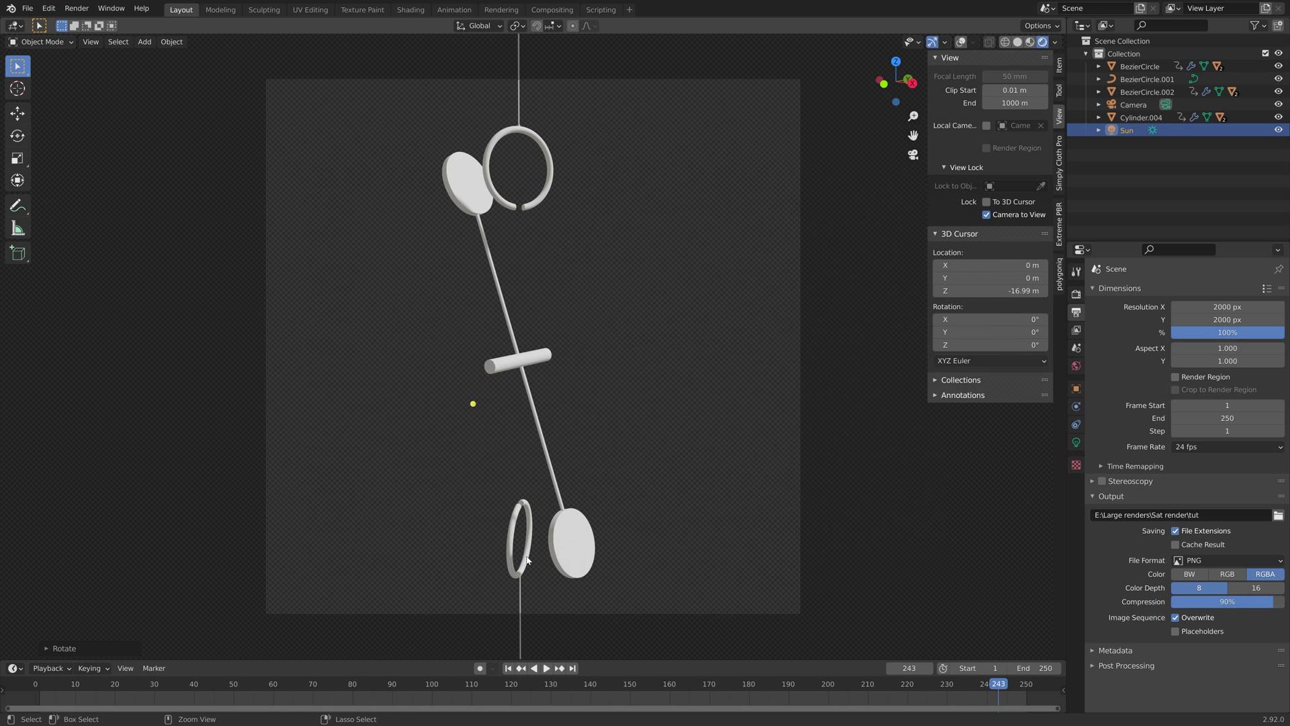
Step: Save the project as the incremented file tut8.blend
{"action": "key", "text": "ctrl+shift+s"}
{"action": "left_click", "coordinate": [814, 553]}
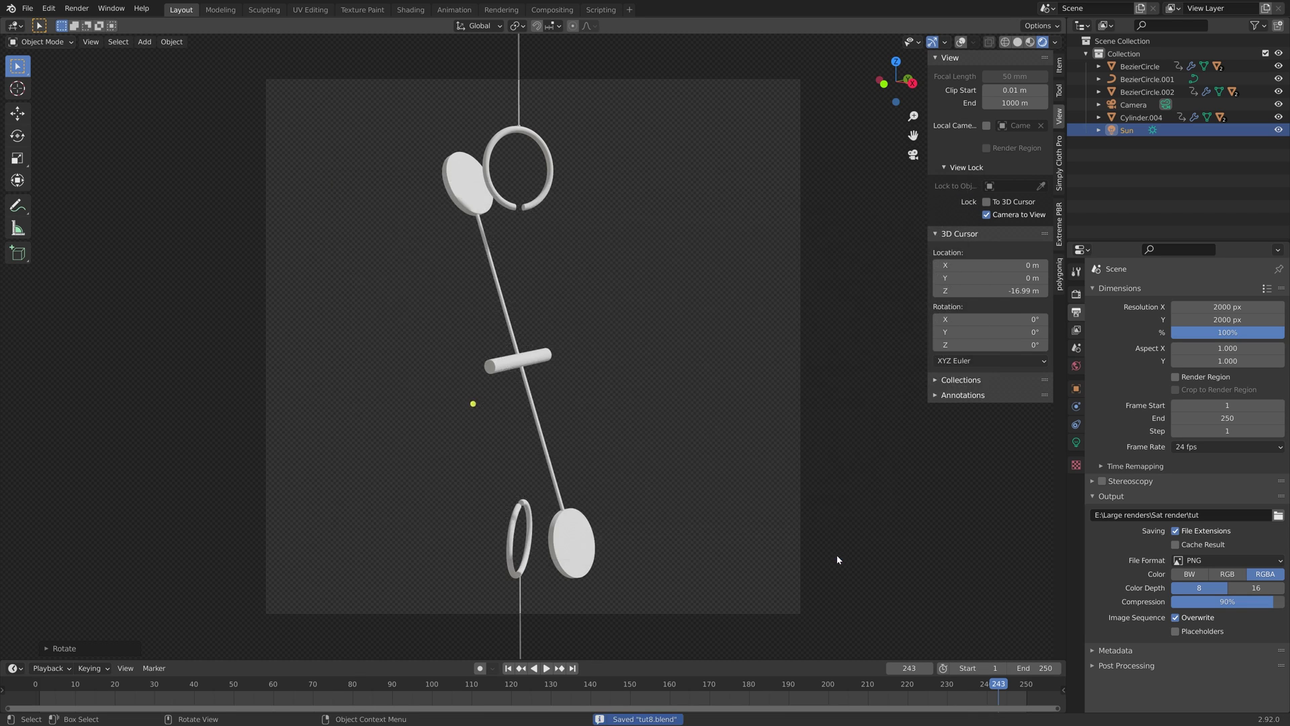
{"action": "left_click", "coordinate": [463, 200]}
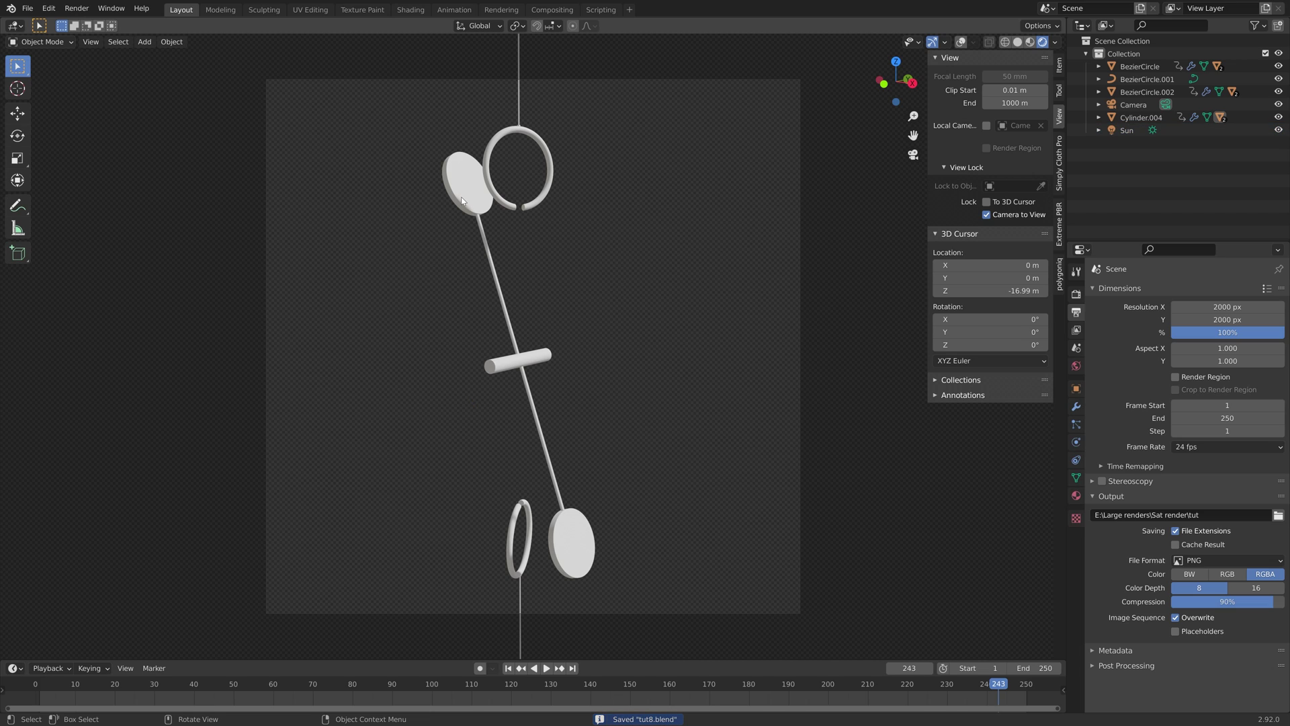
{"action": "key", "text": "ctrl+z"}
{"action": "left_click", "coordinate": [1042, 42]}
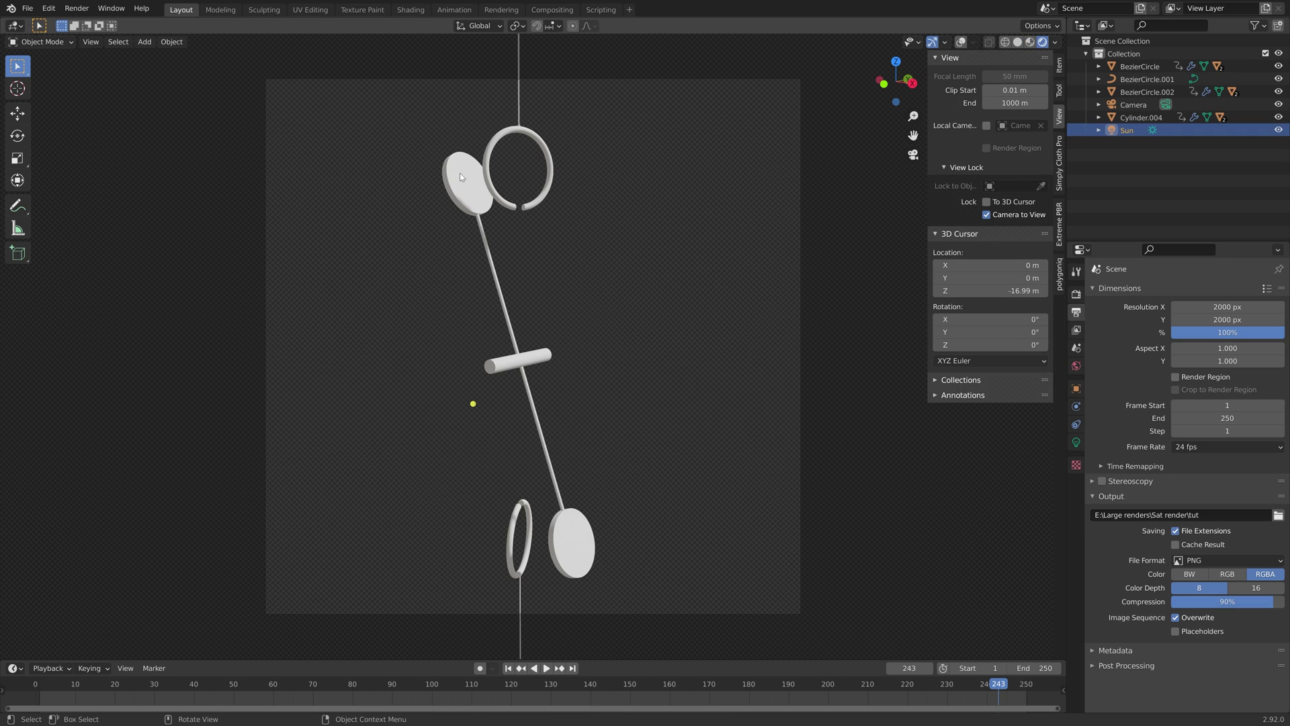
Step: Choose the black-and-white checkered Tiles12 material from the Tiles category of the Extreme PBR library for the discs
{"action": "key", "text": "ctrl+shift+z"}
{"action": "left_click", "coordinate": [1054, 220]}
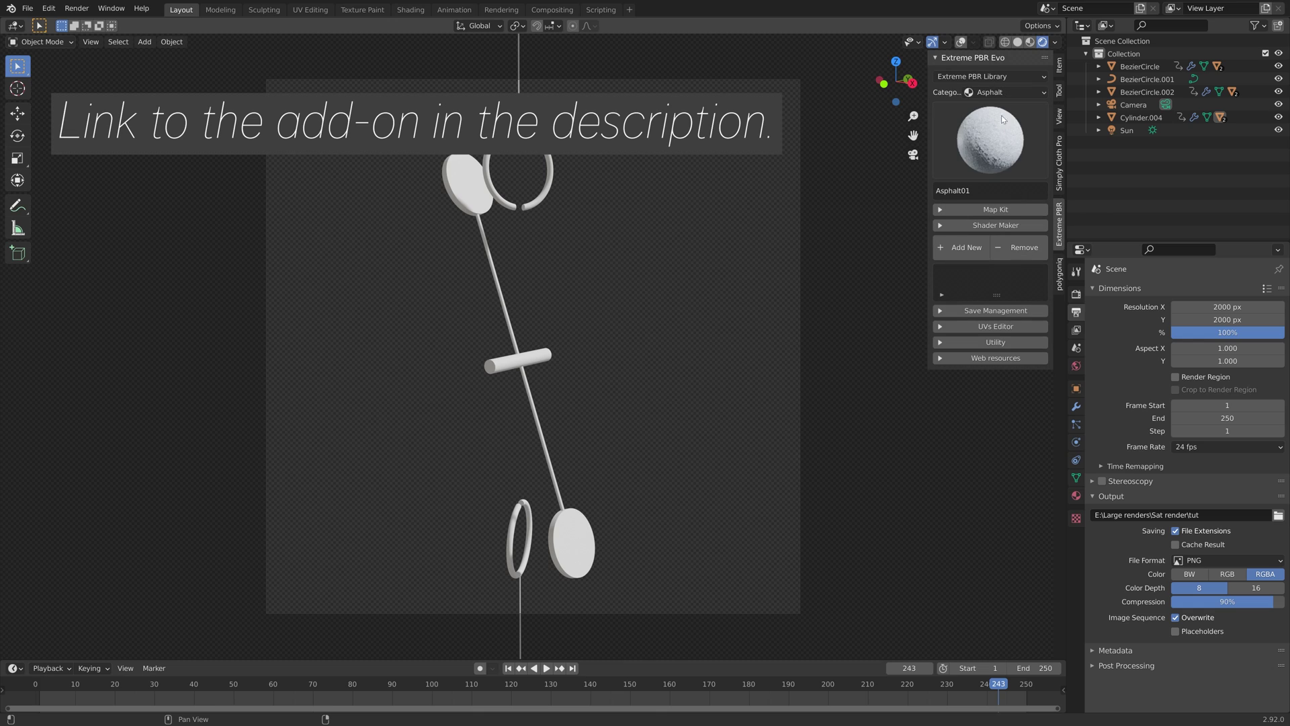
{"action": "left_click", "coordinate": [1005, 92]}
{"action": "left_click", "coordinate": [981, 145]}
{"action": "left_click", "coordinate": [982, 145]}
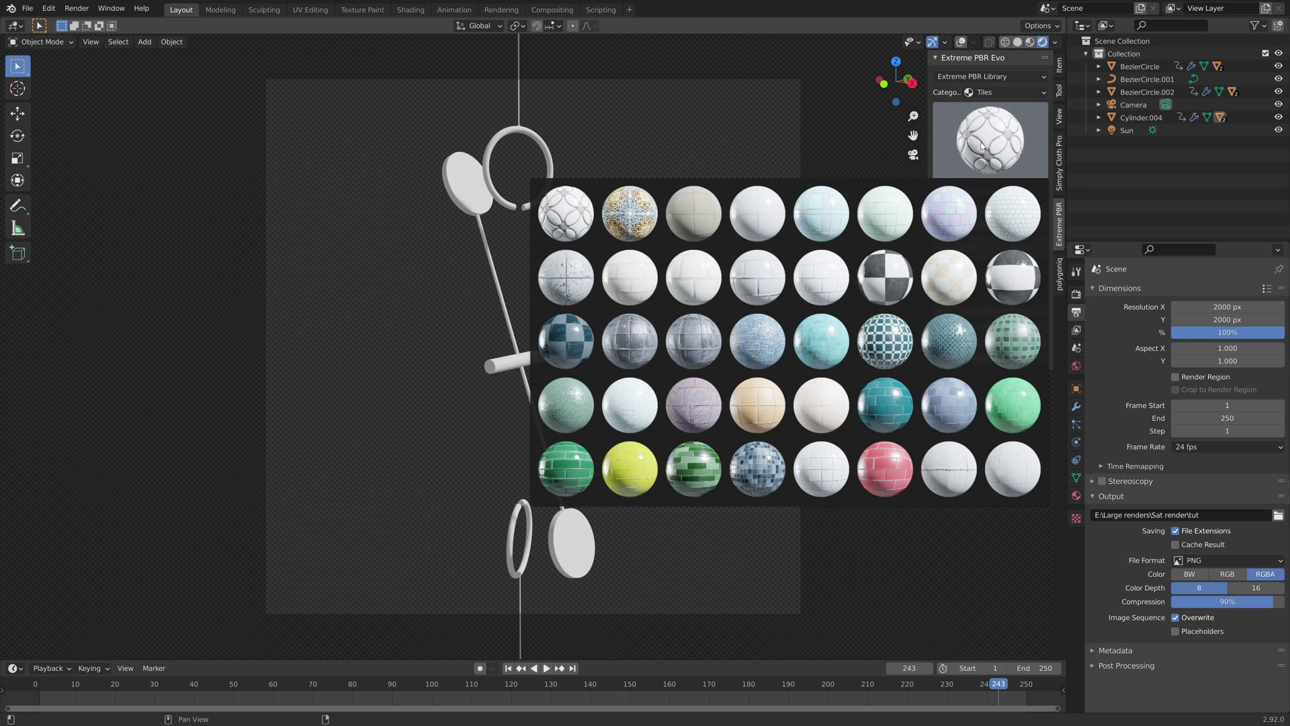
{"action": "left_click", "coordinate": [889, 277]}
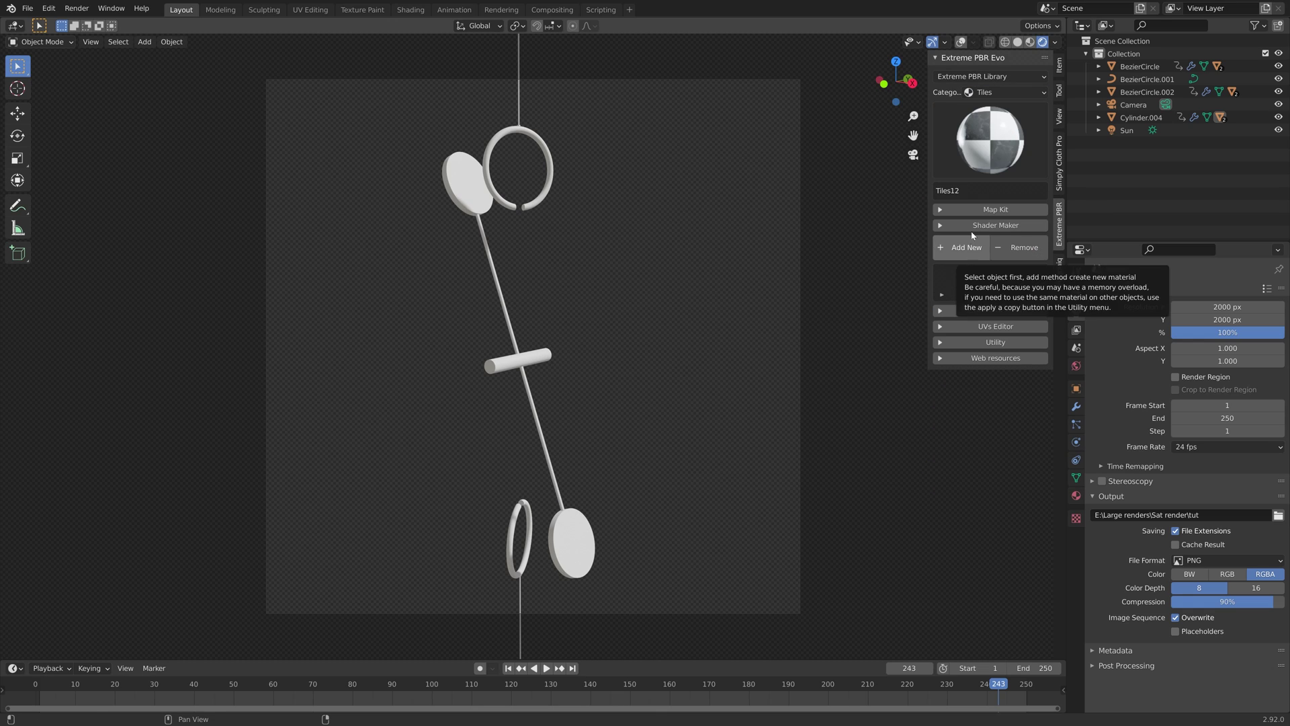
Step: Turn off the Normal and Specular maps in the Map Kit and add Tiles12 as a new material on the discs
{"action": "left_click", "coordinate": [994, 209]}
{"action": "left_click", "coordinate": [1015, 242]}
{"action": "left_click", "coordinate": [1018, 229]}
{"action": "left_click", "coordinate": [964, 321]}
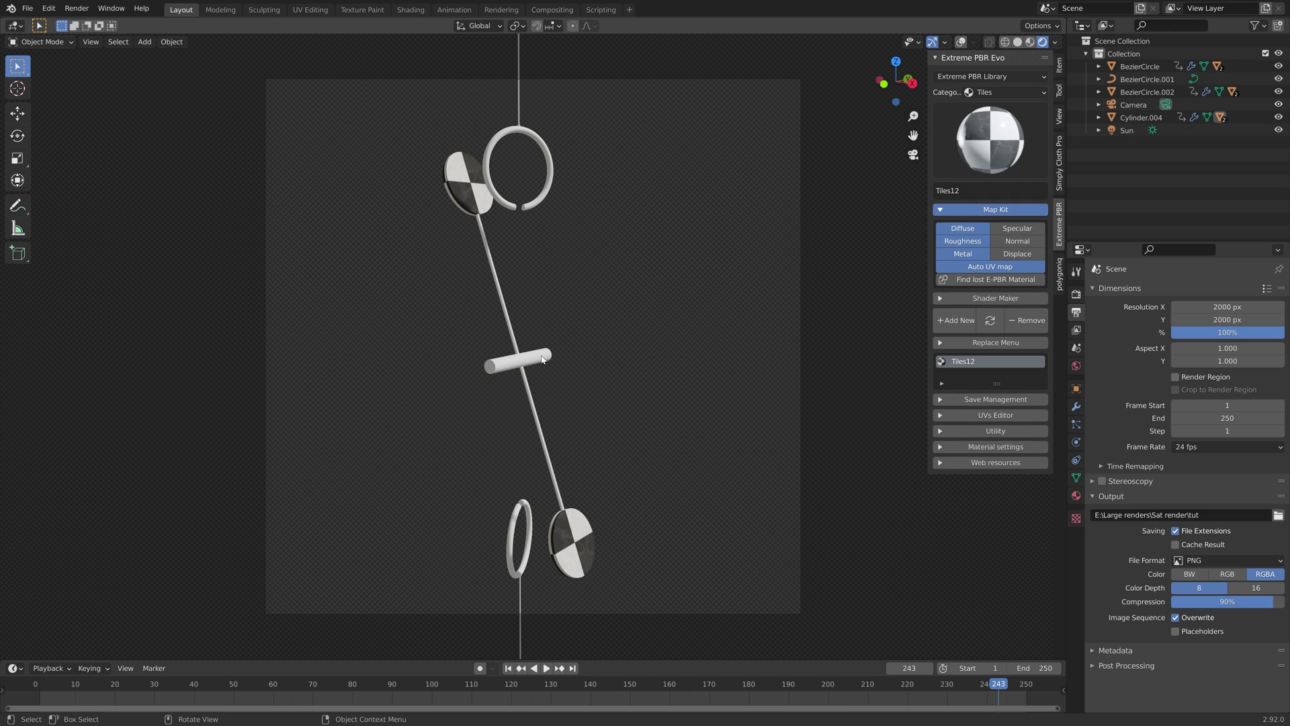
Step: Add the Tiles12 material to the central horizontal cylinder and show the scene's render settings
{"action": "left_click", "coordinate": [543, 360]}
{"action": "left_click", "coordinate": [971, 321]}
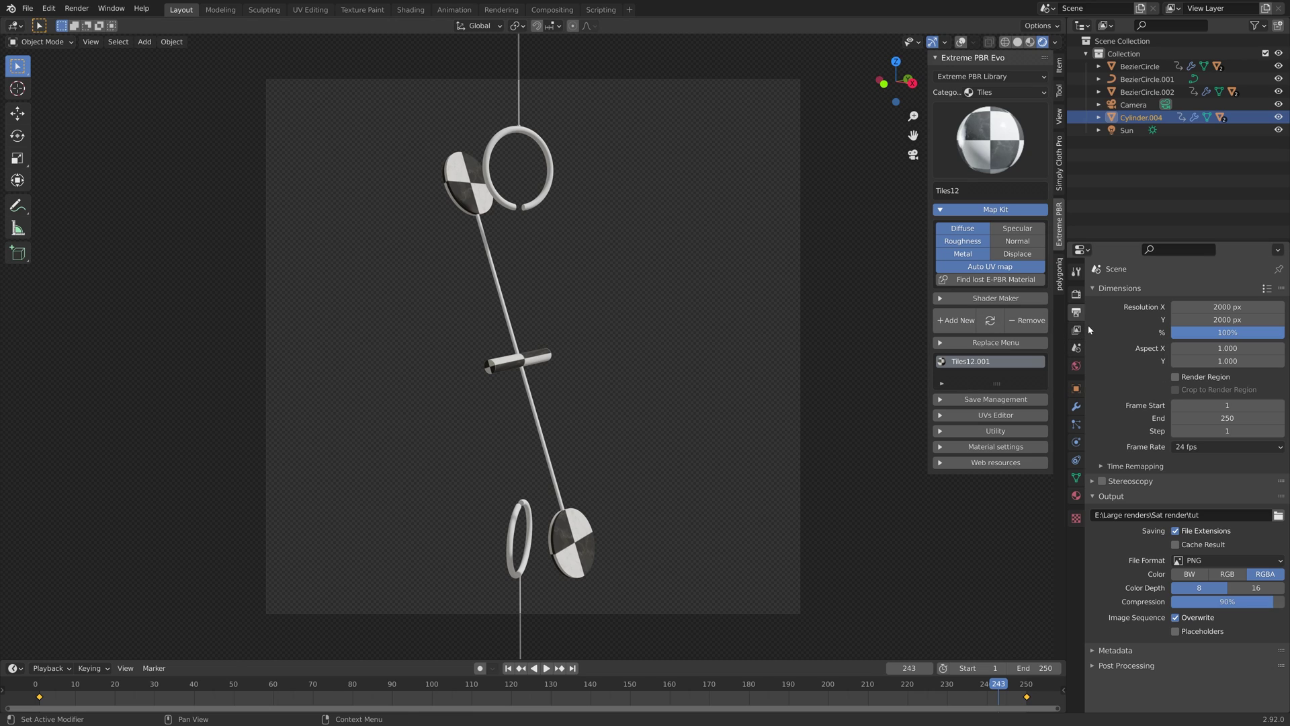
{"action": "left_click", "coordinate": [1078, 296]}
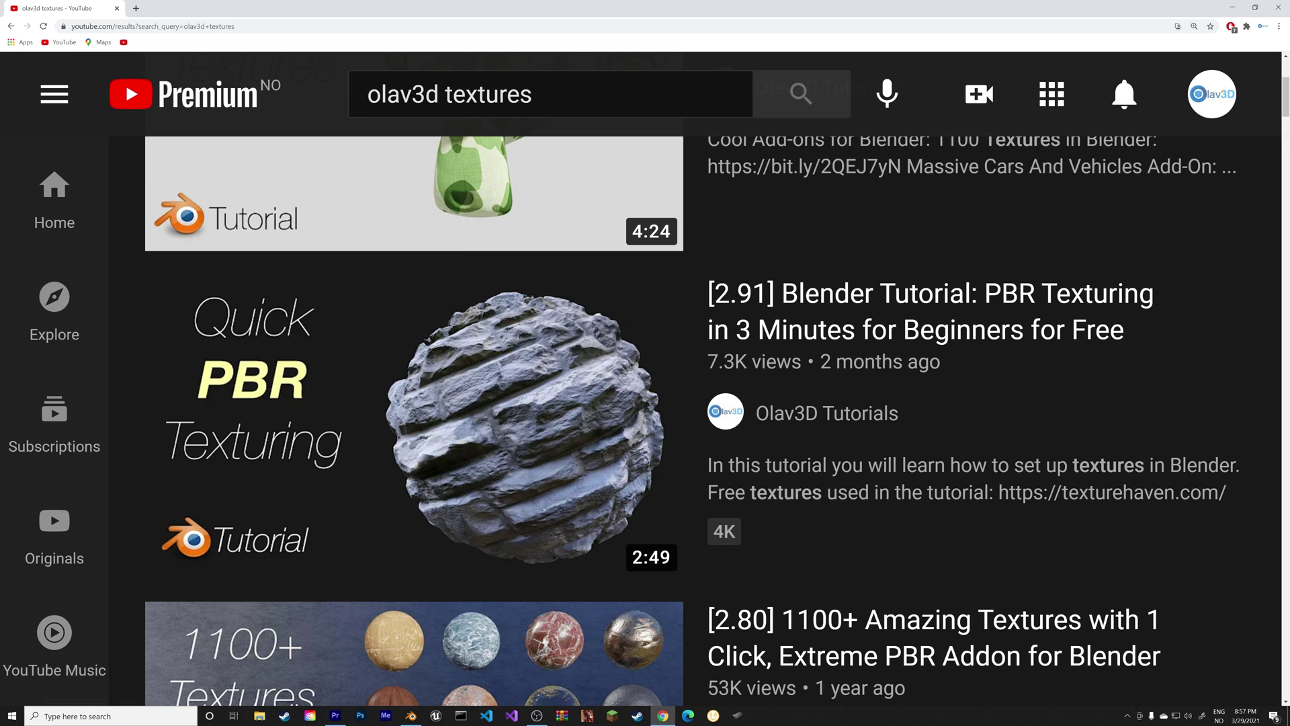
{"action": "mouse_move", "coordinate": [672, 303]}
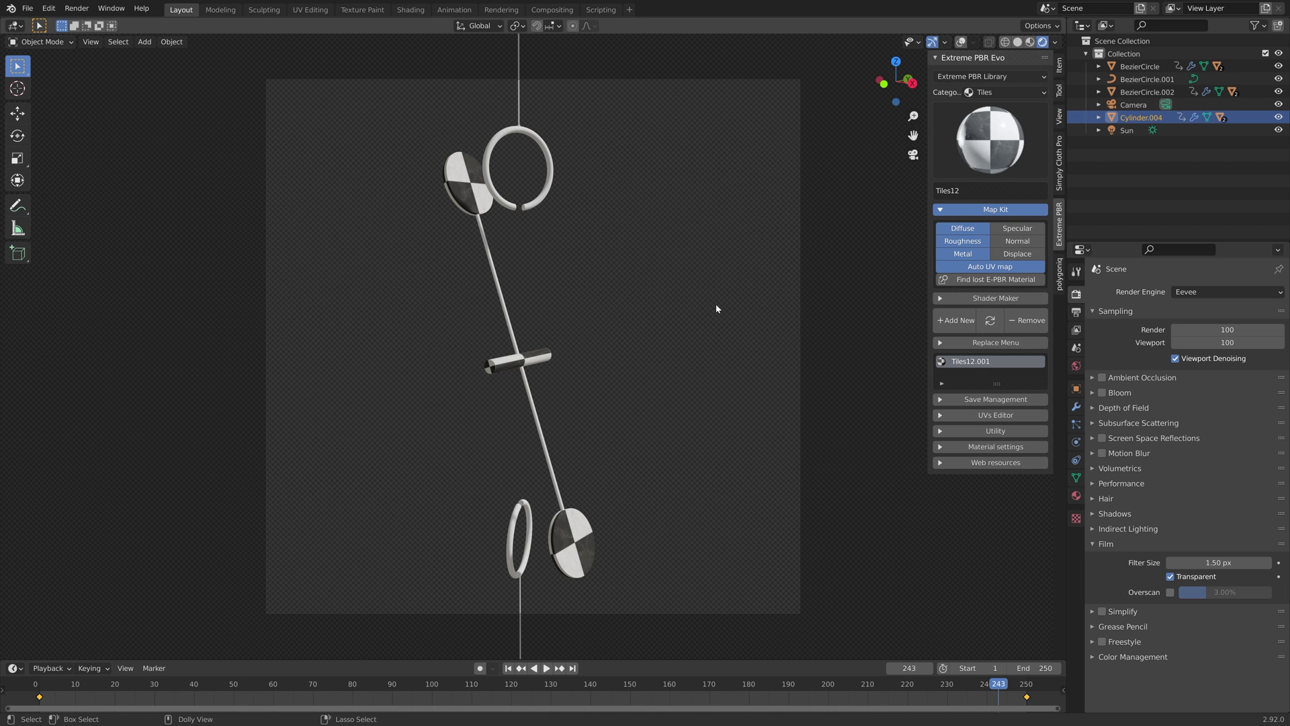
Step: Save the project as the incremented file tut9.blend
{"action": "key", "text": "ctrl+shift+s"}
{"action": "left_click", "coordinate": [796, 553]}
{"action": "left_click", "coordinate": [850, 553]}
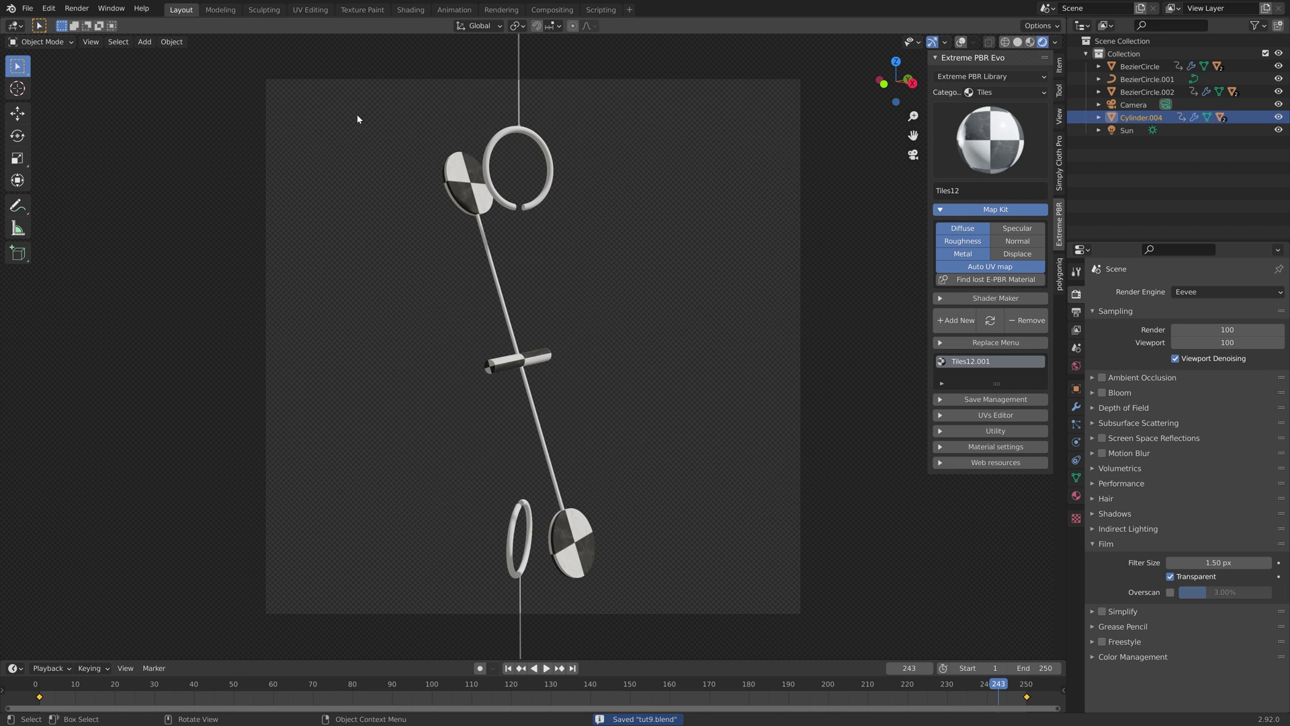
Step: Play back the textured animation in the viewport and start rendering the full animation
{"action": "key", "text": "space"}
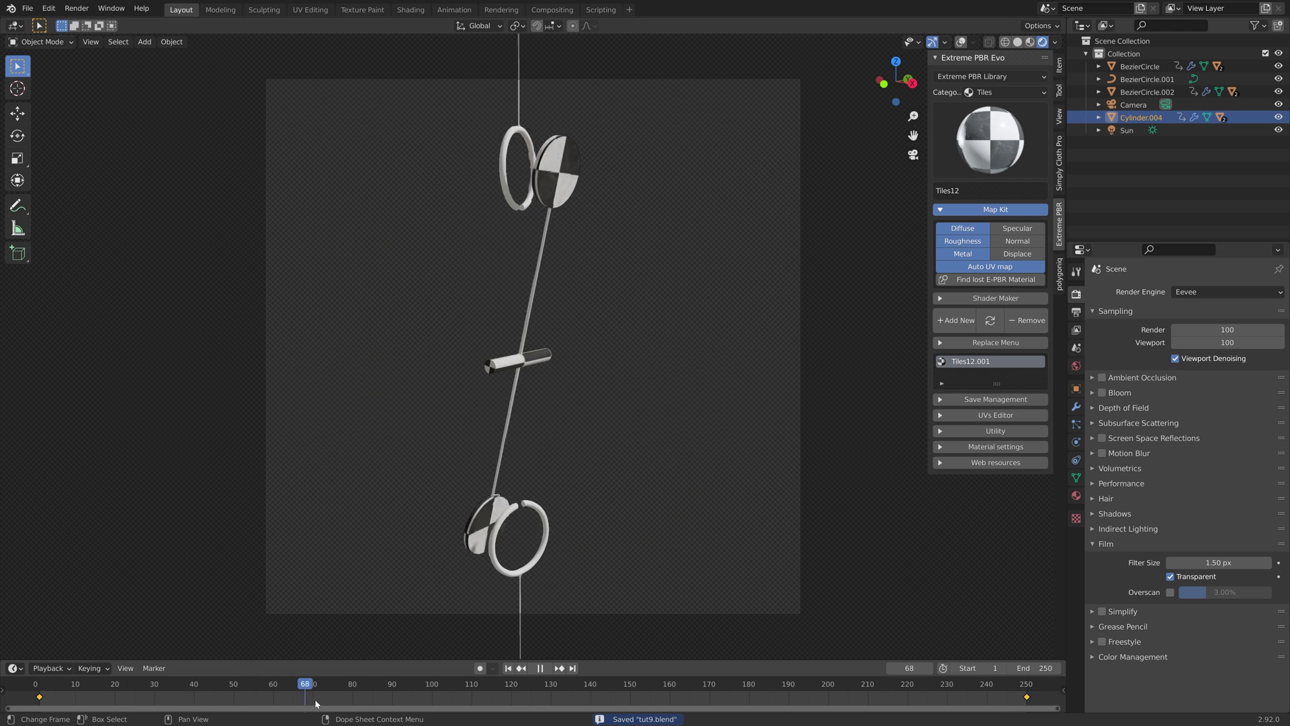
{"action": "left_click", "coordinate": [77, 8]}
{"action": "left_click", "coordinate": [86, 39]}
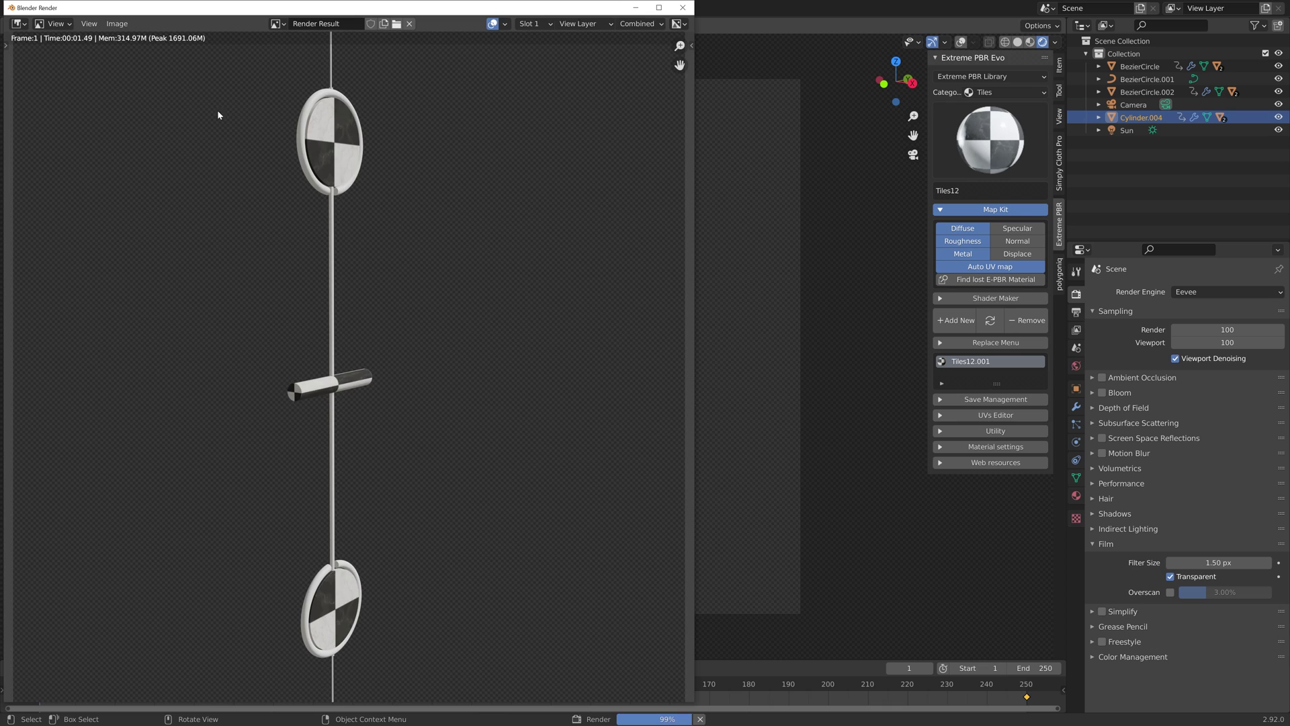